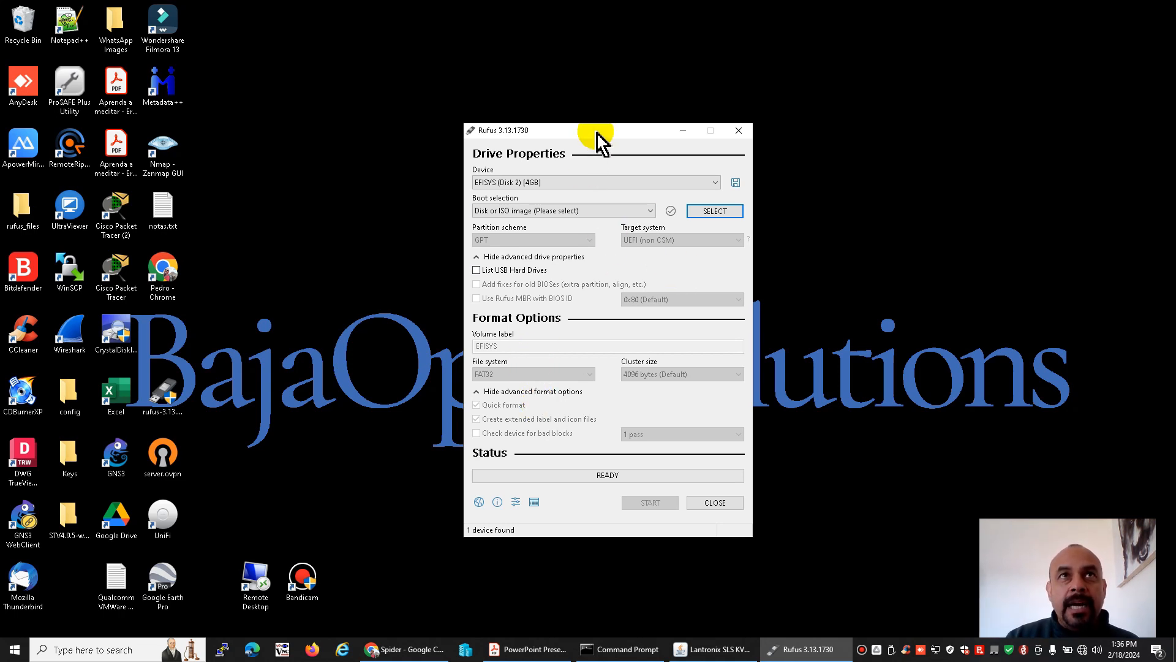
# Keep EFISYS (Disk 2) [4GB] as the target device and load OPNsense-24.1-vga-amd64.img as the boot image
pyautogui.moveTo(597, 129); pyautogui.dragTo(589, 122)
pyautogui.click(563, 177)
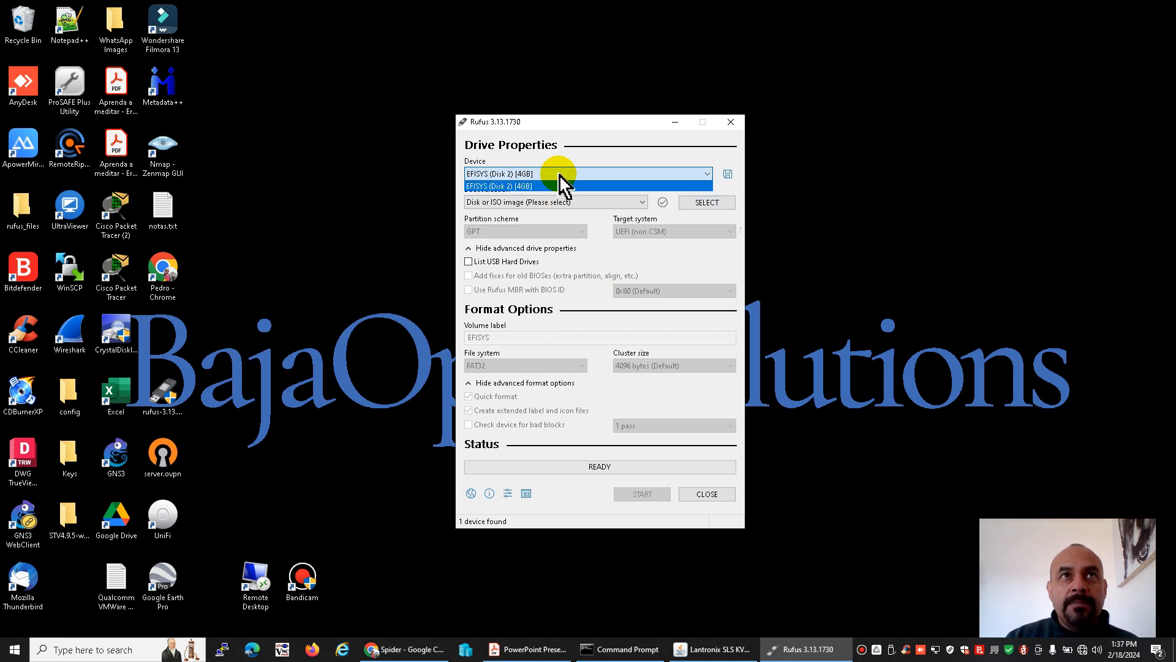
pyautogui.click(562, 178)
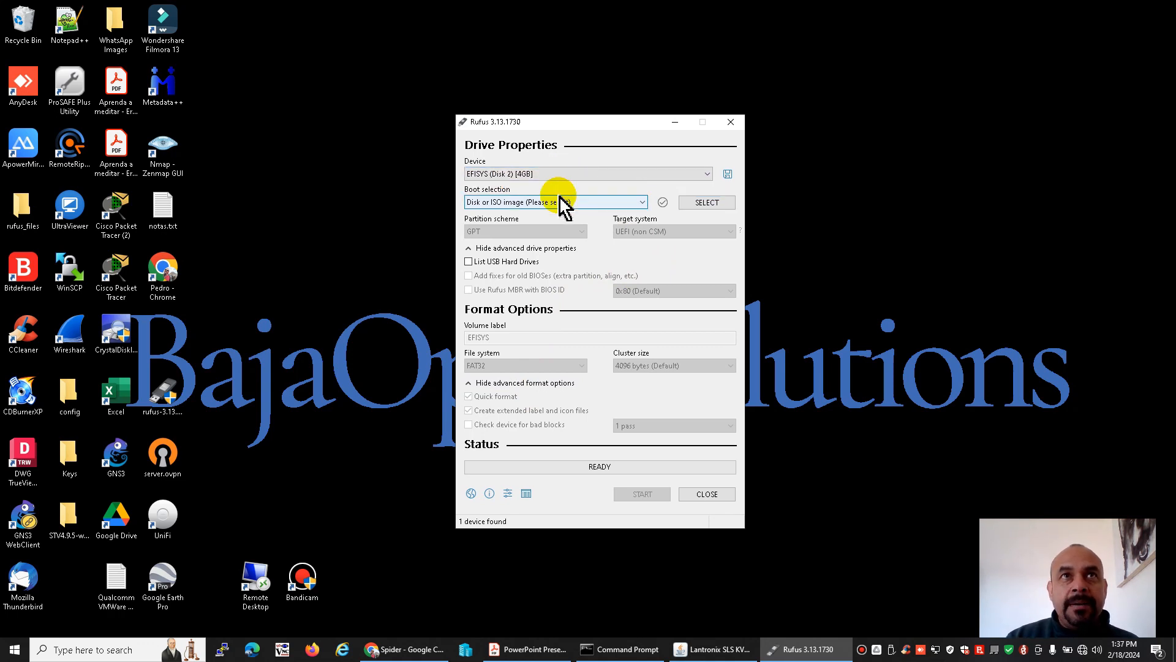
pyautogui.click(693, 202)
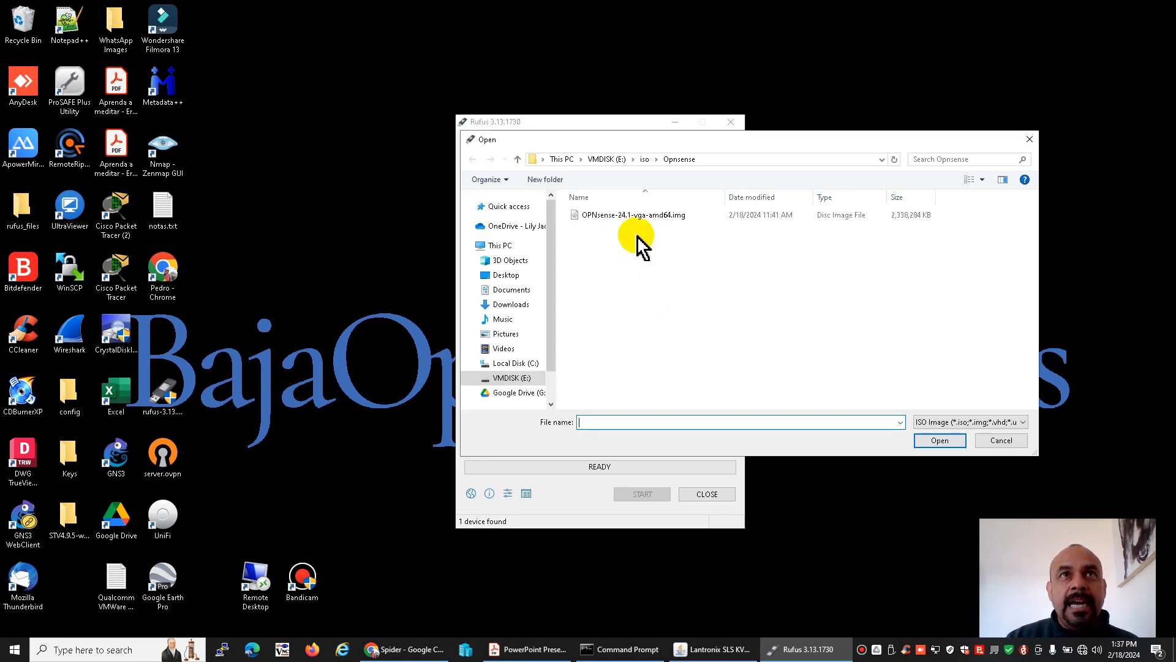
pyautogui.click(634, 216)
pyautogui.click(529, 643)
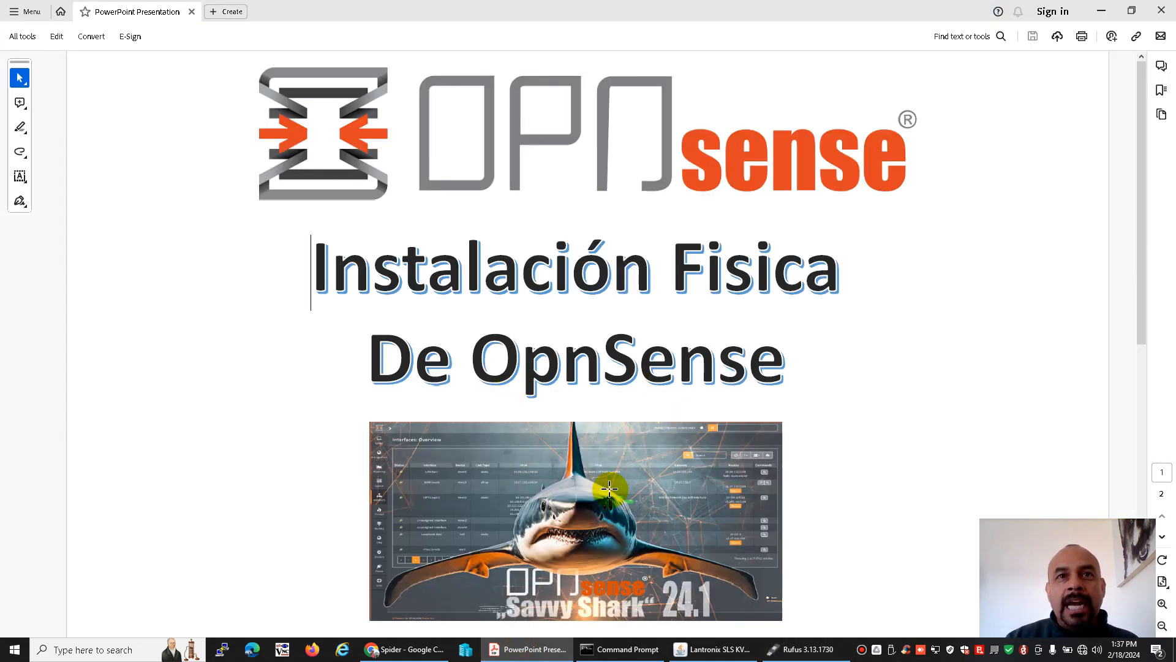
pyautogui.hotkey('alt', 'Tab')
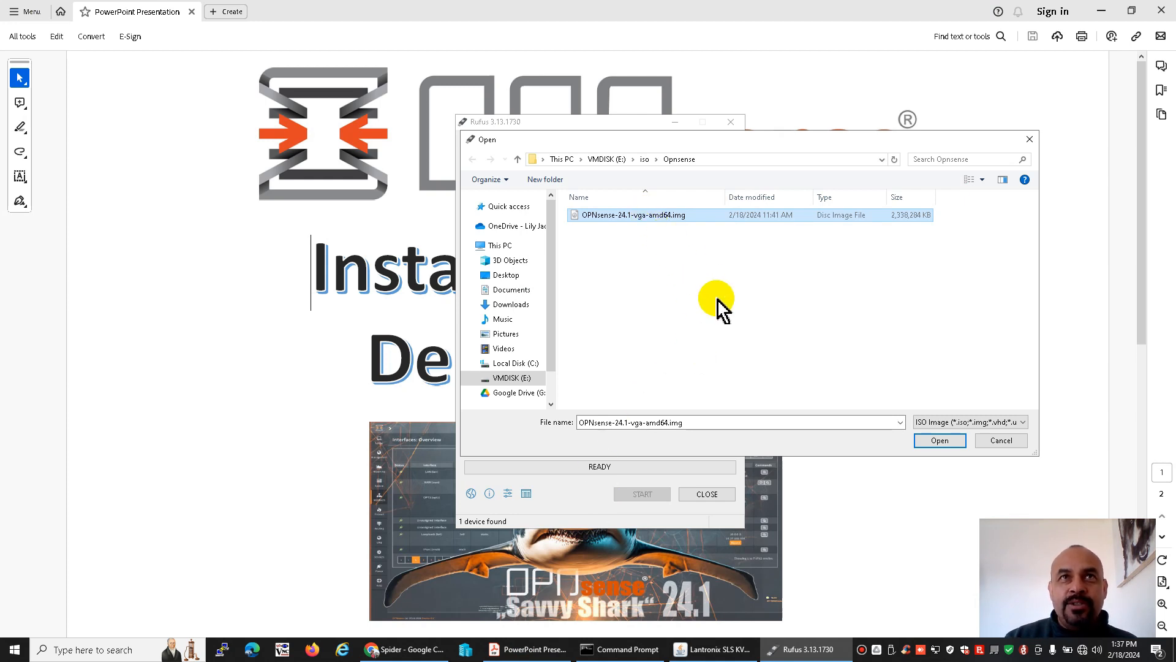
pyautogui.click(935, 440)
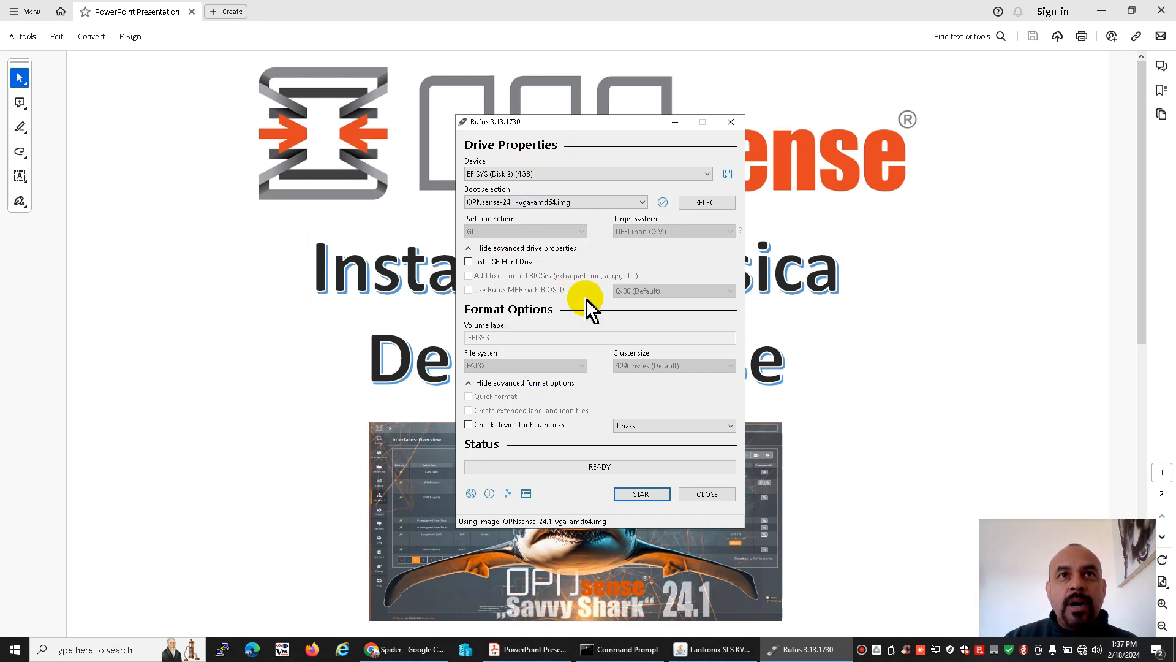
# Write the OPNsense image to the USB drive, accepting the data-loss and multiple-partition warnings, and close the writing tool once finished
pyautogui.click(638, 494)
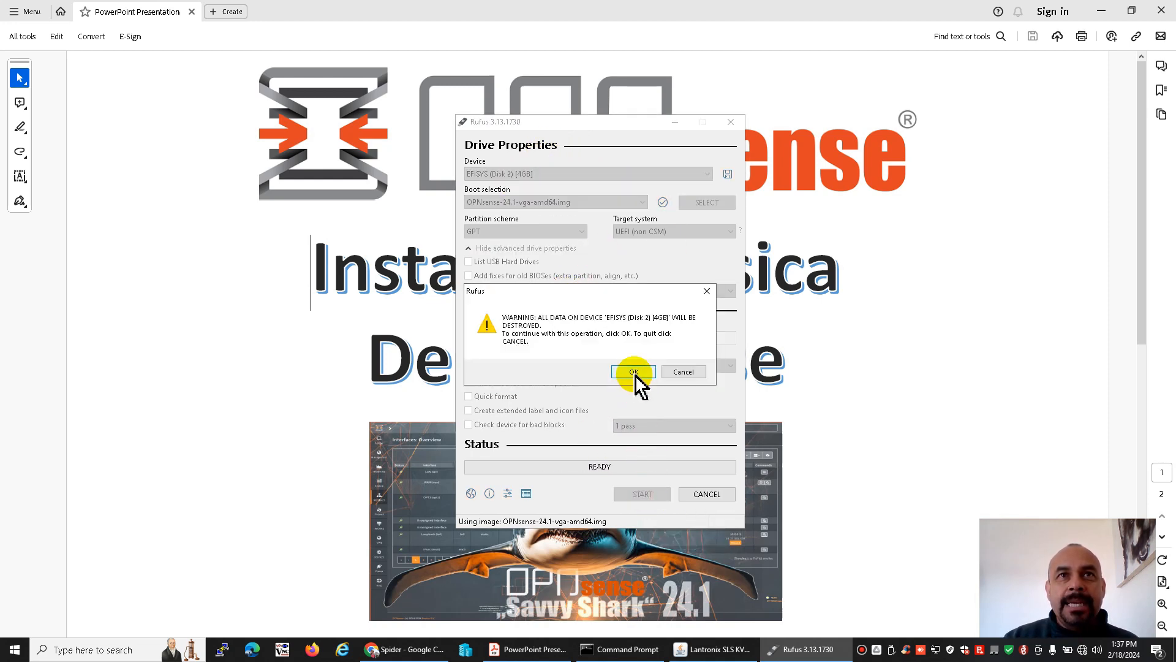
pyautogui.click(634, 372)
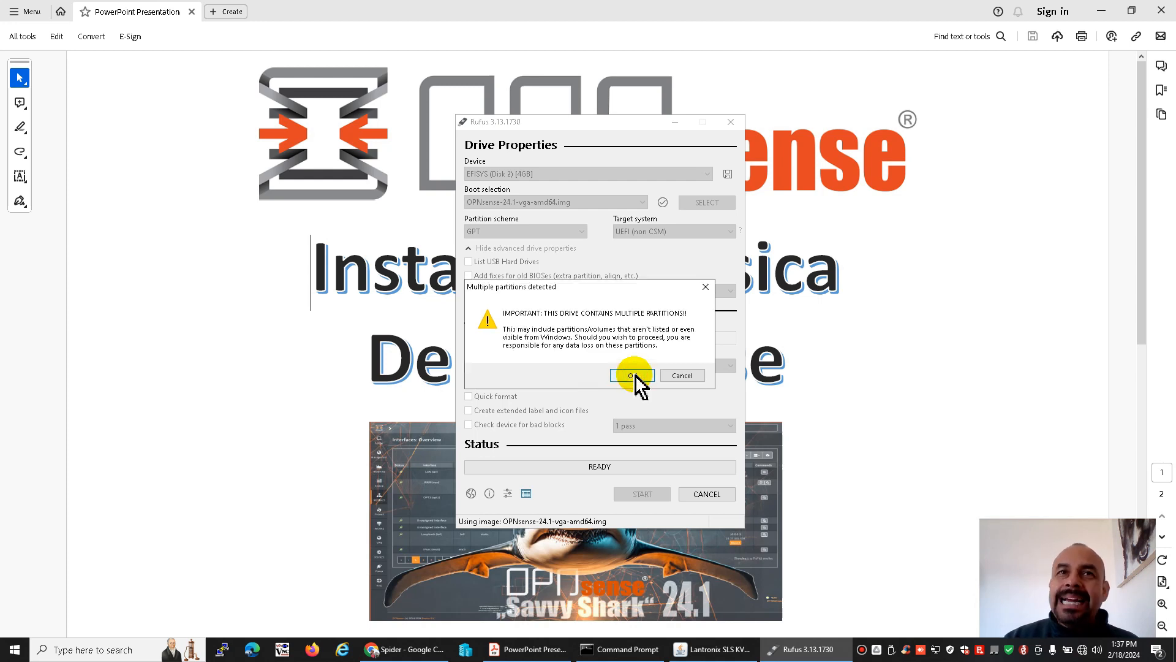
pyautogui.click(633, 375)
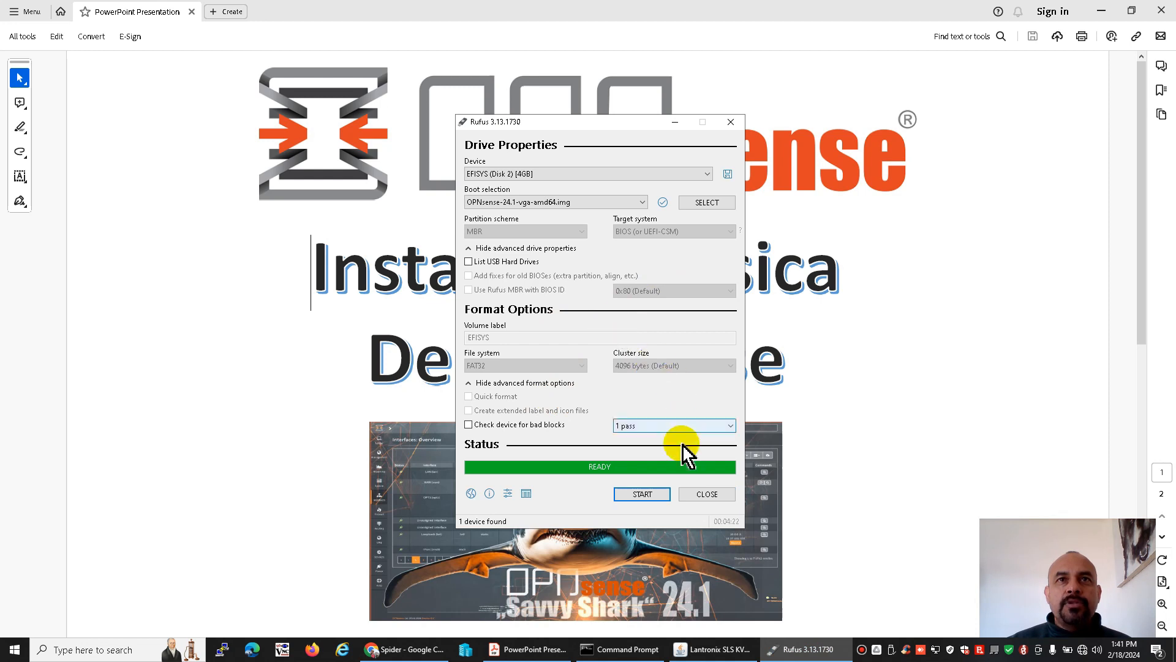
pyautogui.click(696, 492)
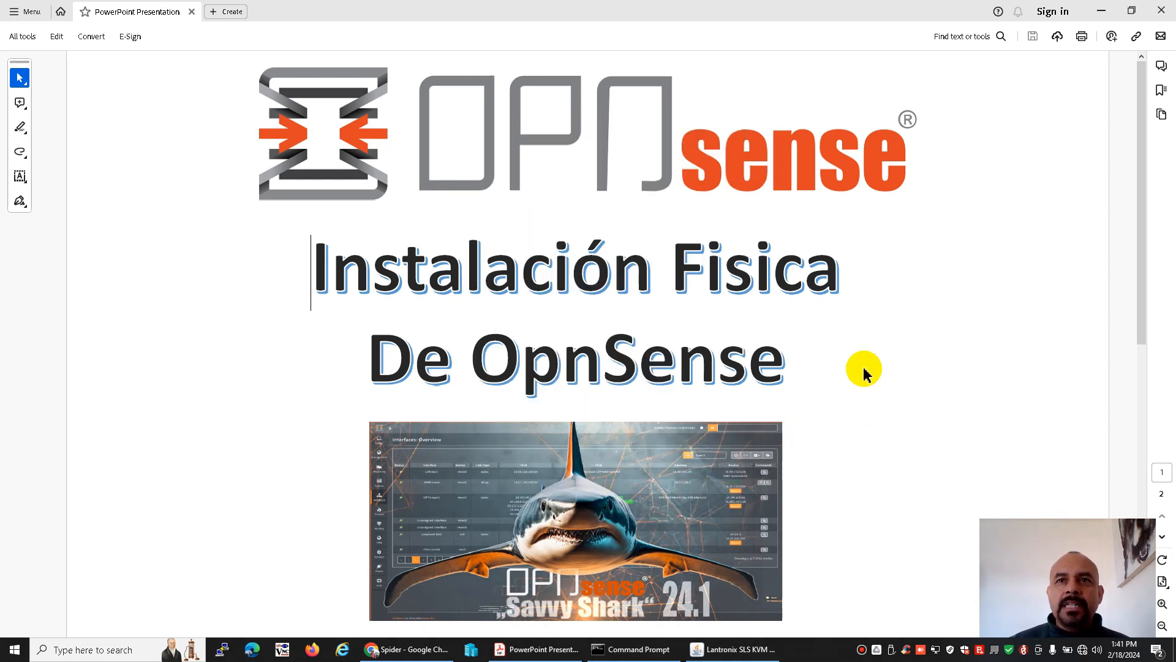
pyautogui.click(891, 649)
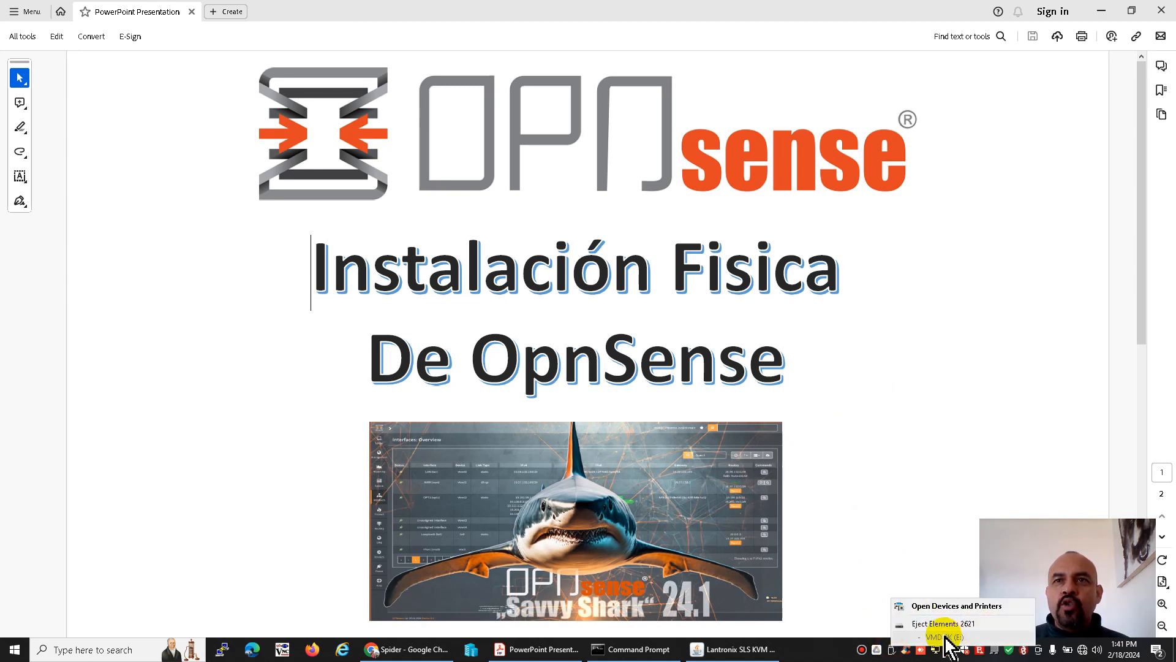
pyautogui.click(907, 541)
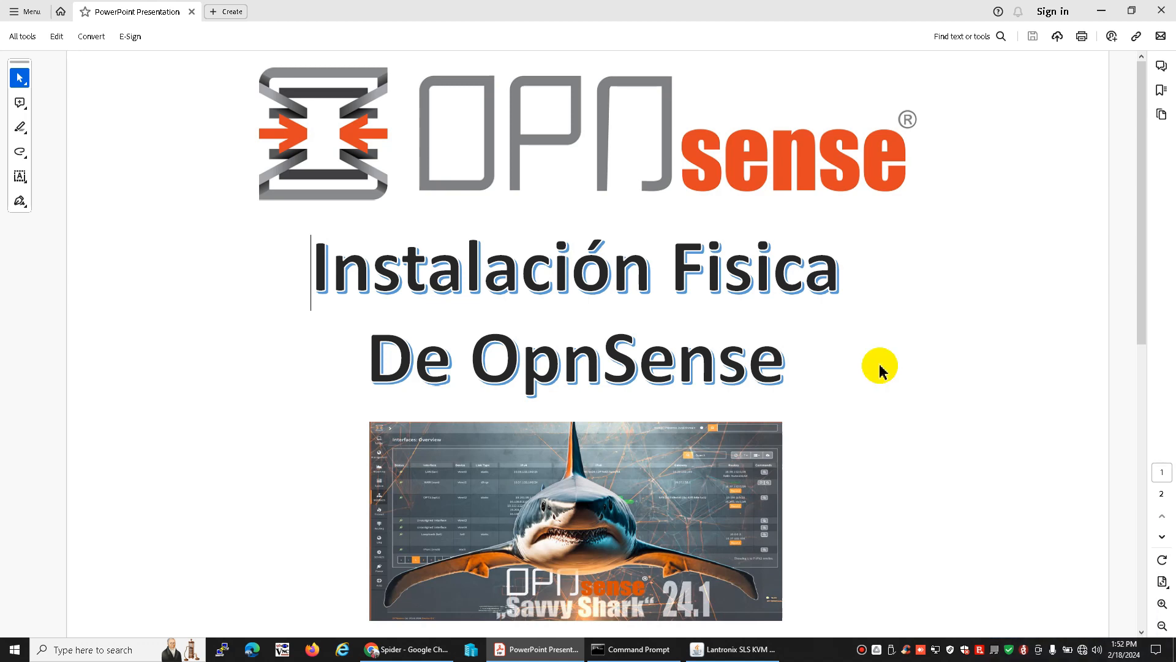
# Switch to the Lantronix KVM console and go to Boot Option #1 in the BIOS boot settings
pyautogui.click(730, 652)
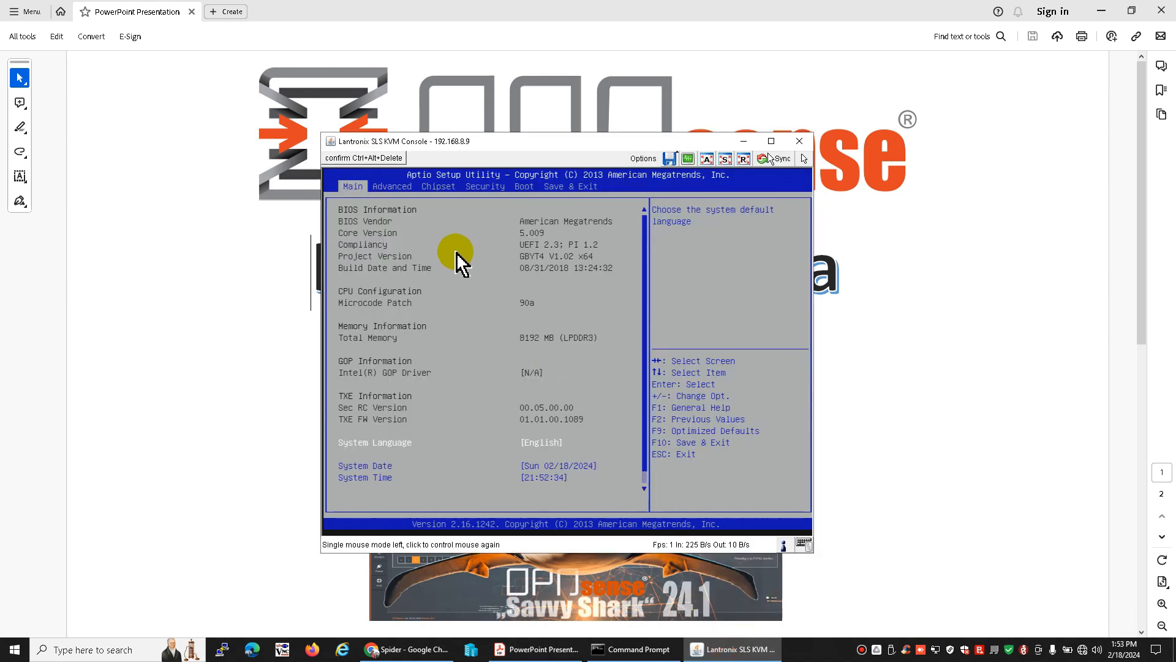
pyautogui.press('Right')
pyautogui.press('Right')
pyautogui.press('Right')
pyautogui.press('Right')
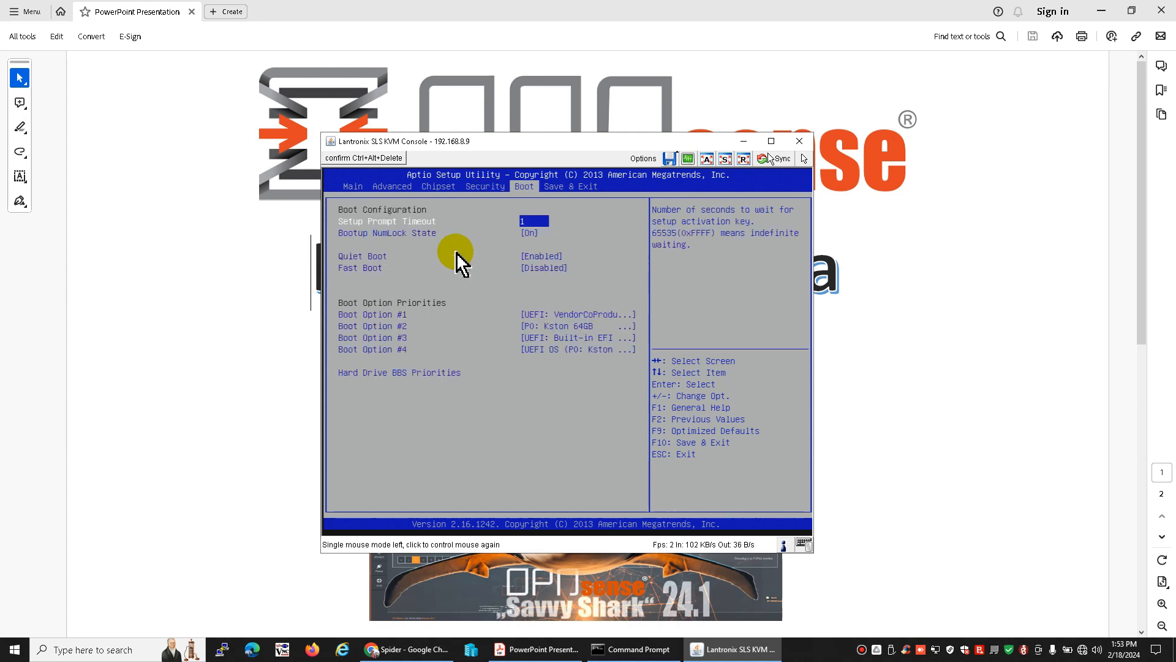
pyautogui.press('Down')
pyautogui.press('Down')
pyautogui.press('Down')
pyautogui.press('Down')
pyautogui.press('Down')
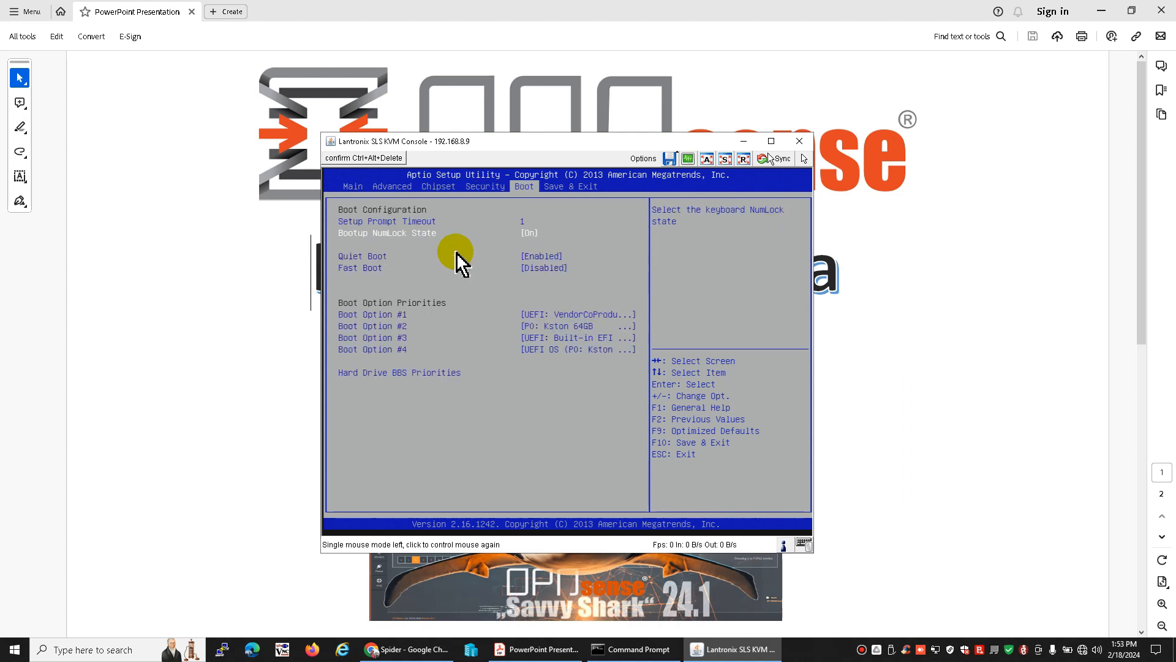
pyautogui.press('Down')
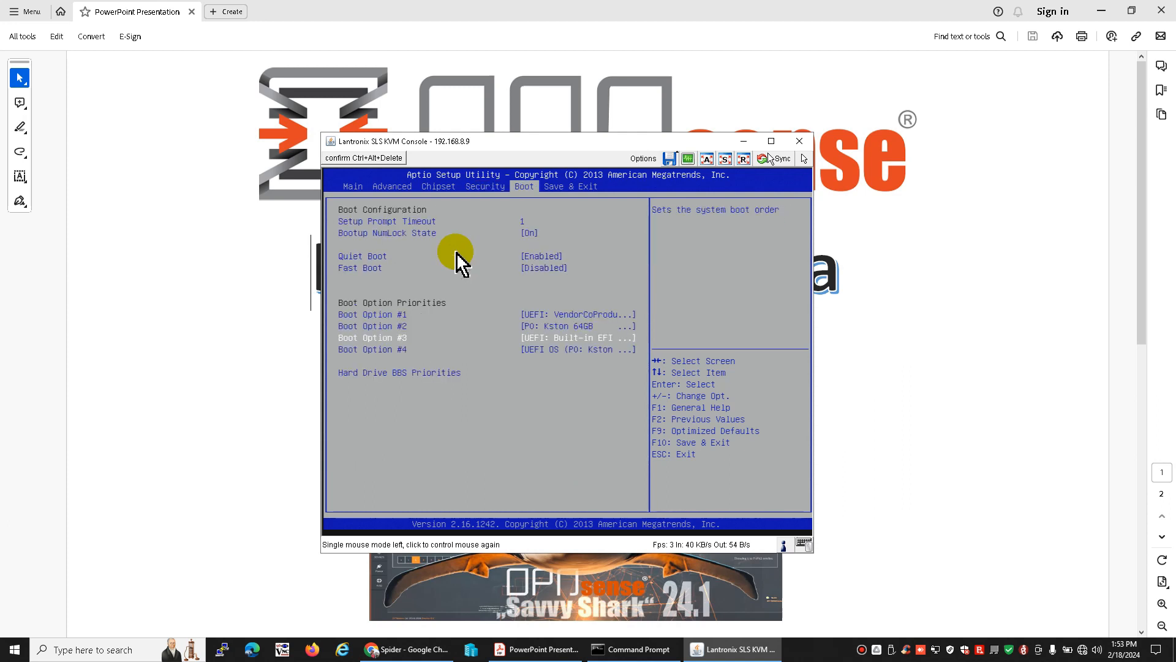
pyautogui.press('Up')
pyautogui.press('Up')
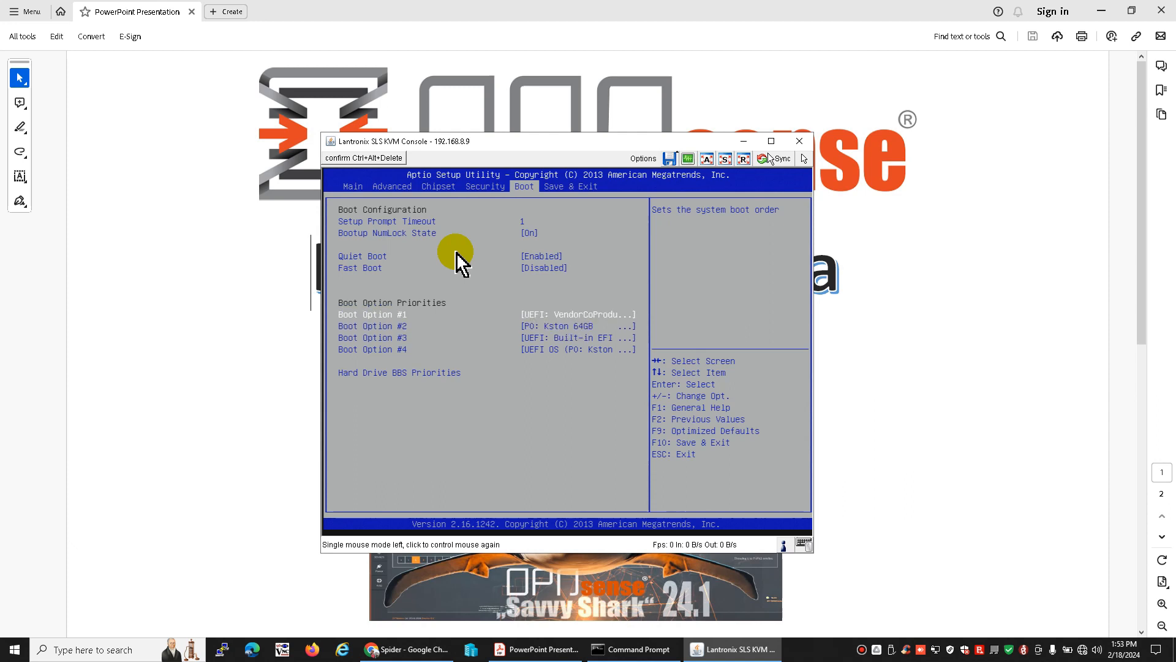
# Examine the devices offered for Boot Option #1 and leave the list without choosing another
pyautogui.press('Return')
pyautogui.press('Up')
pyautogui.press('Down')
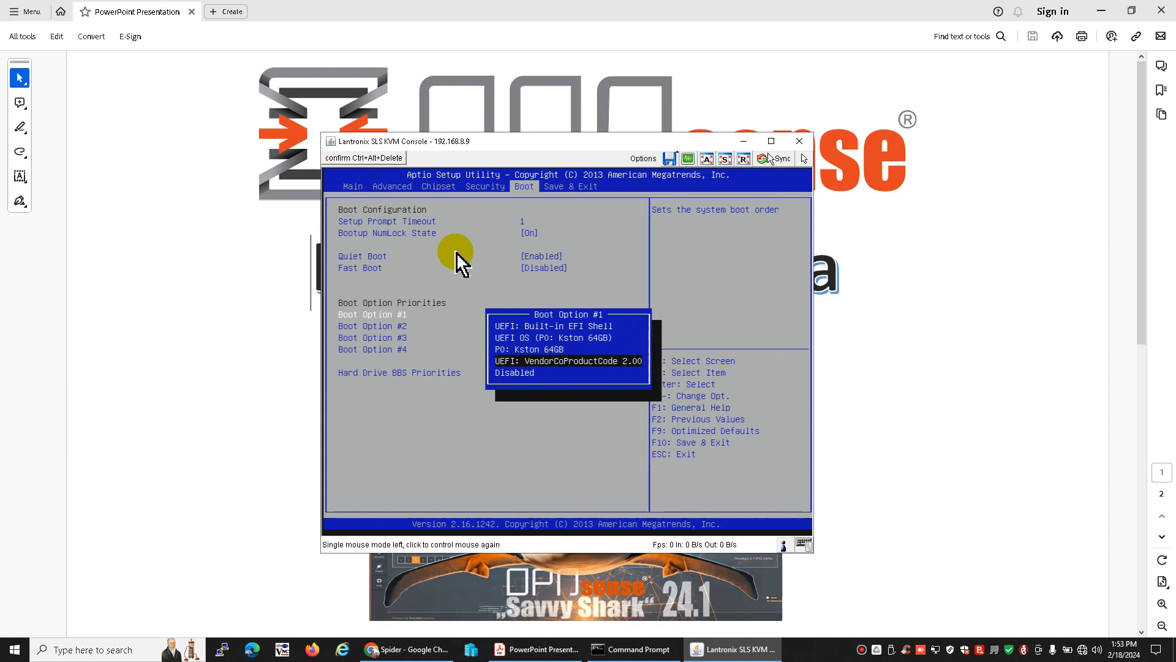
pyautogui.press('Up')
pyautogui.press('Up')
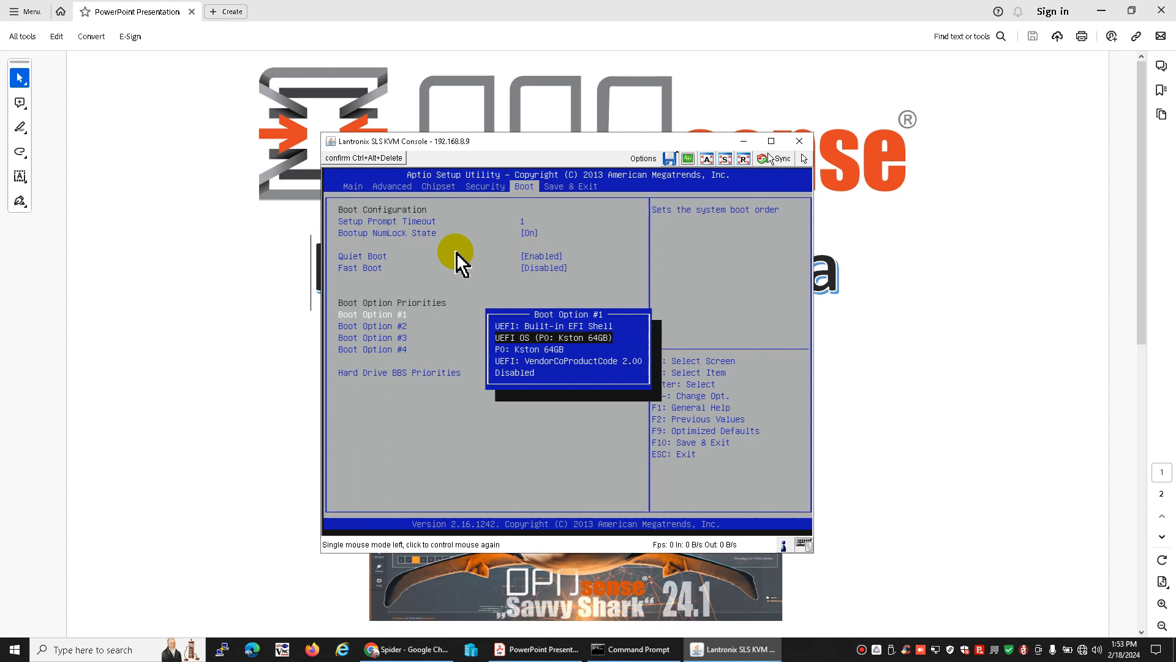
pyautogui.press('Down')
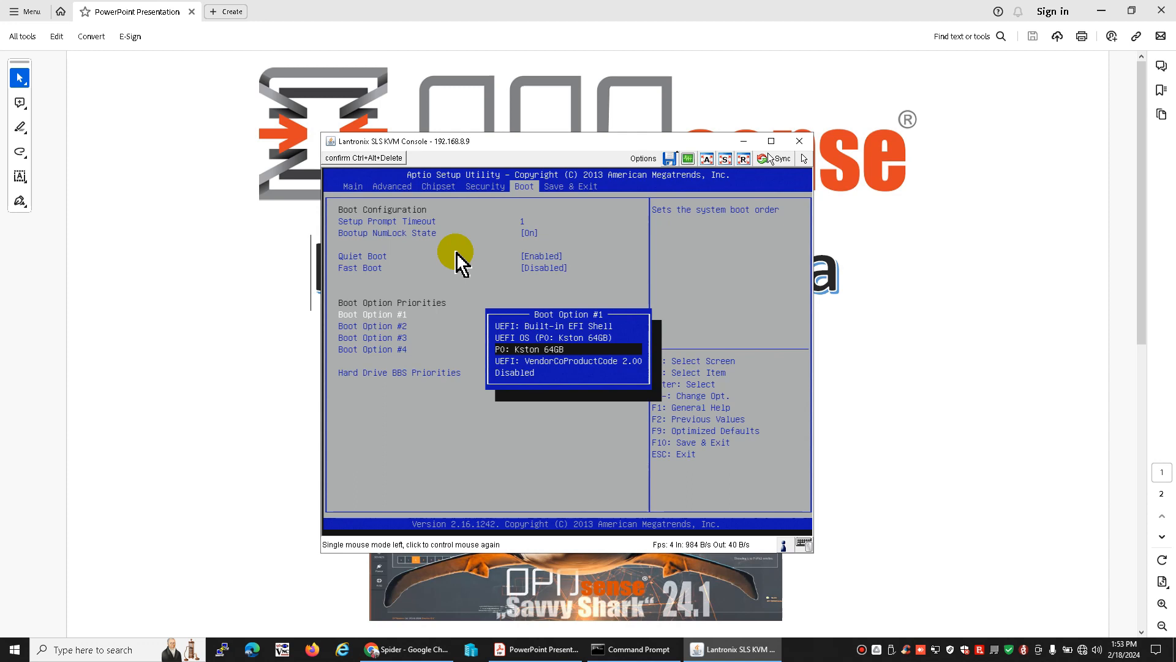
pyautogui.press('Up')
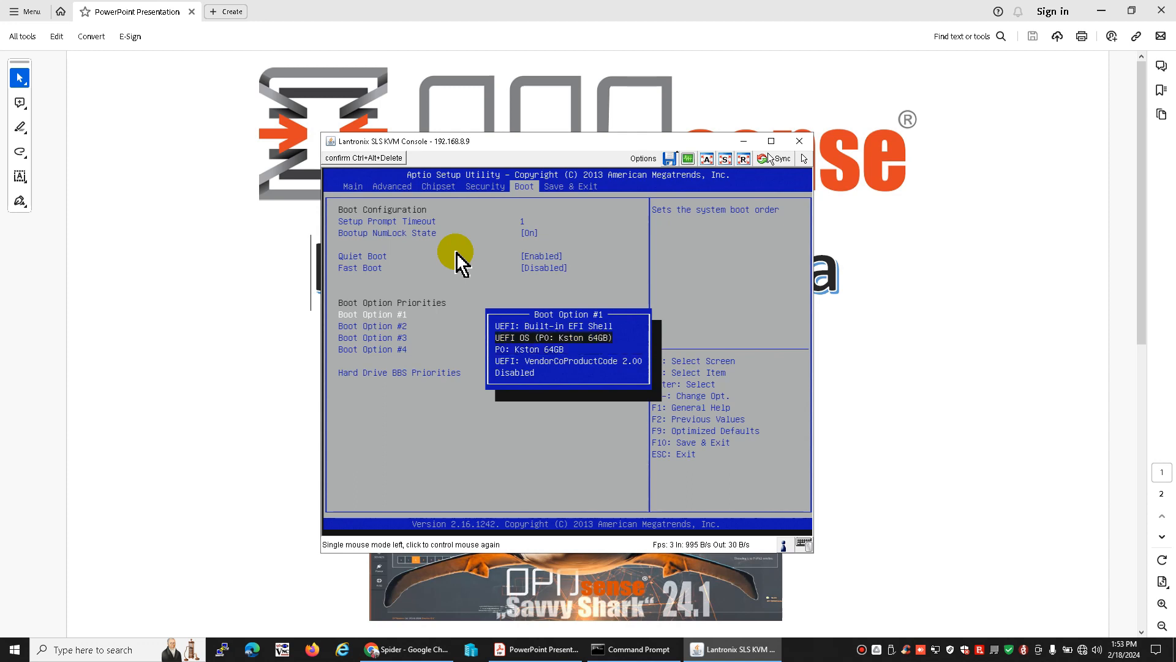
pyautogui.press('Up')
pyautogui.press('Down')
pyautogui.press('Down')
pyautogui.press('Down')
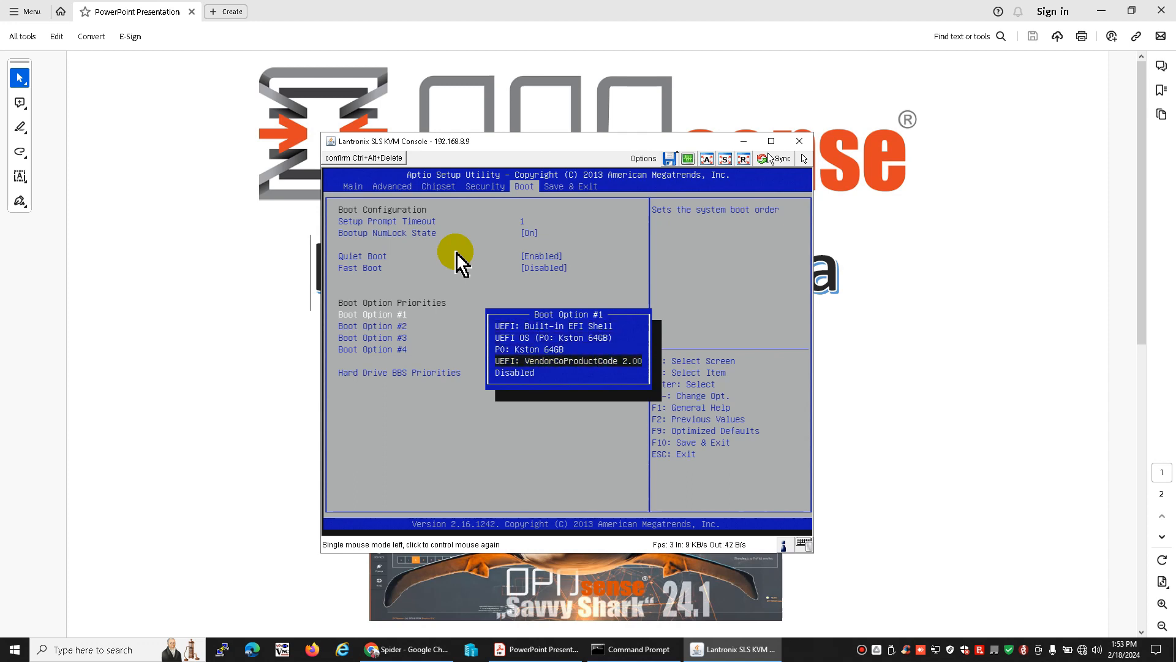
pyautogui.press('Up')
pyautogui.press('Up')
pyautogui.press('Up')
pyautogui.press('Up')
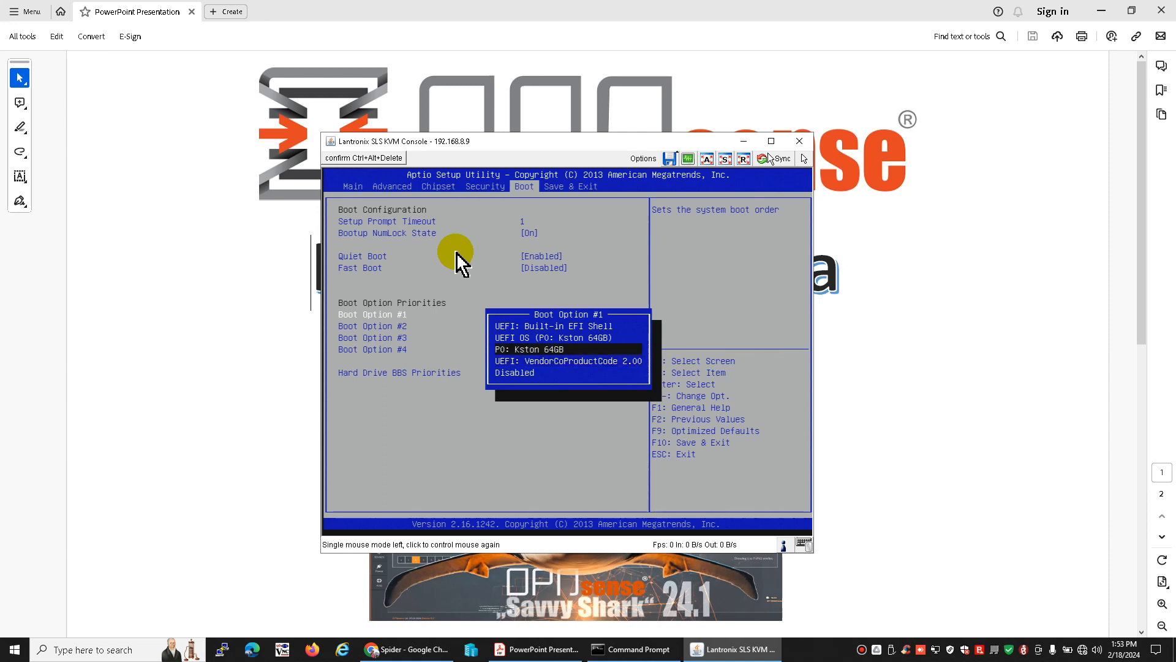
pyautogui.press('Escape')
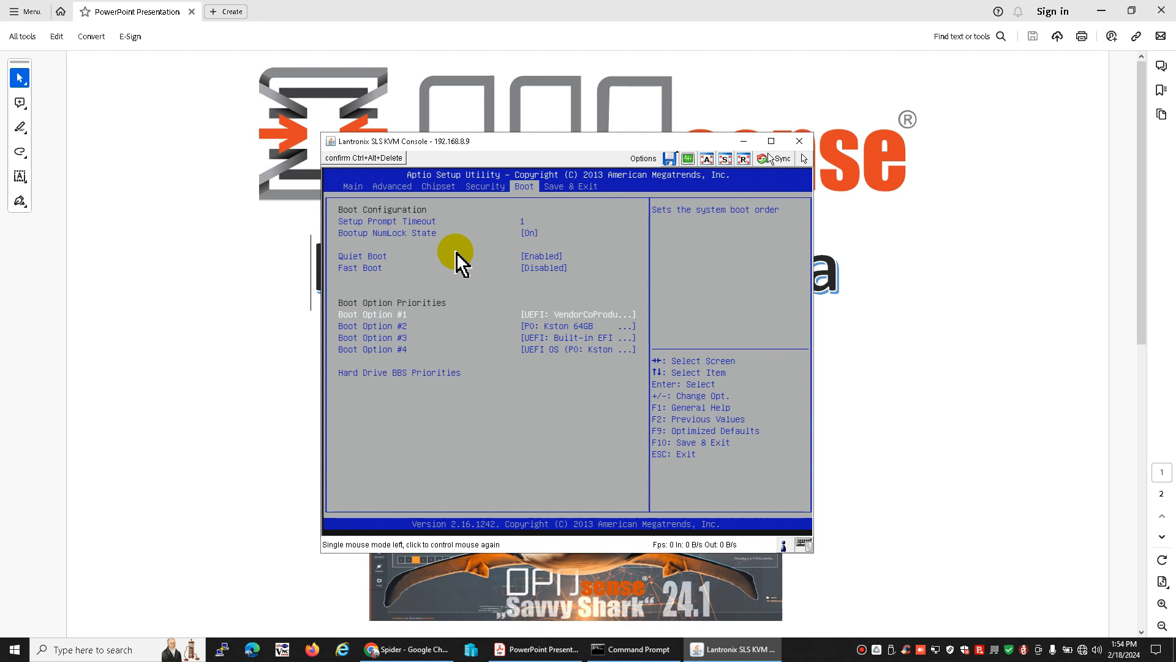
# Check the boot priority entries and the devices offered for Boot Option #2, keeping P0: Kston 64GB
pyautogui.press('Down')
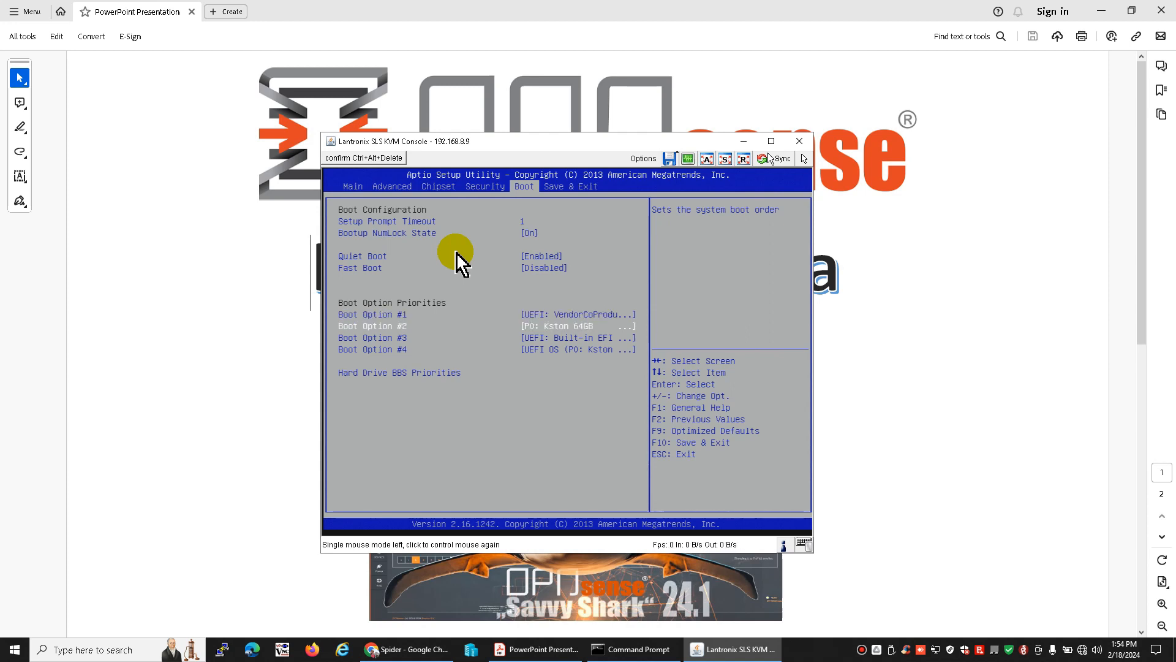
pyautogui.press('Down')
pyautogui.press('Up')
pyautogui.press('Up')
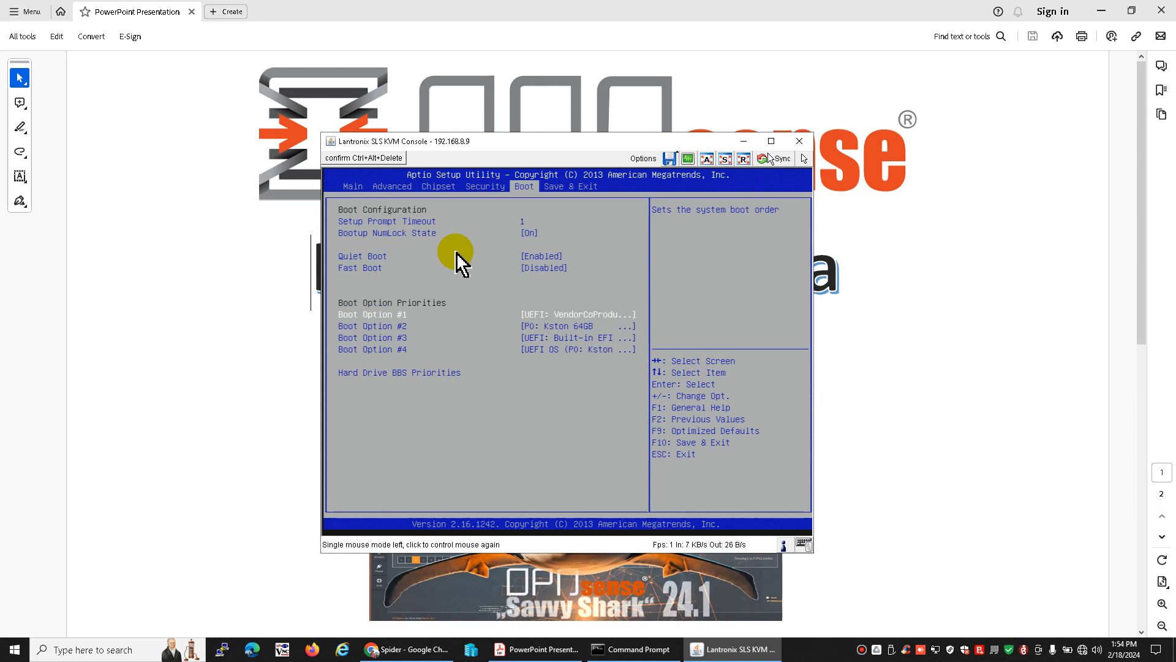
pyautogui.press('Down')
pyautogui.press('Return')
pyautogui.press('Down')
pyautogui.press('Up')
pyautogui.press('Up')
pyautogui.press('Down')
pyautogui.press('Return')
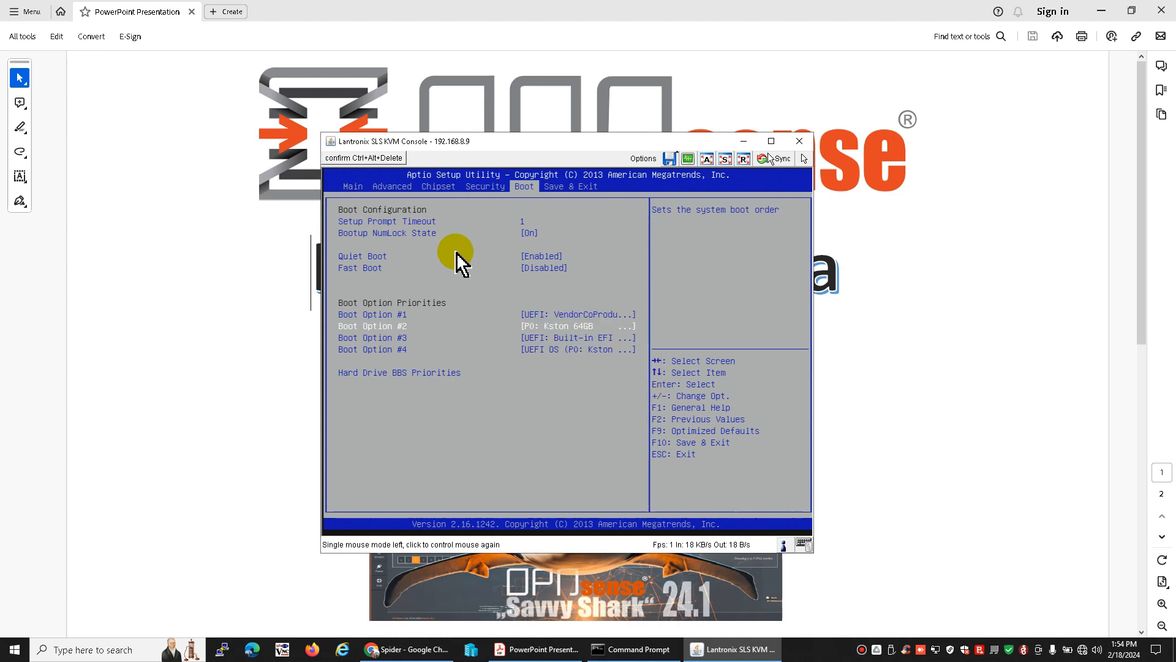
# Reorder the boot priorities: UEFI OS (P0: Kston 64GB) as #2, P0: Kston 64GB as #3 and the built-in EFI Shell as #4
pyautogui.press('Down')
pyautogui.press('Down')
pyautogui.press('-')
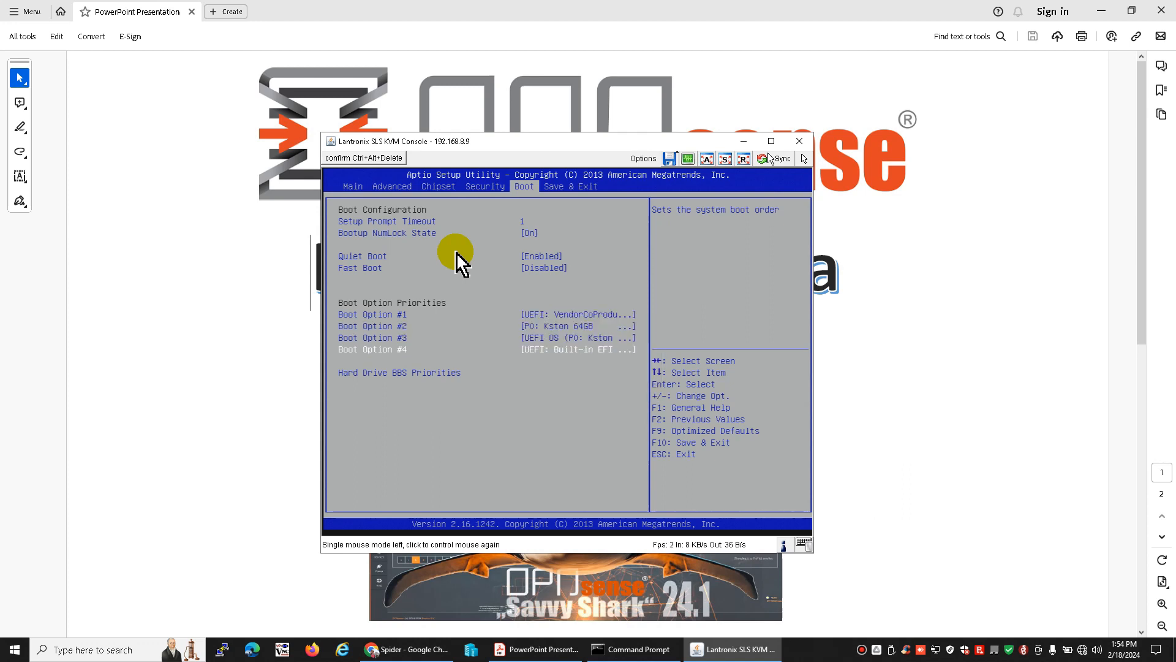
pyautogui.press('Up')
pyautogui.press('-')
pyautogui.press('Up')
pyautogui.press('Up')
pyautogui.press('Down')
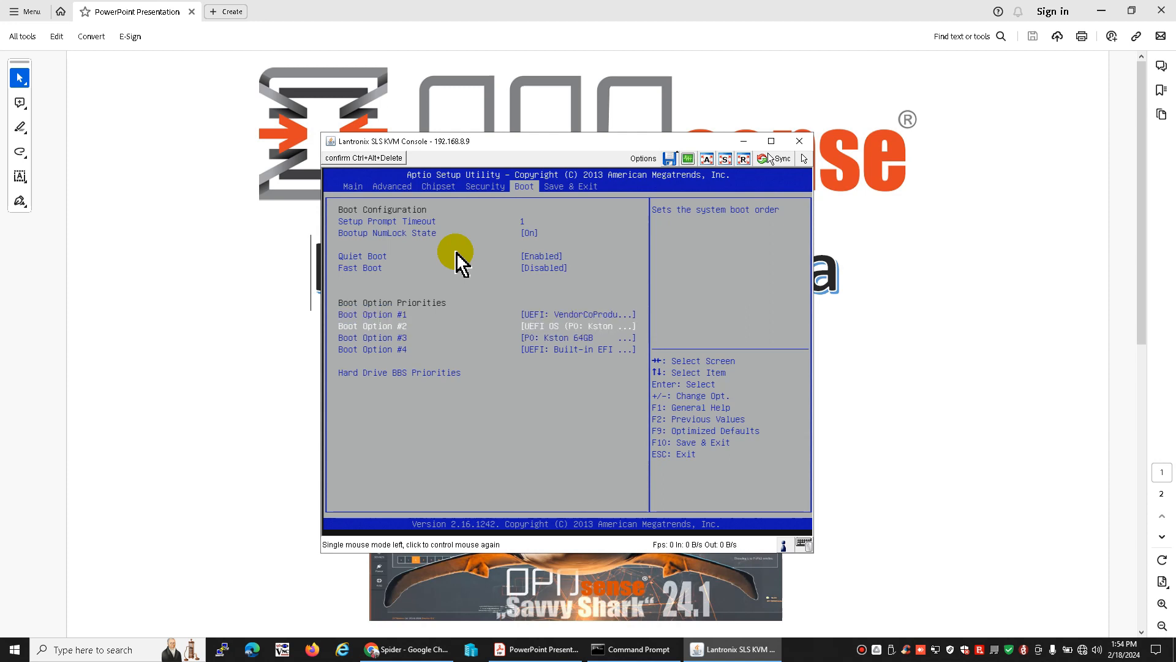
pyautogui.press('Up')
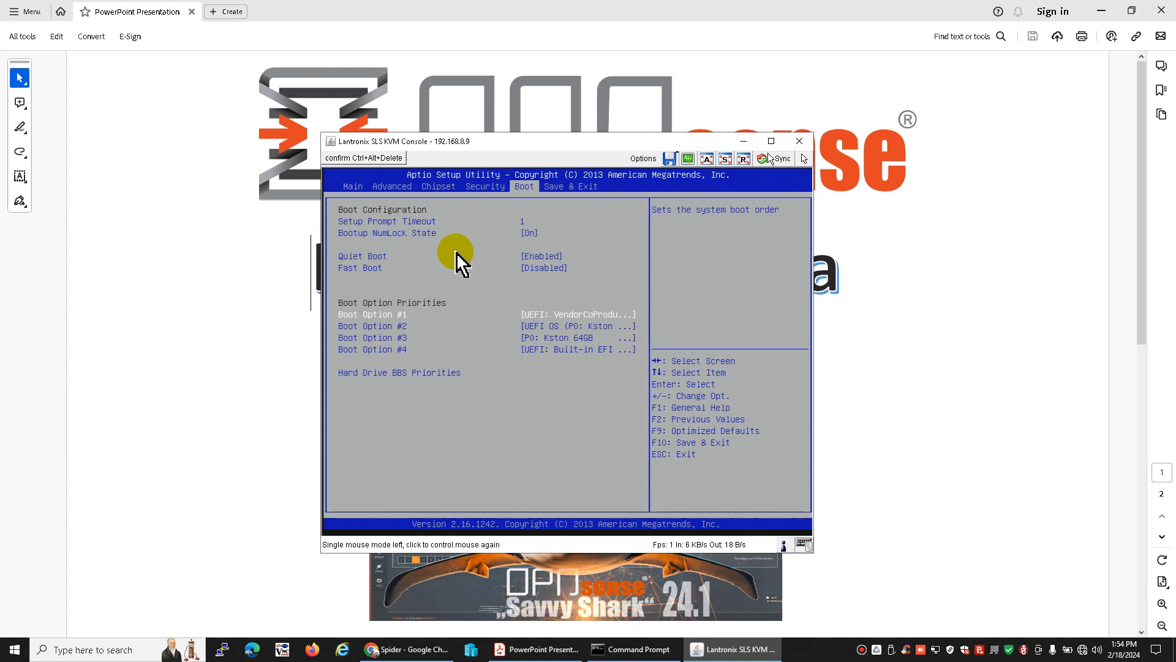
pyautogui.press('Down')
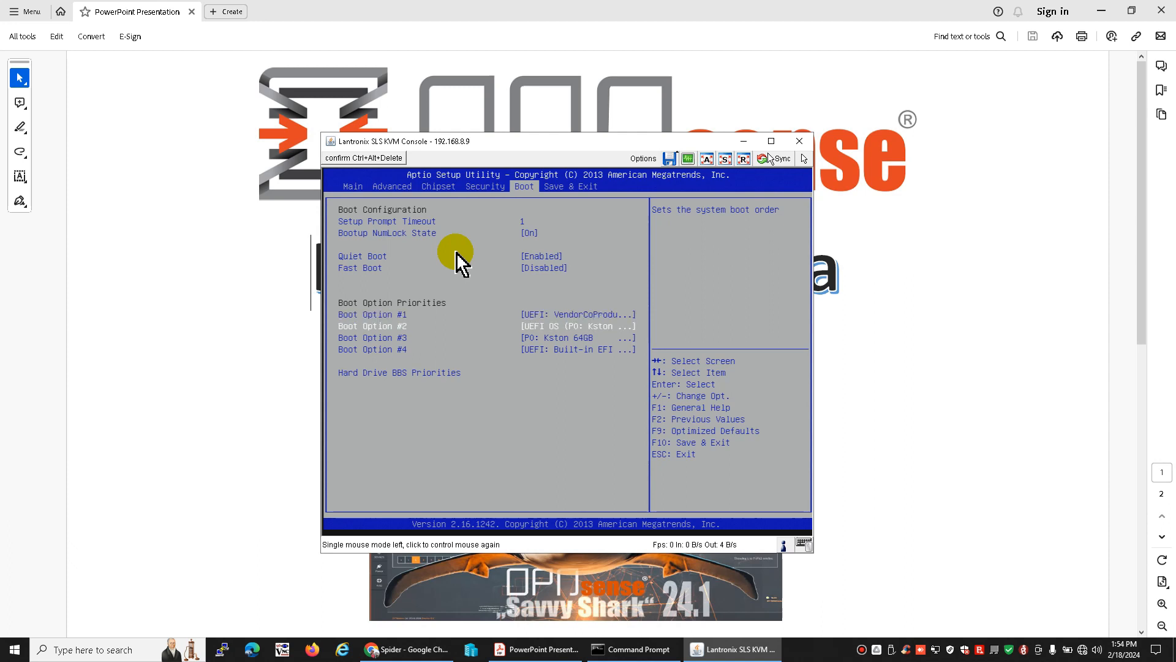
pyautogui.press('Down')
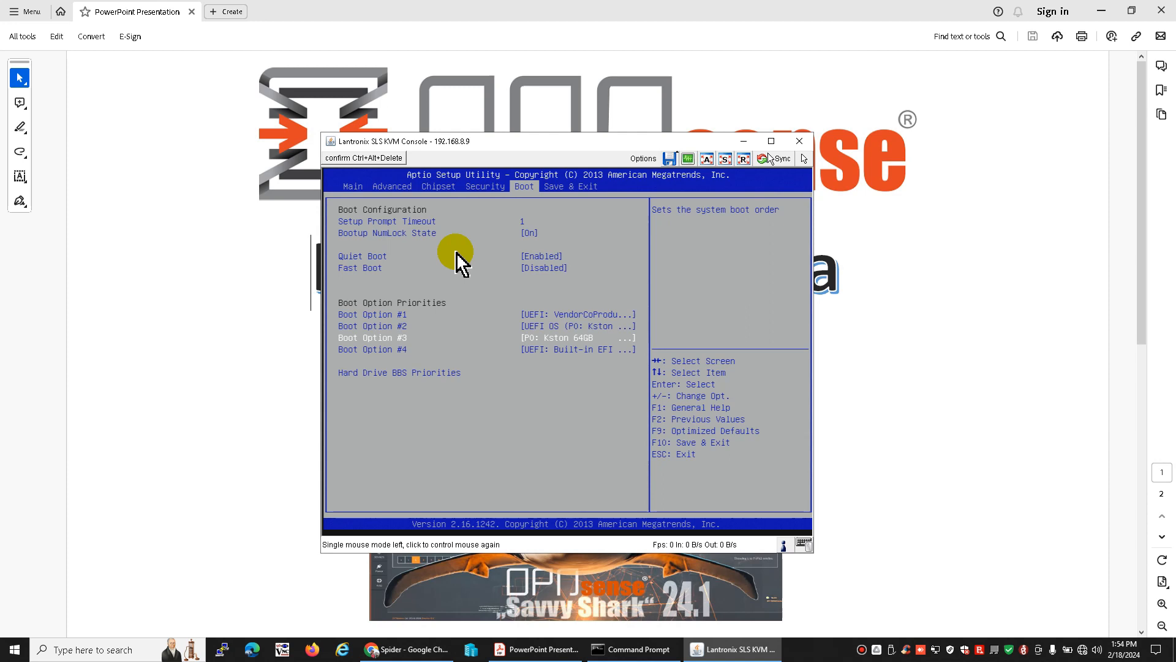
pyautogui.press('+')
pyautogui.press('-')
# Save the BIOS changes and exit, letting the machine boot OPNsense from the install media with console control active
pyautogui.press('Right')
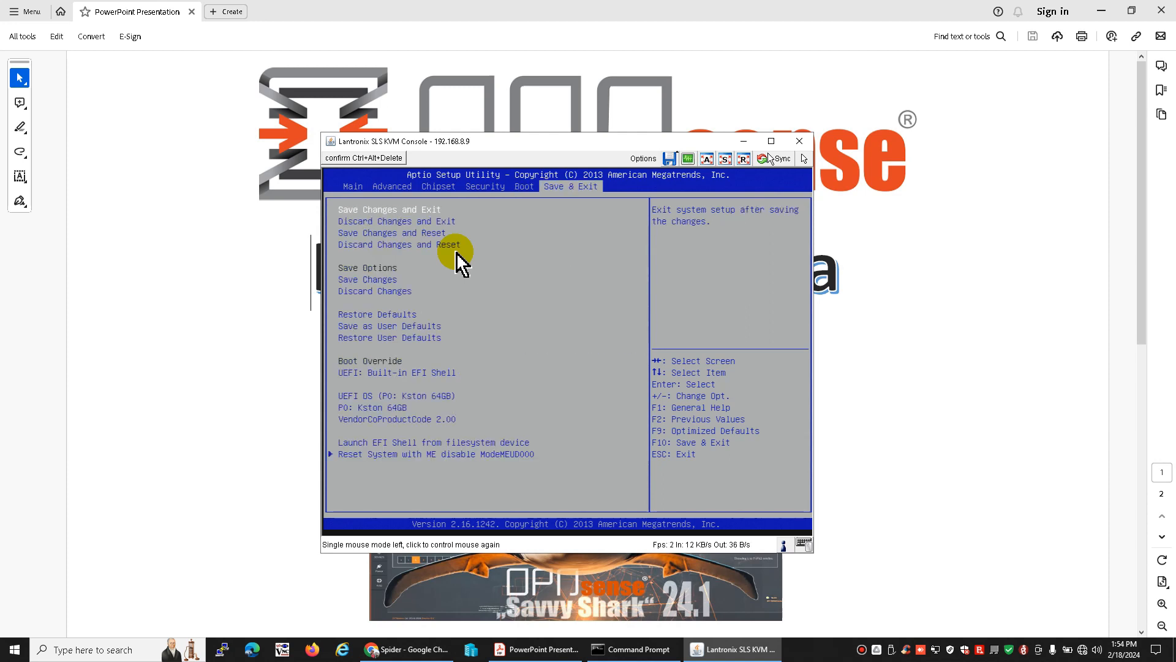
pyautogui.press('Return')
pyautogui.press('Return')
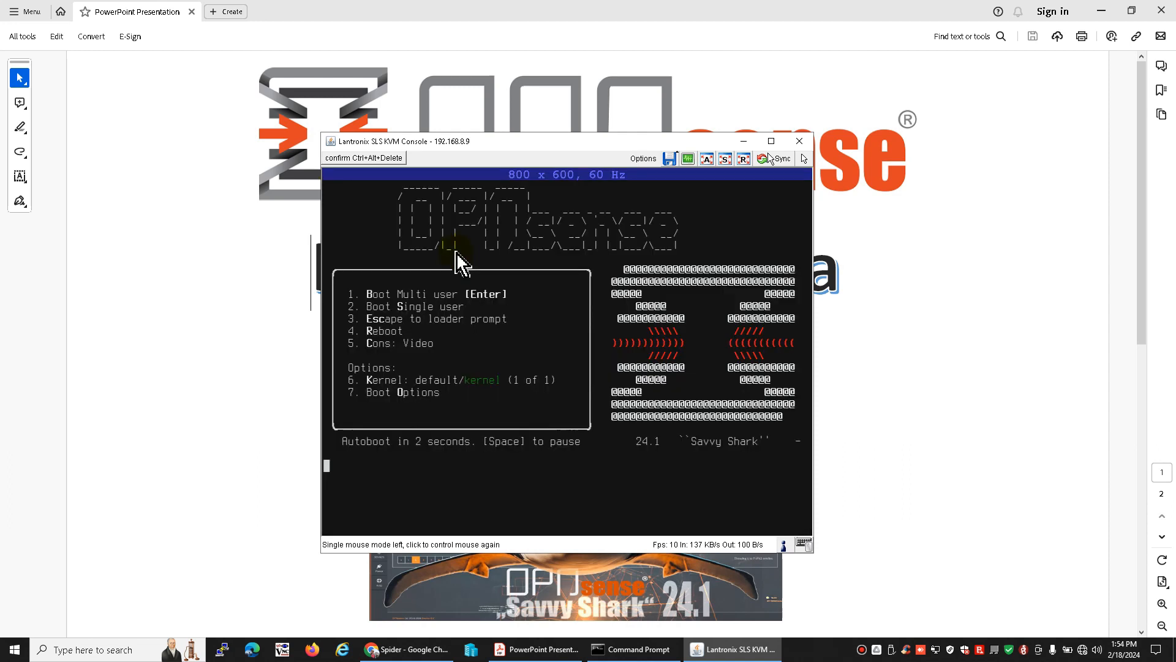
pyautogui.click(461, 260)
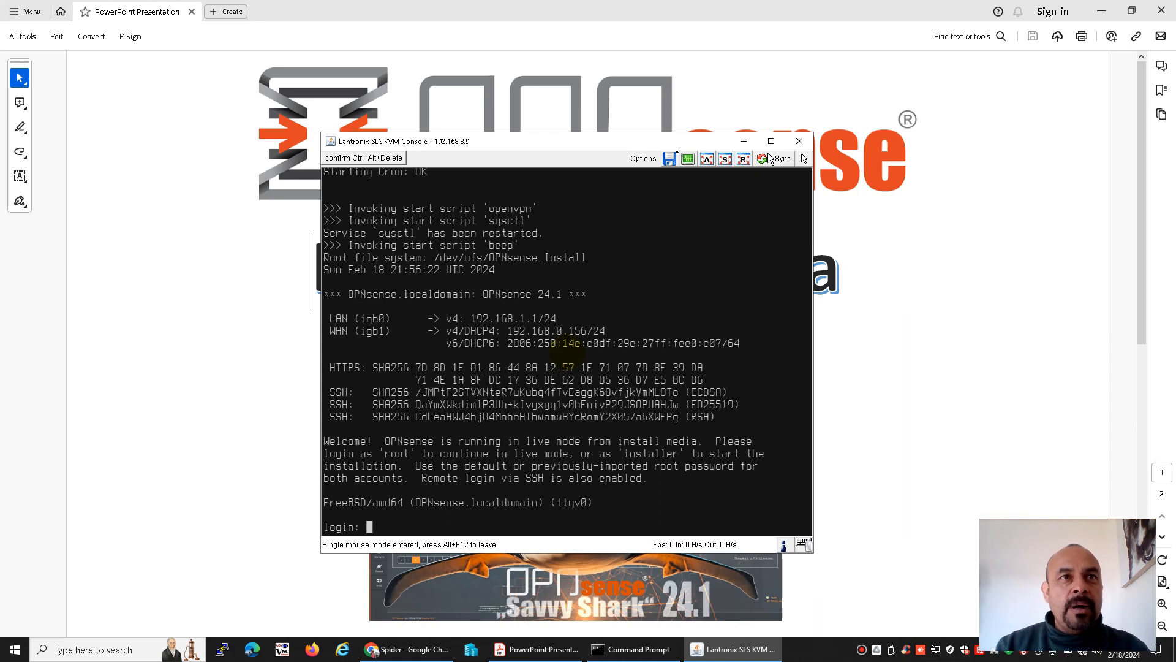
# Reposition the KVM console window, re-enter its control and log in to the live system as installer with the account password
pyautogui.hotkey('alt', 'F12')
pyautogui.moveTo(569, 147); pyautogui.dragTo(575, 128)
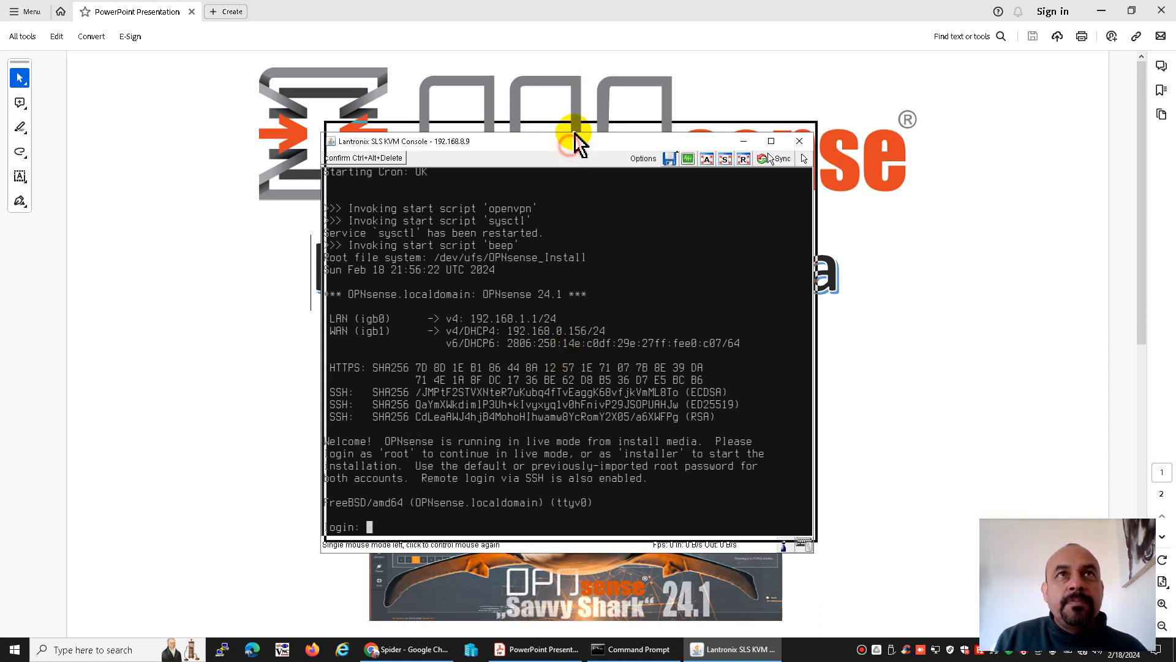
pyautogui.click(555, 241)
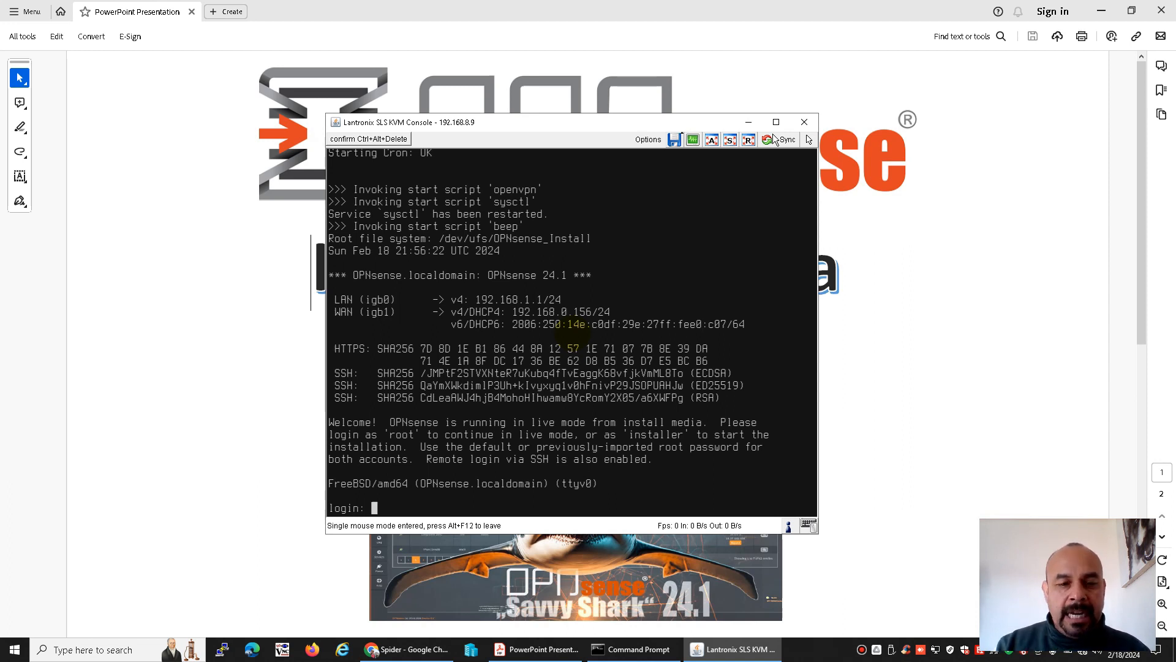
pyautogui.write('installer')
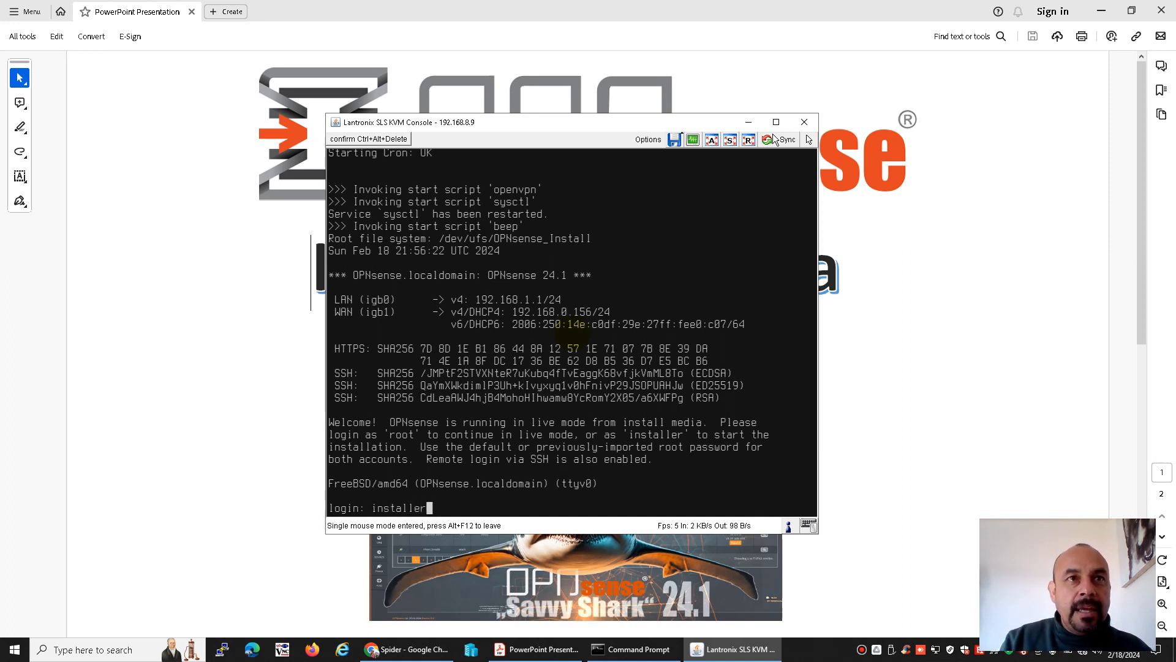
pyautogui.press('Return')
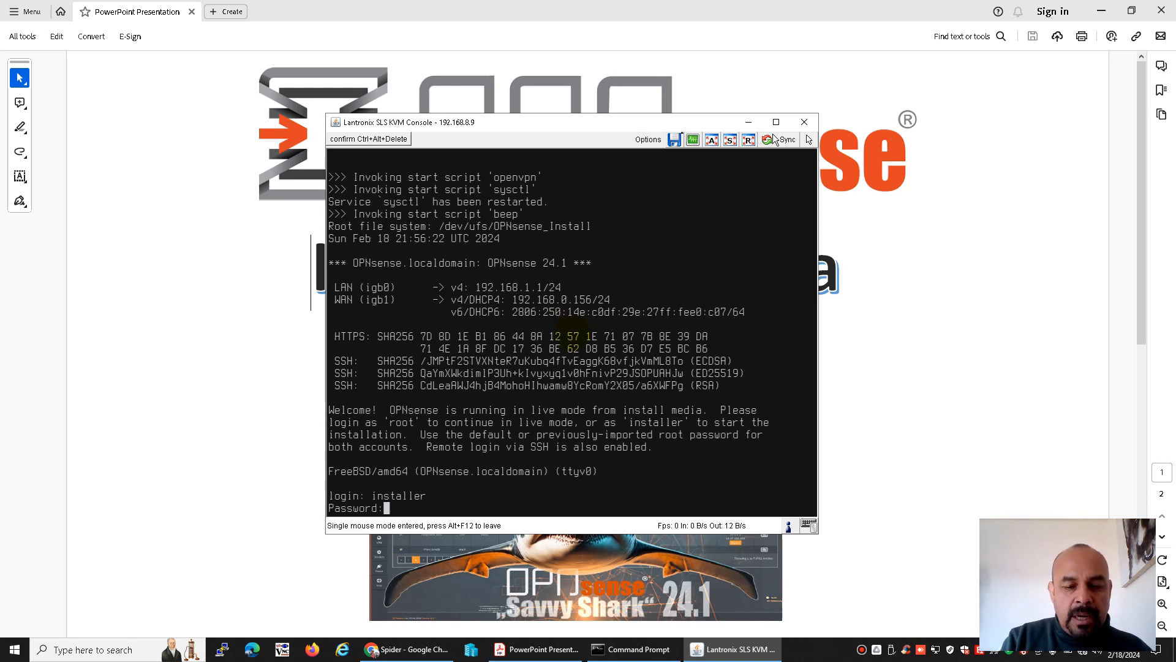
pyautogui.press('Return')
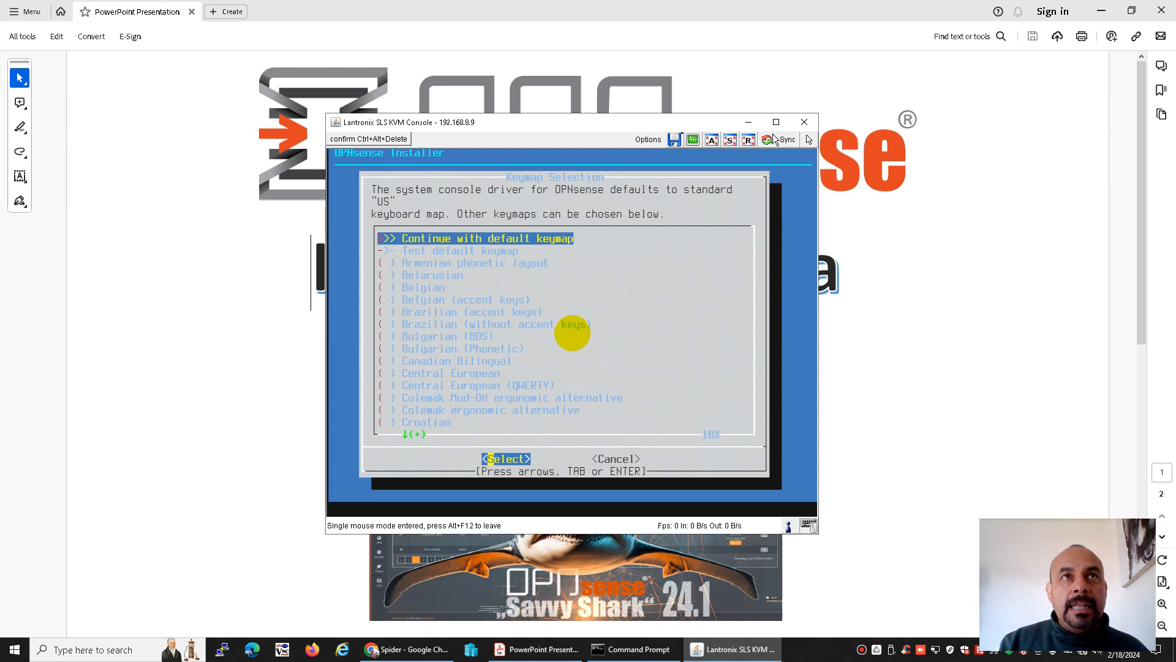
# Continue with the default keymap and choose the Install (ZFS) task, ZFS GPT/UEFI Hybrid
pyautogui.press('Return')
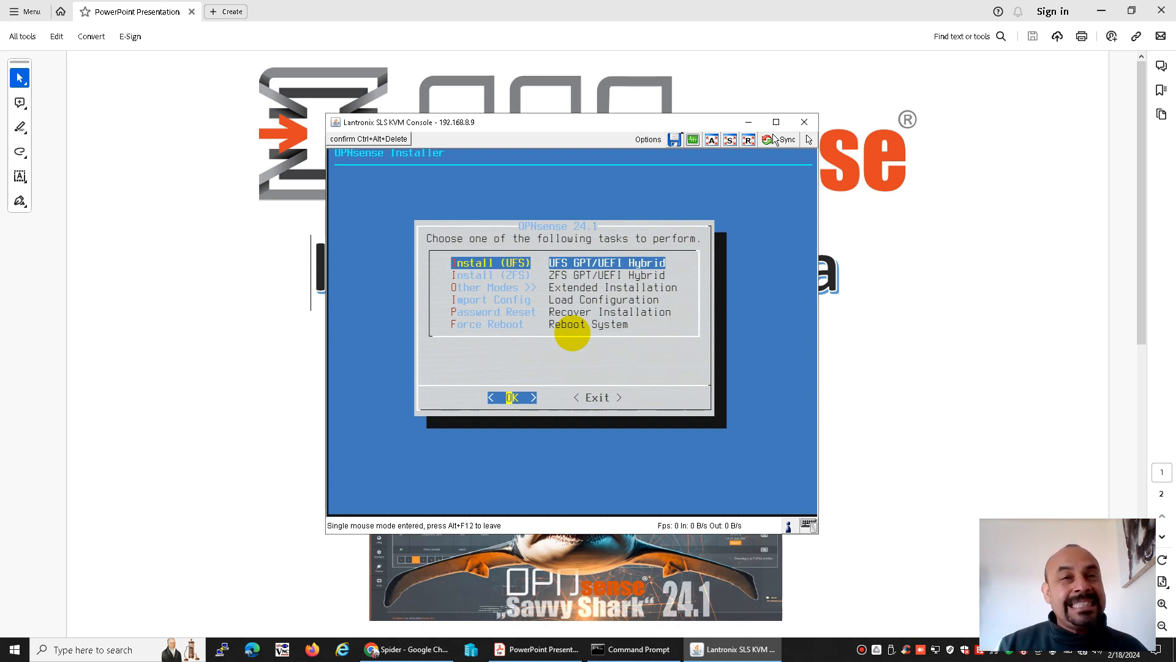
pyautogui.press('Down')
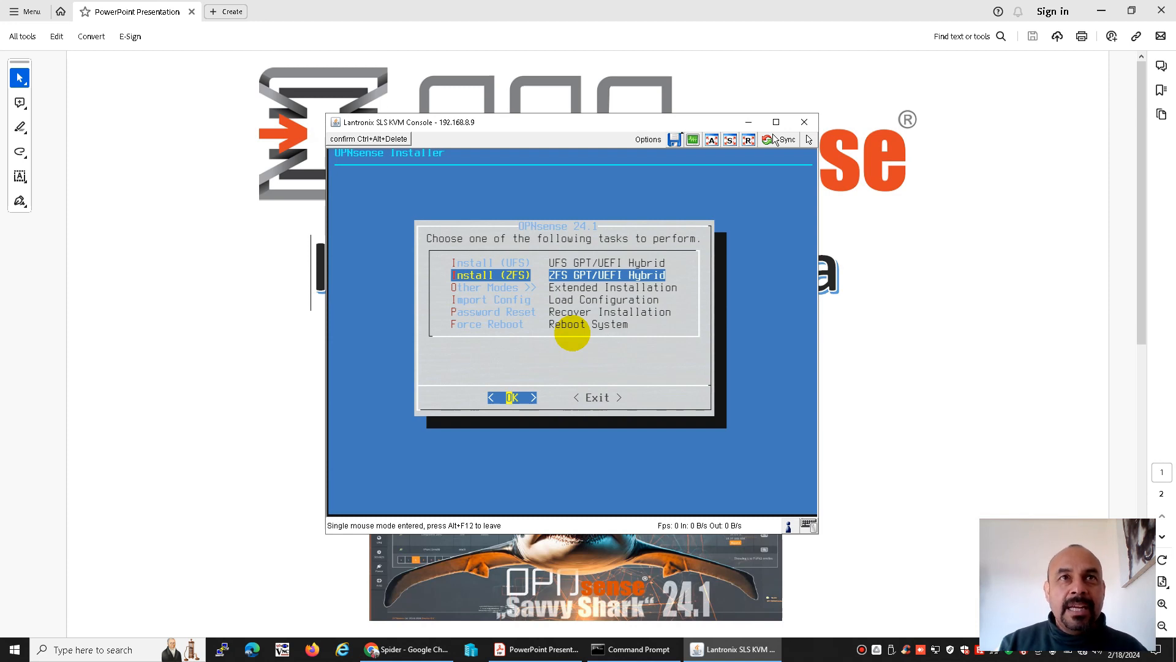
pyautogui.press('Return')
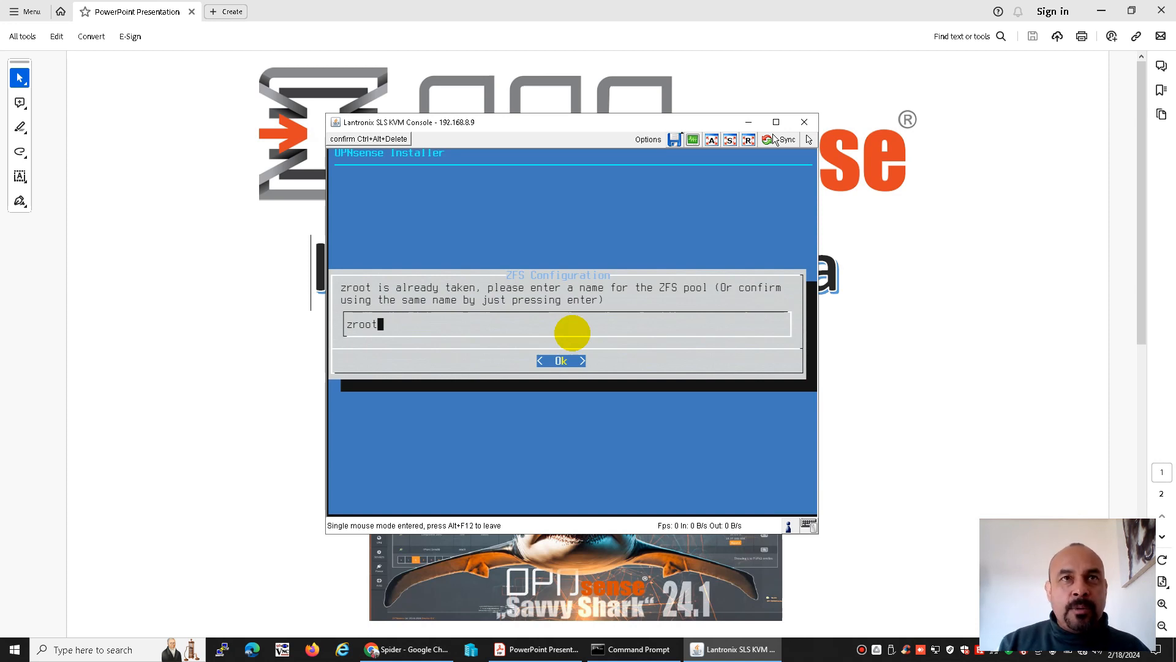
# Configure the ZFS pool zroot as a stripe on disk ada0 (Kston 64GB) and agree to destroy its contents
pyautogui.press('Return')
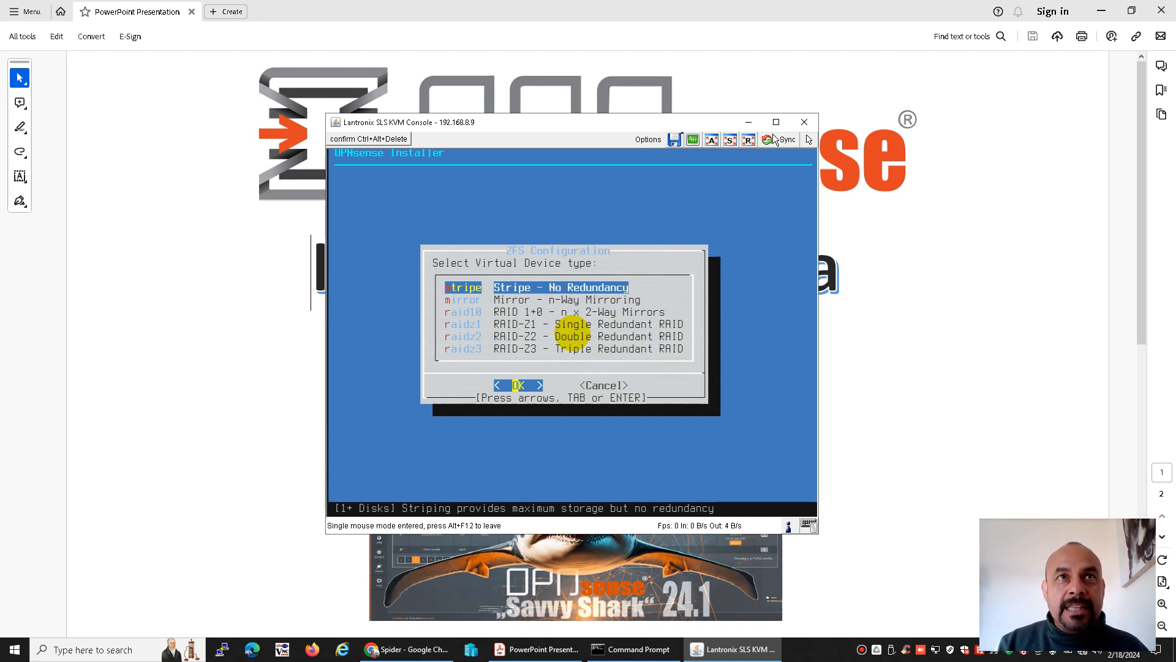
pyautogui.press('Return')
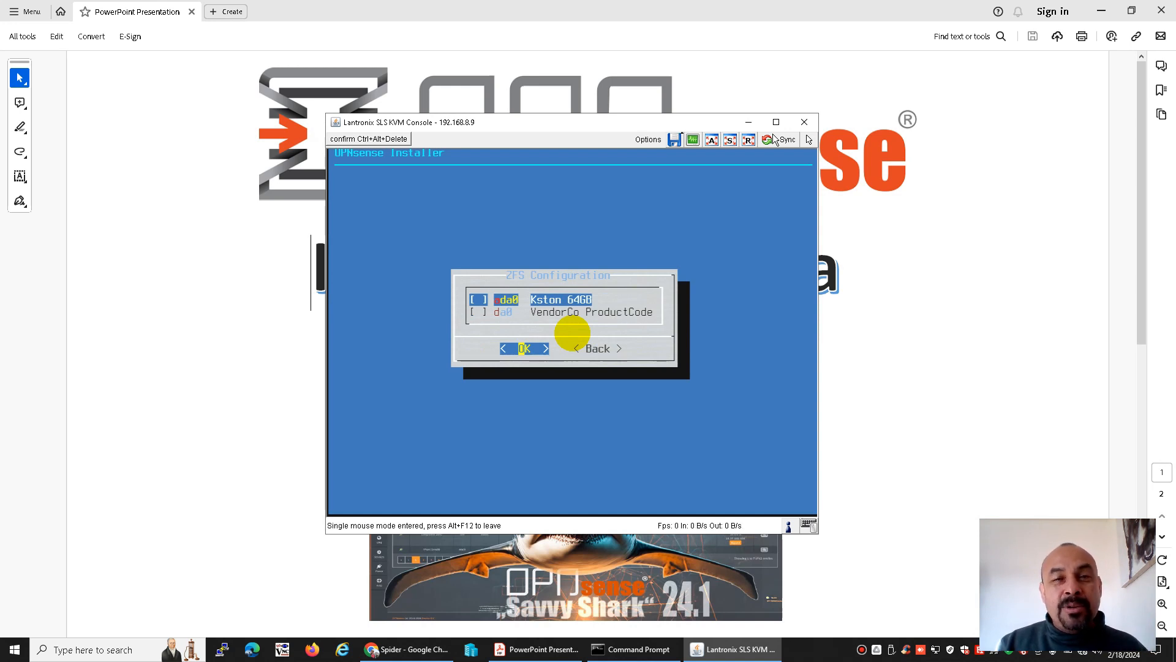
pyautogui.press('Down')
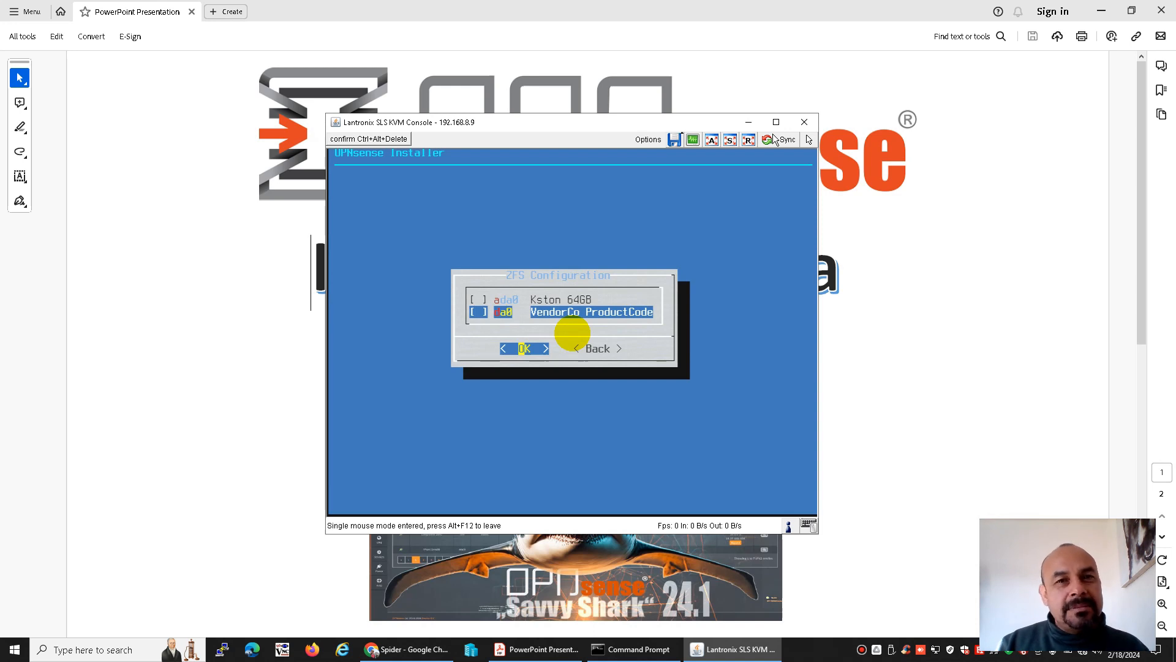
pyautogui.press('Up')
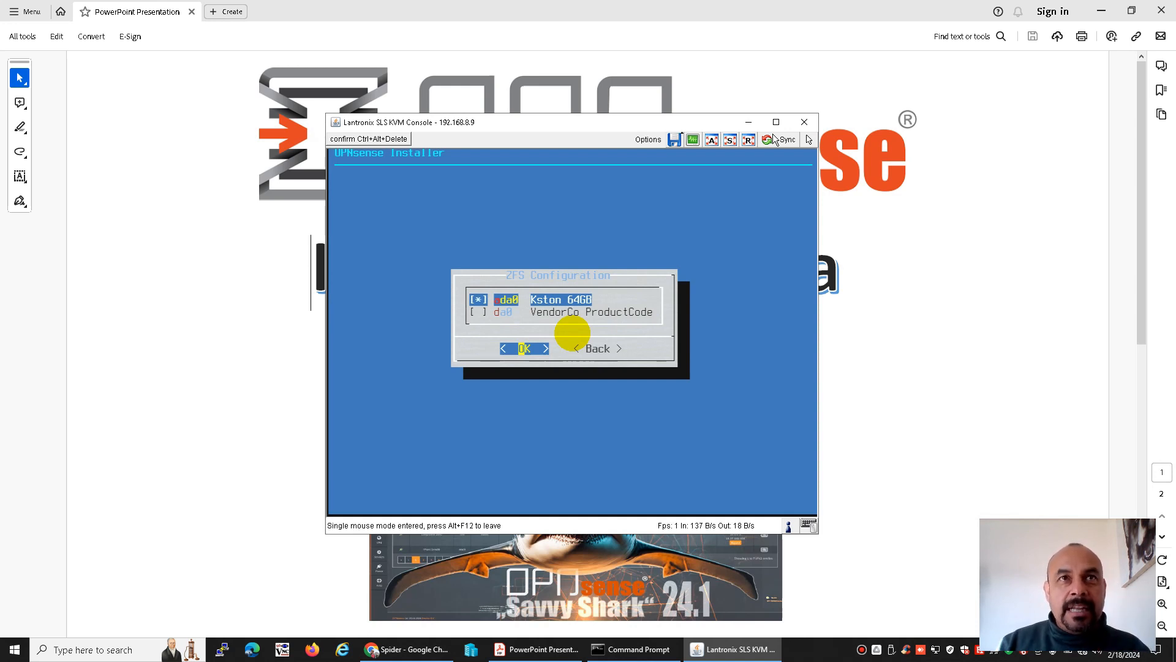
pyautogui.press('Return')
pyautogui.press('Left')
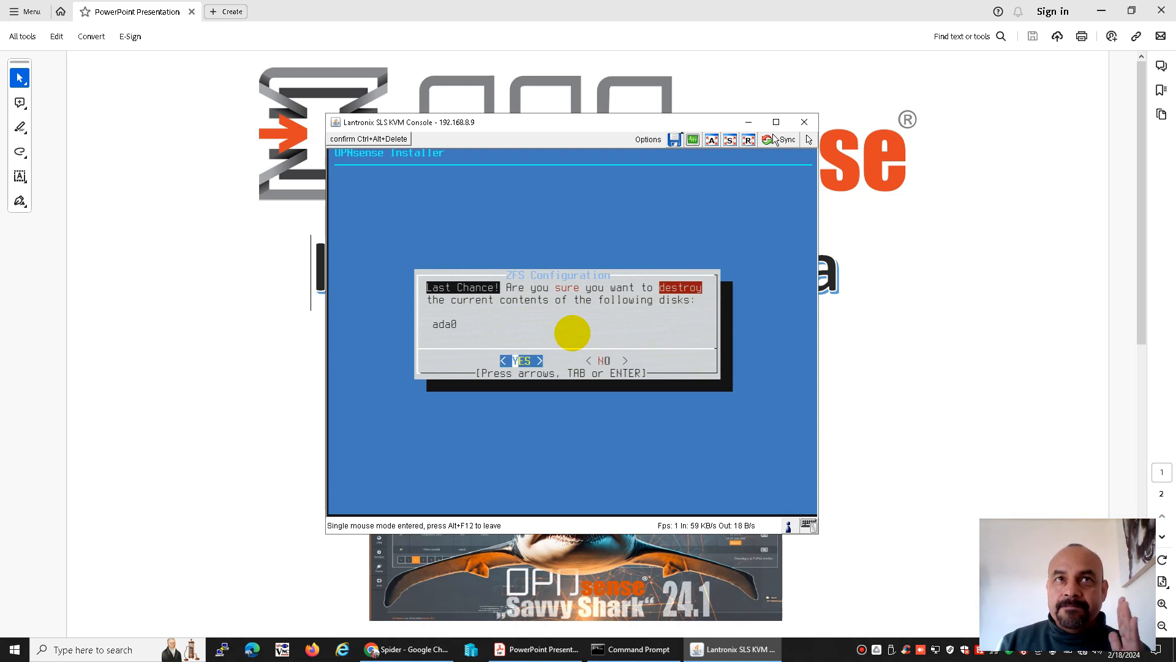
pyautogui.press('Return')
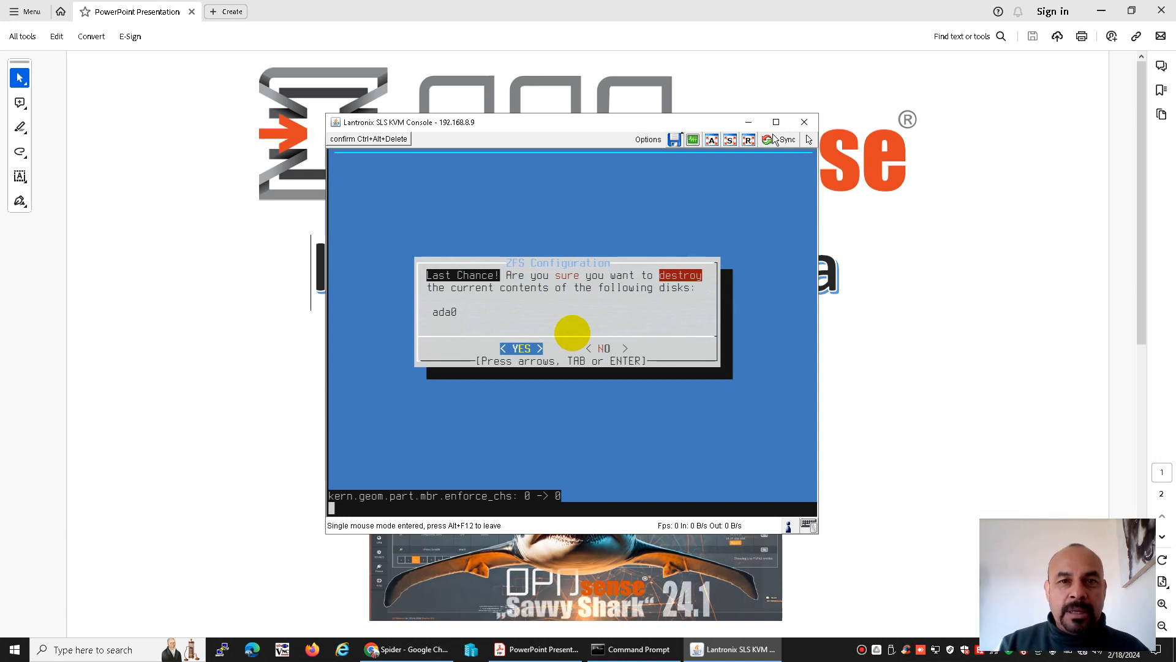
# Finish with Complete Install to exit the installer and reboot, leaving the root password as is
pyautogui.press('Return')
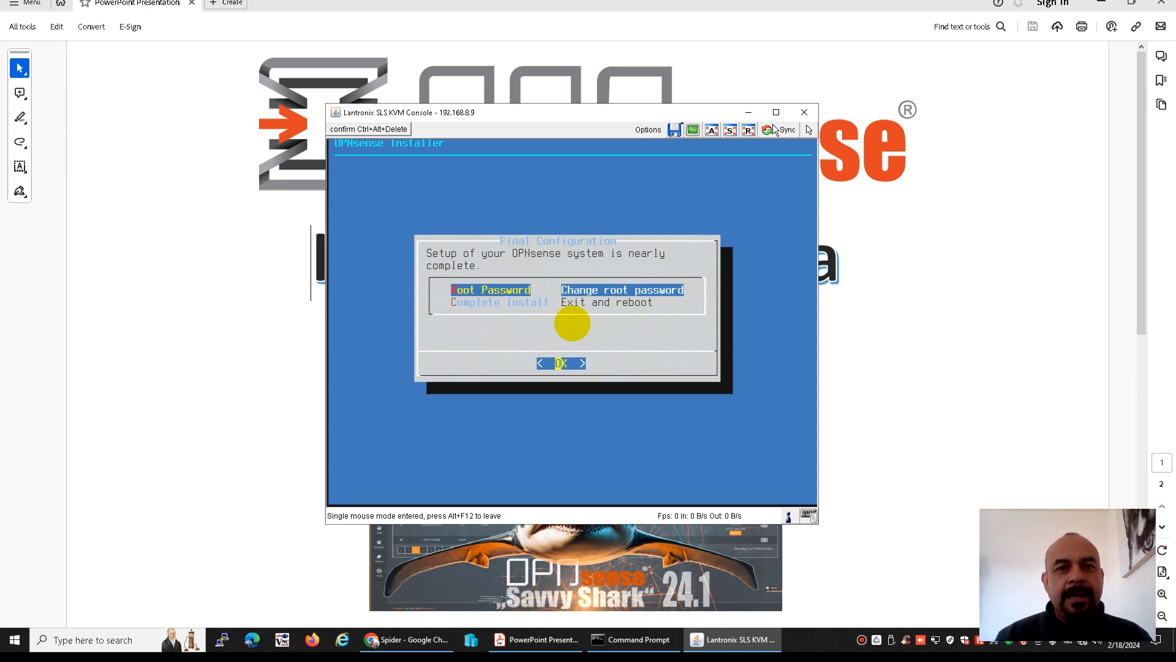
pyautogui.press('Down')
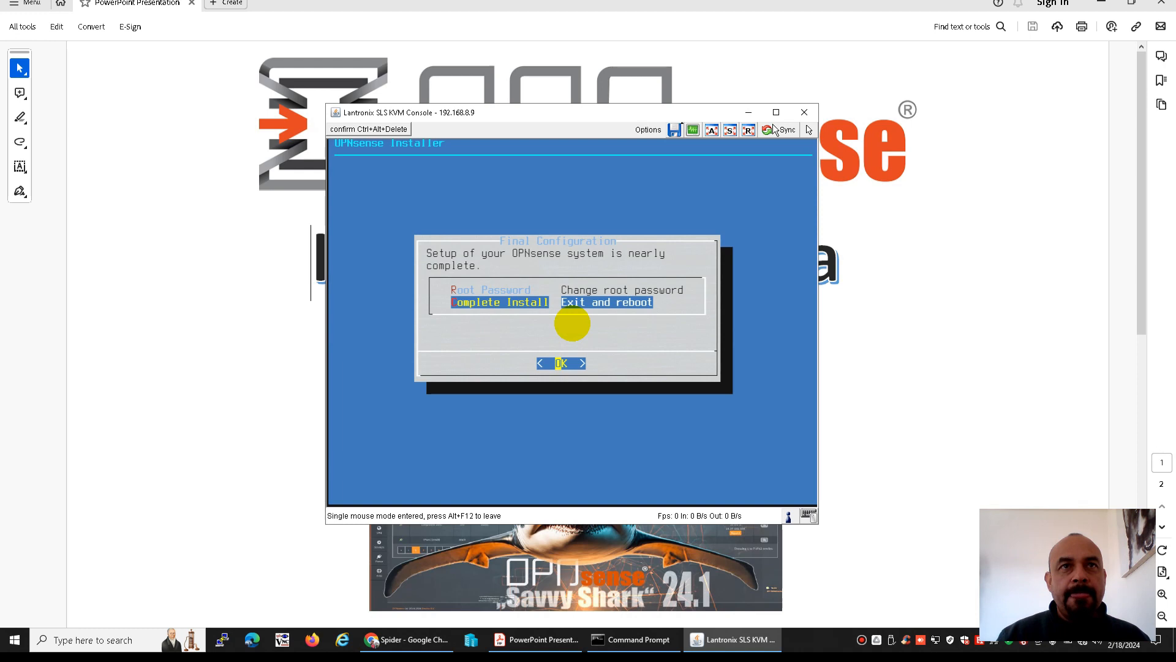
pyautogui.press('Return')
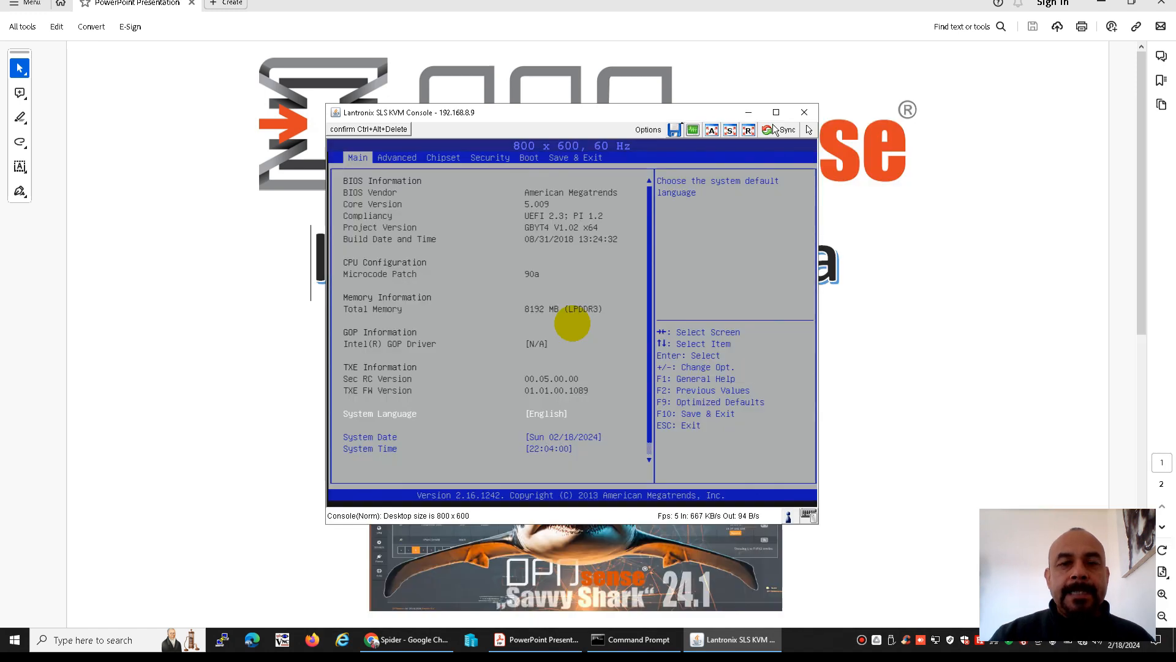
# In the BIOS boot priorities, move UEFI OS (P0: Kston 64GB) up to Boot Option #1, ahead of the VendorCo USB device
pyautogui.press('Right')
pyautogui.press('Right')
pyautogui.press('Right')
pyautogui.press('Right')
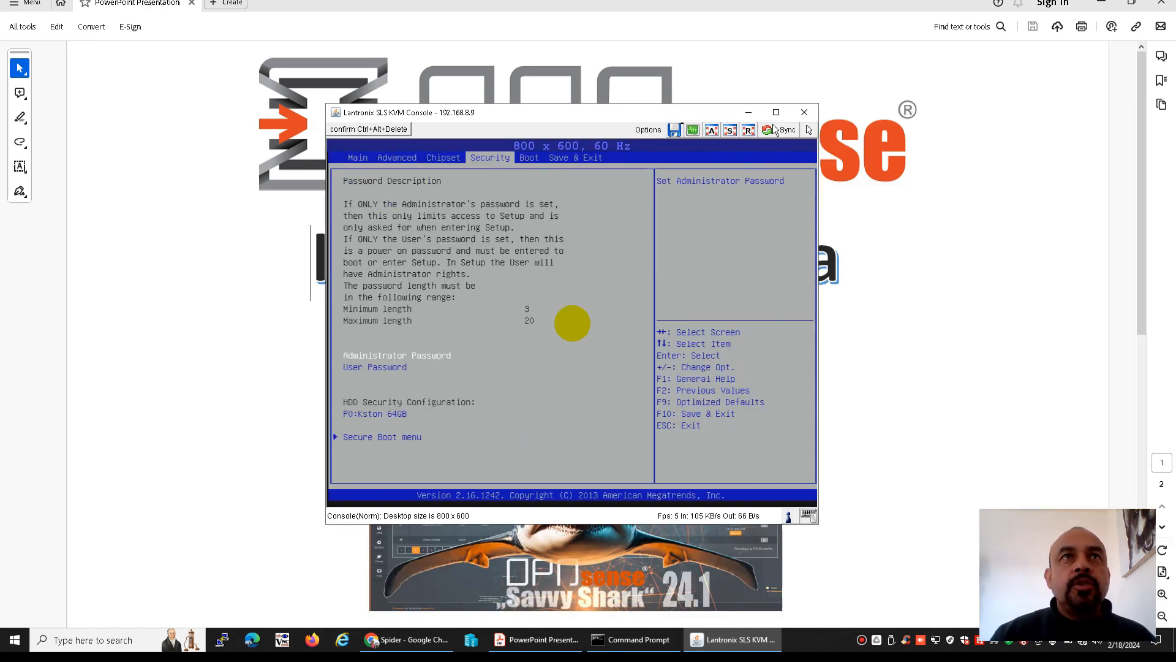
pyautogui.press('Down')
pyautogui.press('Down')
pyautogui.press('Down')
pyautogui.press('Down')
pyautogui.press('Down')
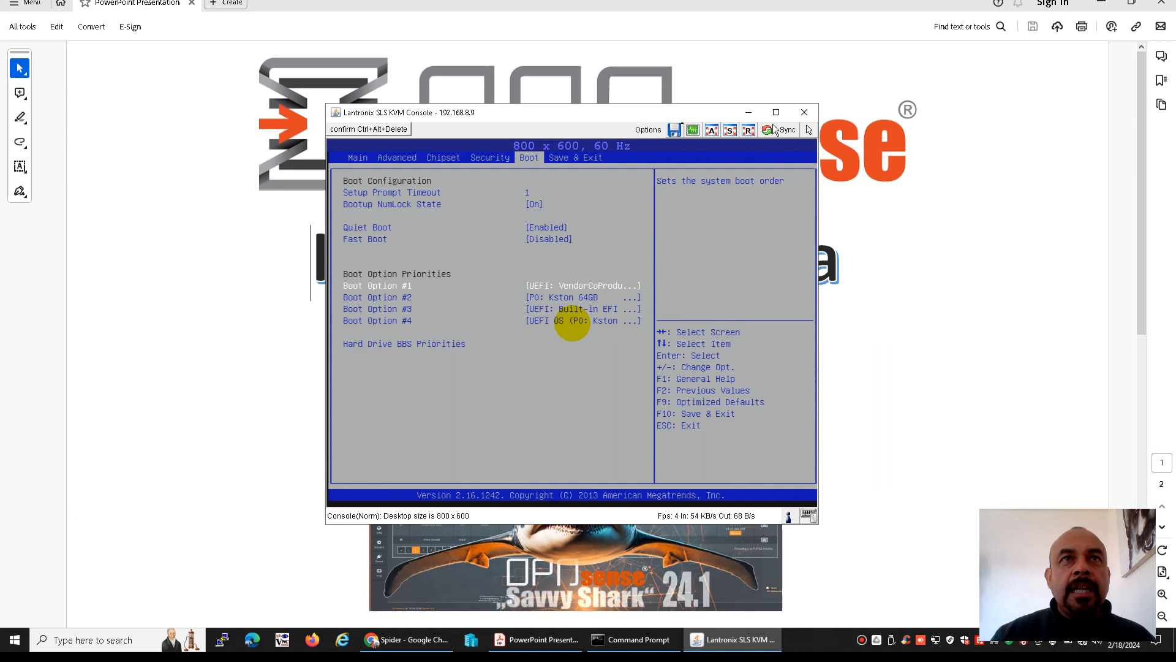
pyautogui.press('Down')
pyautogui.press('Down')
pyautogui.press('+')
pyautogui.press('Up')
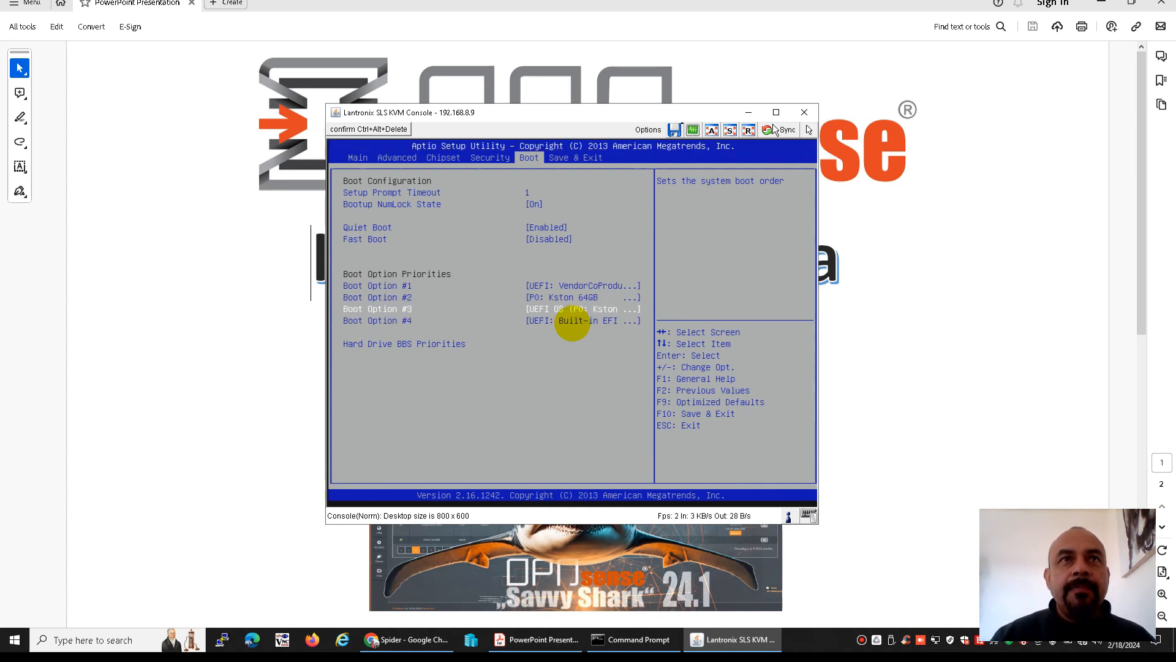
pyautogui.press('+')
pyautogui.press('+')
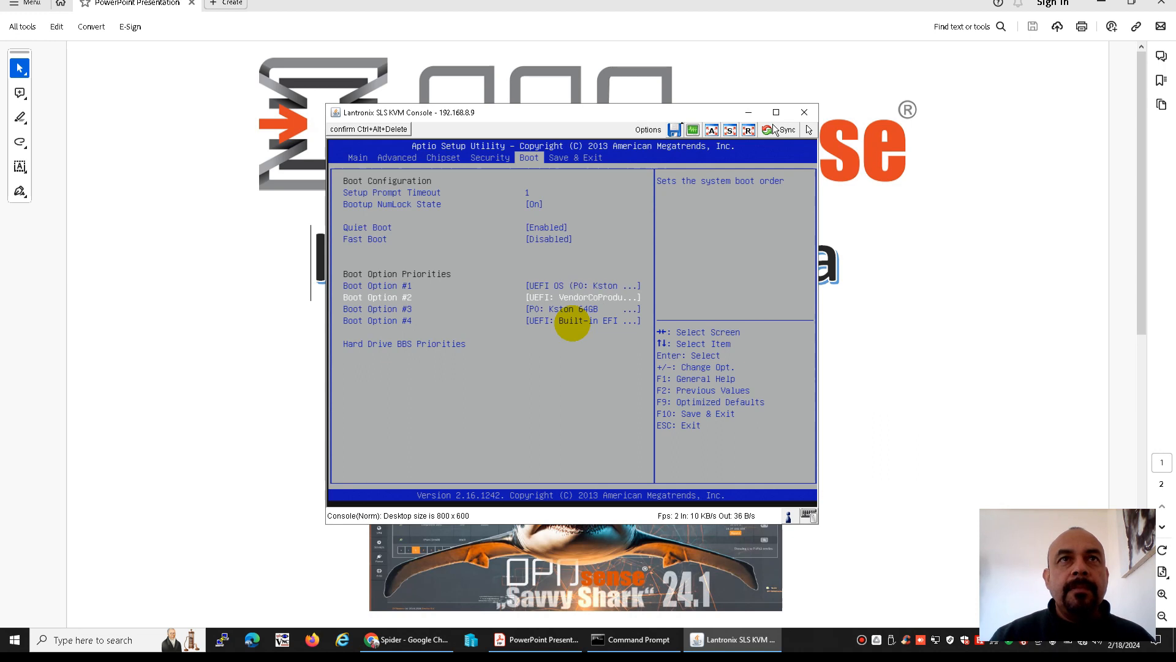
# Keep UEFI OS (P0: Kston 64GB) for Boot Option #1, then save the BIOS changes and exit
pyautogui.press('Return')
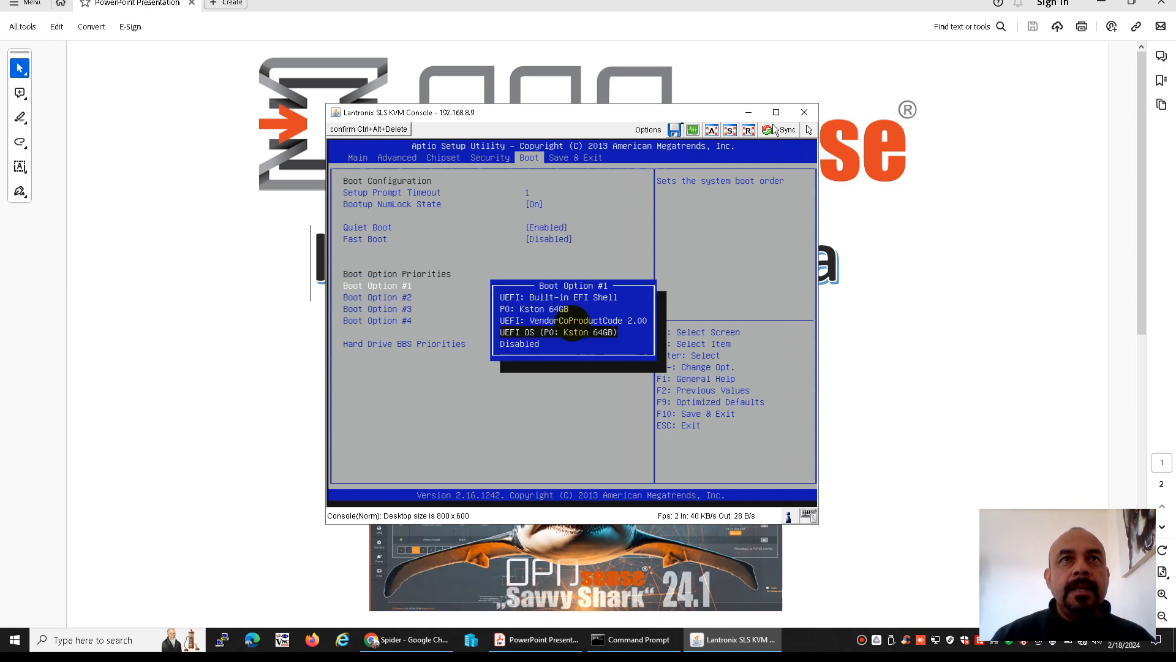
pyautogui.press('Return')
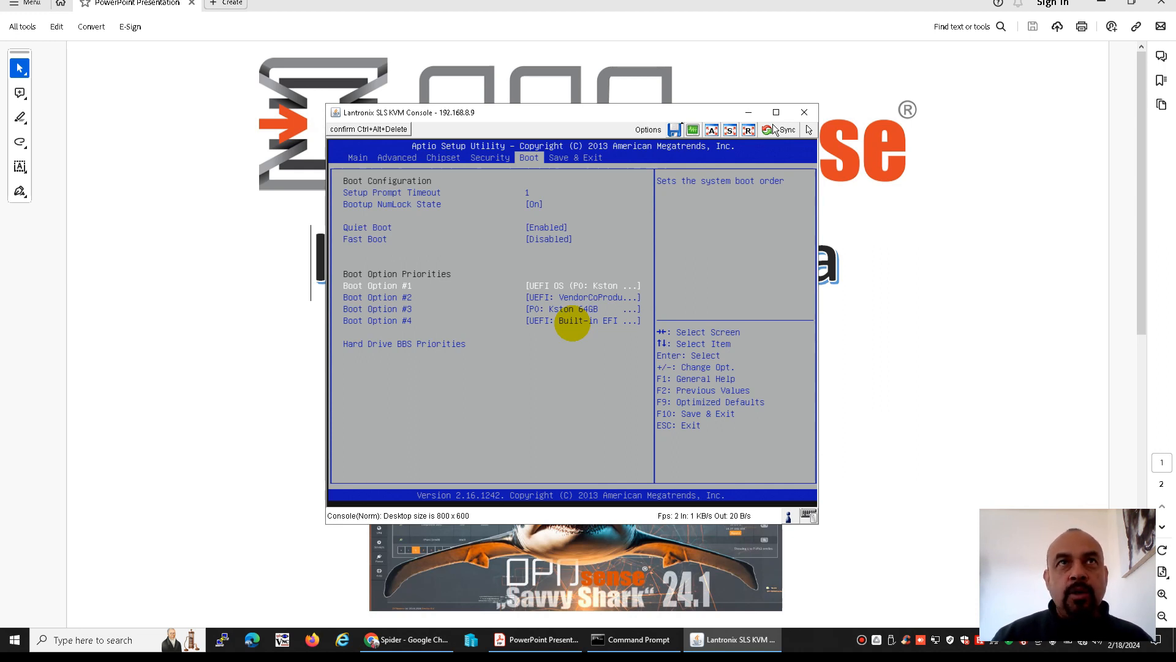
pyautogui.press('Right')
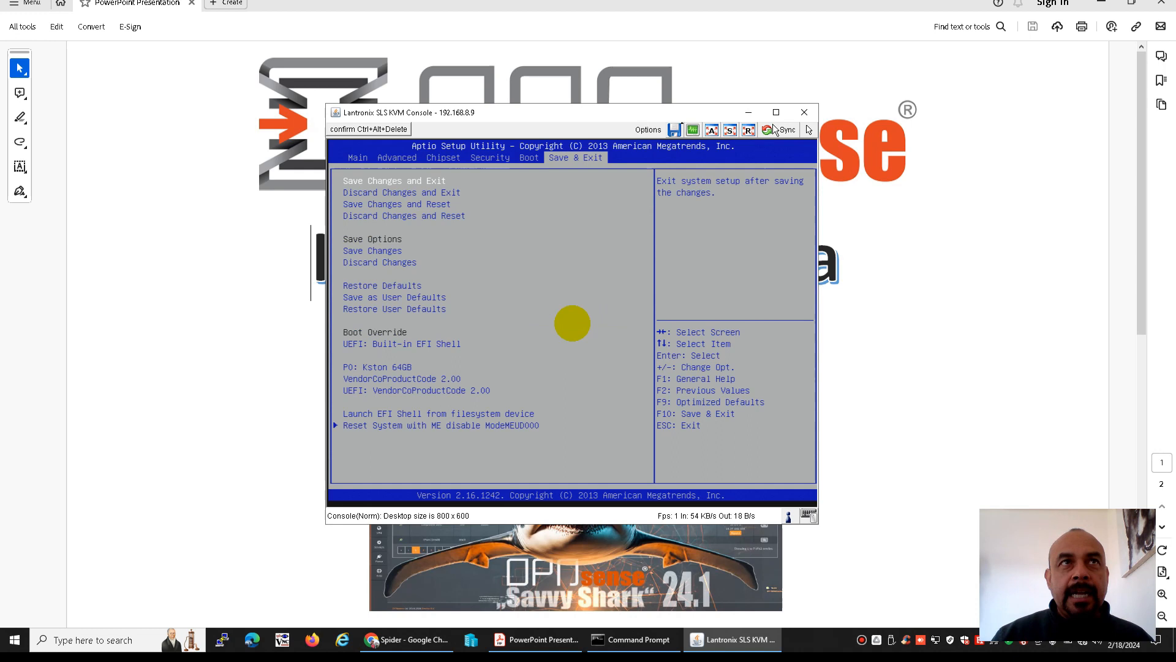
pyautogui.press('Return')
pyautogui.press('Return')
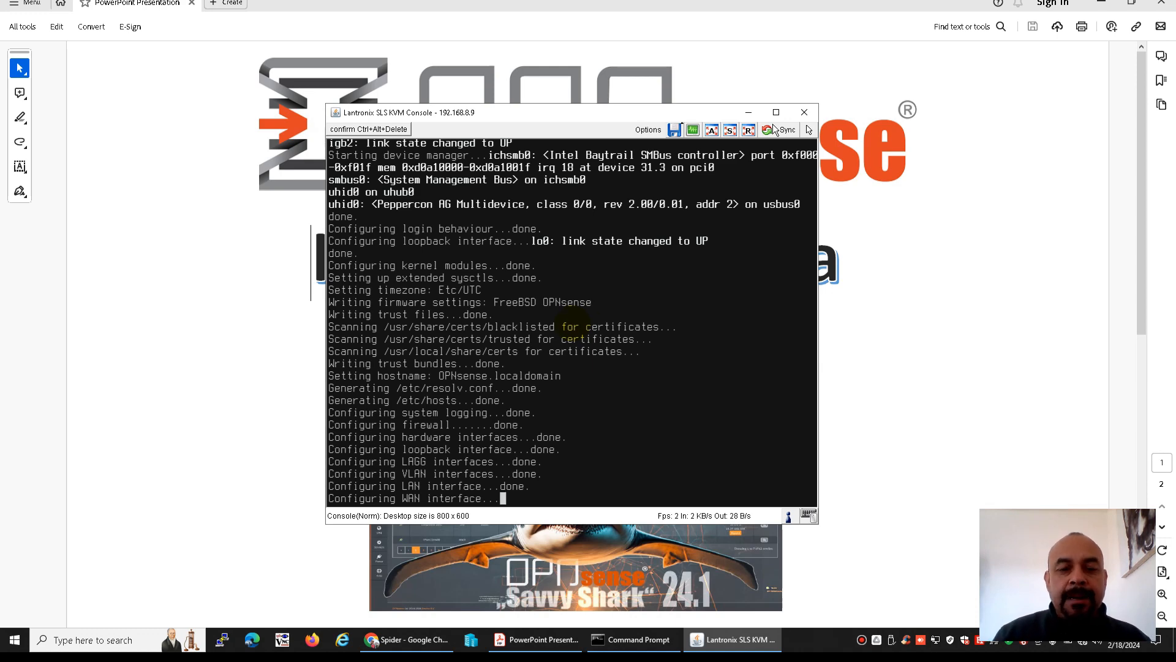
# Switch to the PDF presentation and examine the network diagram on page 2: LAN network, client address, router and OPNsense firewall
pyautogui.click(886, 286)
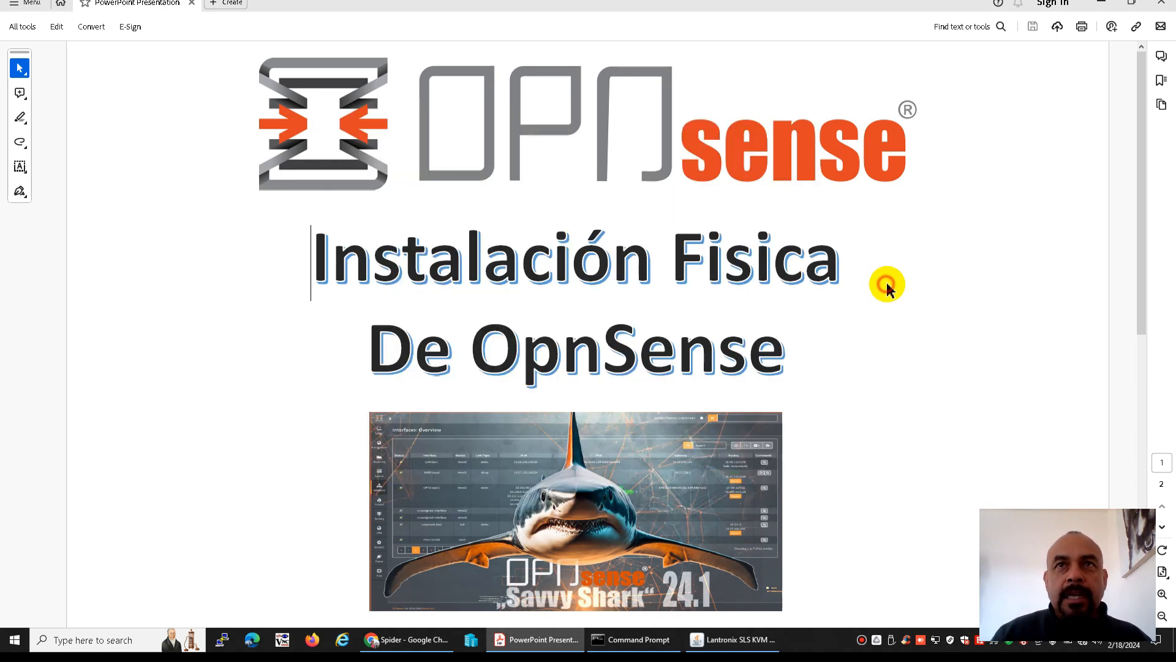
pyautogui.scroll(-3, 886, 285)
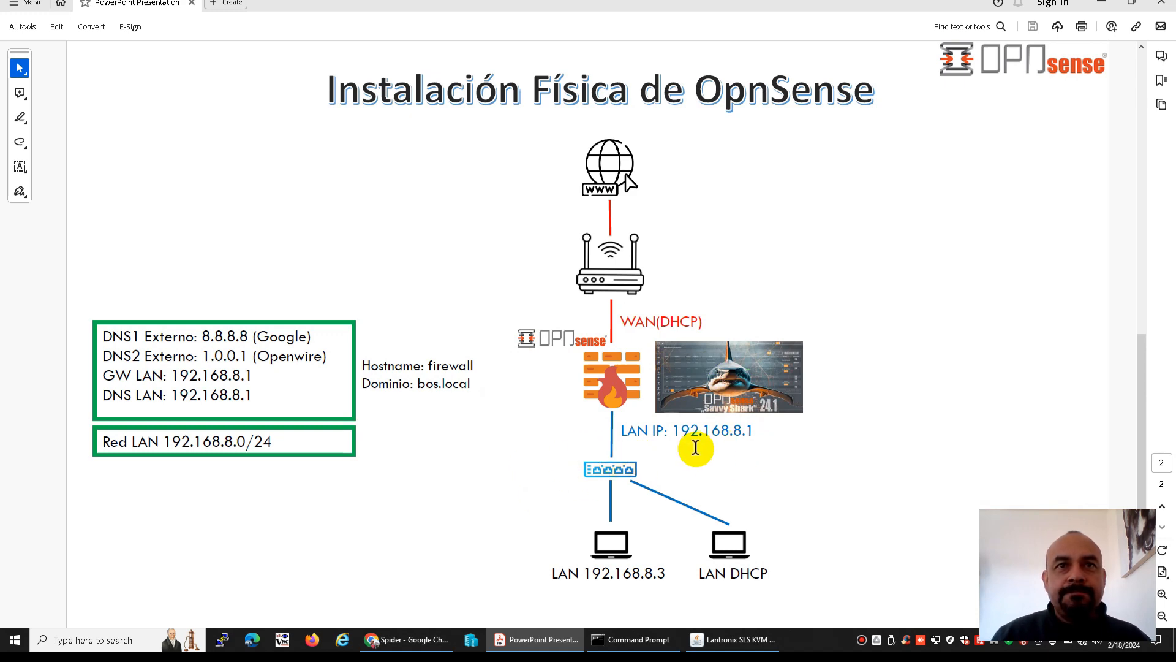
pyautogui.hotkey('alt', 'Tab')
pyautogui.click(746, 113)
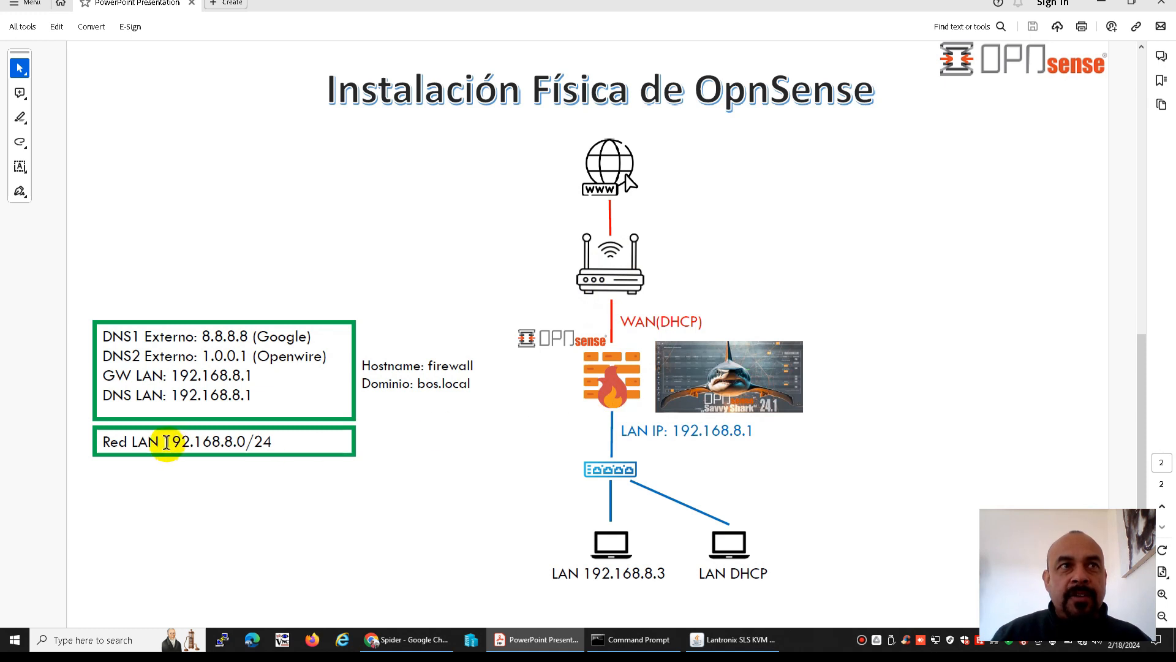
pyautogui.moveTo(172, 442); pyautogui.dragTo(237, 444)
pyautogui.click(236, 442)
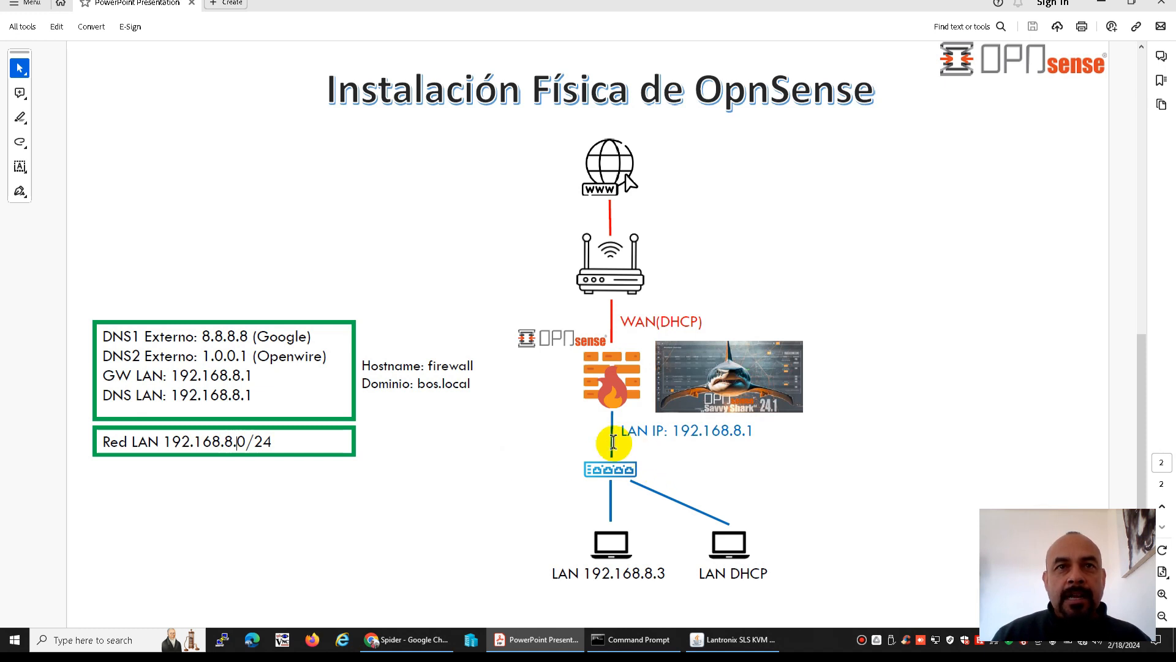
pyautogui.moveTo(592, 574); pyautogui.dragTo(621, 573)
pyautogui.click(628, 494)
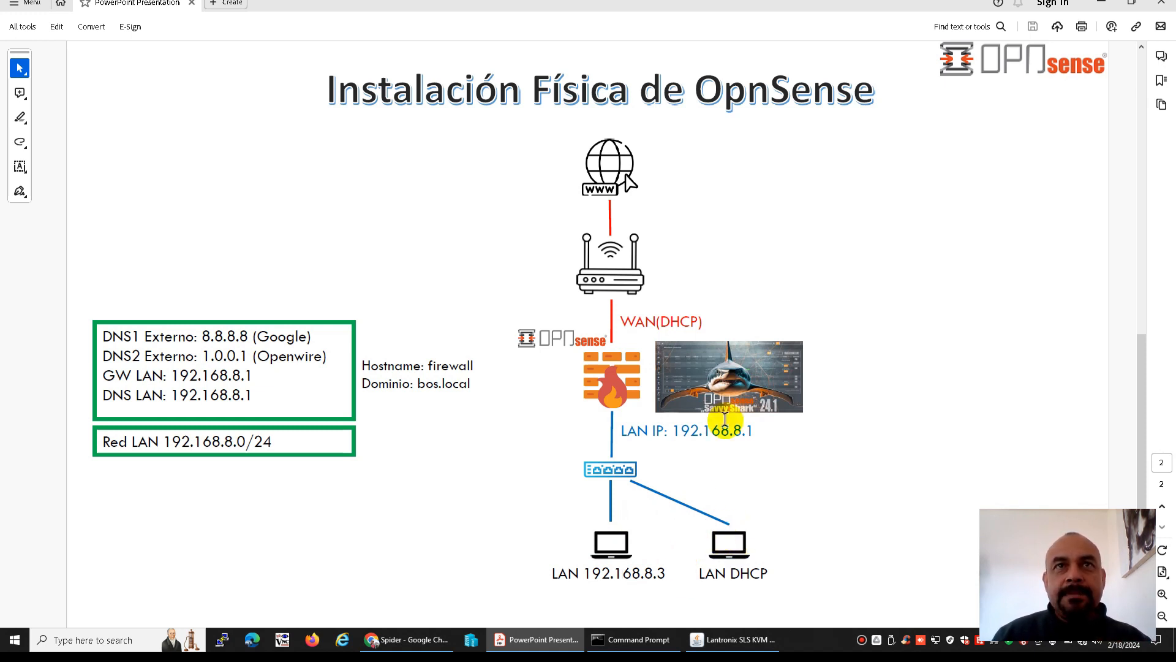
pyautogui.click(603, 260)
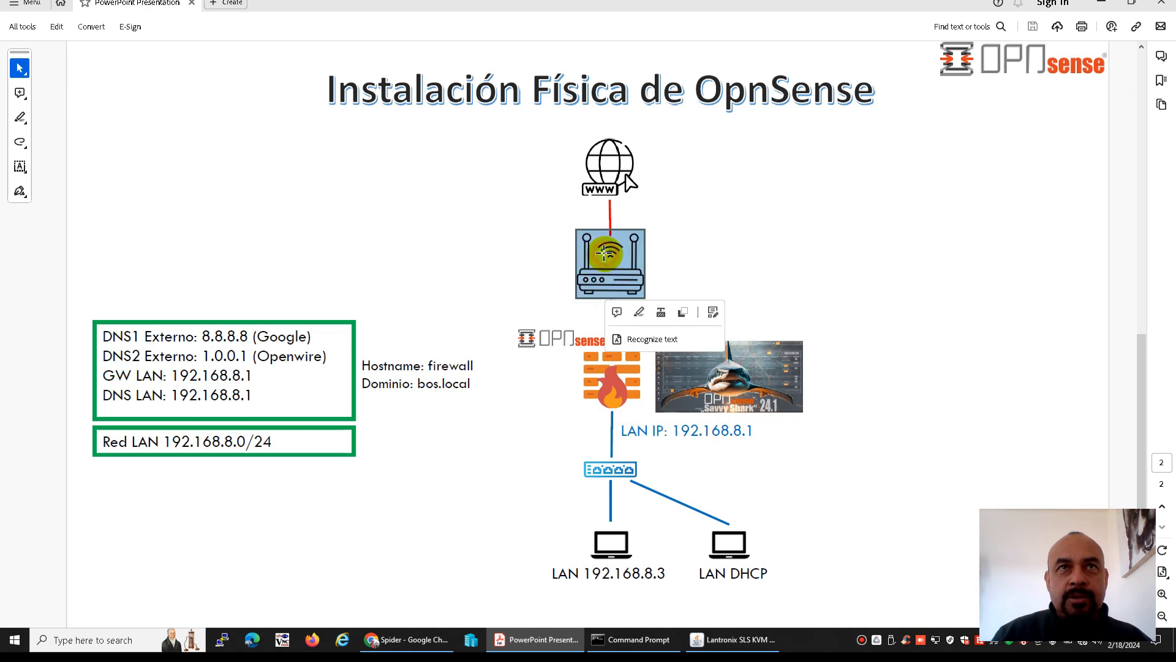
pyautogui.click(611, 357)
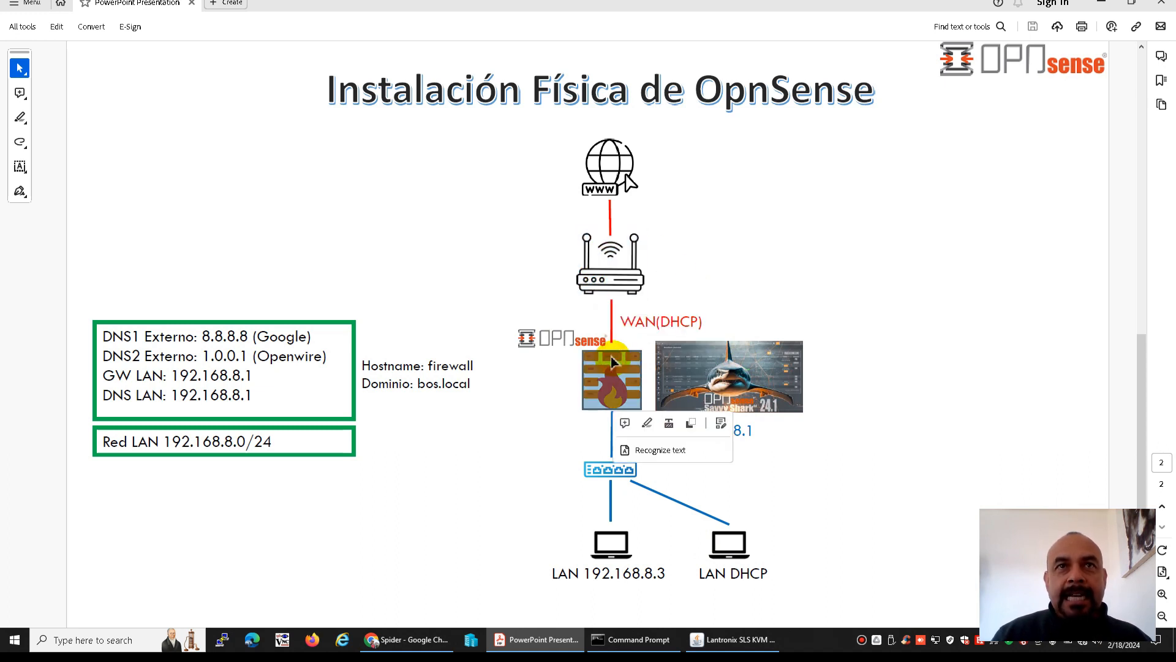
pyautogui.click(531, 402)
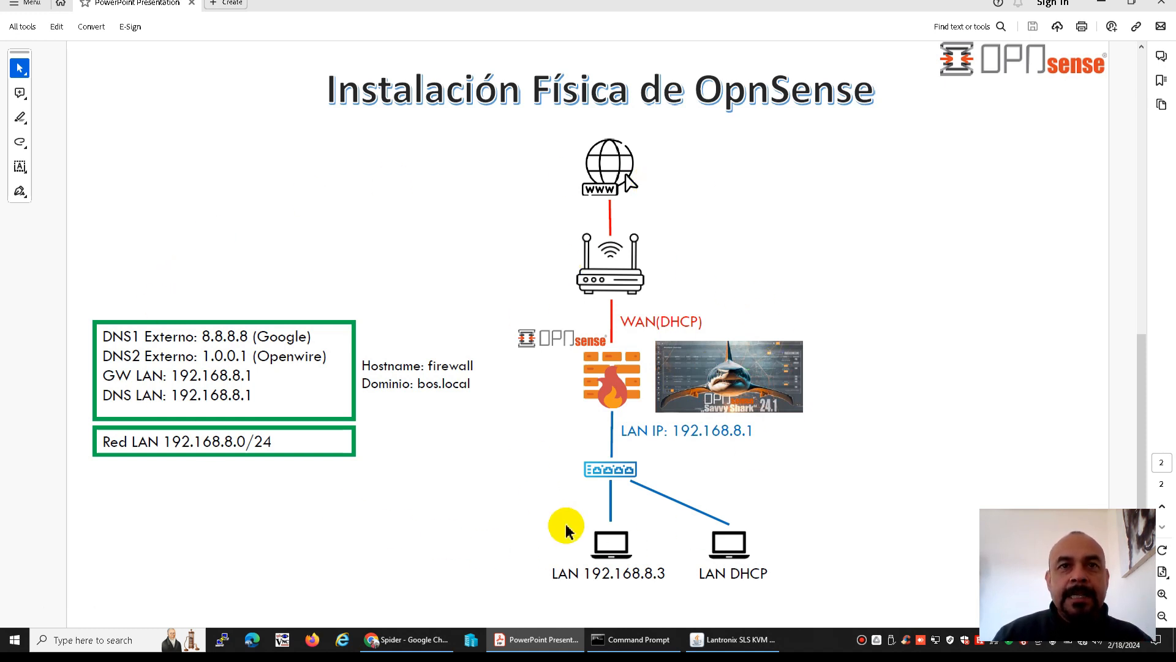
# Return to the Lantronix KVM console and check the LAN and WAN interface addresses of the installed OPNsense
pyautogui.click(732, 640)
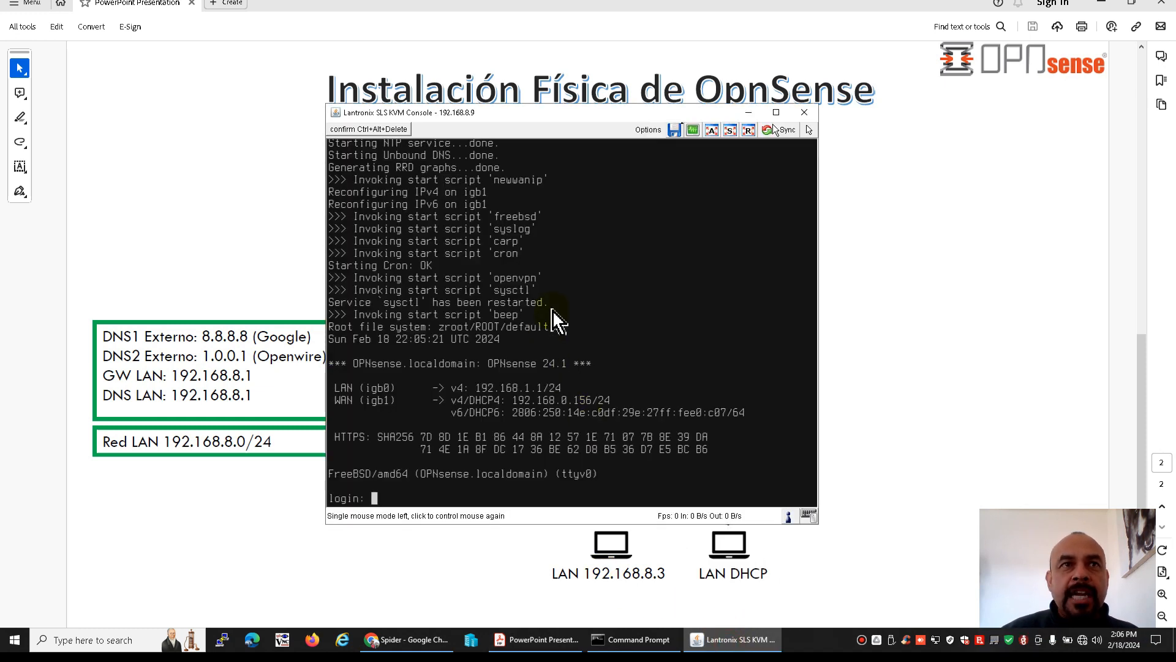
pyautogui.moveTo(540, 117); pyautogui.dragTo(547, 118)
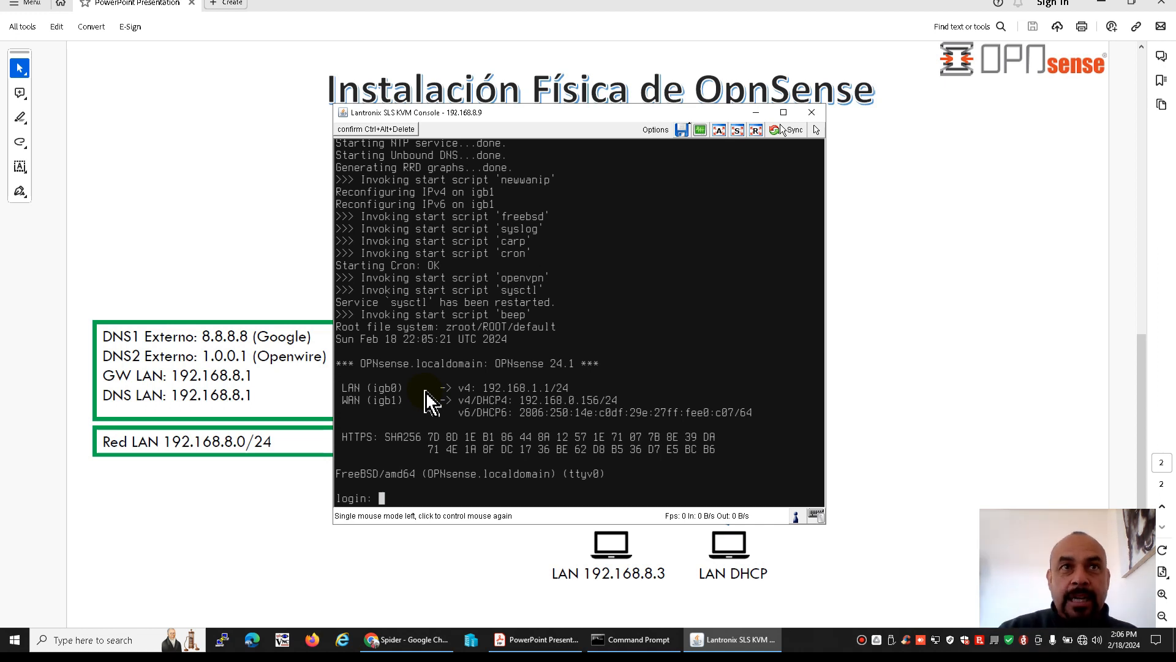
# Compare the LAN and WAN addressing in the PDF network diagram with the interface addresses listed in the Lantronix KVM console
pyautogui.click(894, 307)
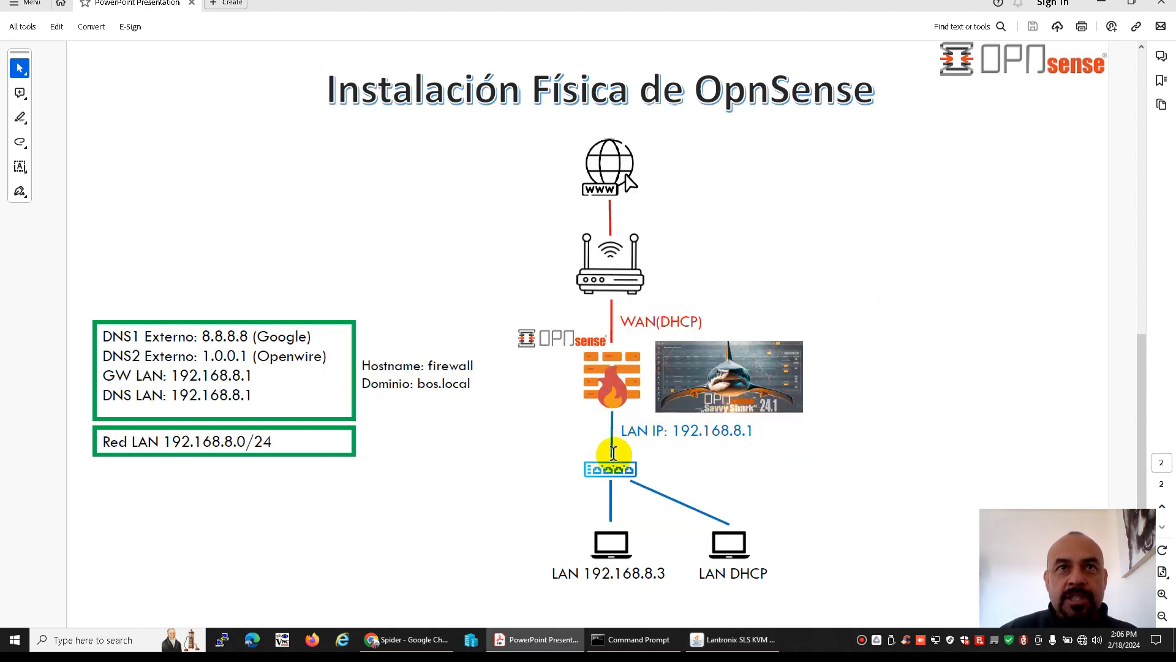
pyautogui.hotkey('alt', 'Tab')
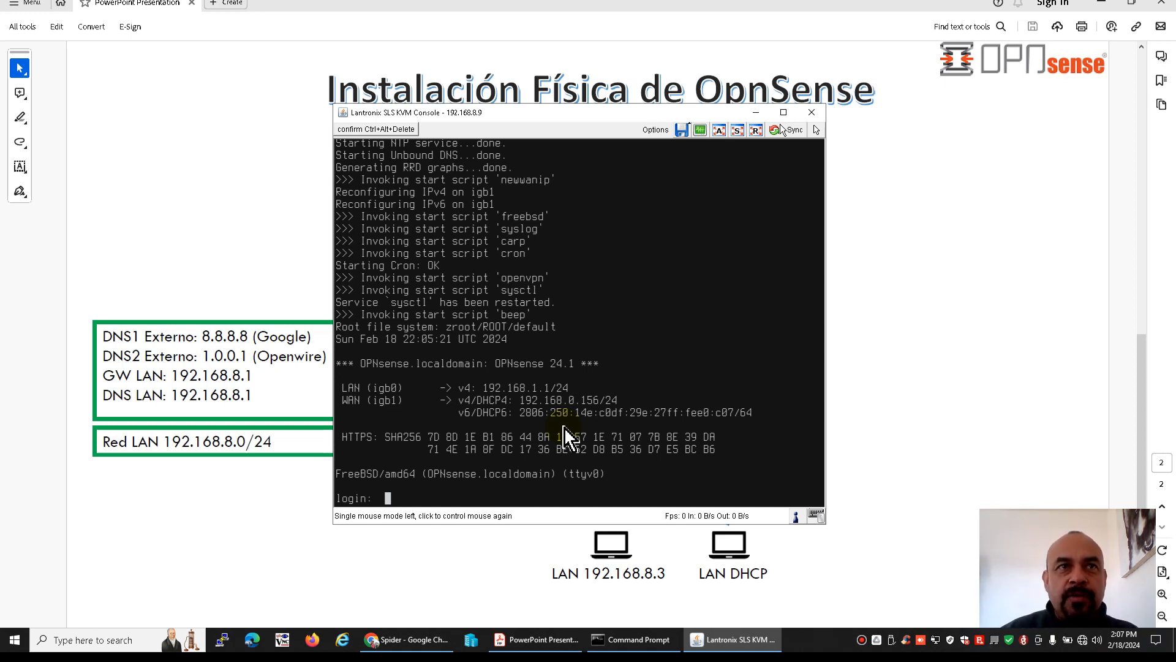
pyautogui.click(906, 357)
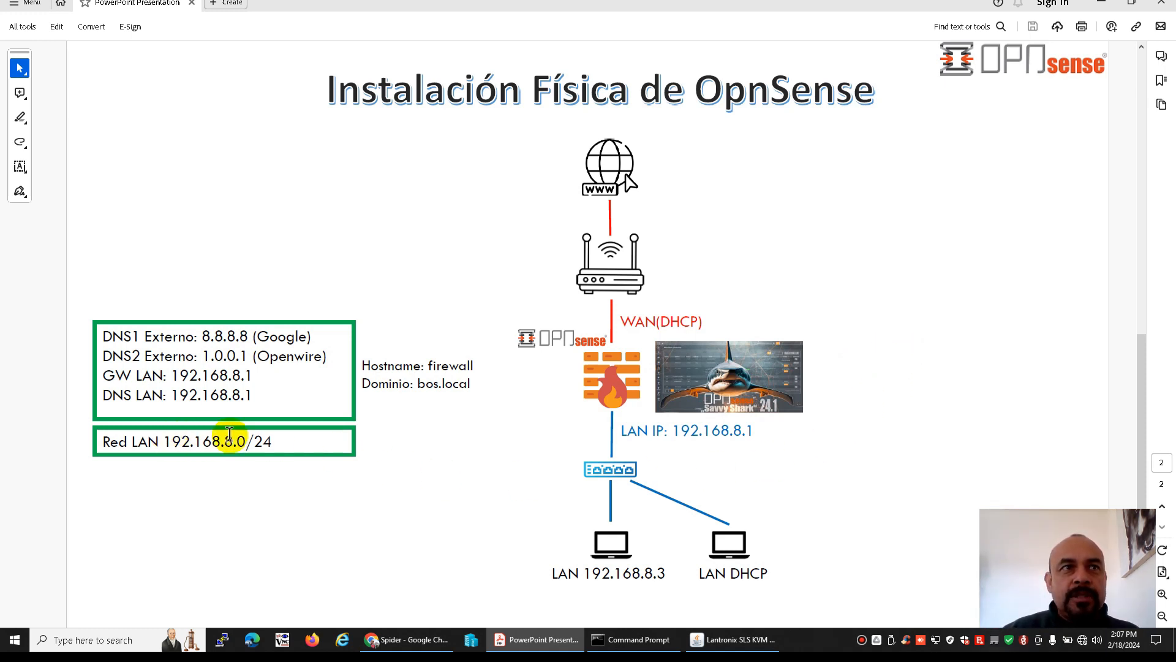
# Switch to the Lantronix KVM console and log in to OPNsense as root with the account password
pyautogui.click(704, 639)
pyautogui.click(625, 471)
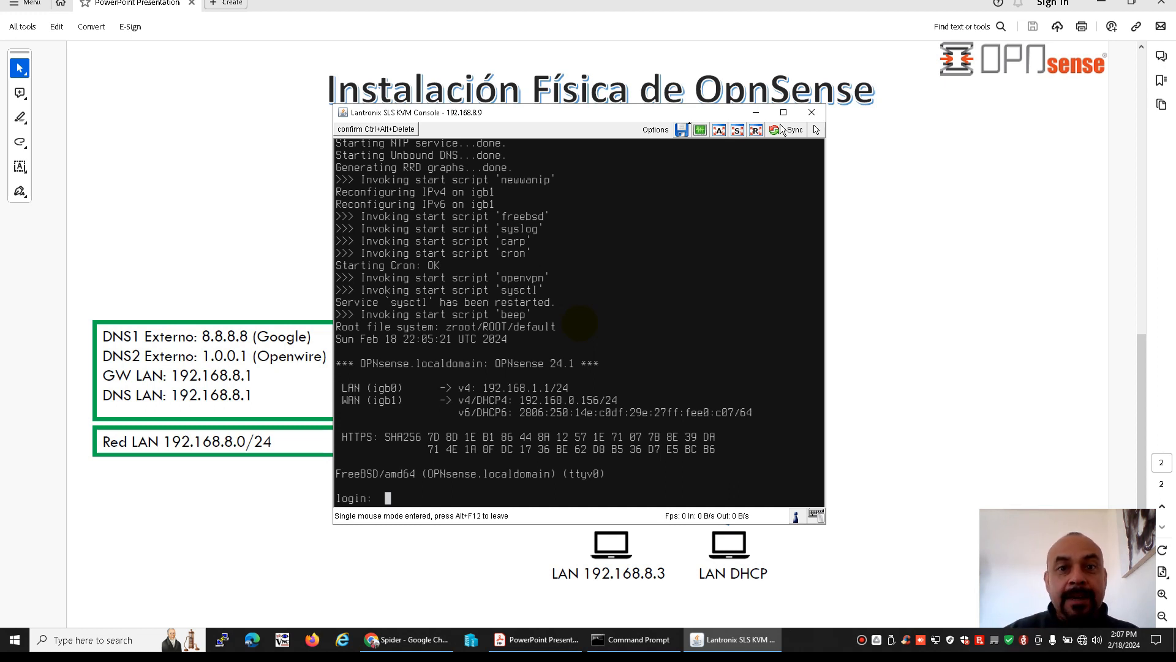
pyautogui.write('root')
pyautogui.press('Return')
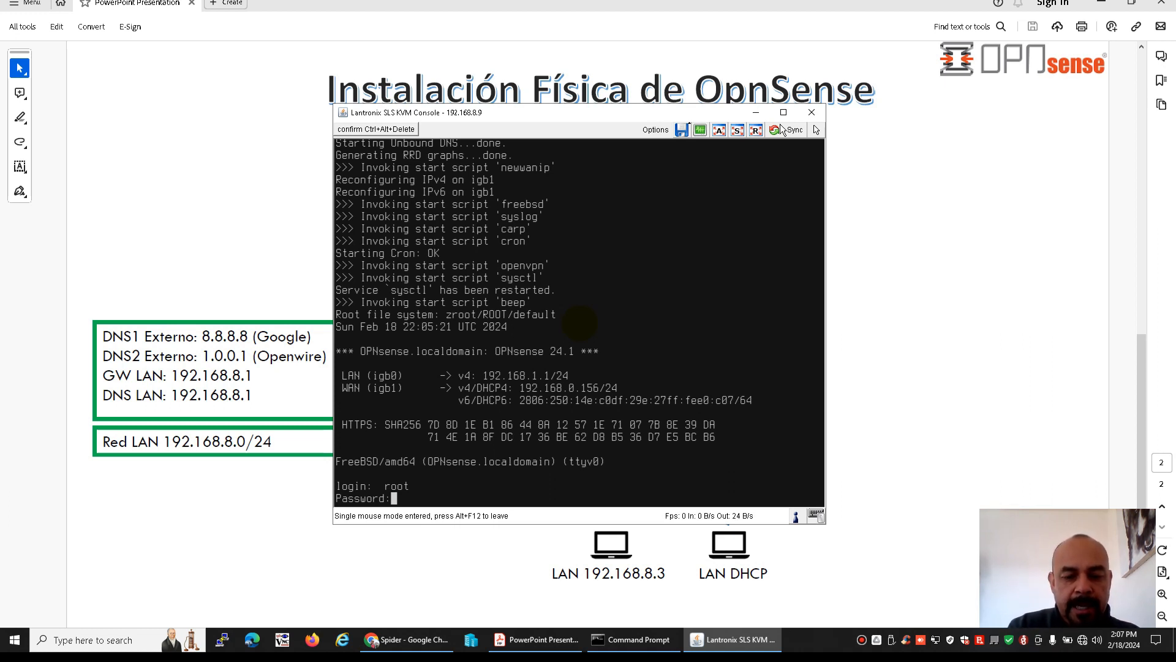
pyautogui.press('Return')
pyautogui.press('Return')
pyautogui.write('root')
pyautogui.press('Return')
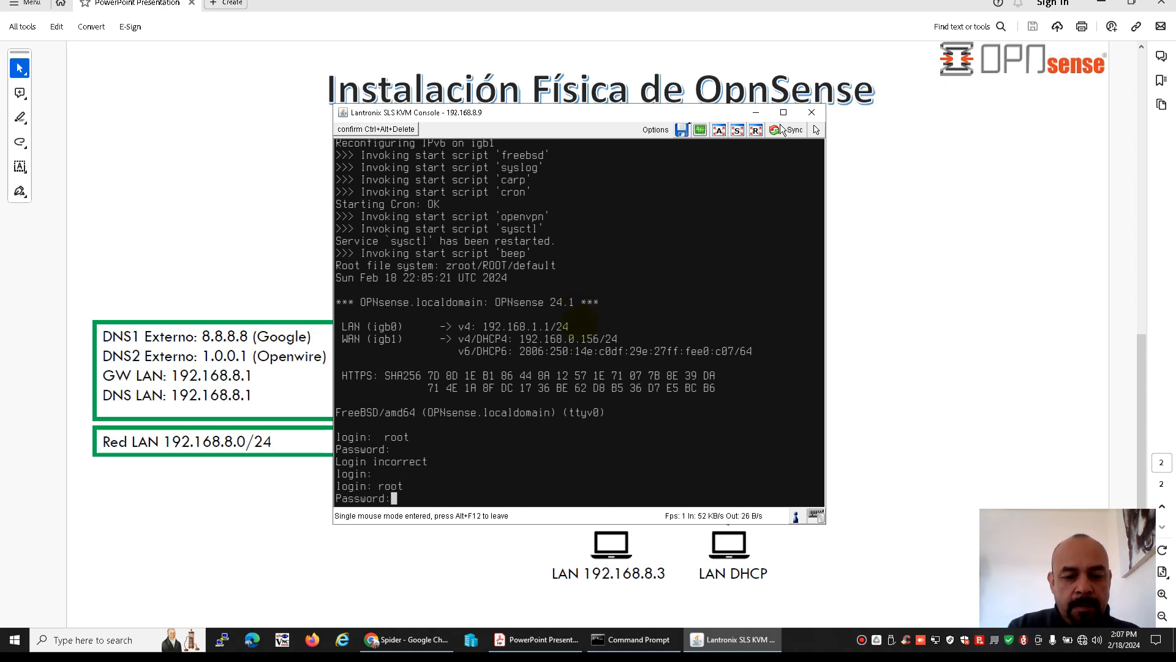
pyautogui.press('Return')
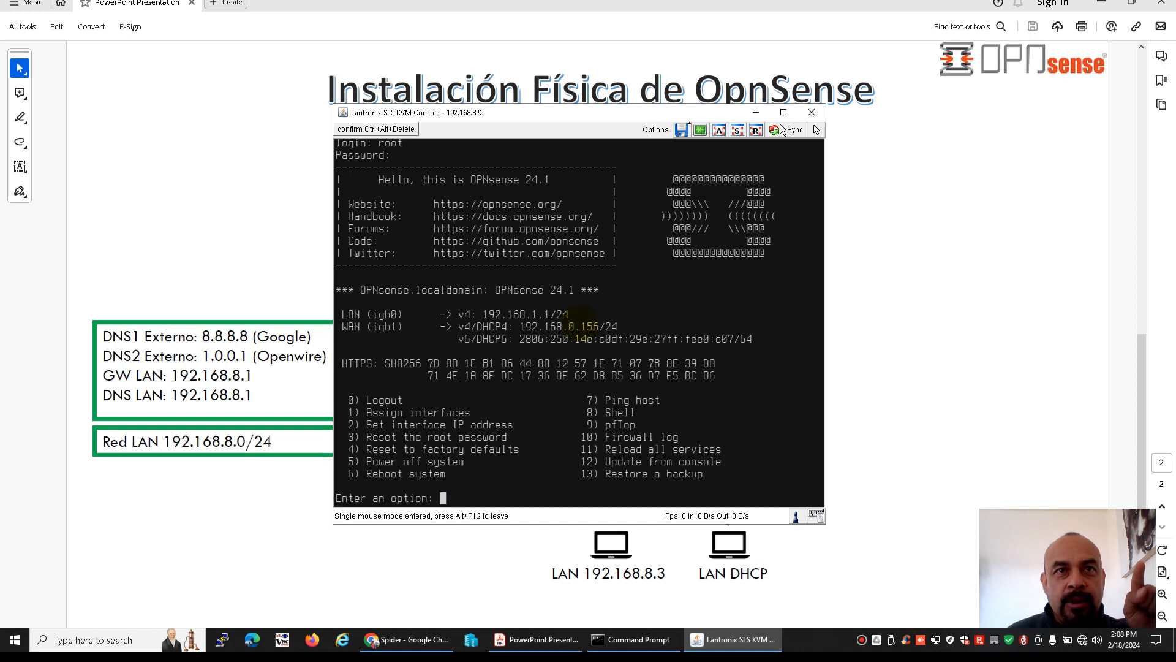
# Start setting the interface IP address for LAN (igb0) and decline IPv4 configuration via DHCP
pyautogui.write('2')
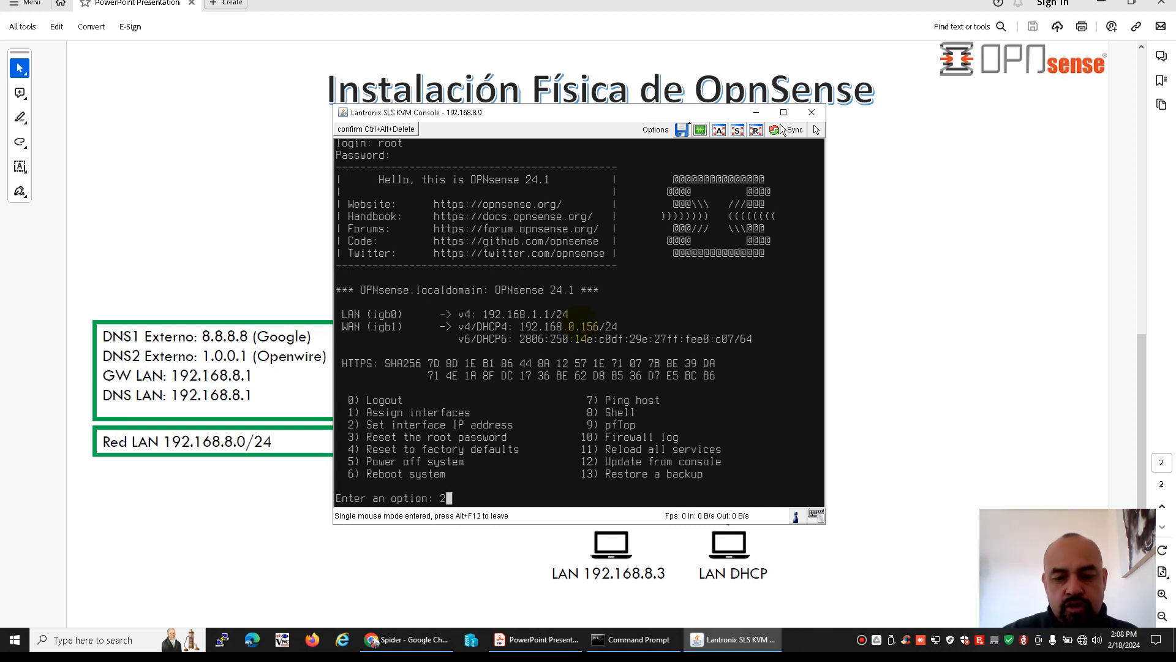
pyautogui.press('Return')
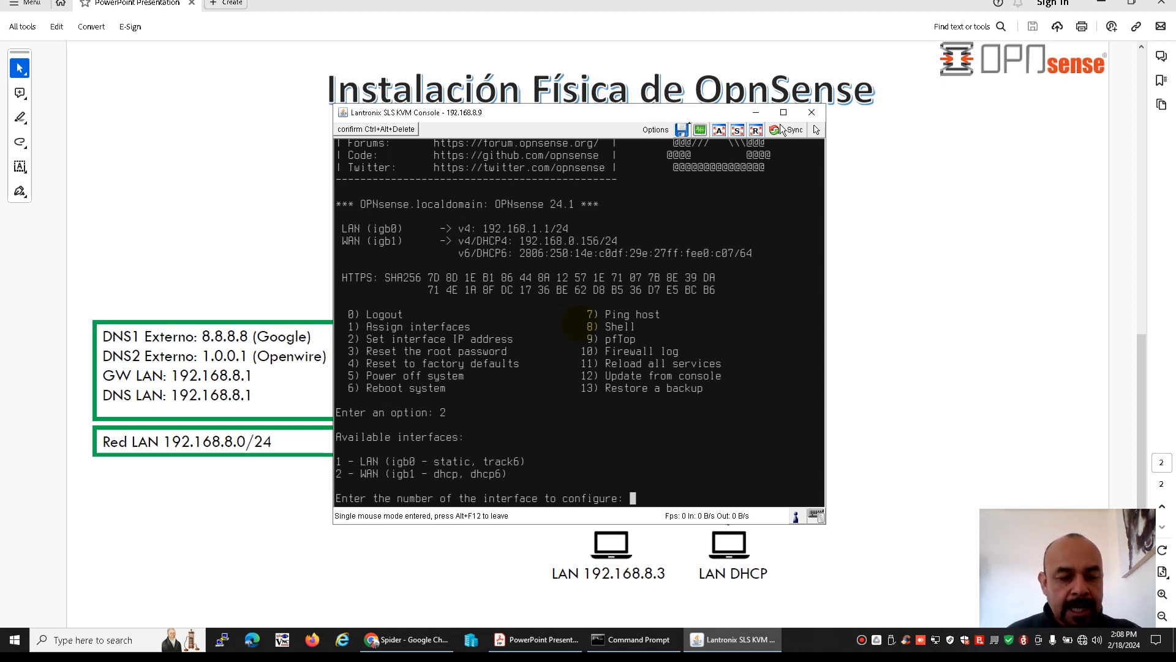
pyautogui.write('1')
pyautogui.press('Return')
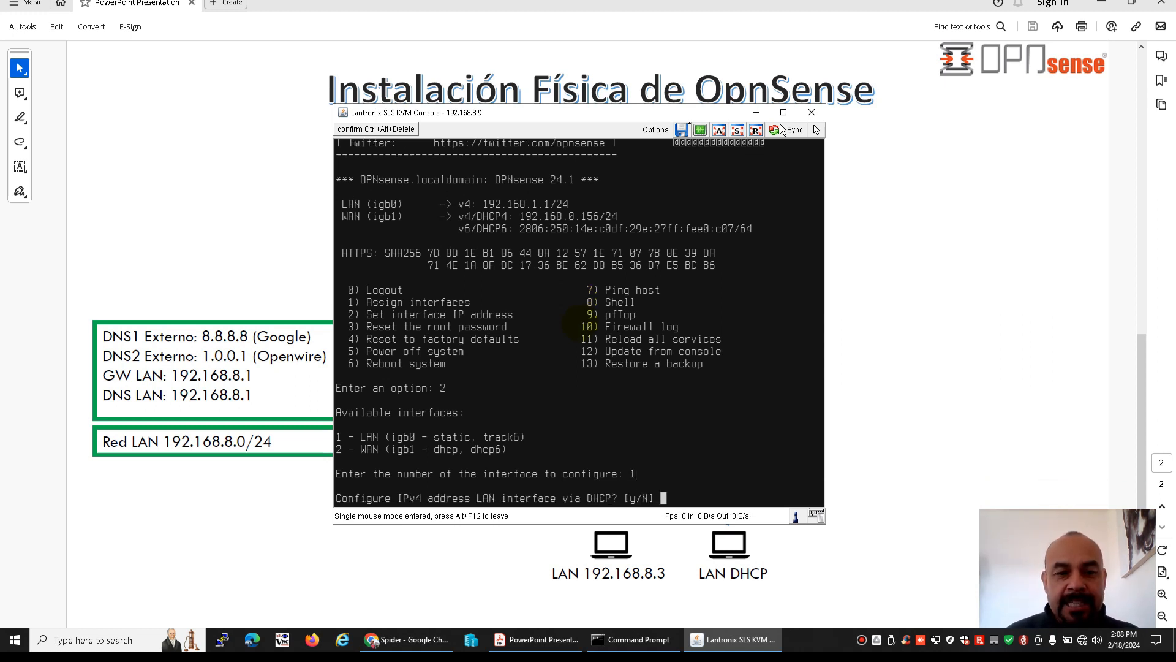
pyautogui.write('n')
pyautogui.press('Return')
# Set the LAN IPv4 address to 192.168.8.1 with subnet bit count 24 and no upstream gateway
pyautogui.write('192.168.')
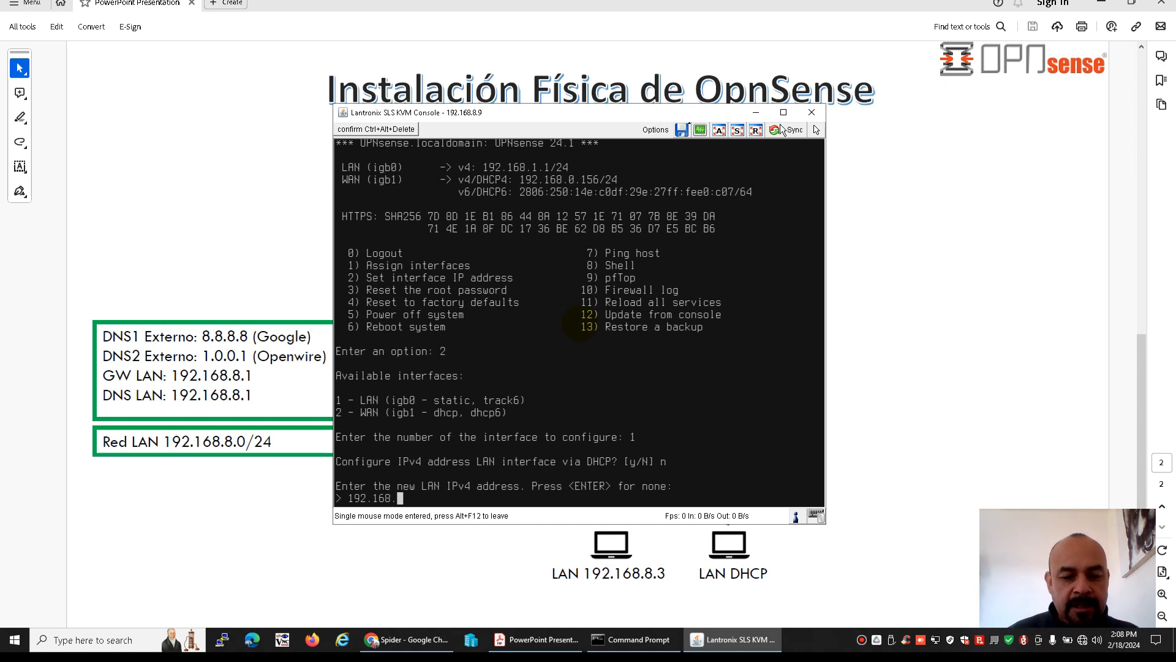
pyautogui.write('8')
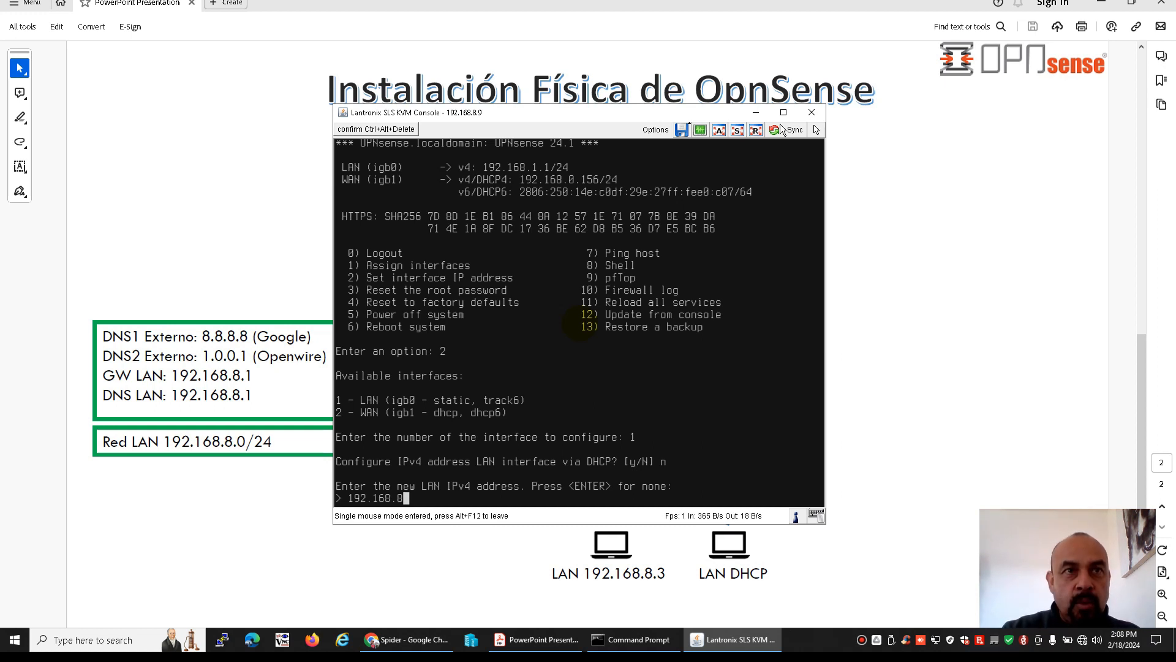
pyautogui.write('.1')
pyautogui.press('Return')
pyautogui.write('24')
pyautogui.press('Return')
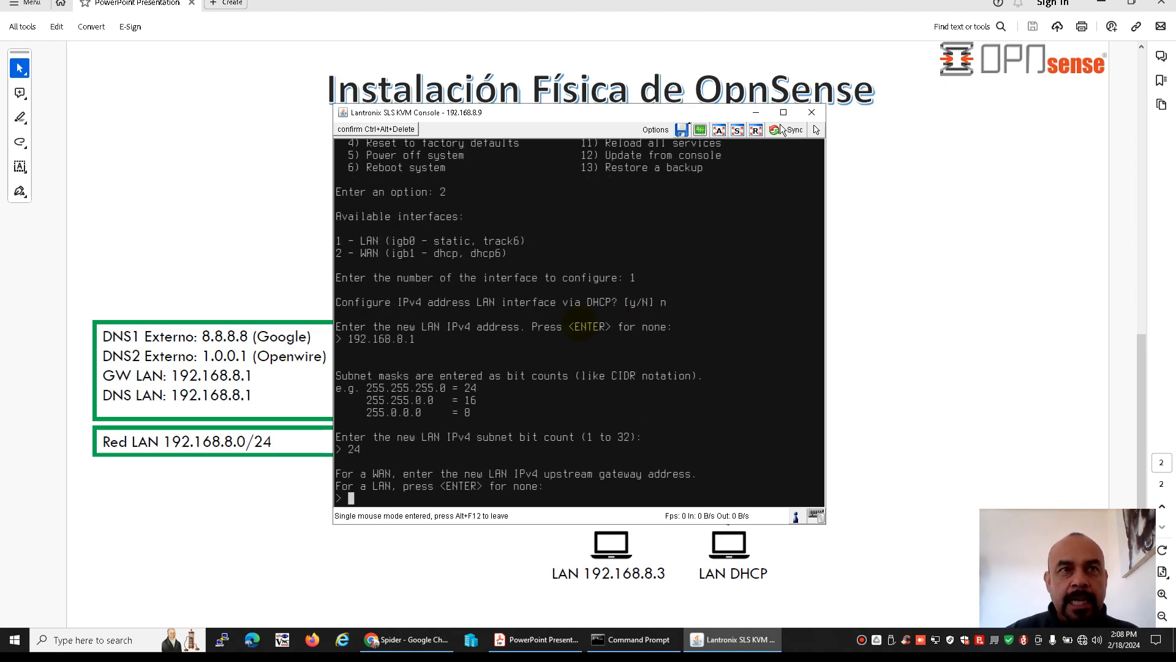
pyautogui.press('Return')
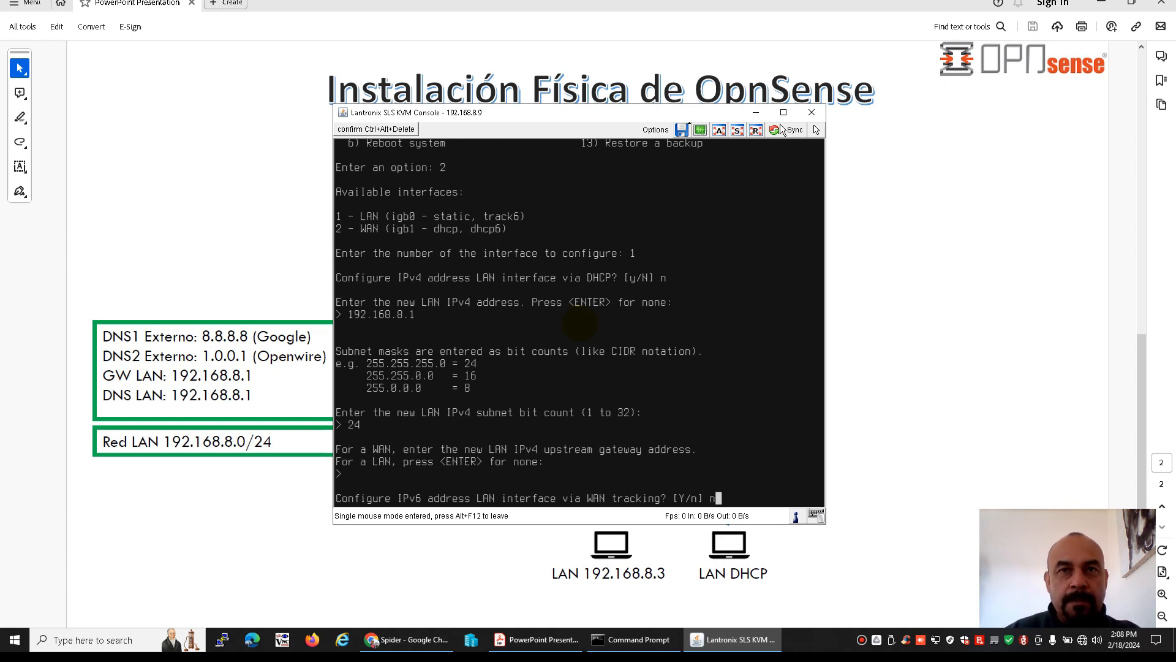
# Decline WAN tracking and DHCP6 for the LAN's IPv6 configuration and leave its IPv6 address empty
pyautogui.write('n')
pyautogui.press('Return')
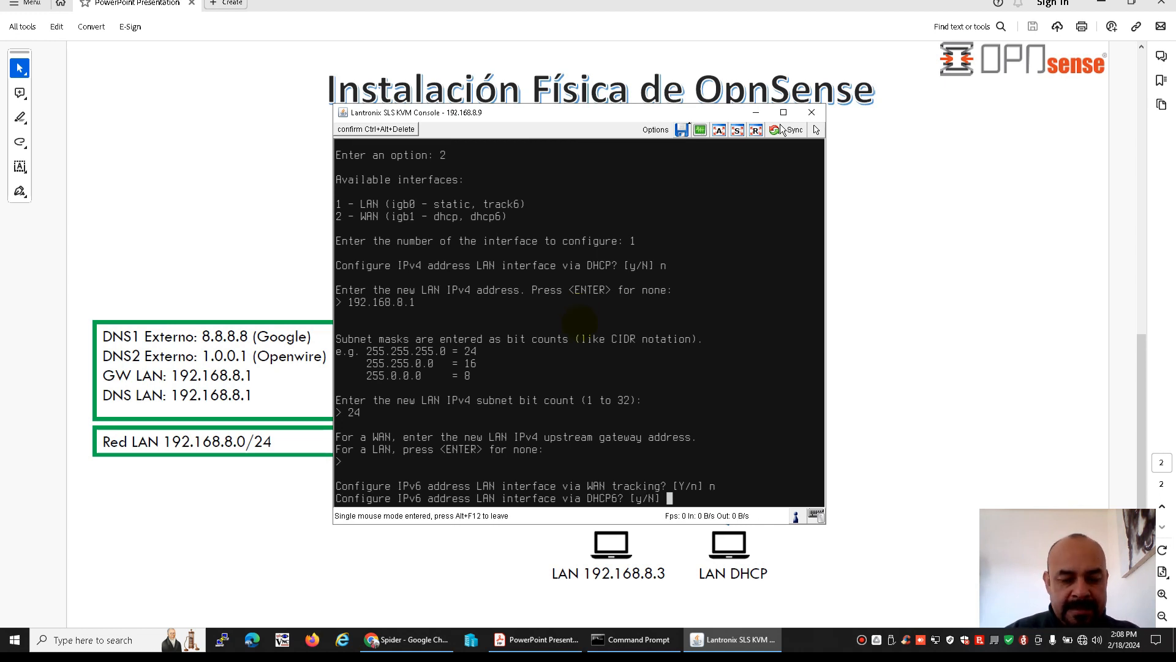
pyautogui.write('n')
pyautogui.press('Return')
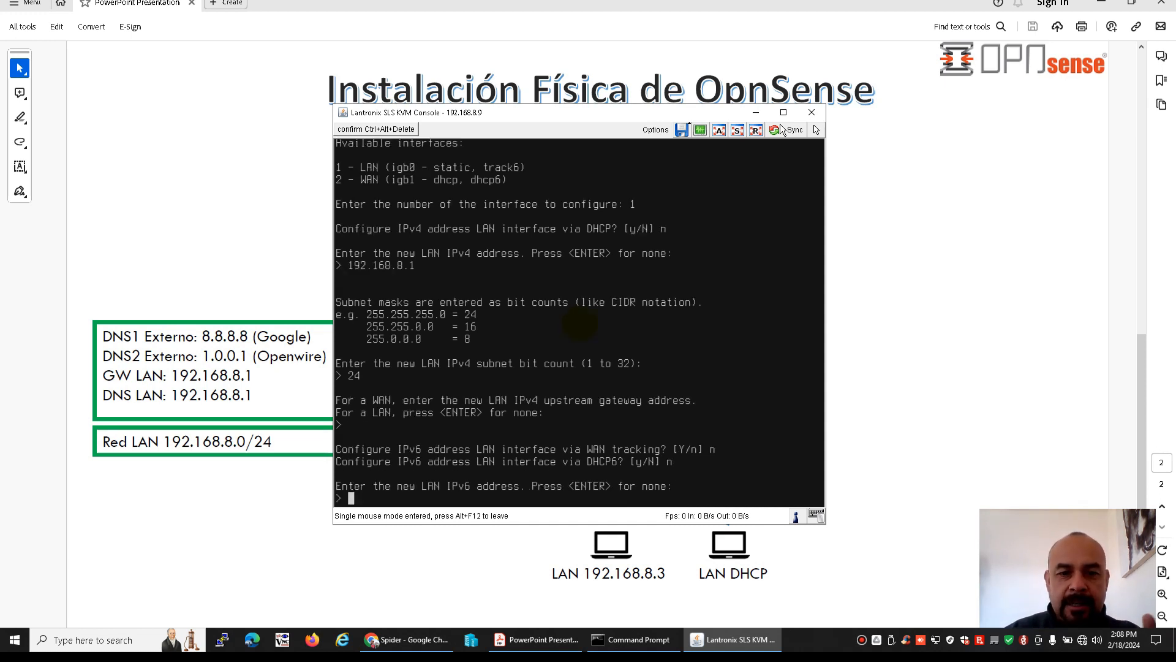
pyautogui.press('Return')
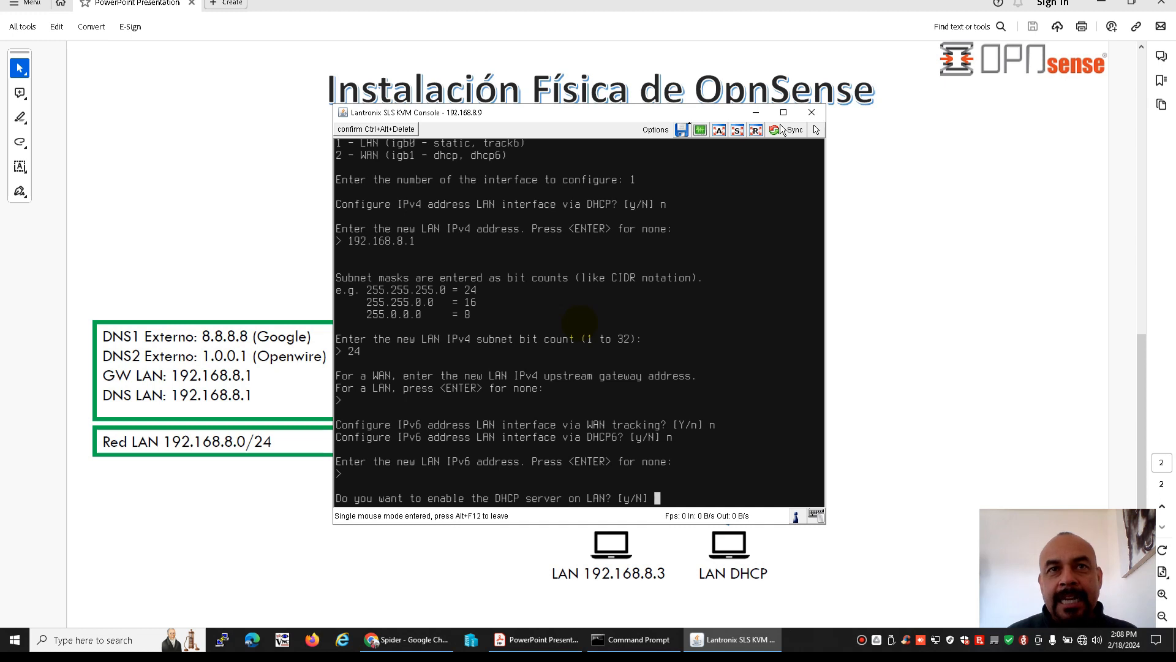
# Enable the DHCP server on LAN with the IPv4 client address range 192.168.8.100 to 192.168.8.150
pyautogui.write('y')
pyautogui.press('Return')
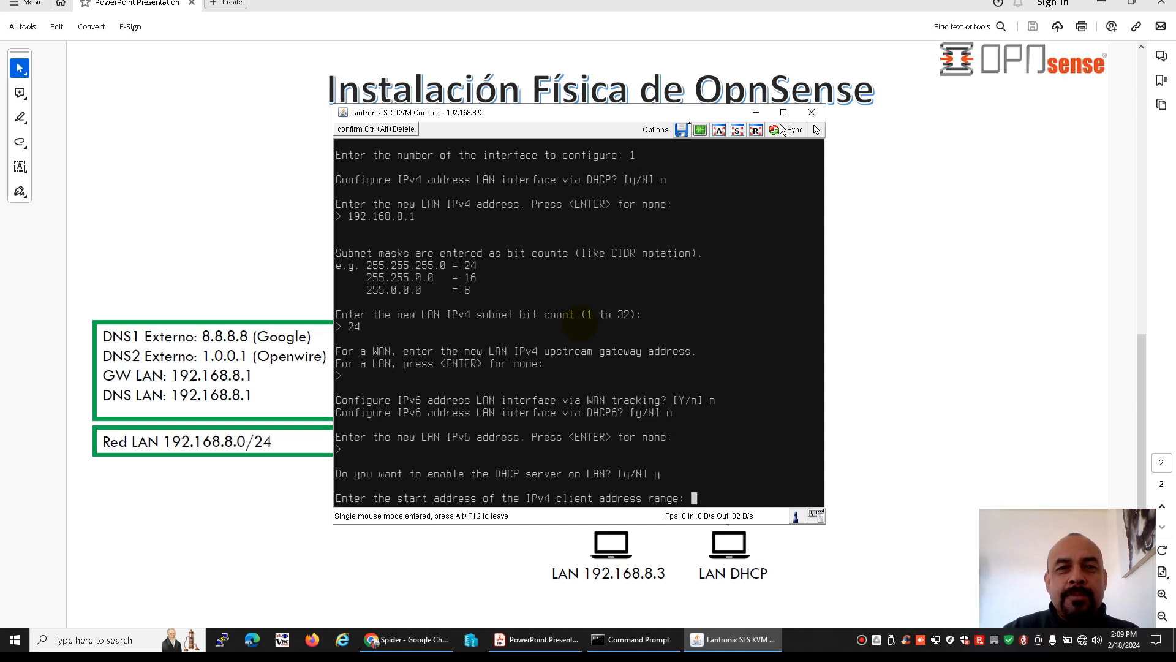
pyautogui.write('192.168.8.100')
pyautogui.press('Return')
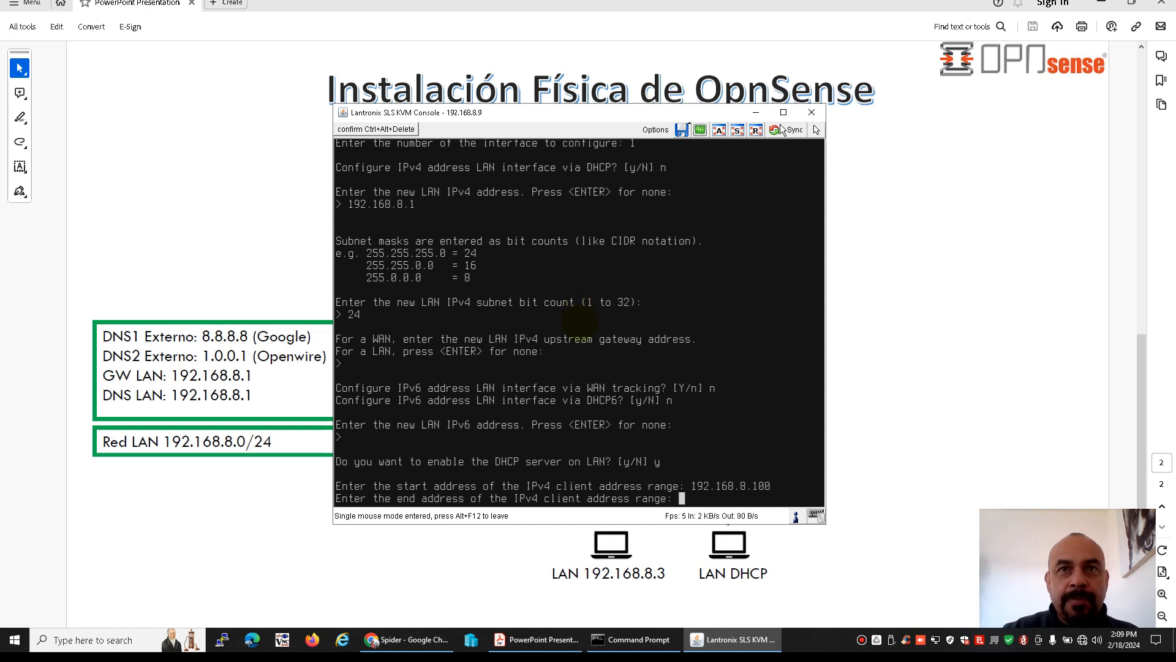
pyautogui.write('192.168')
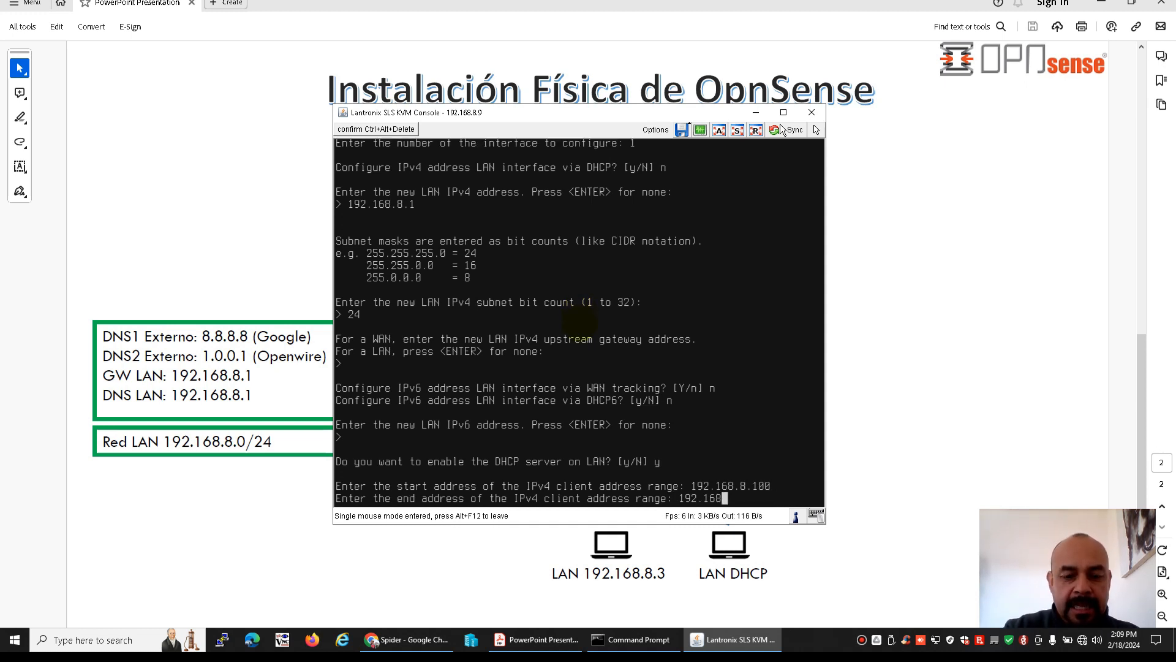
pyautogui.write('.8.150')
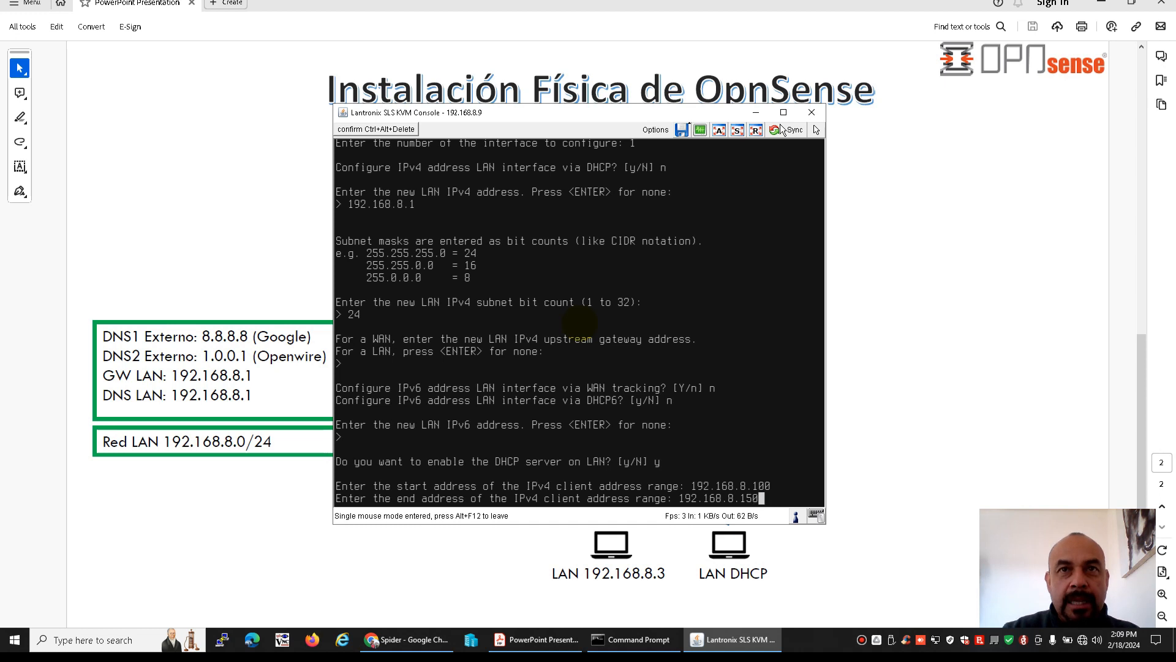
pyautogui.press('Return')
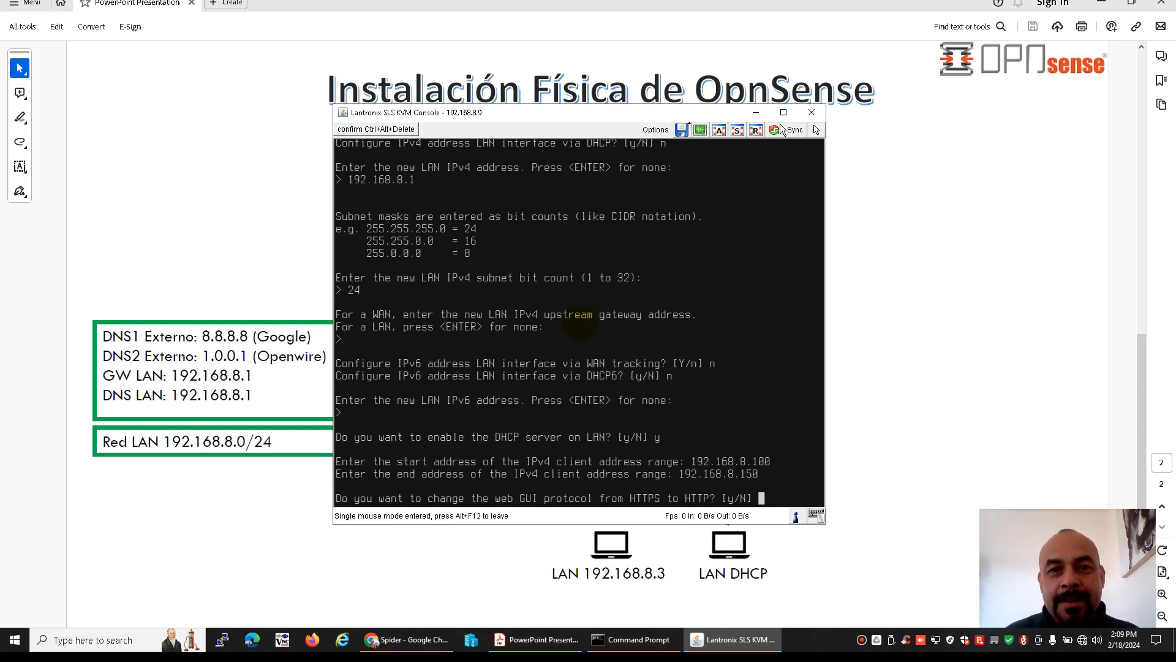
# Keep HTTPS for the web GUI, declining a new self-signed certificate and the restoring of web GUI access defaults
pyautogui.write('n')
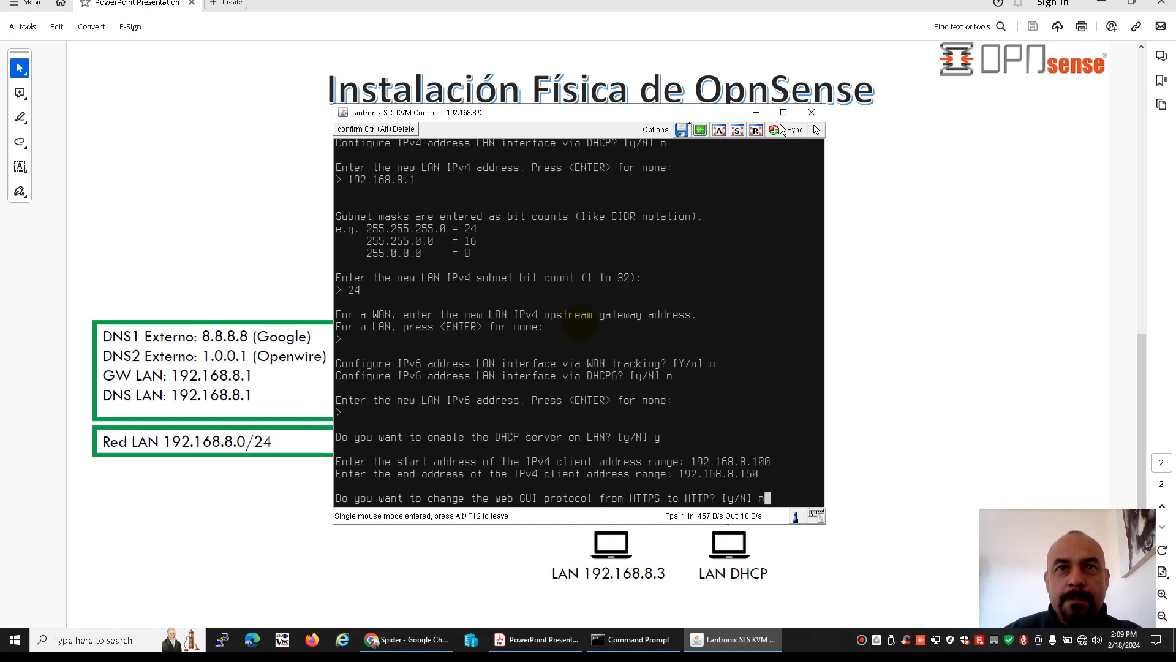
pyautogui.press('Return')
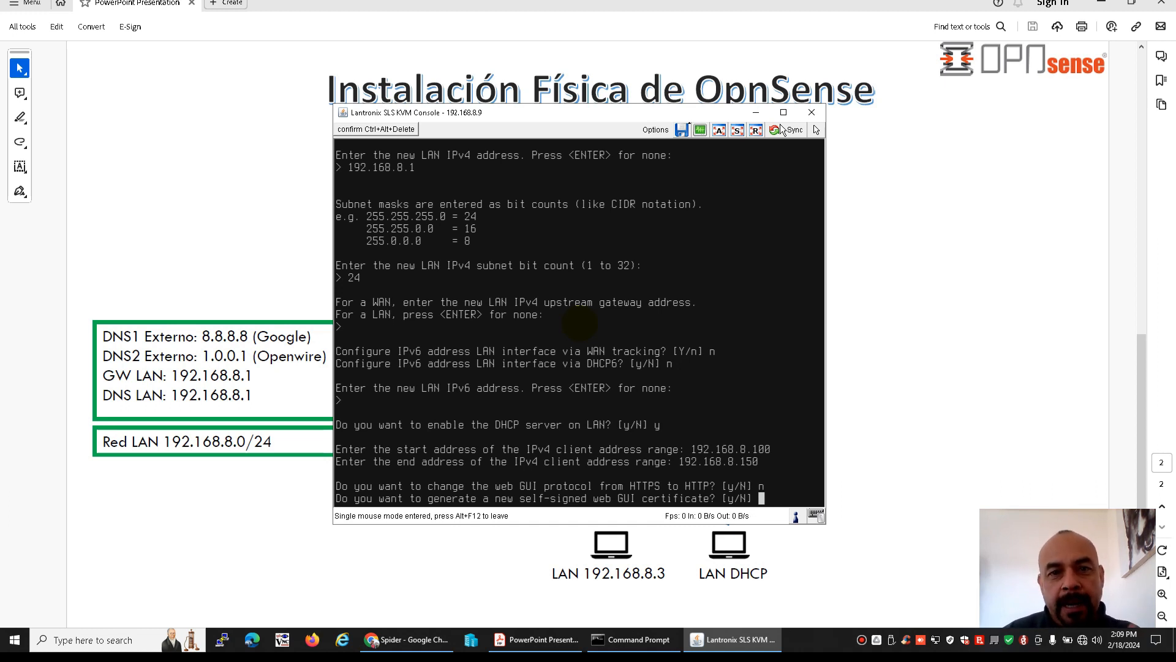
pyautogui.write('n')
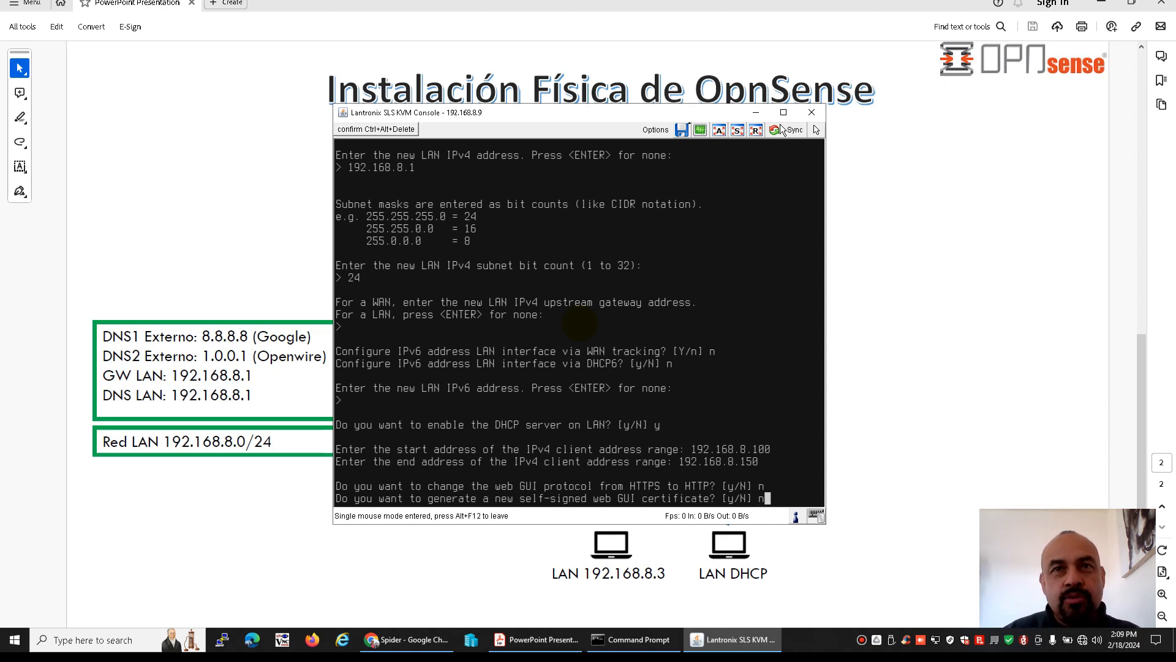
pyautogui.press('Return')
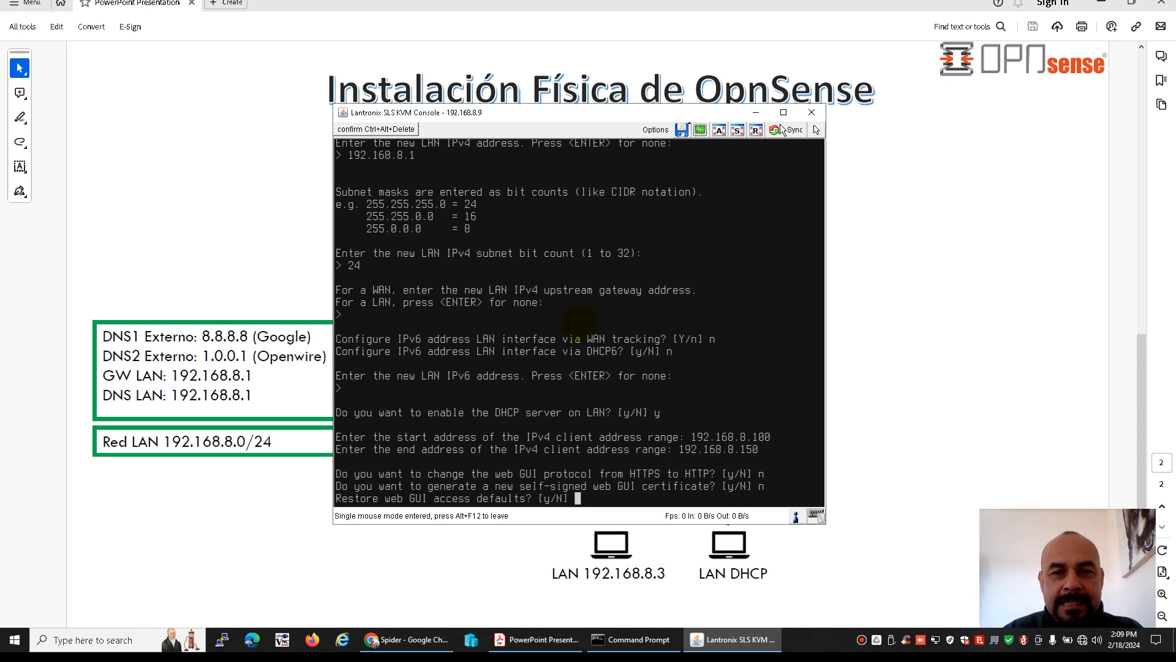
pyautogui.write('n')
pyautogui.press('Return')
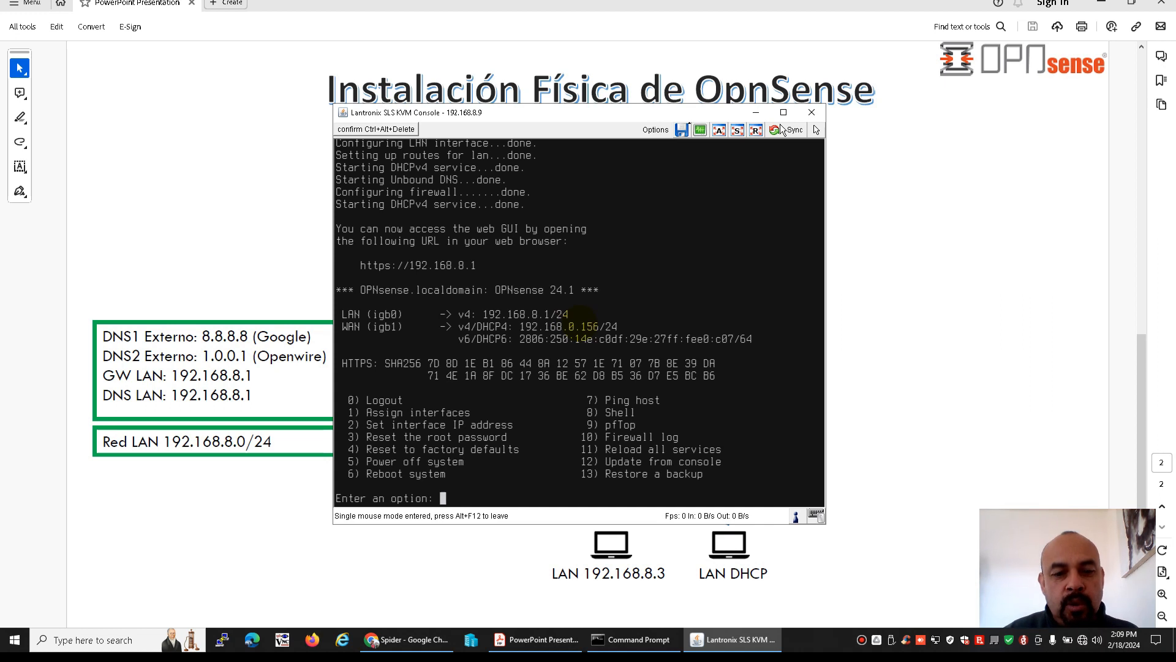
# Release and minimize the KVM console, and highlight the client label LAN 192.168.8.3 in the PDF network diagram
pyautogui.hotkey('alt', 'F12')
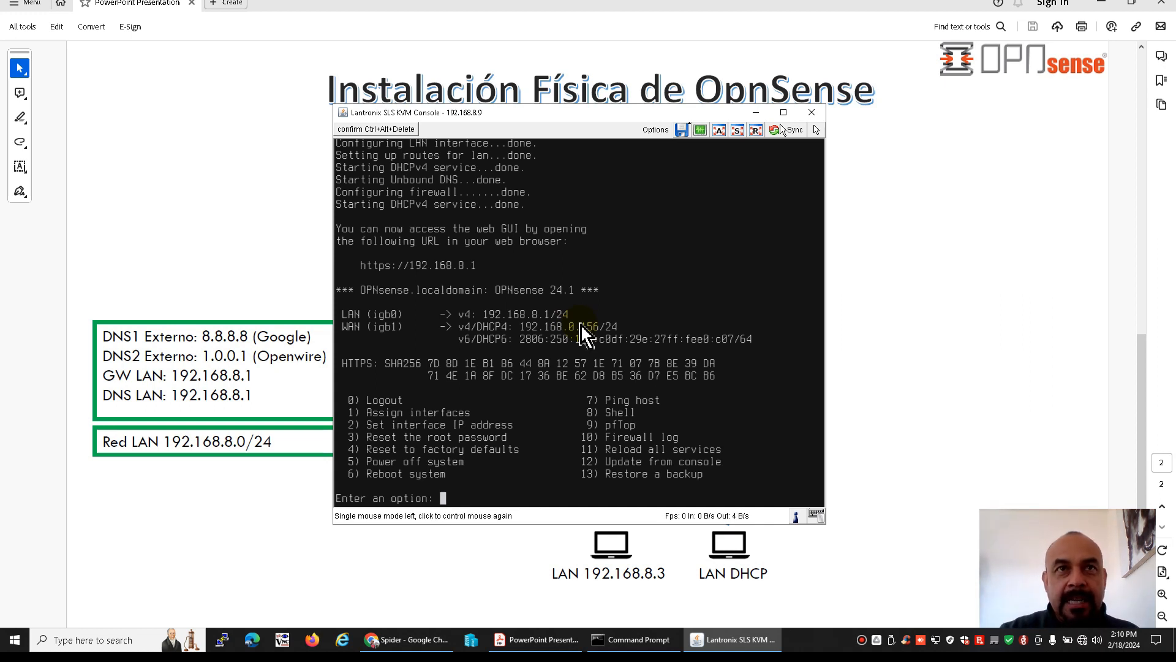
pyautogui.click(756, 113)
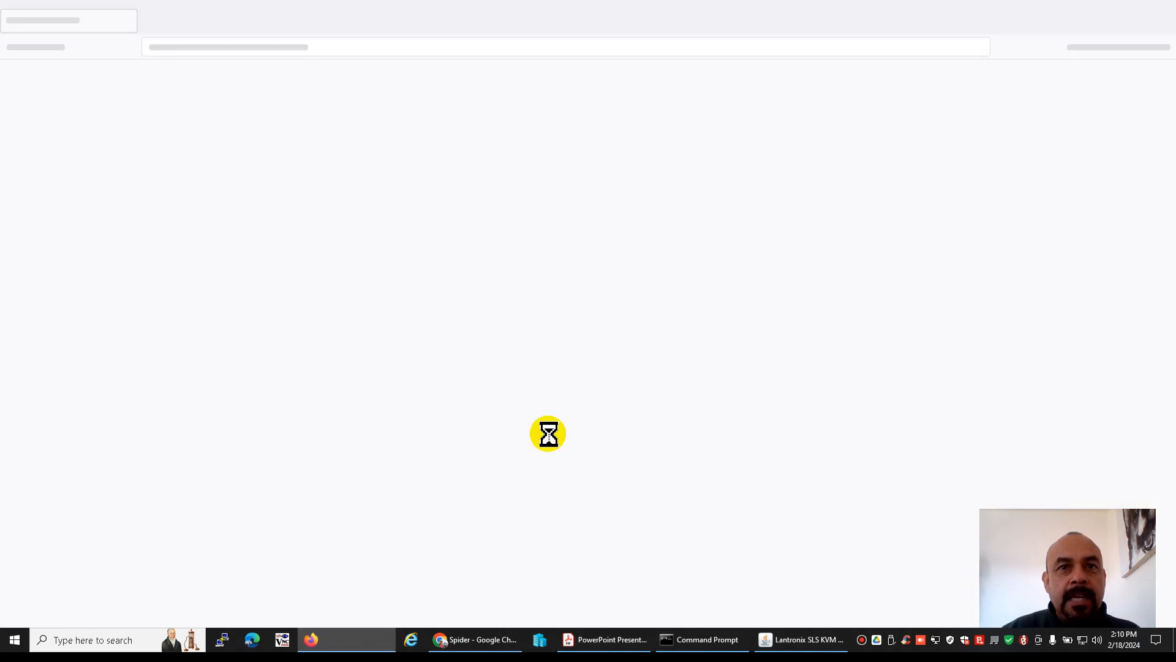
pyautogui.click(713, 638)
pyautogui.click(503, 399)
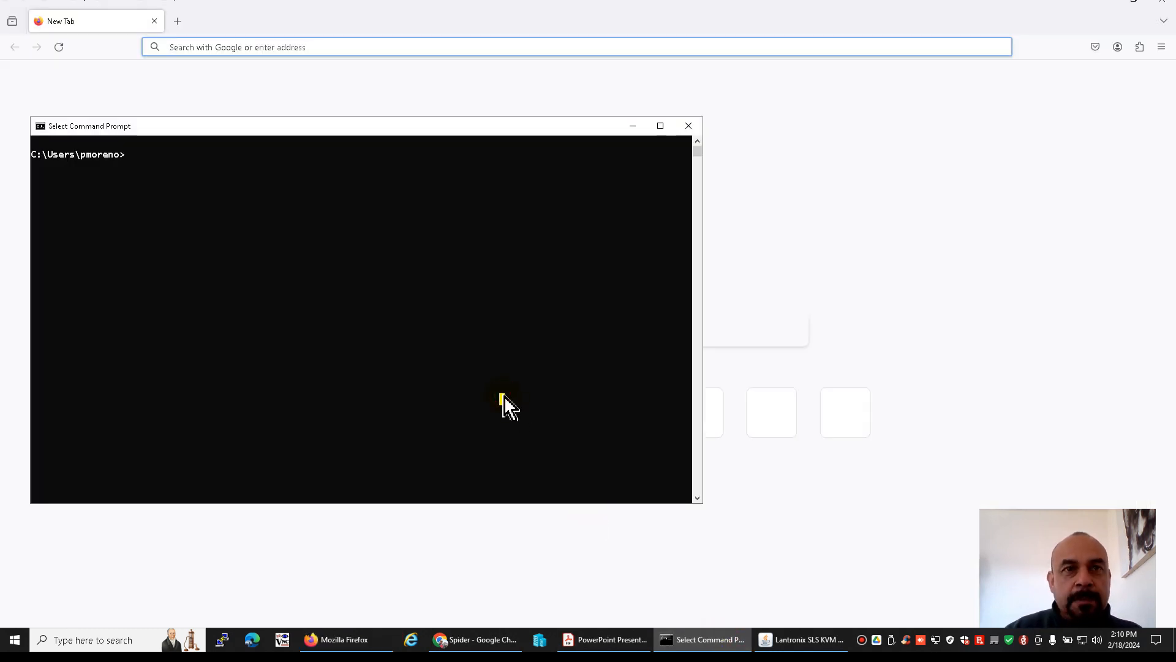
pyautogui.click(590, 631)
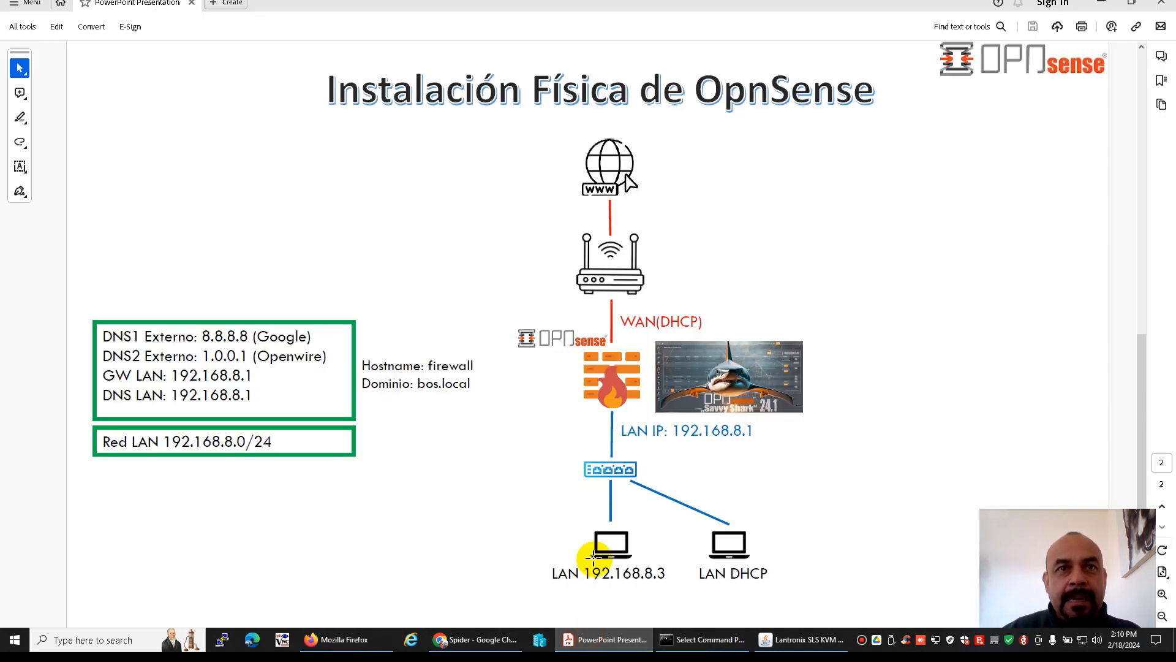
pyautogui.moveTo(546, 579); pyautogui.dragTo(675, 577)
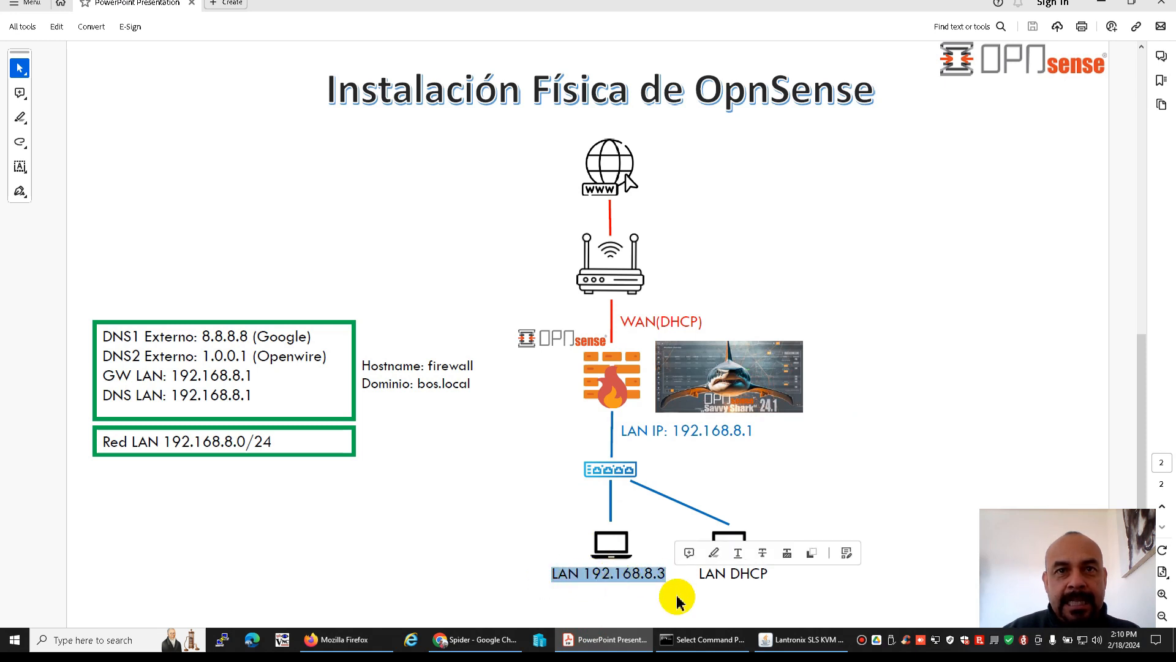
# Switch to the Command Prompt and ping the firewall's LAN address 192.168.8.1
pyautogui.click(685, 641)
pyautogui.write('ping')
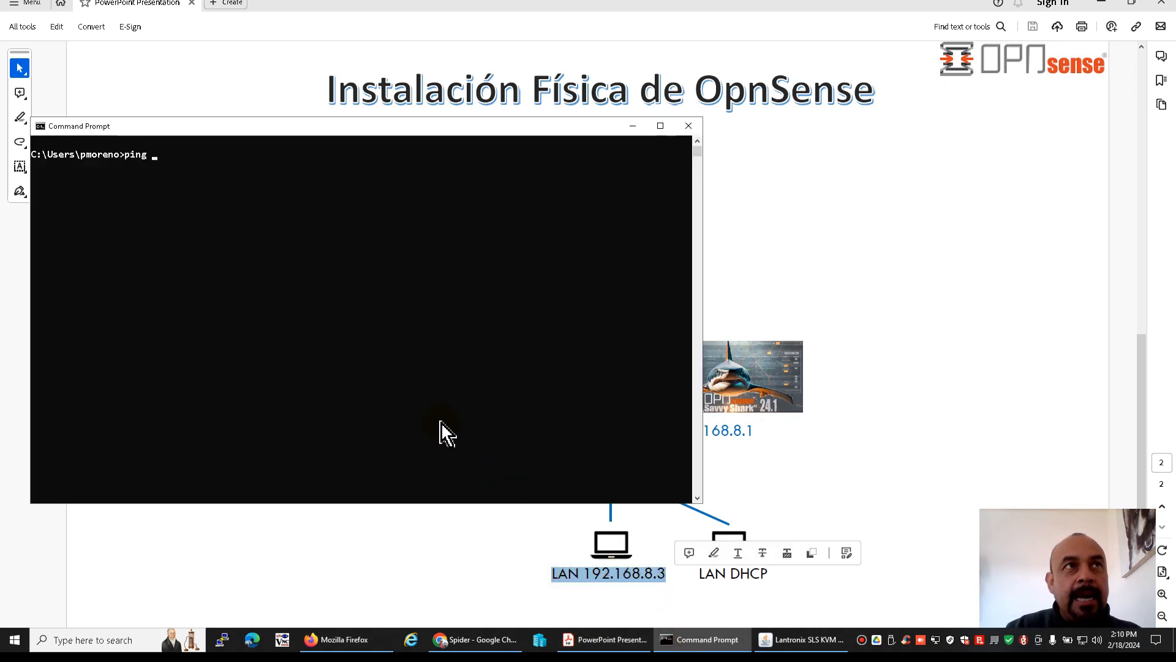
pyautogui.press('Up')
pyautogui.press('BackSpace')
pyautogui.press('BackSpace')
pyautogui.press('BackSpace')
pyautogui.press('BackSpace')
pyautogui.press('BackSpace')
pyautogui.press('BackSpace')
pyautogui.press('BackSpace')
pyautogui.press('BackSpace')
pyautogui.press('BackSpace')
pyautogui.press('BackSpace')
pyautogui.press('BackSpace')
pyautogui.press('BackSpace')
pyautogui.press('BackSpace')
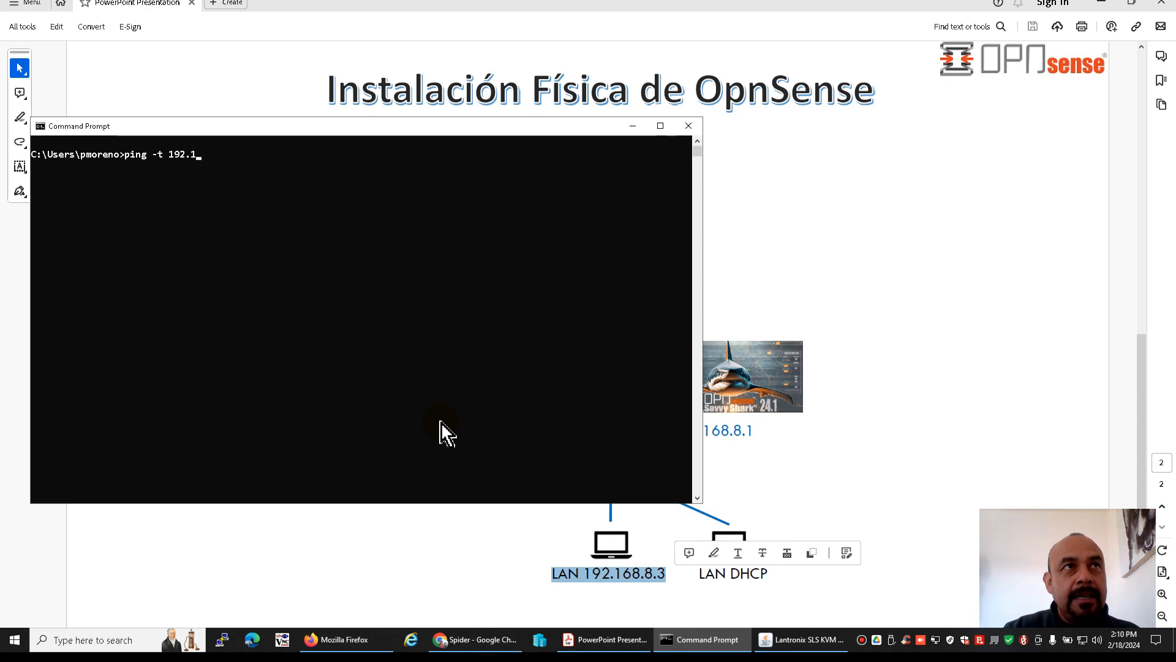
pyautogui.write('192.168.8.1')
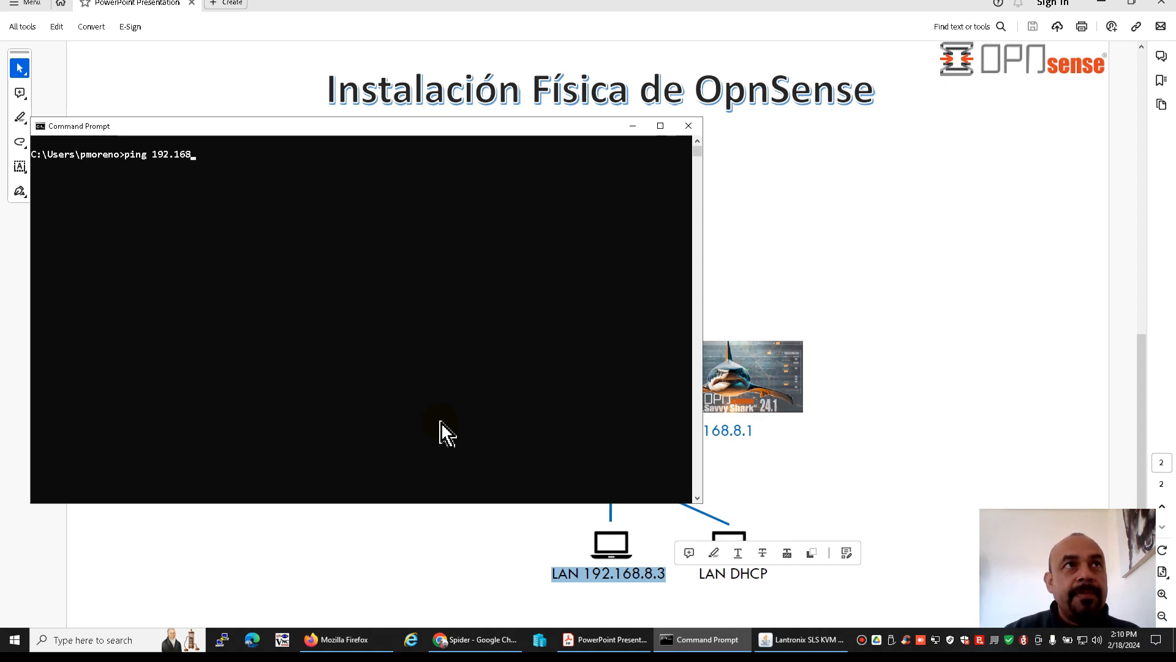
pyautogui.press('Return')
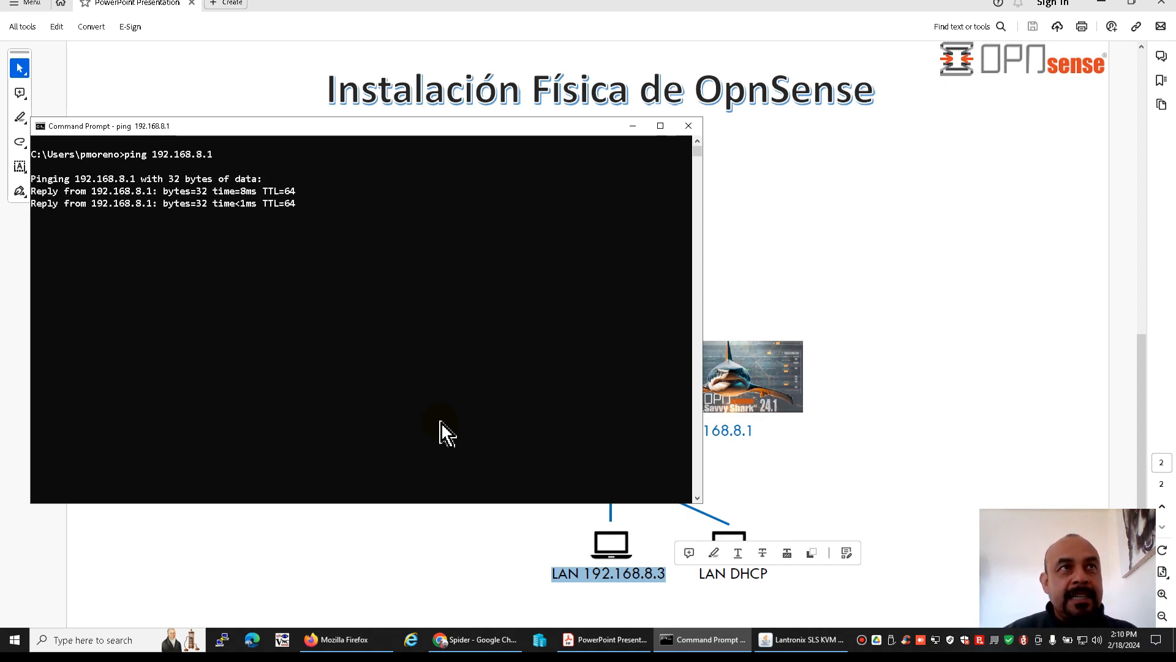
# Switch to Firefox, load 192.168.8.1, and accept the security risk of its self-signed certificate
pyautogui.click(345, 639)
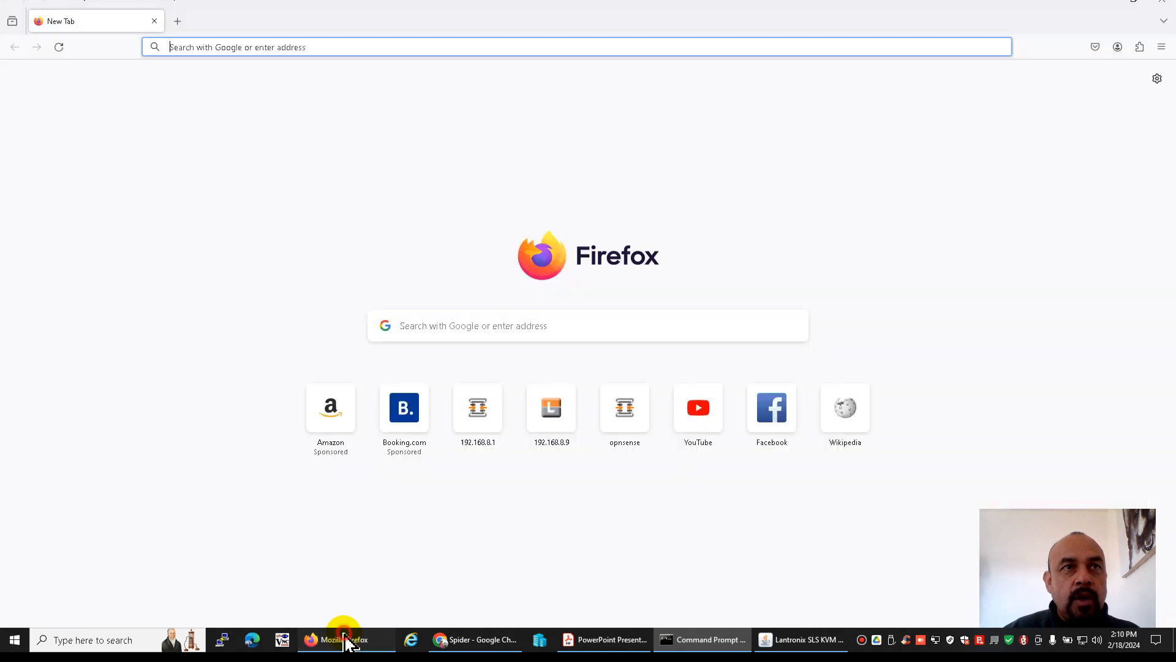
pyautogui.click(344, 48)
pyautogui.write('192.168.8.1/')
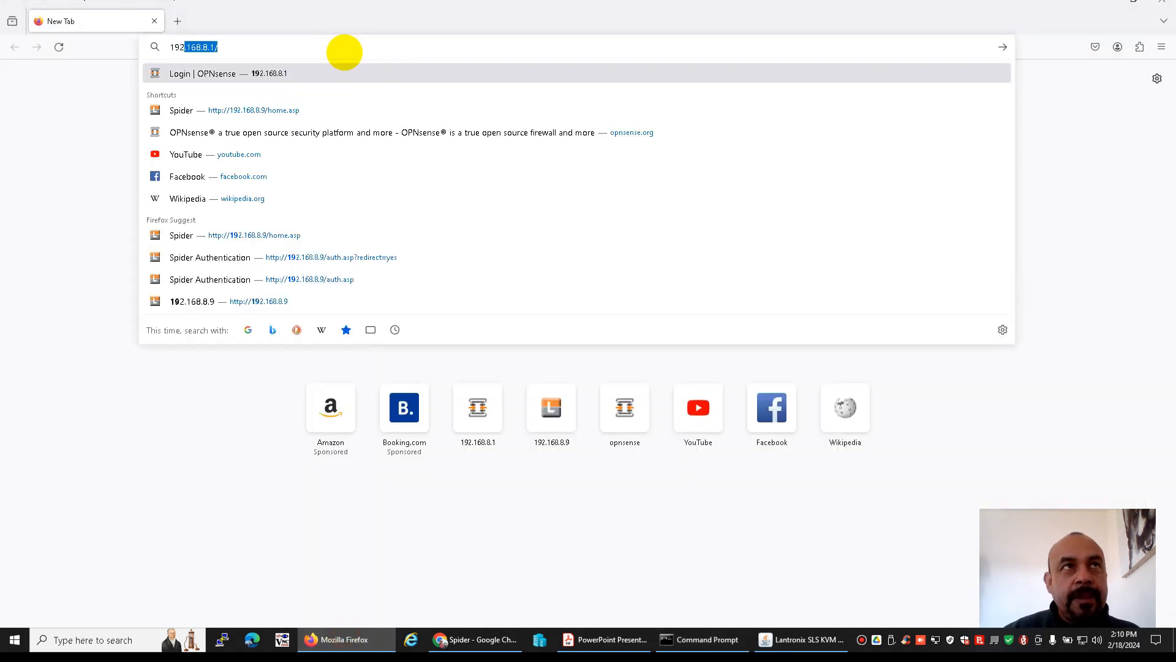
pyautogui.press('Return')
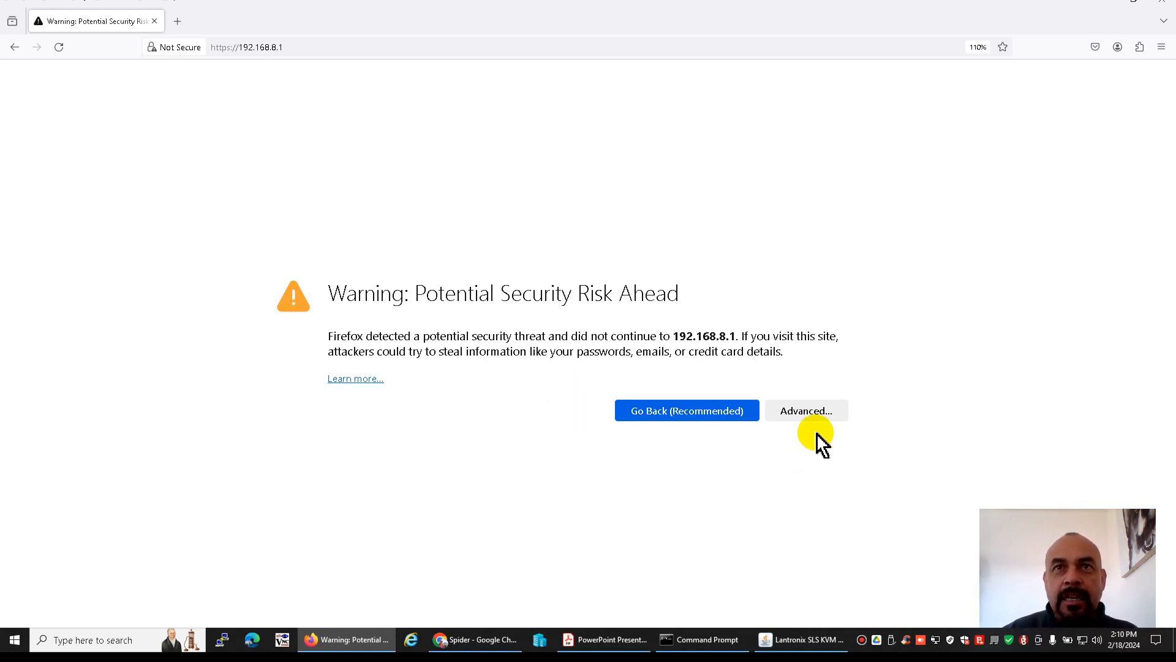
pyautogui.click(804, 415)
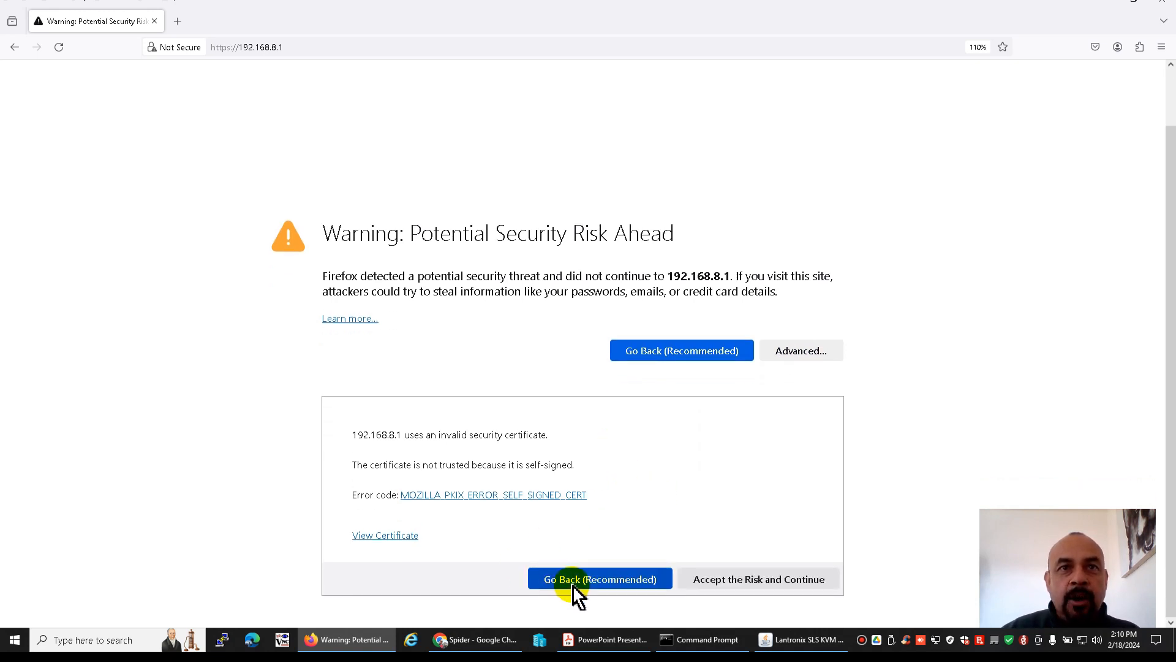
pyautogui.click(729, 582)
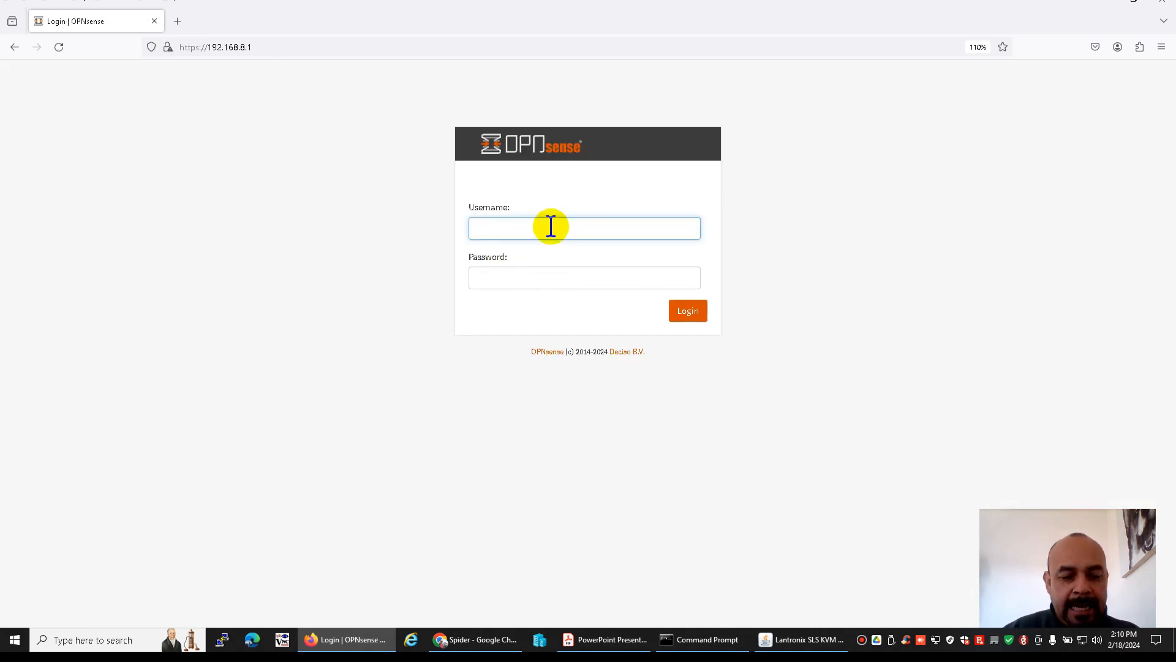
# Log in to the OPNsense web GUI as root with the account password
pyautogui.write('root')
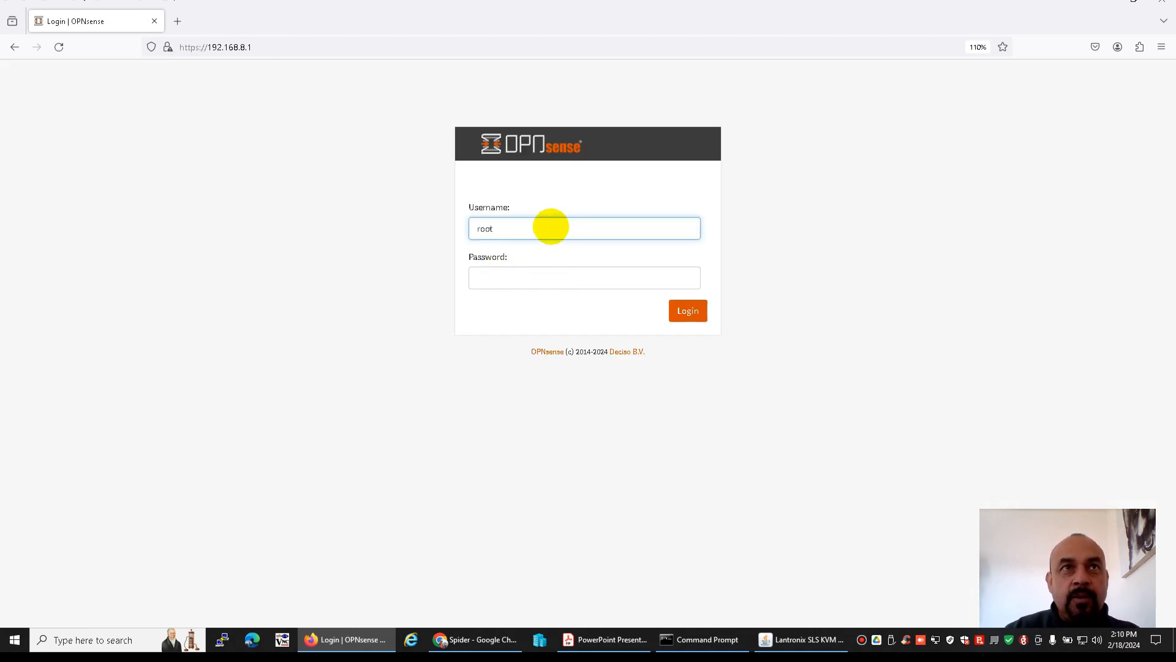
pyautogui.press('Tab')
pyautogui.write('********')
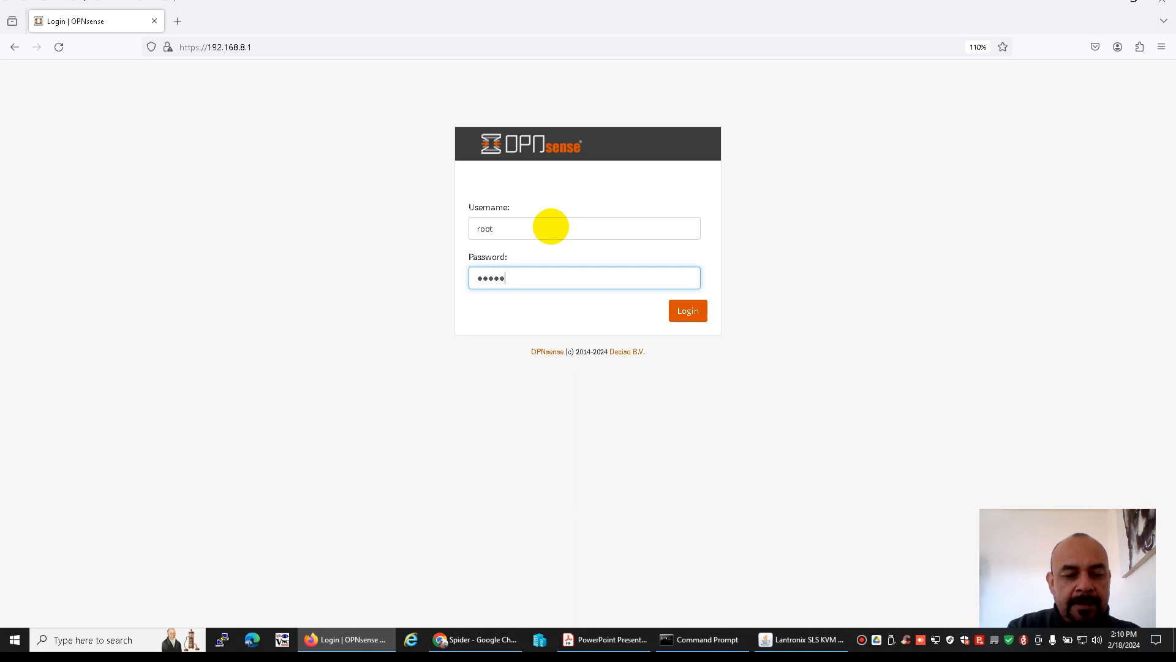
pyautogui.press('Return')
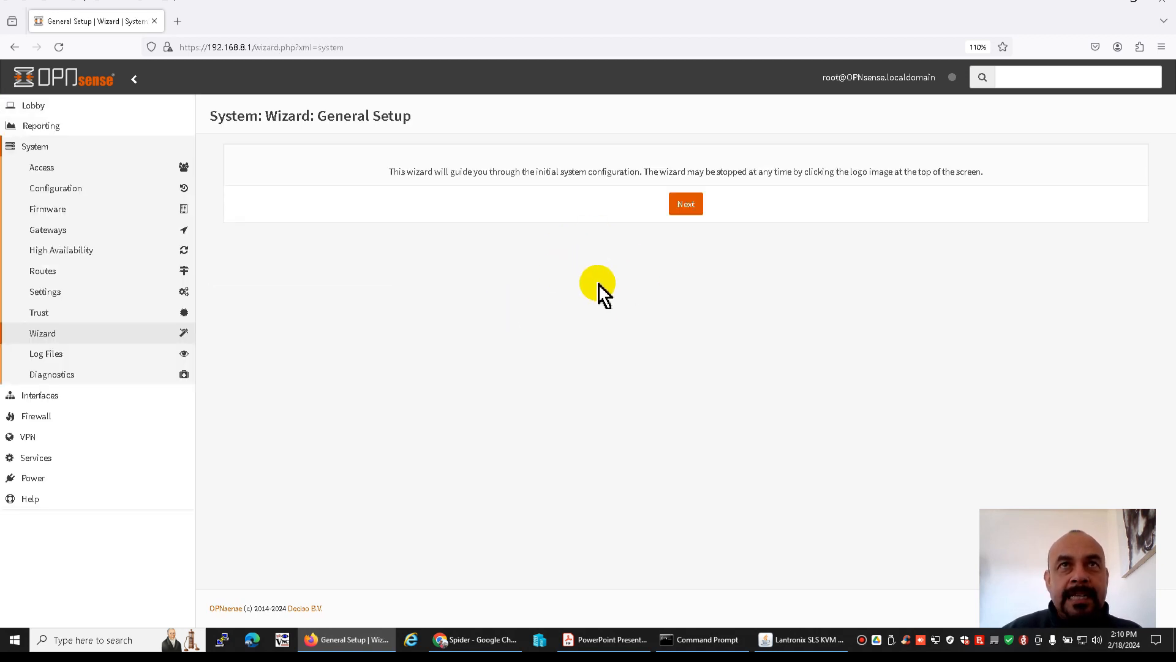
# Start the General Setup wizard and set the hostname to firewall and the domain to bos.local, as given in the PDF network diagram
pyautogui.click(680, 208)
pyautogui.click(524, 184)
pyautogui.moveTo(524, 183); pyautogui.dragTo(422, 205)
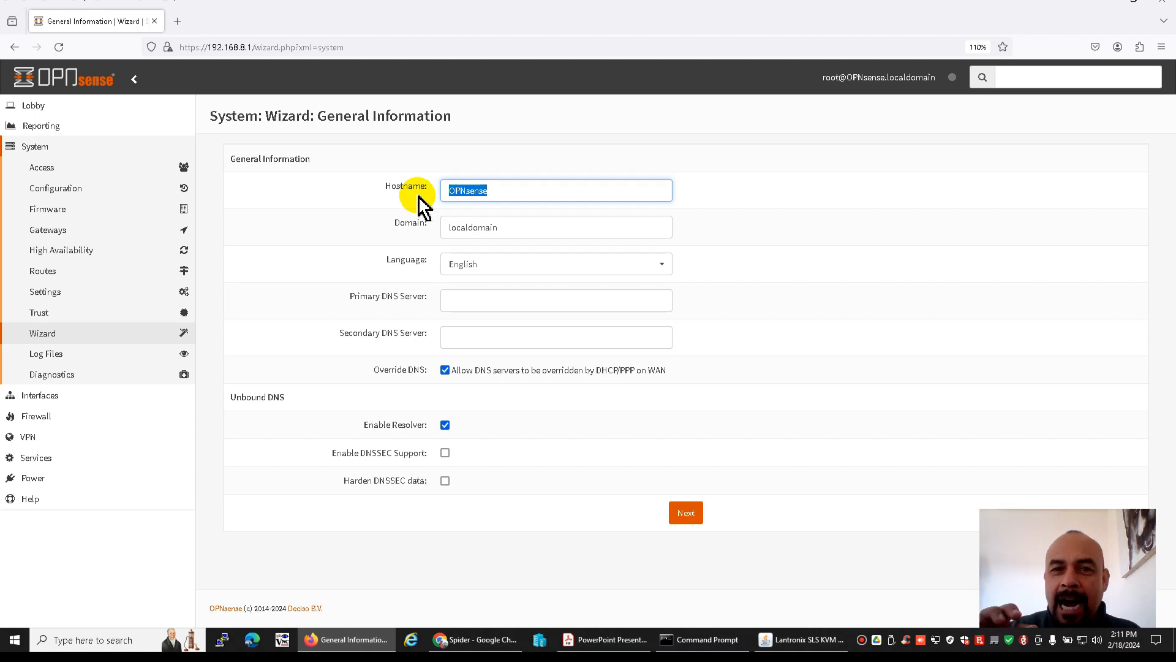
pyautogui.write('fi')
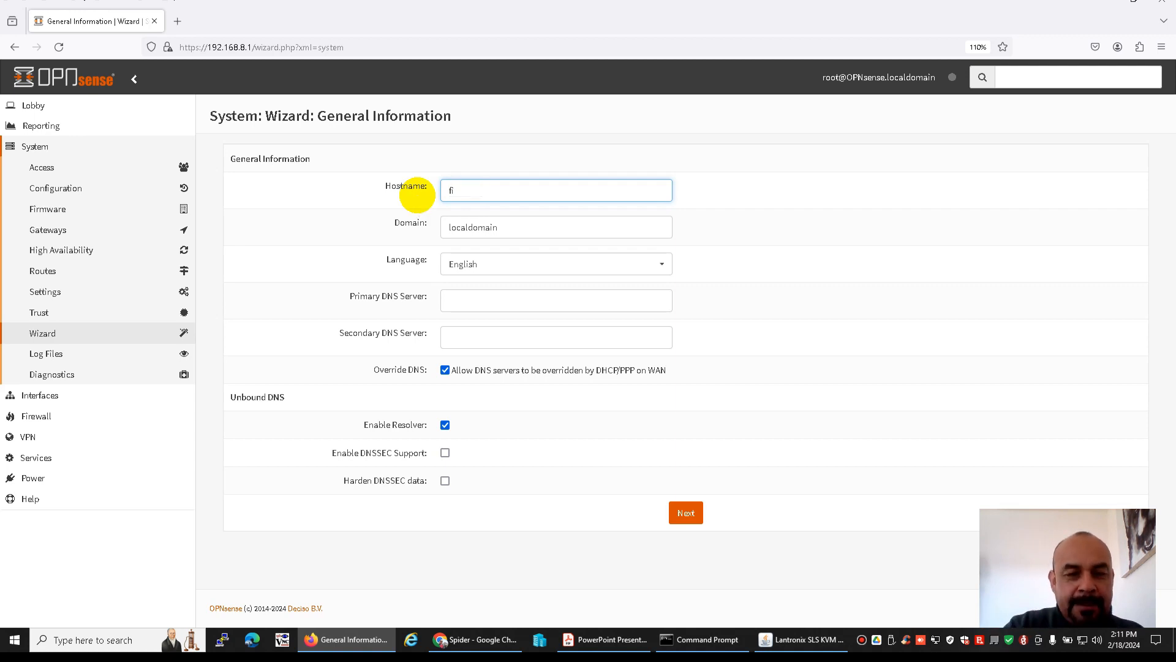
pyautogui.click(600, 639)
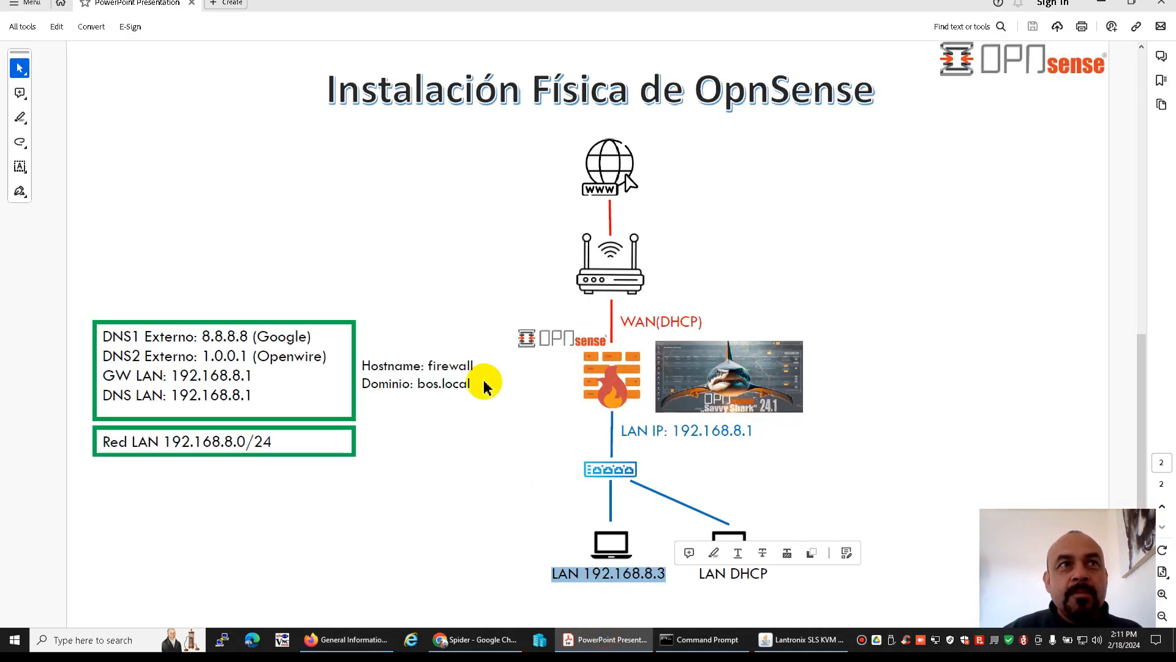
pyautogui.doubleClick(449, 367)
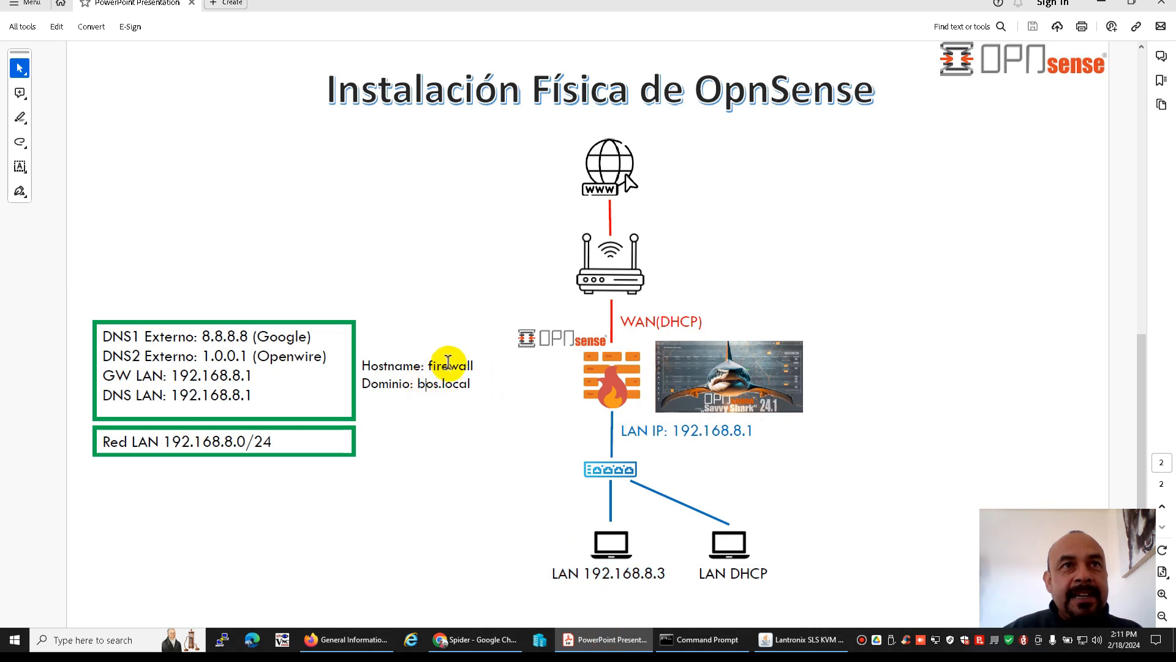
pyautogui.doubleClick(428, 383)
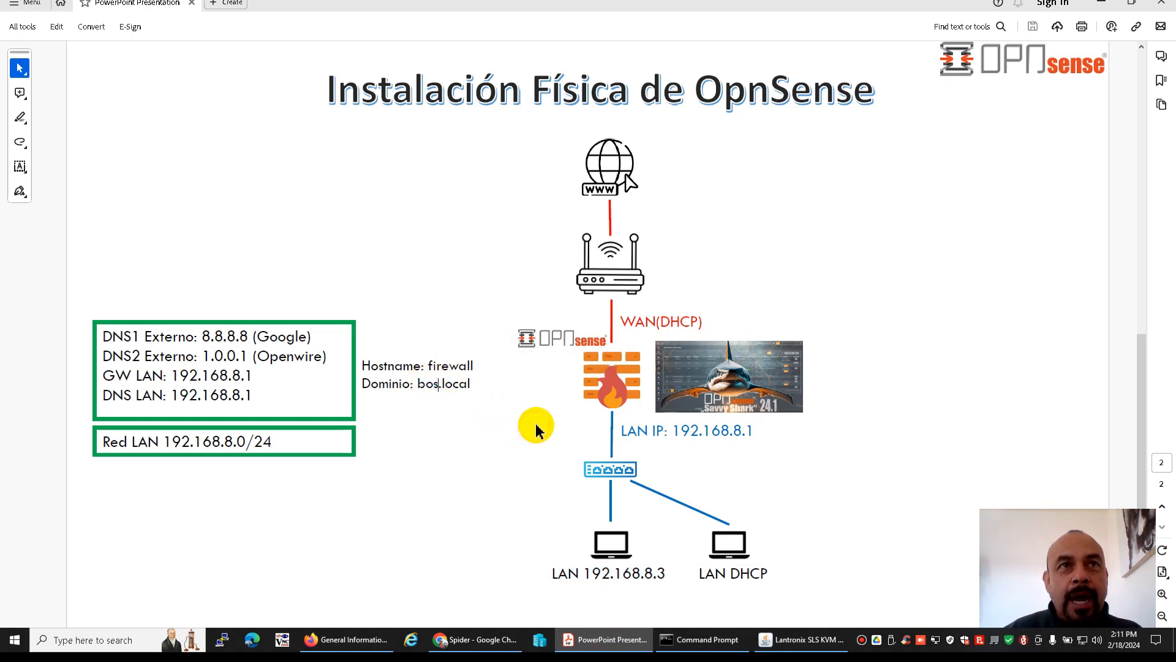
pyautogui.hotkey('alt', 'Tab')
pyautogui.write('firewall')
pyautogui.press('Tab')
pyautogui.write('bos.local')
pyautogui.press('Tab')
# Set the primary DNS server to 8.8.8.8 and the secondary DNS server to 1.0.0.1, per the network diagram
pyautogui.click(551, 303)
pyautogui.hotkey('alt', 'Tab')
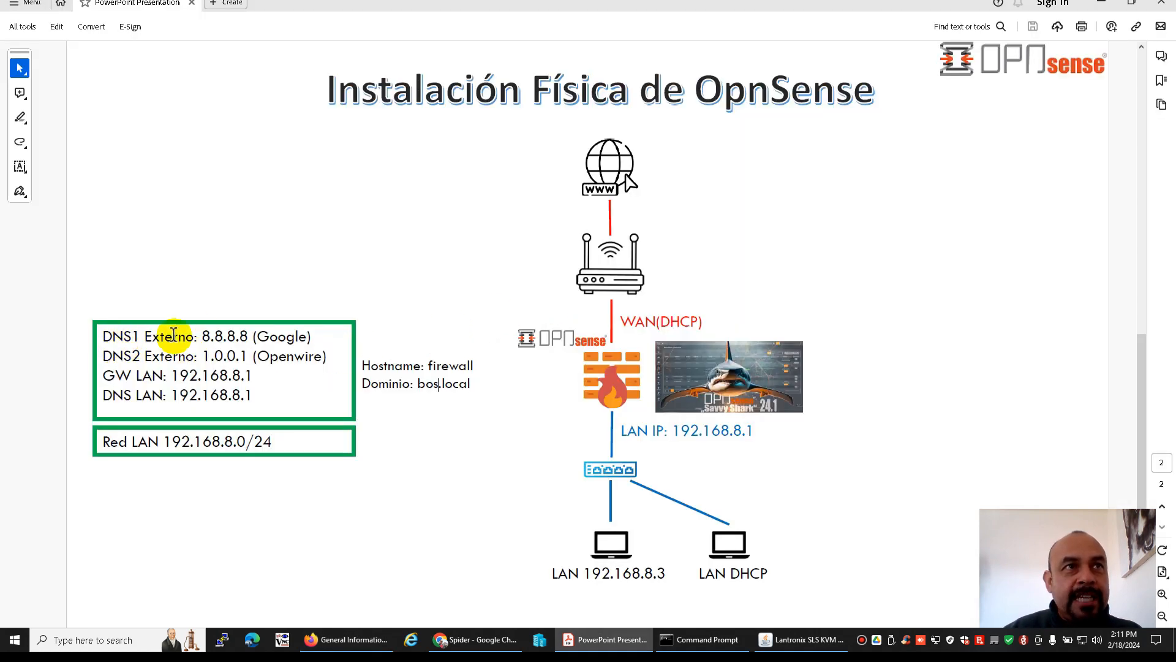
pyautogui.hotkey('alt', 'Tab')
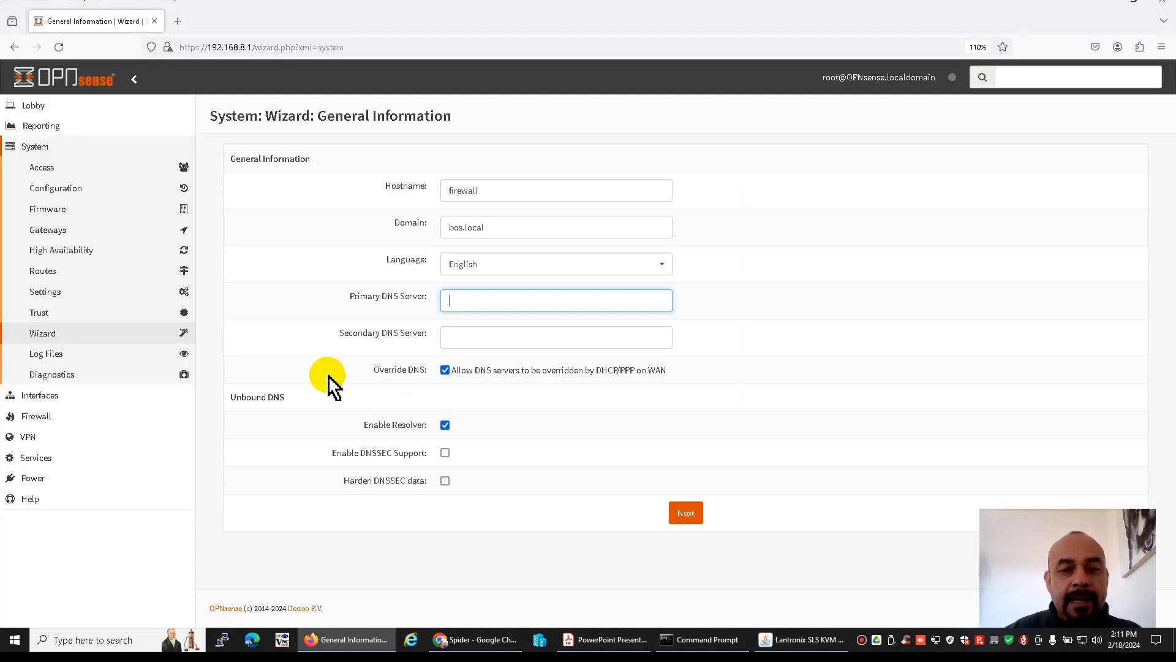
pyautogui.write('8.8.8.8')
pyautogui.press('Tab')
pyautogui.write('1.0.0.')
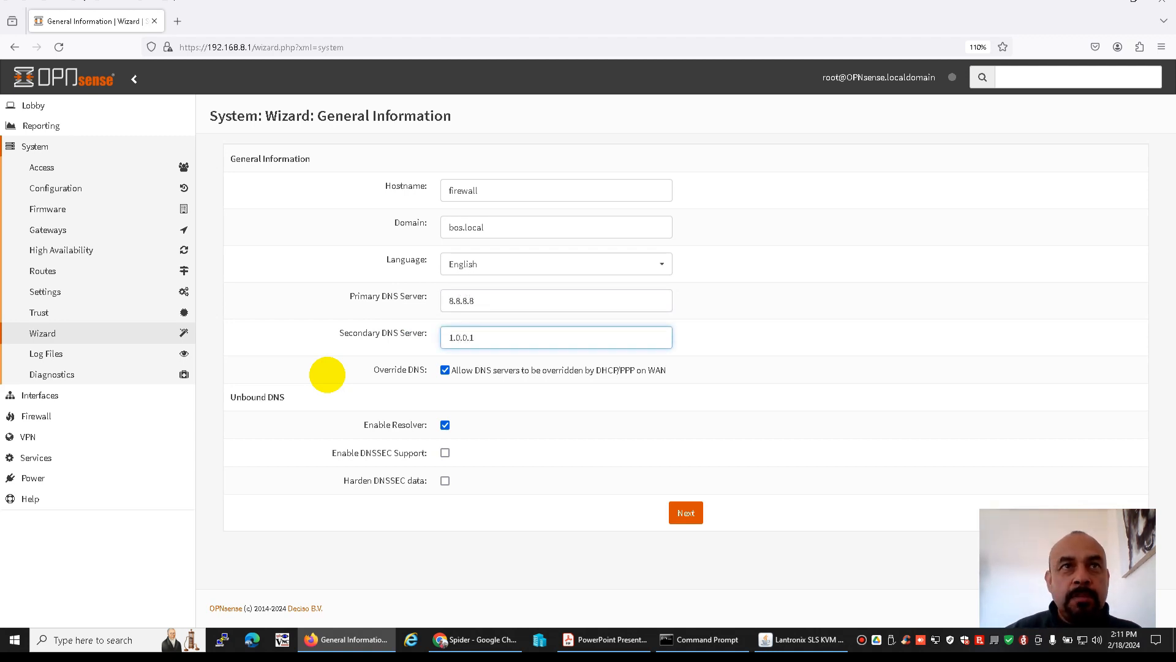
# Disallow overriding the DNS servers by DHCP/PPP on WAN, point out the upstream router in the diagram, and submit the general information
pyautogui.click(445, 370)
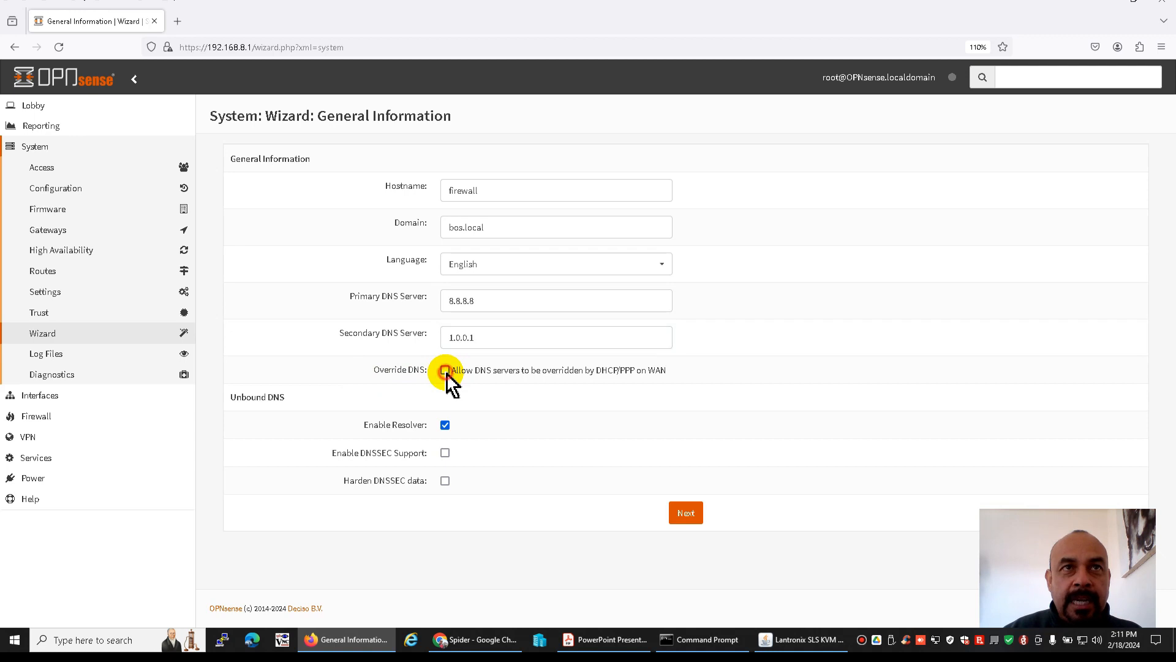
pyautogui.moveTo(461, 370); pyautogui.dragTo(582, 370)
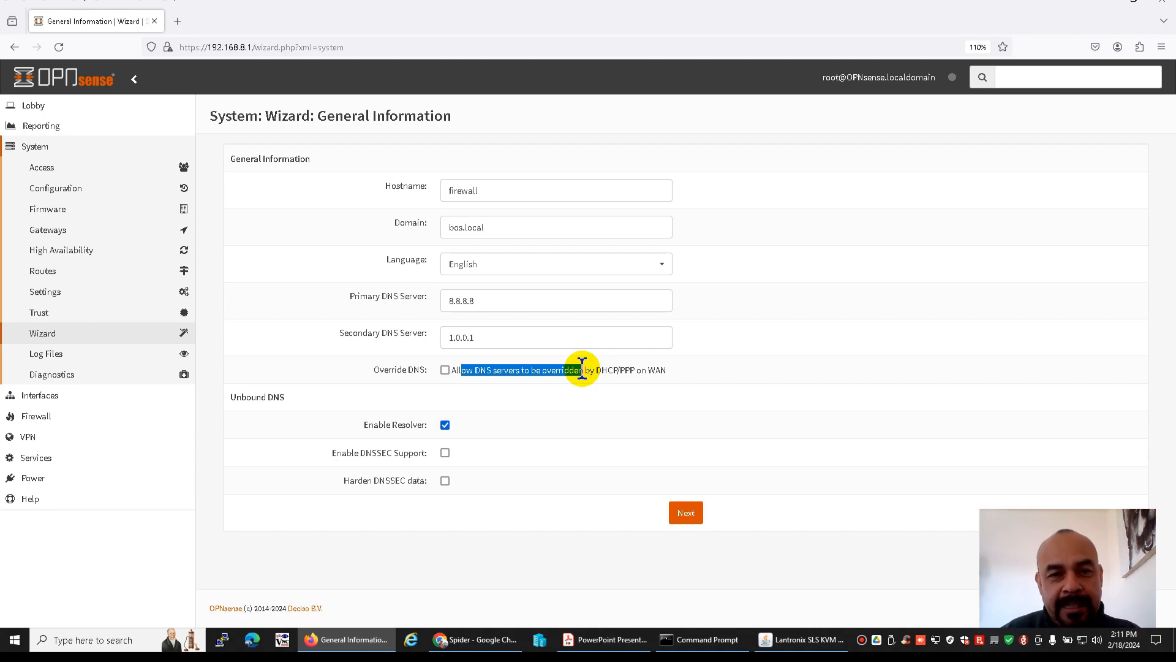
pyautogui.click(604, 639)
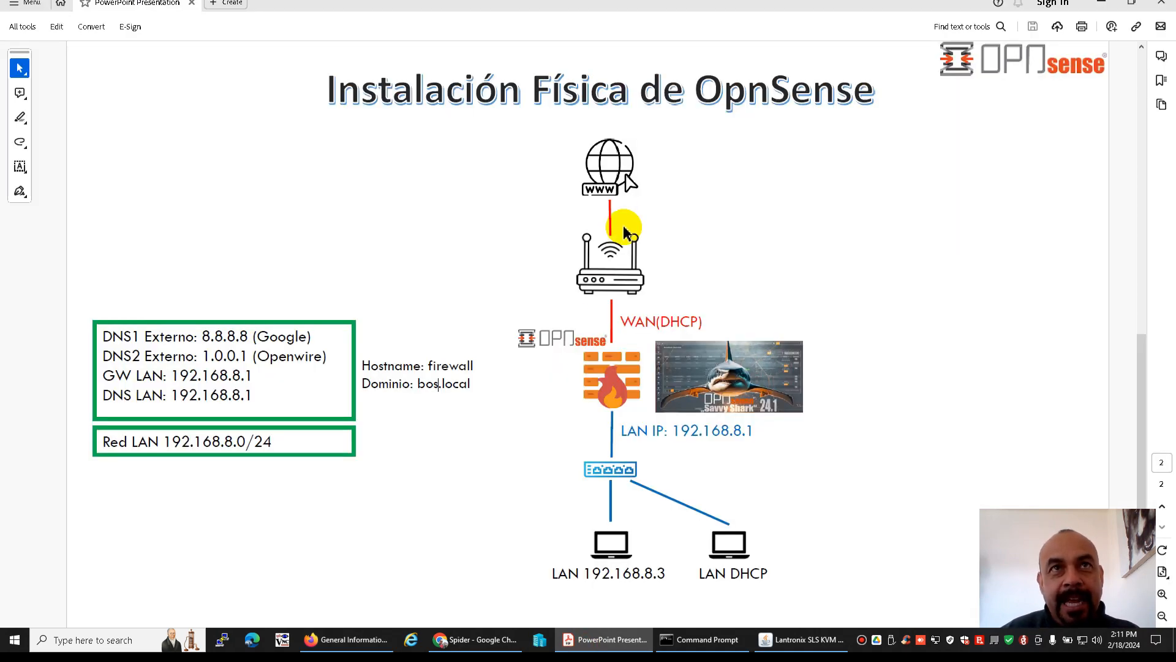
pyautogui.click(609, 264)
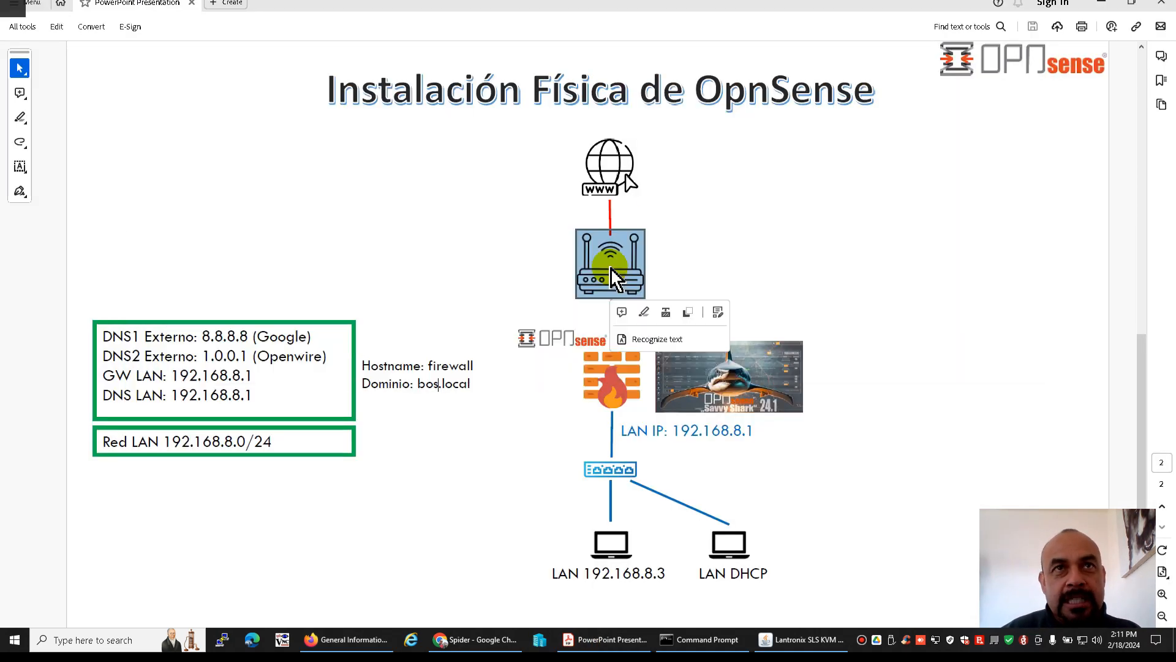
pyautogui.hotkey('alt', 'Tab')
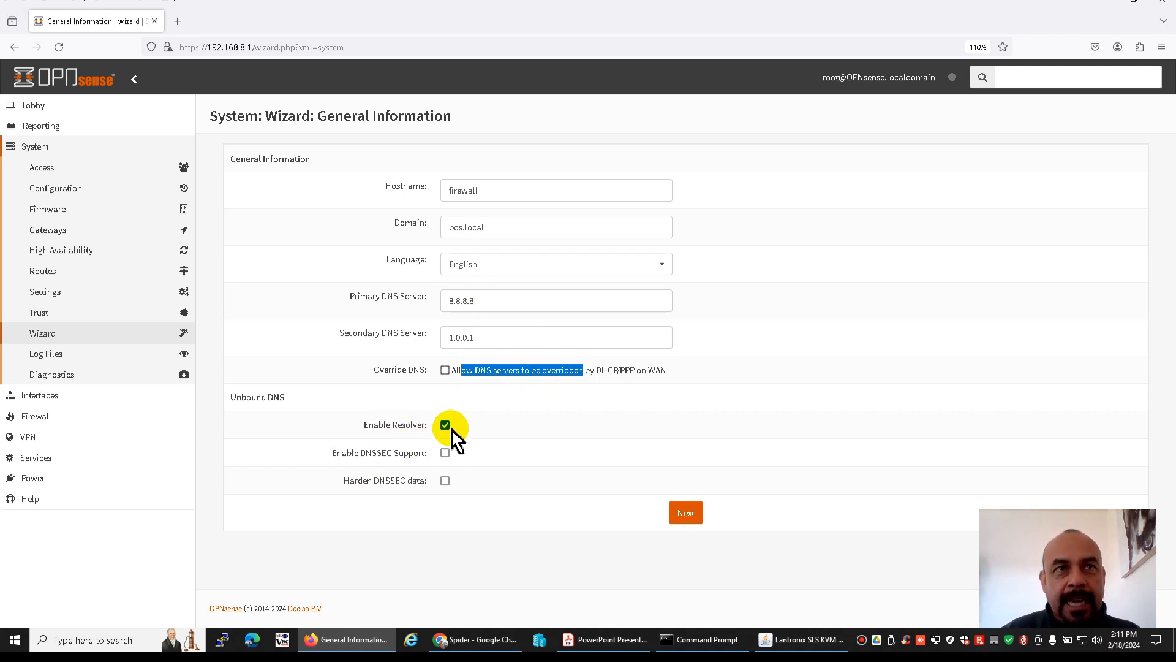
pyautogui.click(681, 511)
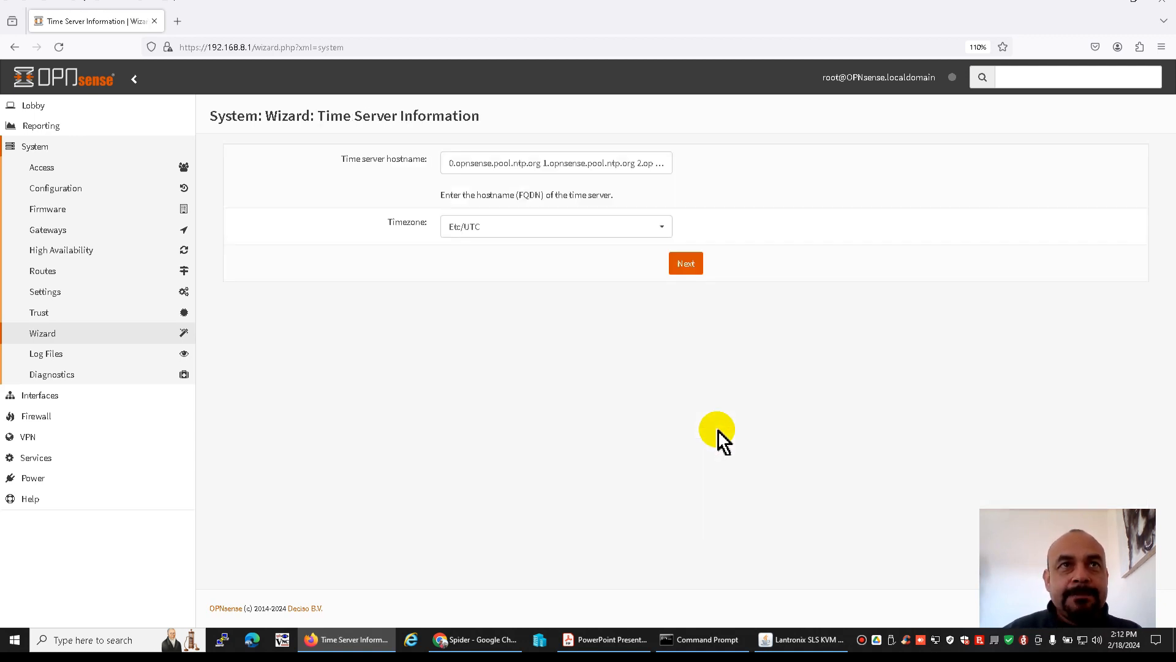
# Set the timezone to America/Tijuana and continue to the WAN interface configuration
pyautogui.click(561, 228)
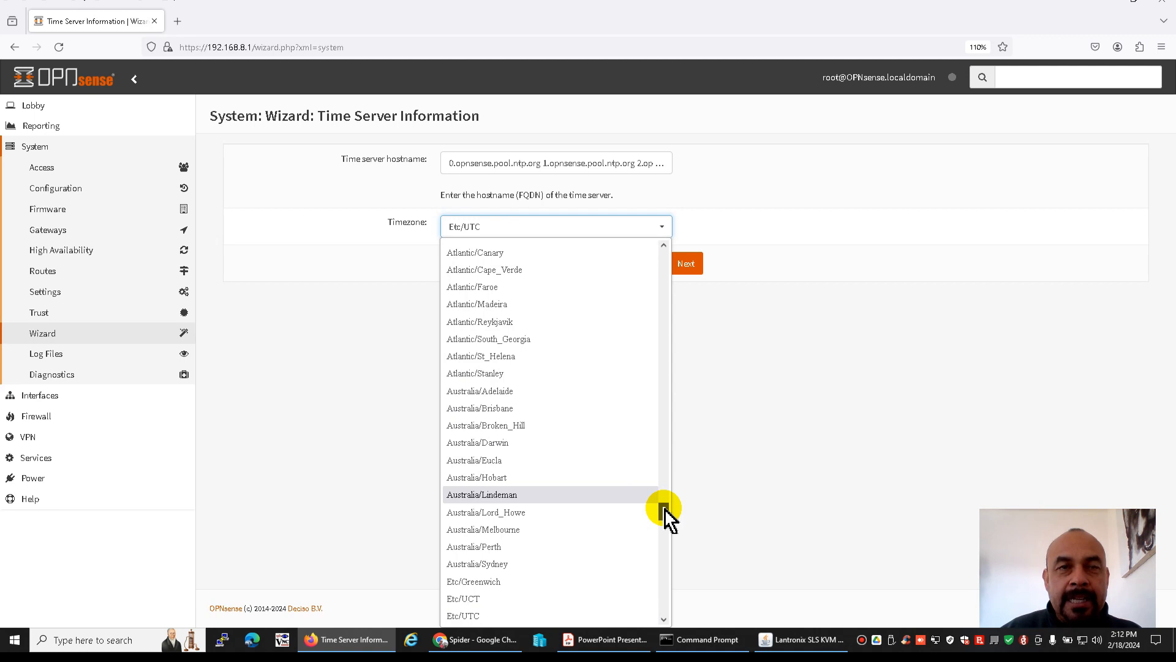
pyautogui.moveTo(666, 508); pyautogui.dragTo(667, 471)
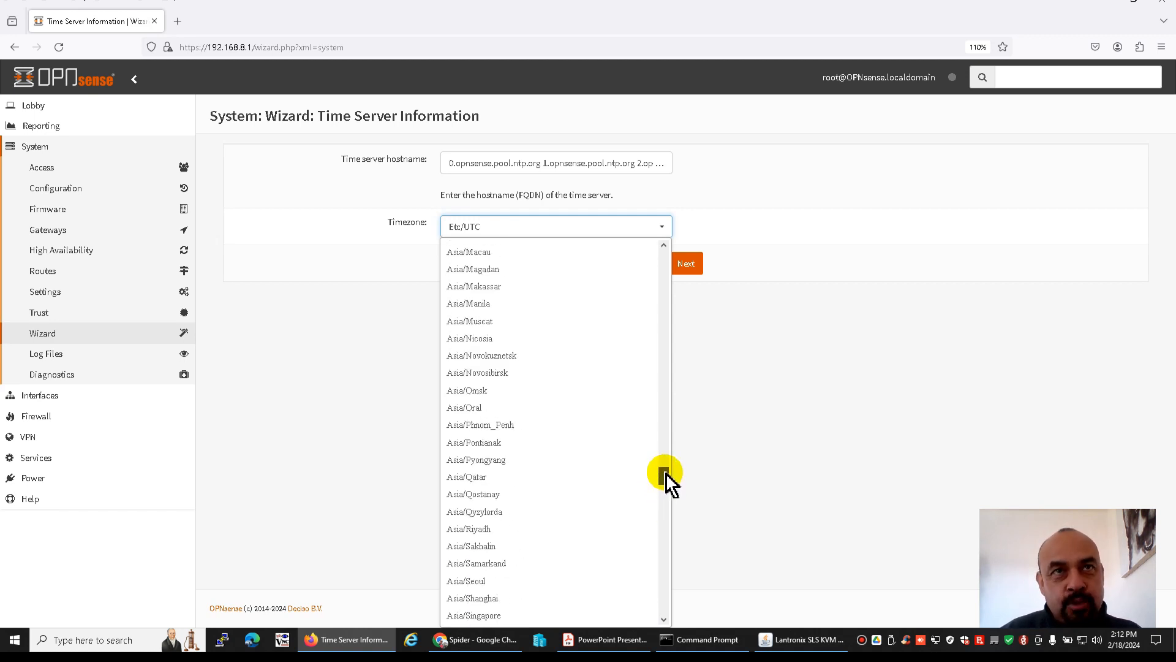
pyautogui.moveTo(666, 471); pyautogui.dragTo(664, 412)
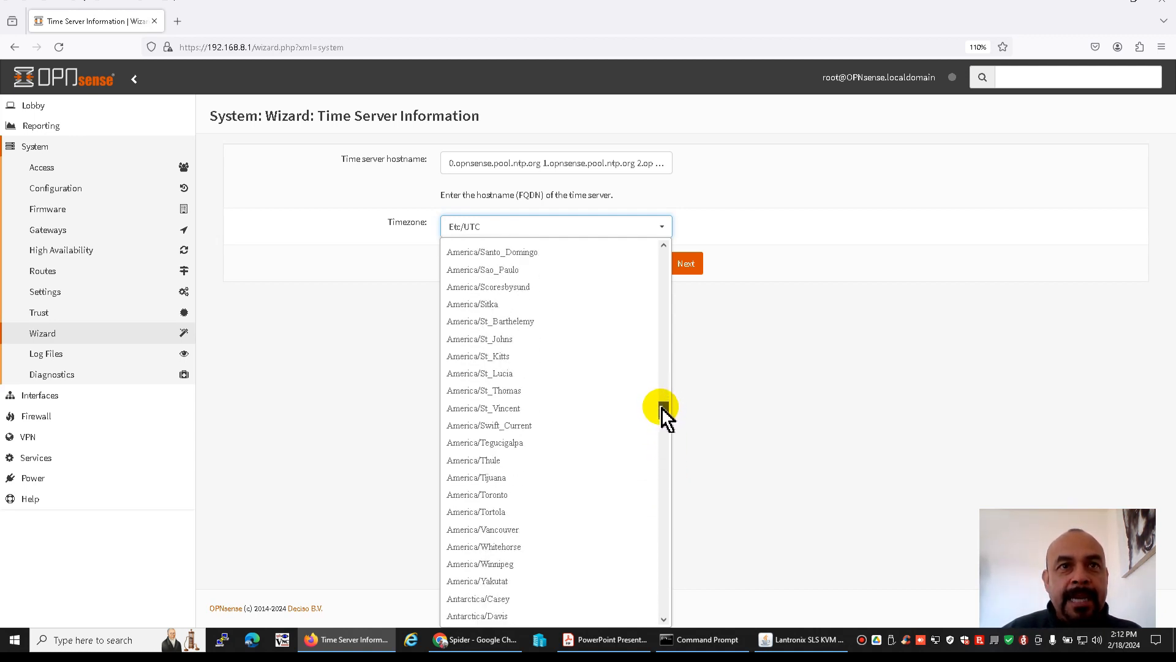
pyautogui.click(547, 481)
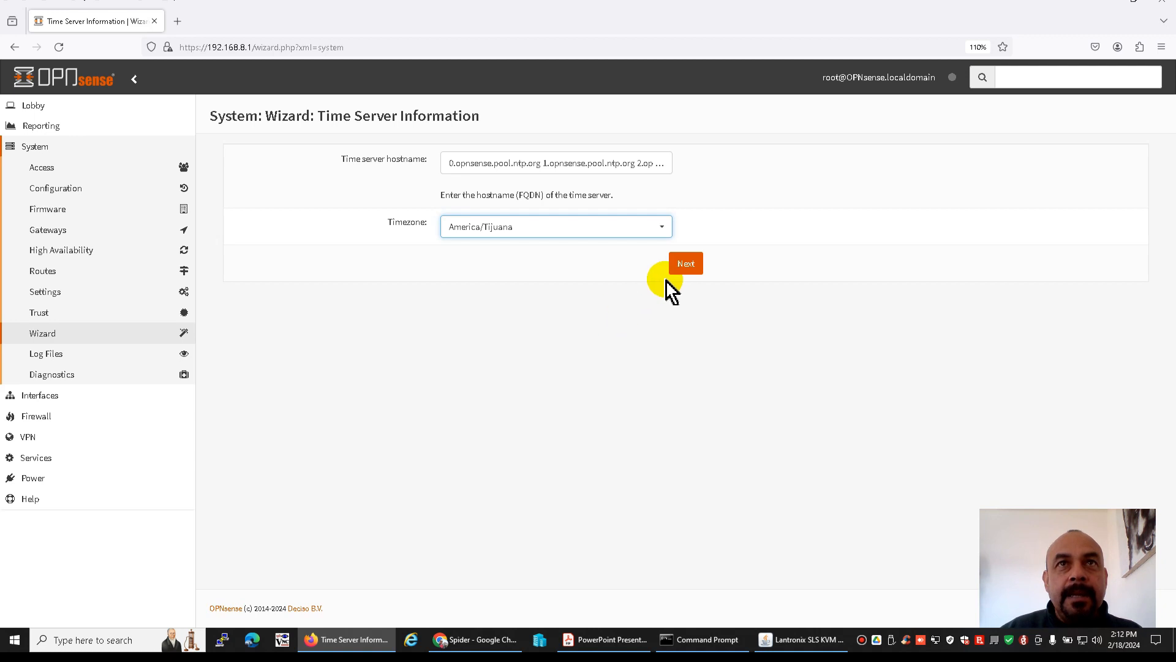
pyautogui.click(687, 265)
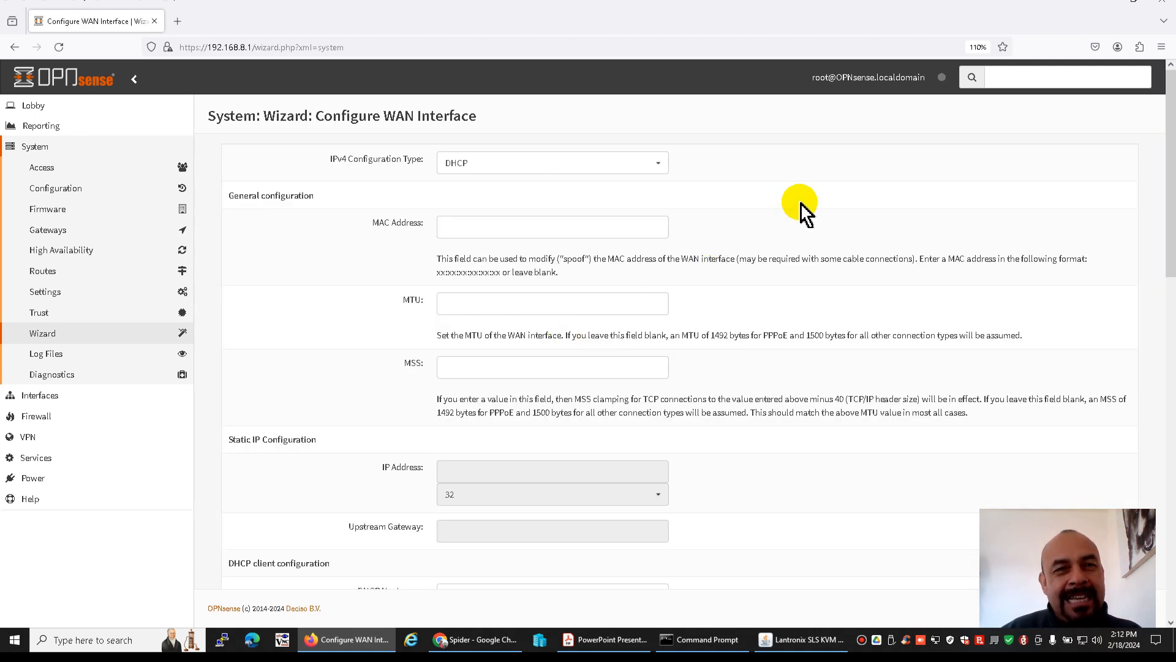
# Keep the WAN interface on DHCP and the LAN interface at 192.168.8.1 with subnet mask 24
pyautogui.scroll(-15, 805, 211)
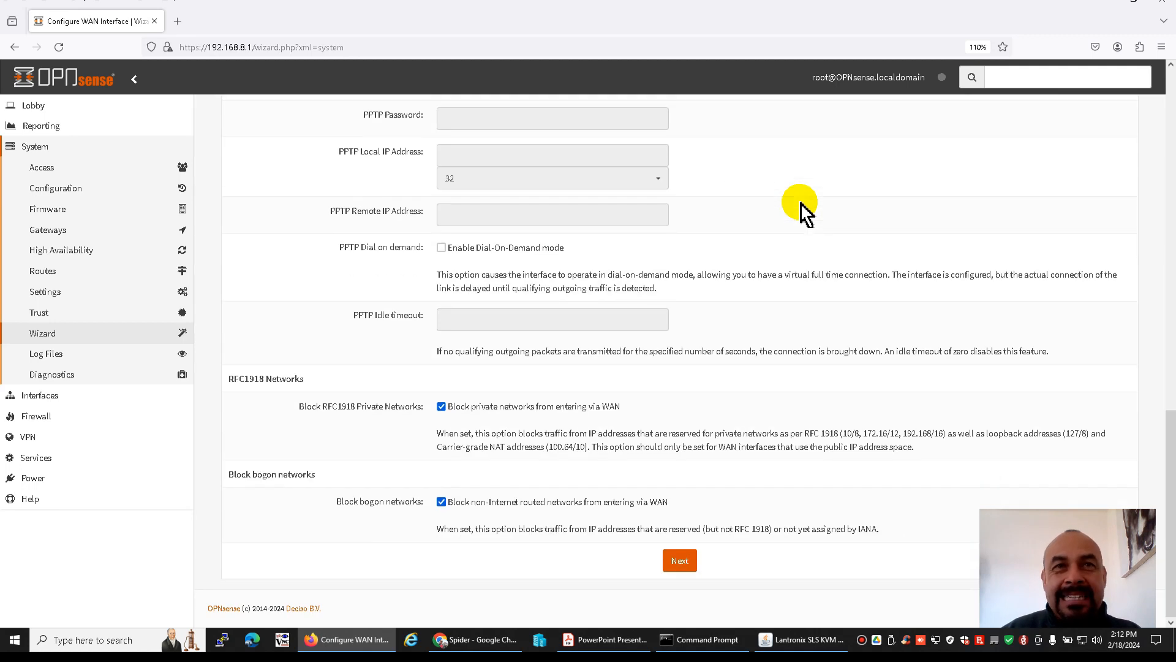
pyautogui.click(680, 560)
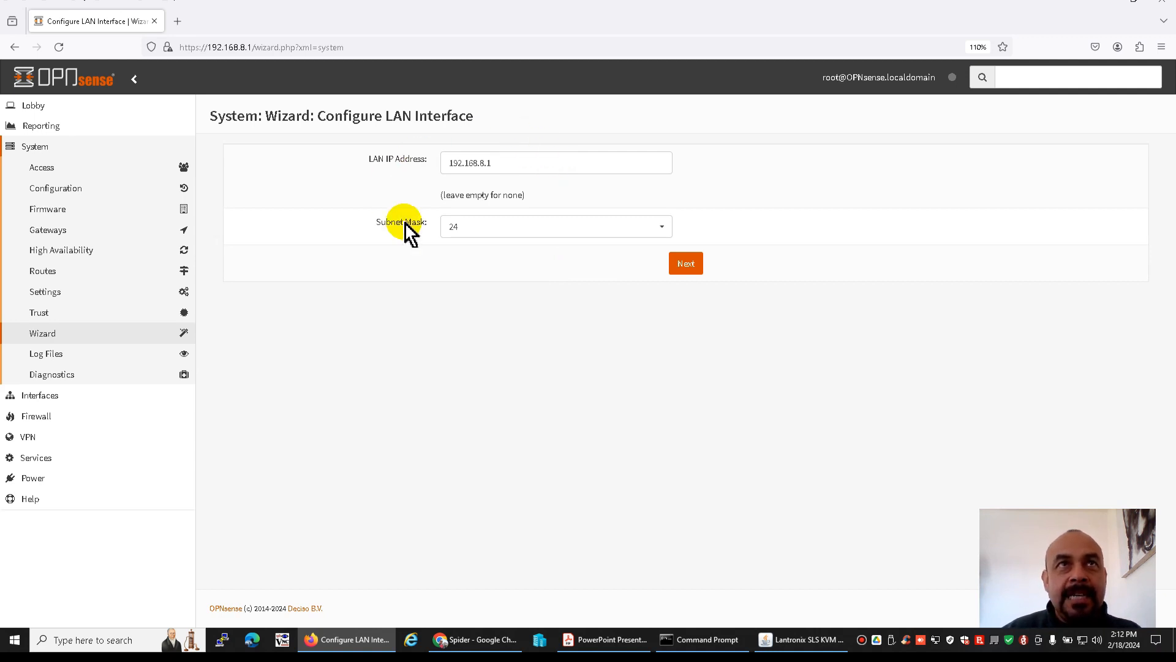
pyautogui.click(681, 263)
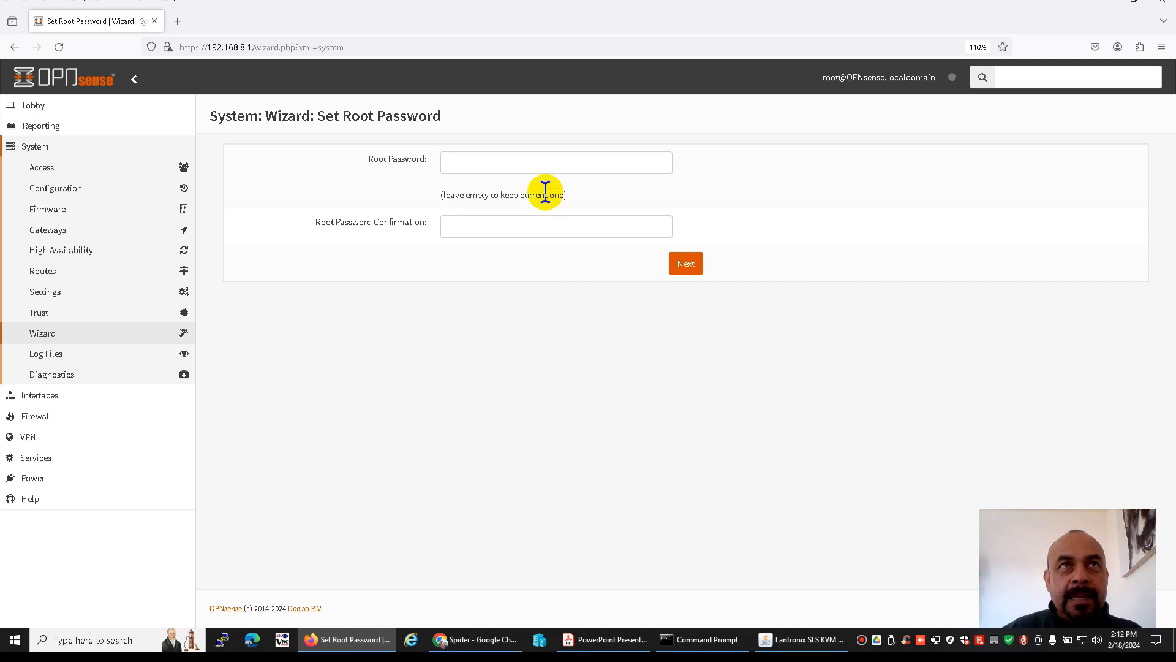
# Set a new root password, enter it again as confirmation, and reload the configuration to apply the wizard's changes
pyautogui.click(539, 164)
pyautogui.write('••••••')
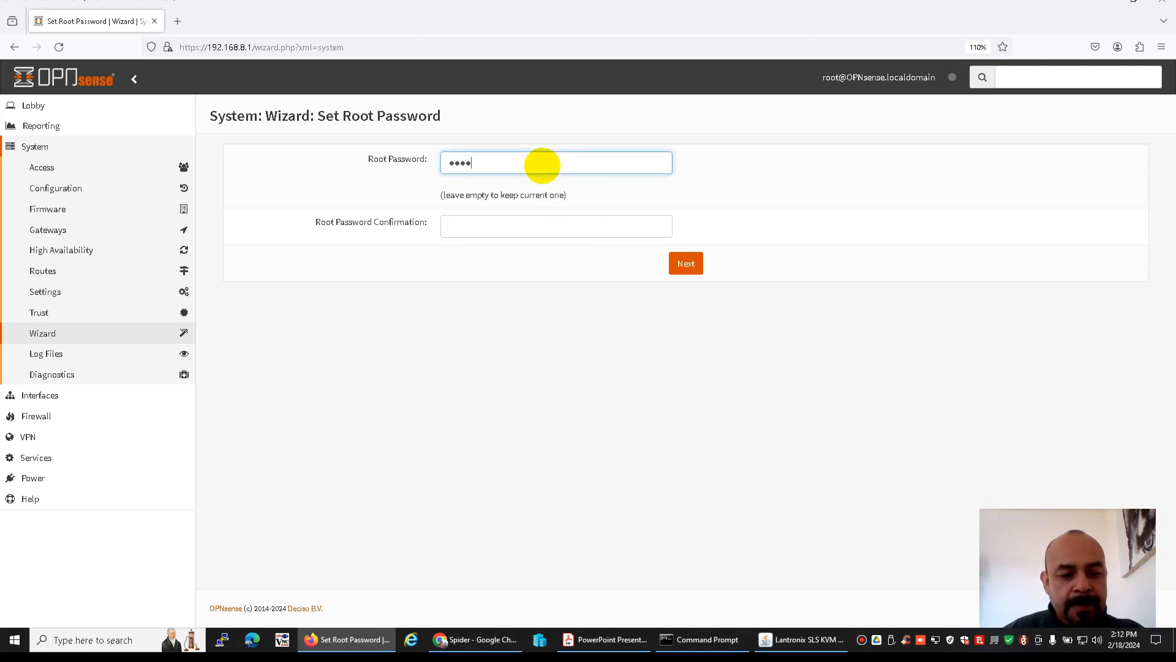
pyautogui.click(525, 219)
pyautogui.write('••••••')
pyautogui.click(687, 264)
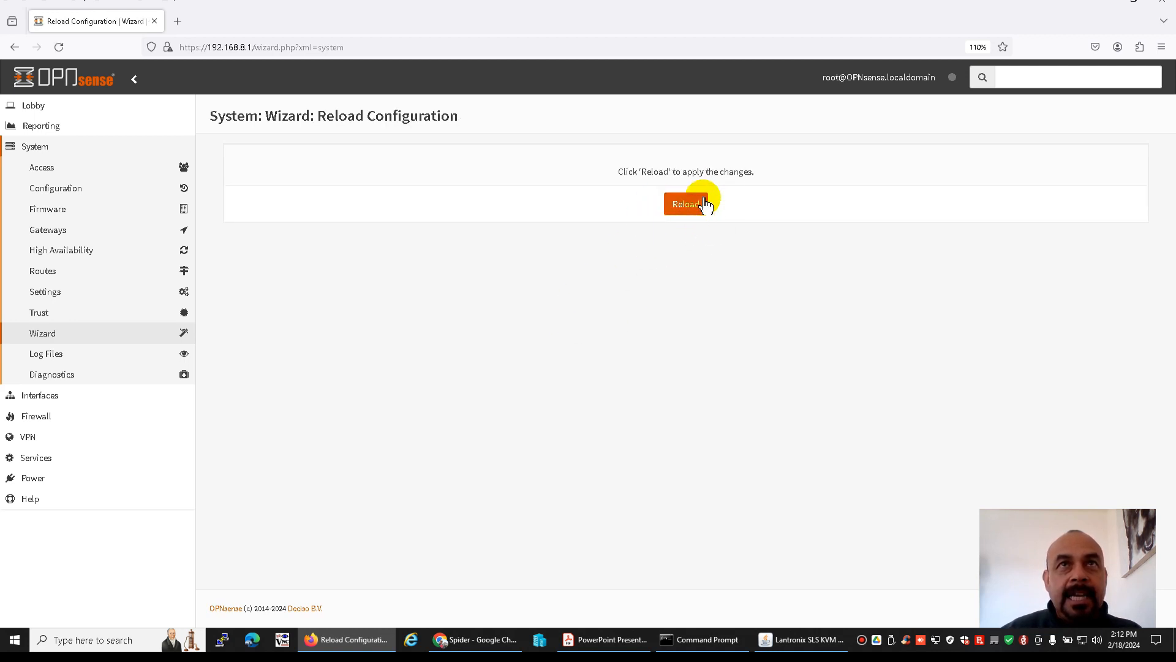
pyautogui.click(681, 213)
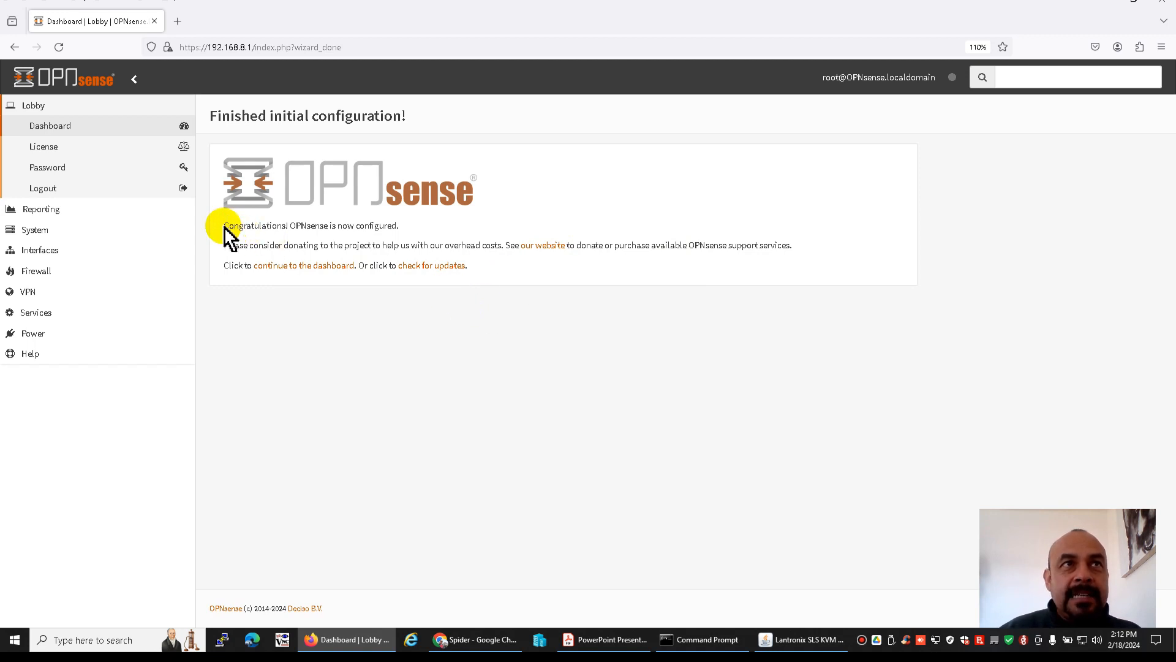
# Read the wizard's completion message, and examine the dashboard's system information, services, gateways and interfaces
pyautogui.moveTo(224, 227); pyautogui.dragTo(412, 237)
pyautogui.click(408, 238)
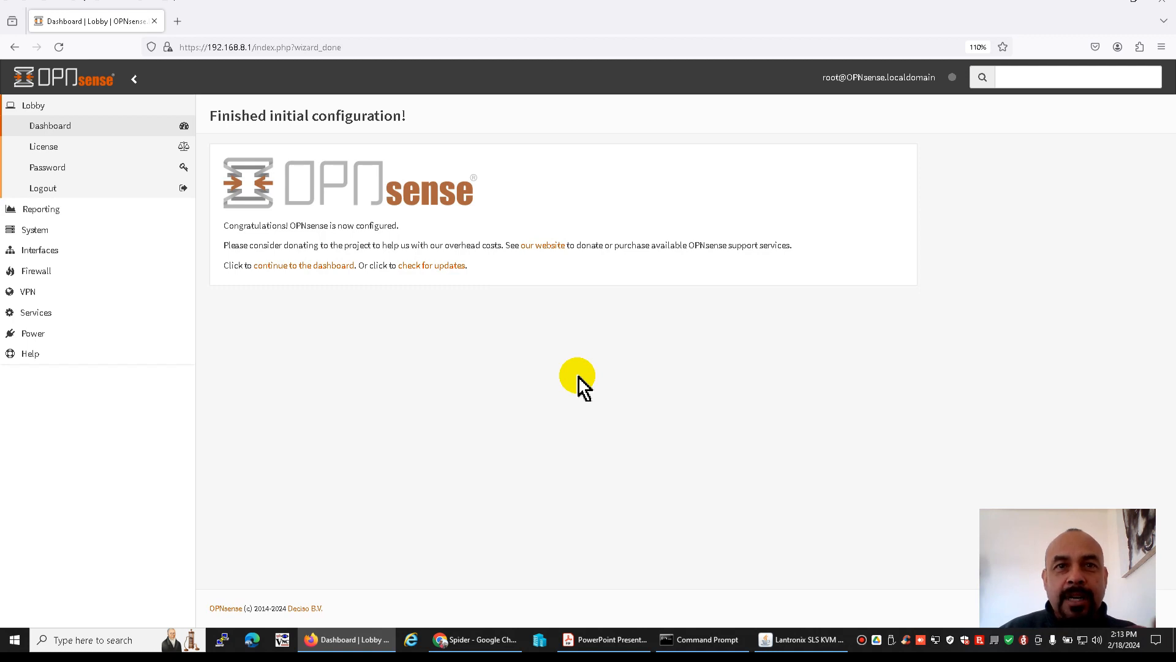
pyautogui.click(51, 127)
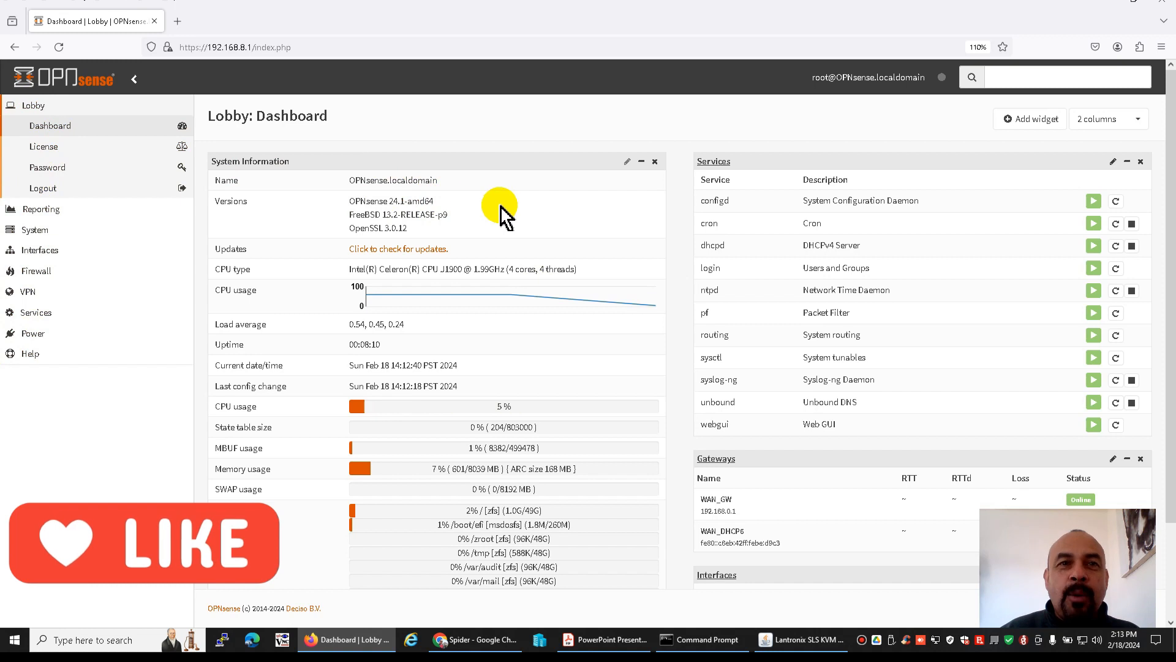
pyautogui.moveTo(349, 180); pyautogui.dragTo(444, 186)
pyautogui.moveTo(350, 200); pyautogui.dragTo(392, 200)
pyautogui.click(446, 210)
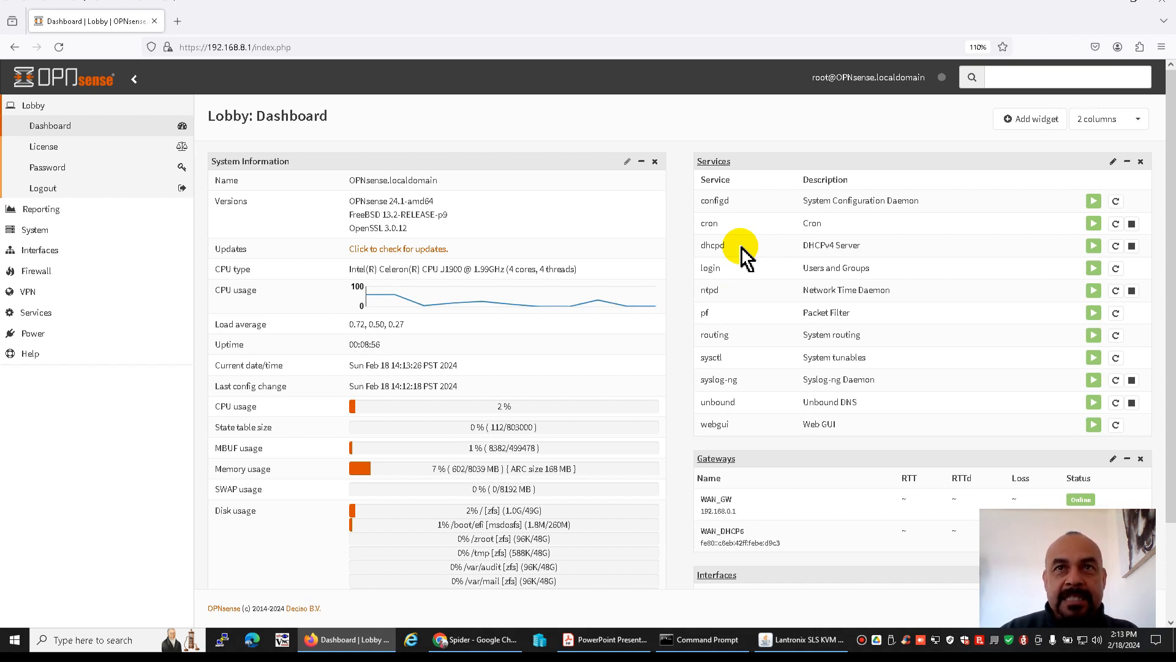
pyautogui.click(37, 232)
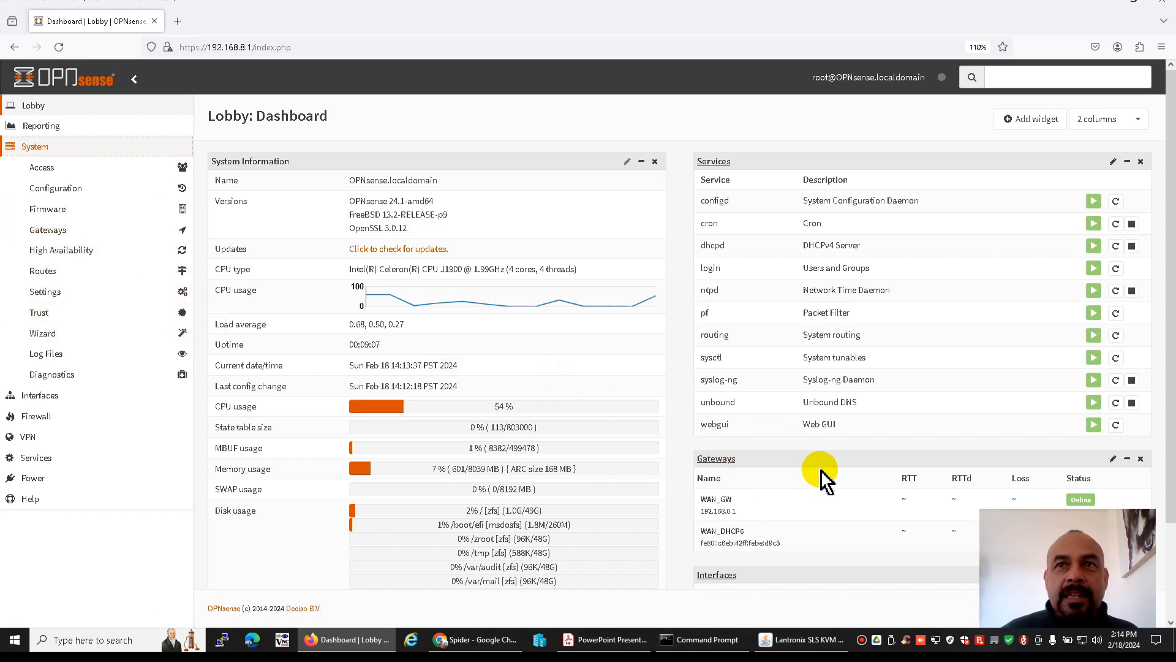
pyautogui.scroll(-3, 831, 537)
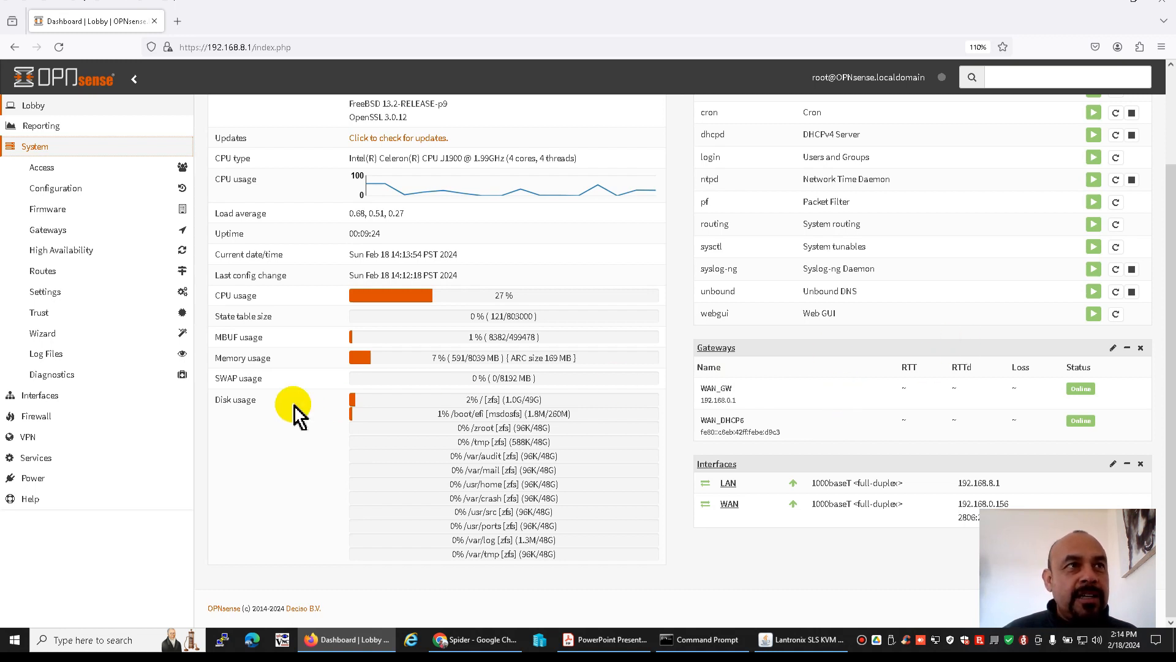
# Set the WAN interface's IPv6 configuration type to None, then save and apply the change
pyautogui.click(39, 399)
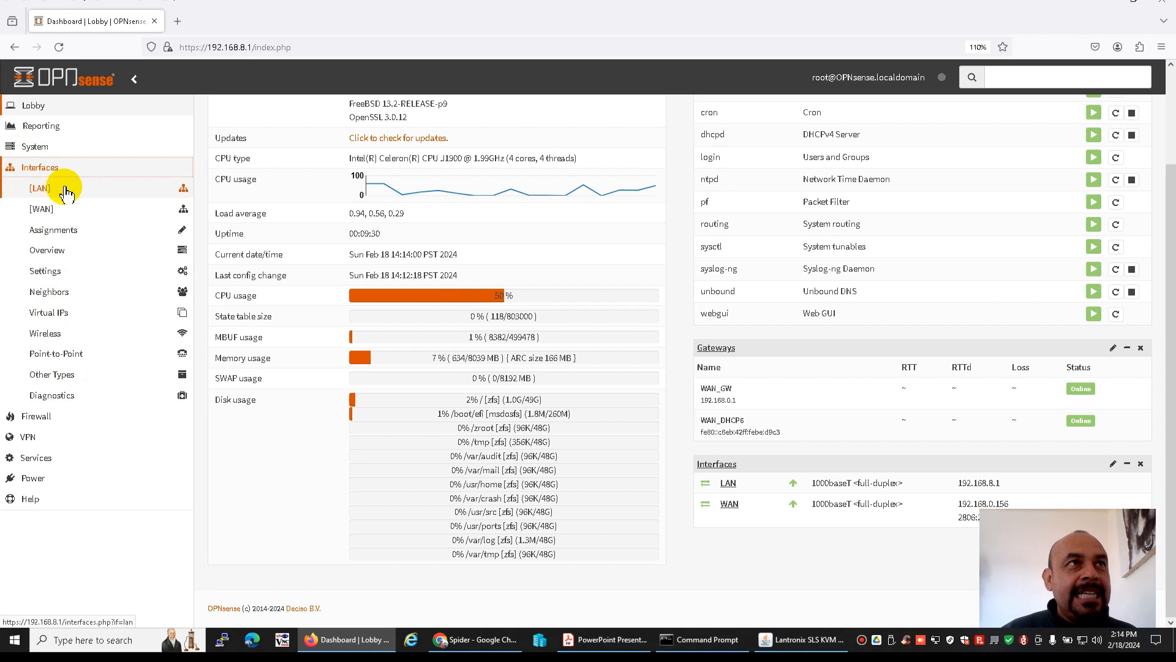
pyautogui.click(46, 210)
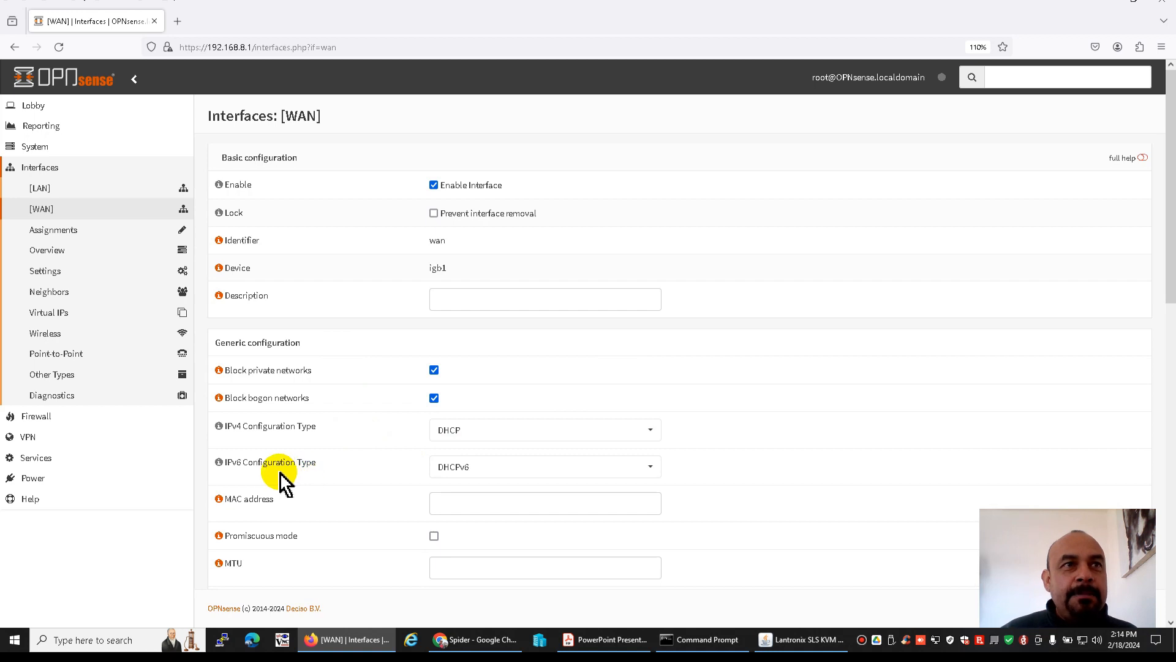
pyautogui.click(475, 473)
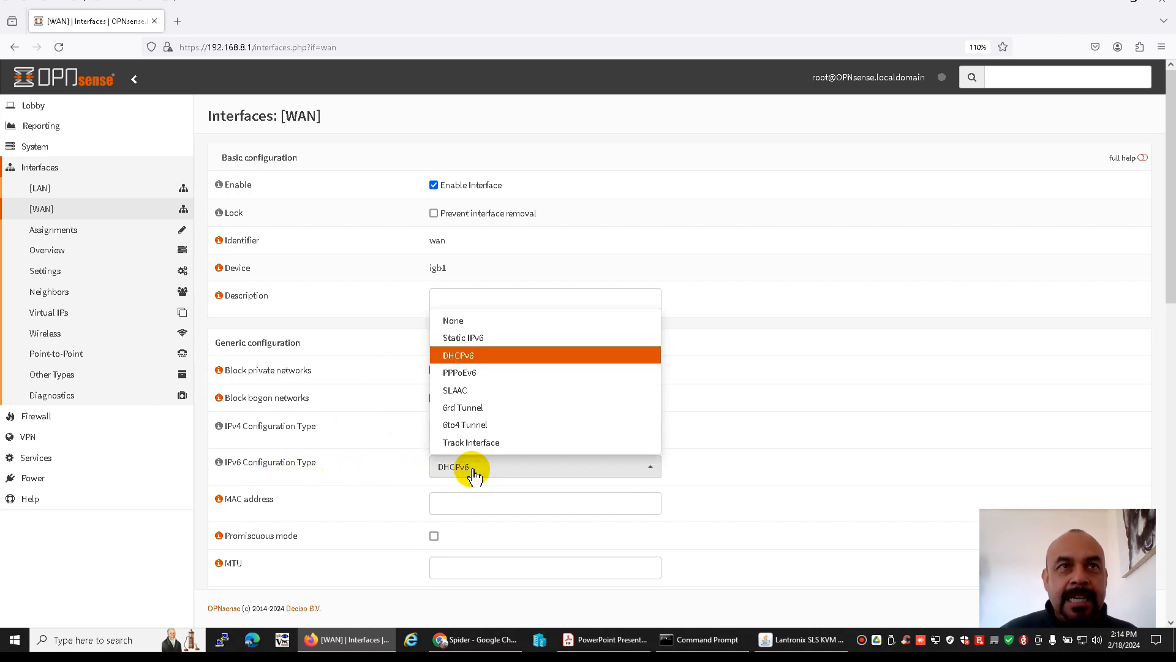
pyautogui.click(462, 319)
pyautogui.scroll(-10, 890, 358)
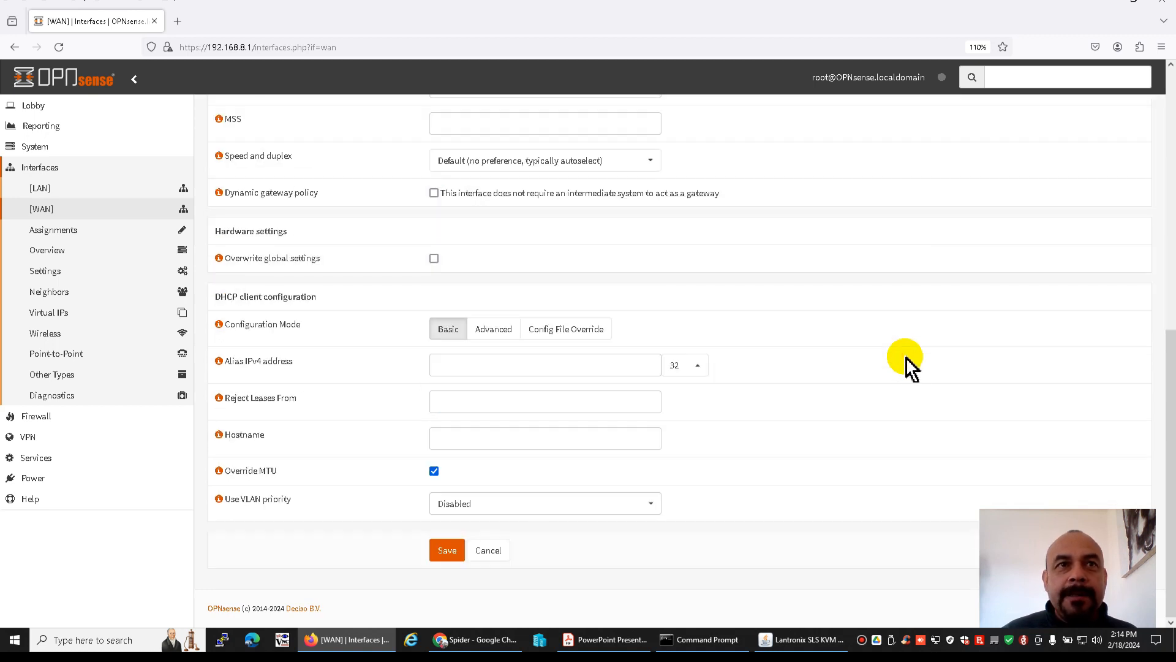
pyautogui.click(447, 550)
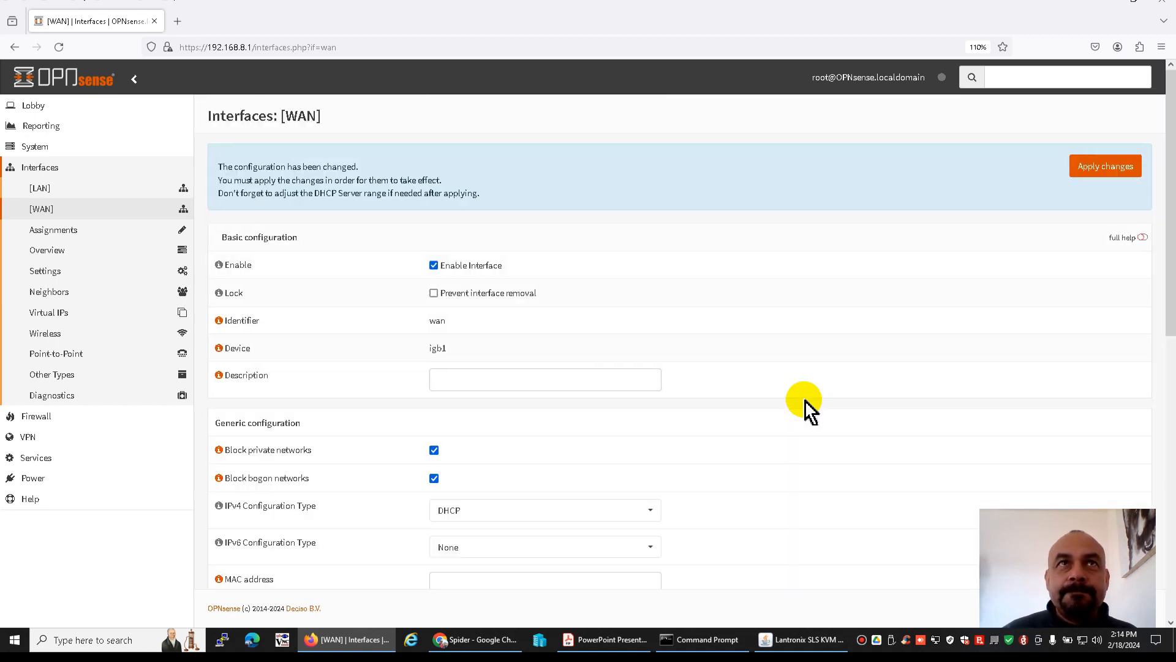
pyautogui.click(1115, 170)
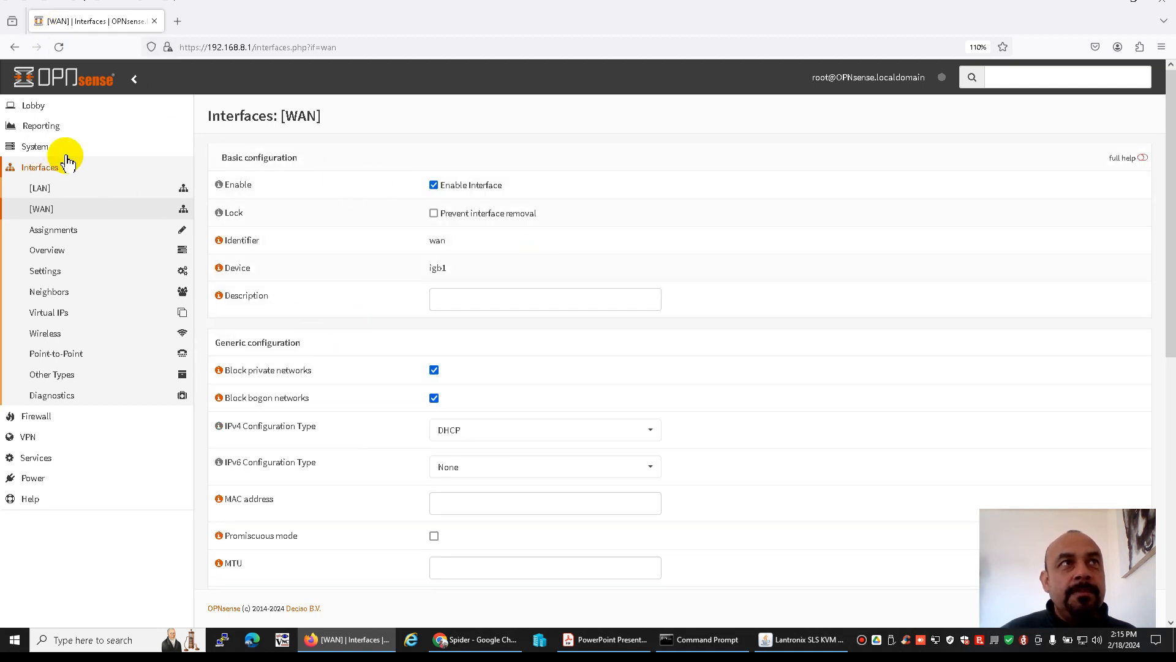
# Check the gateways and interfaces listed on the dashboard
pyautogui.click(37, 105)
pyautogui.click(77, 132)
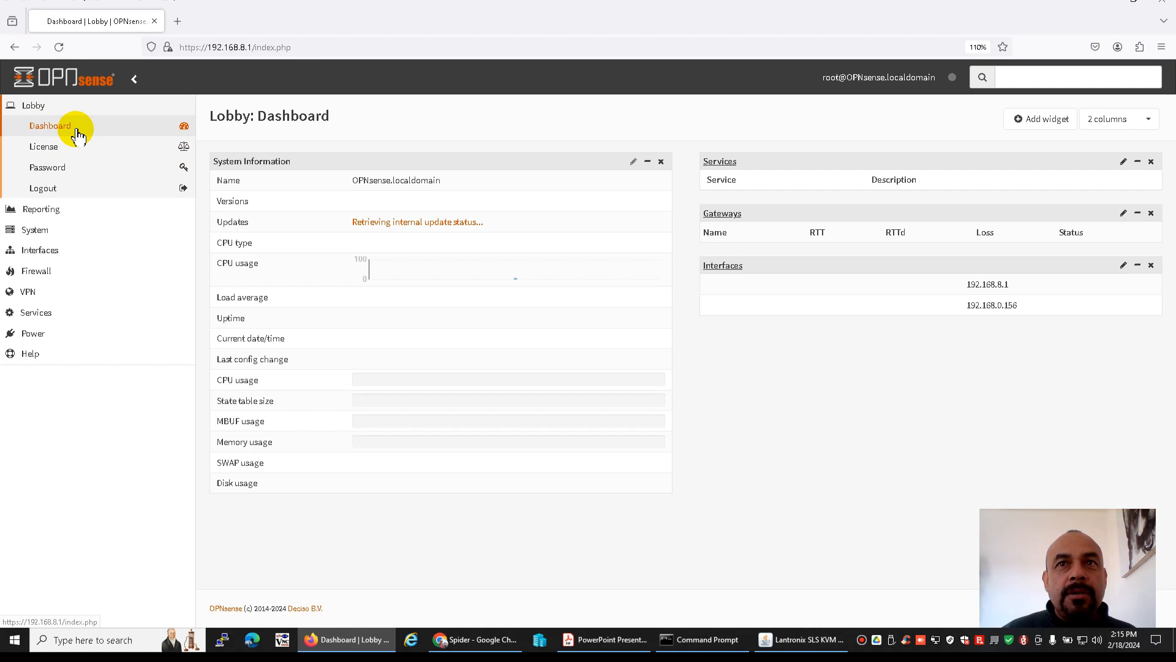
pyautogui.scroll(-2, 836, 421)
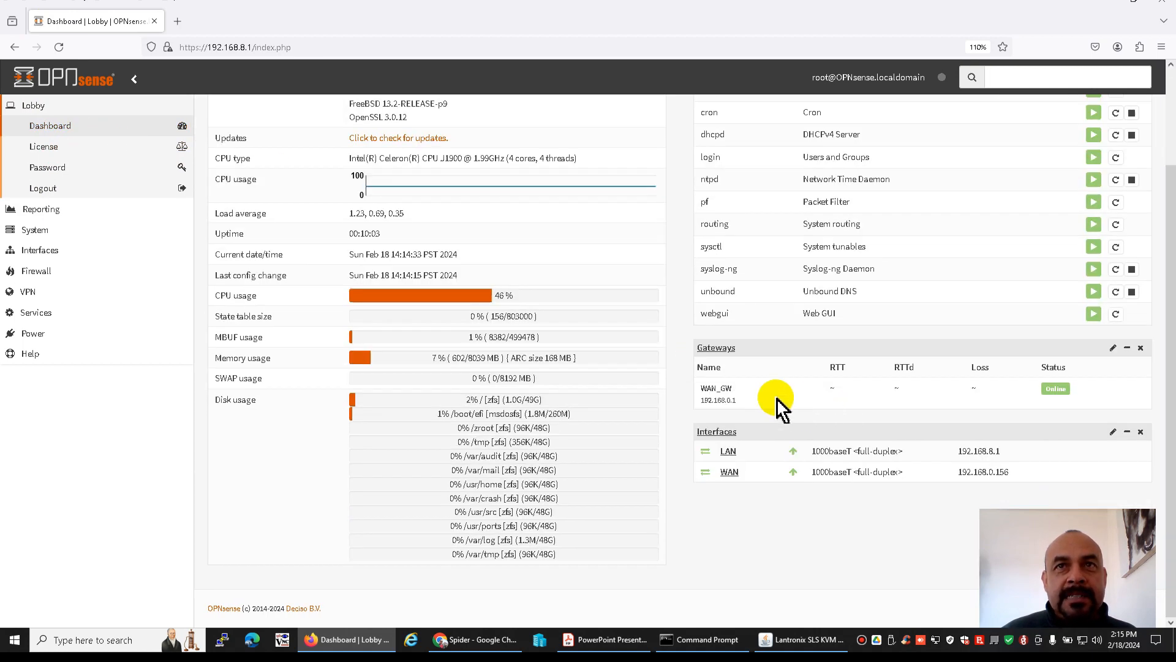
pyautogui.scroll(2, 570, 433)
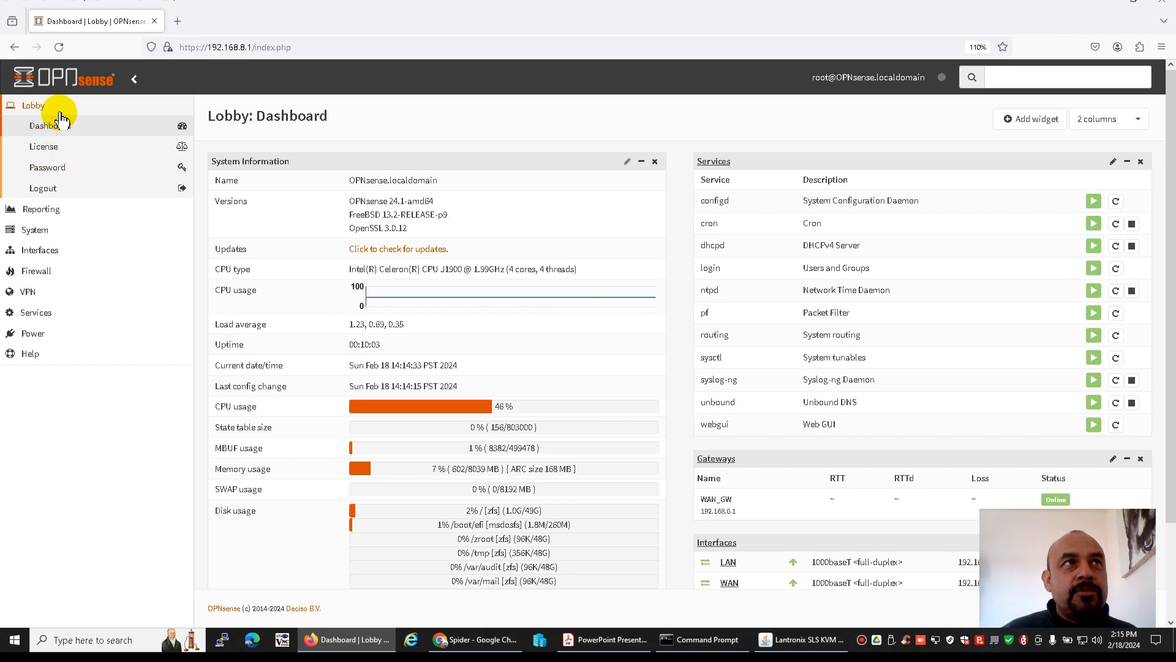
# Look over the license page, the password page and the available reporting sections
pyautogui.click(53, 149)
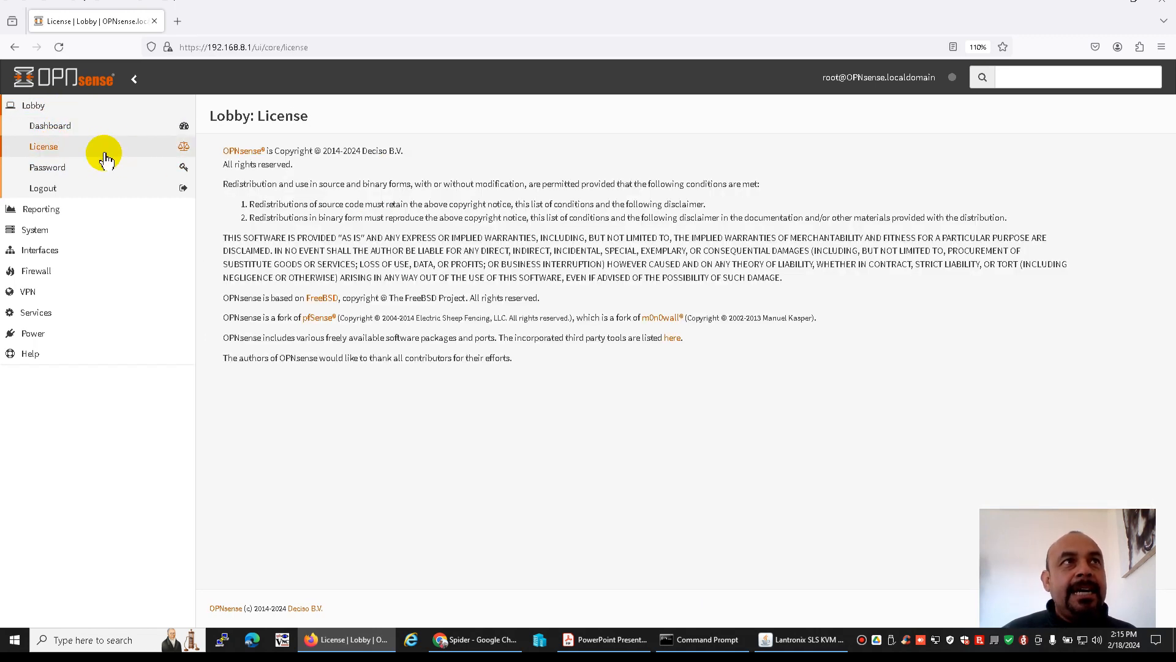
pyautogui.click(51, 166)
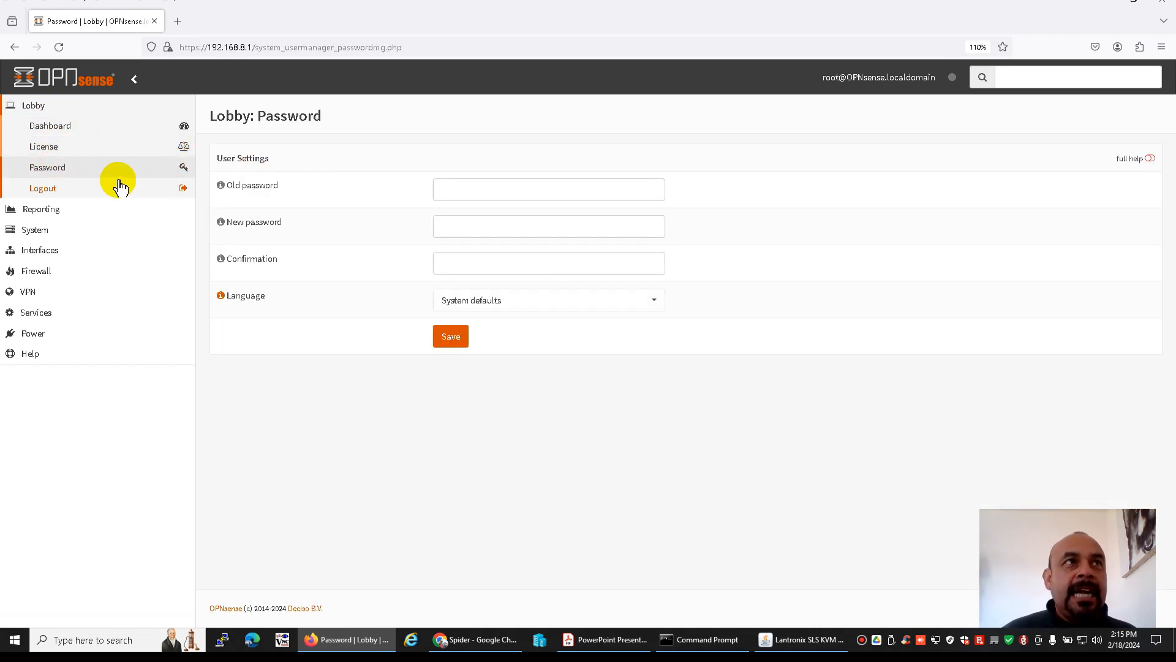
pyautogui.click(47, 209)
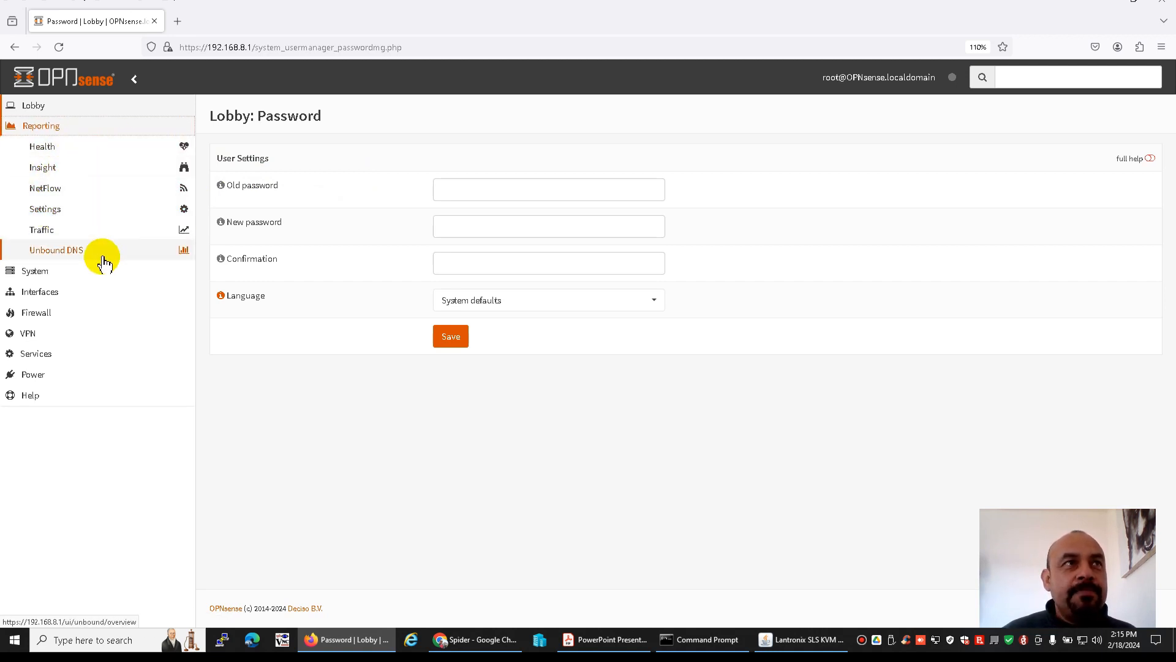
# Edit the WAN_GW gateway with monitor IP 8.8.4.4 and description GW1_WAN1, then save and apply it
pyautogui.click(36, 271)
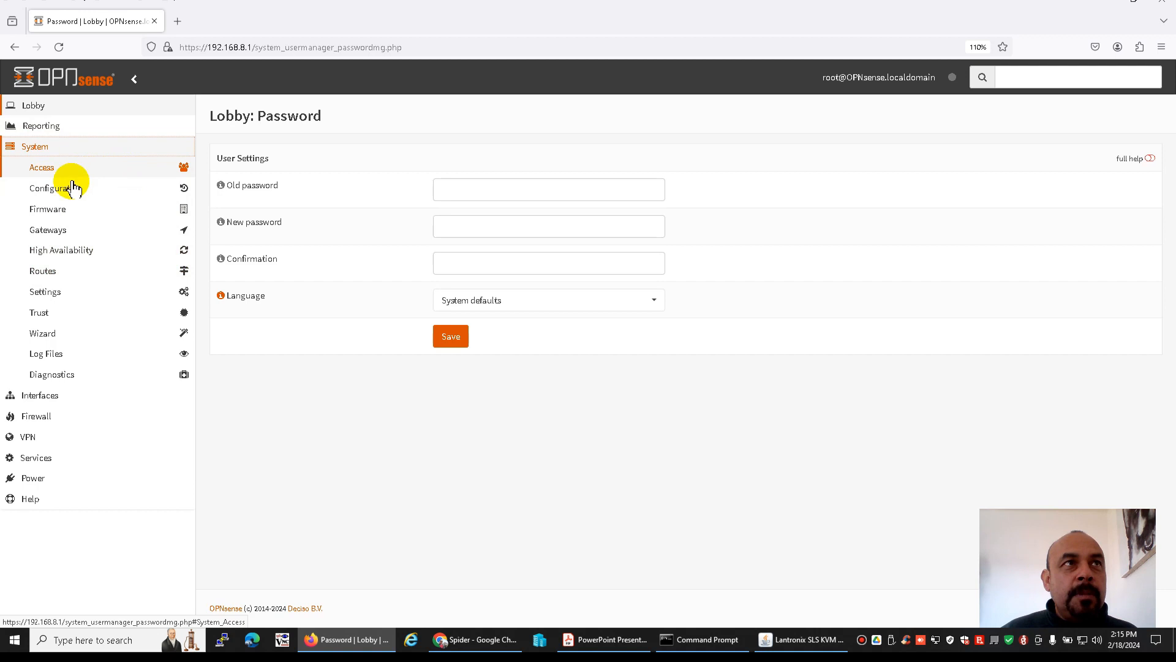
pyautogui.click(59, 234)
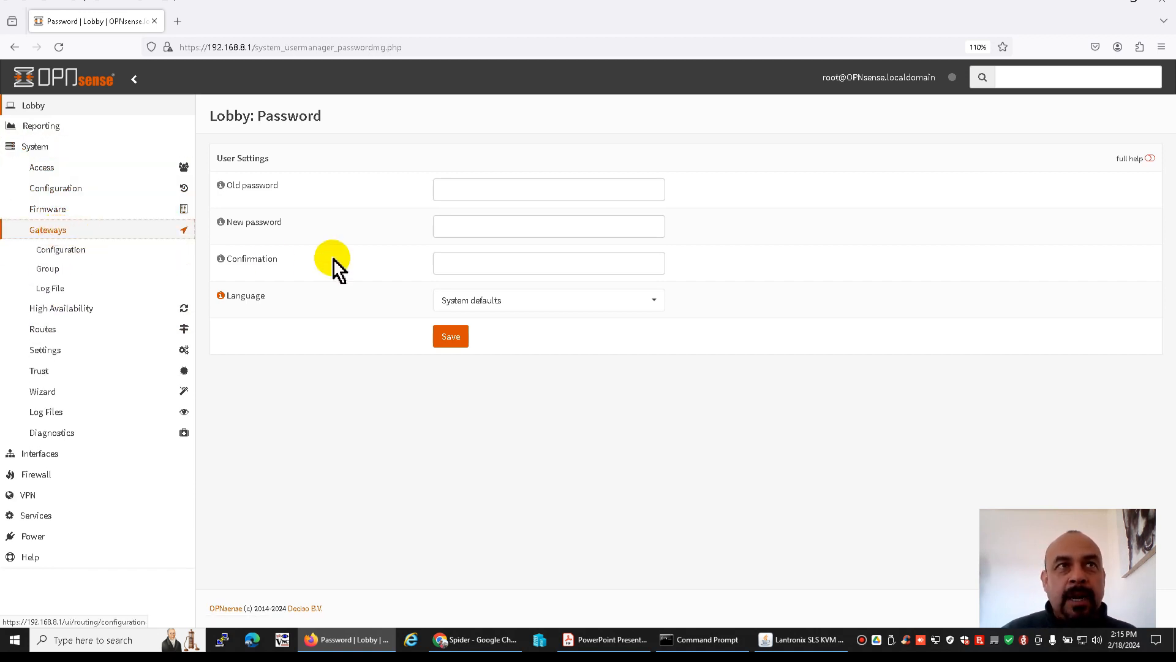
pyautogui.click(66, 252)
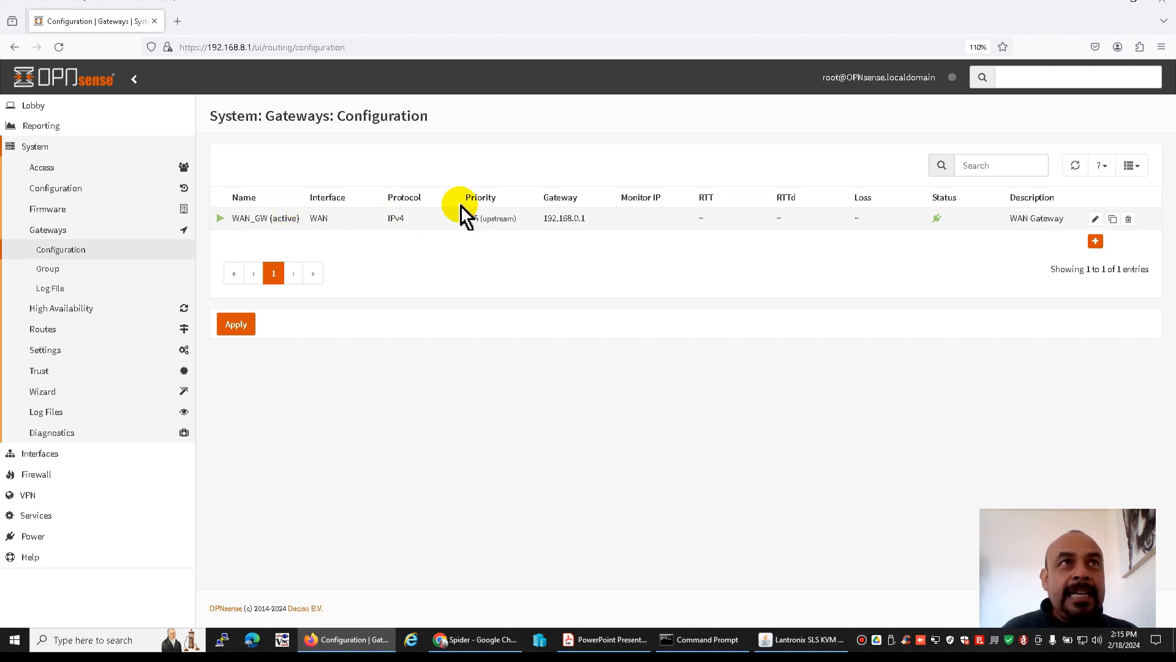
pyautogui.click(1095, 219)
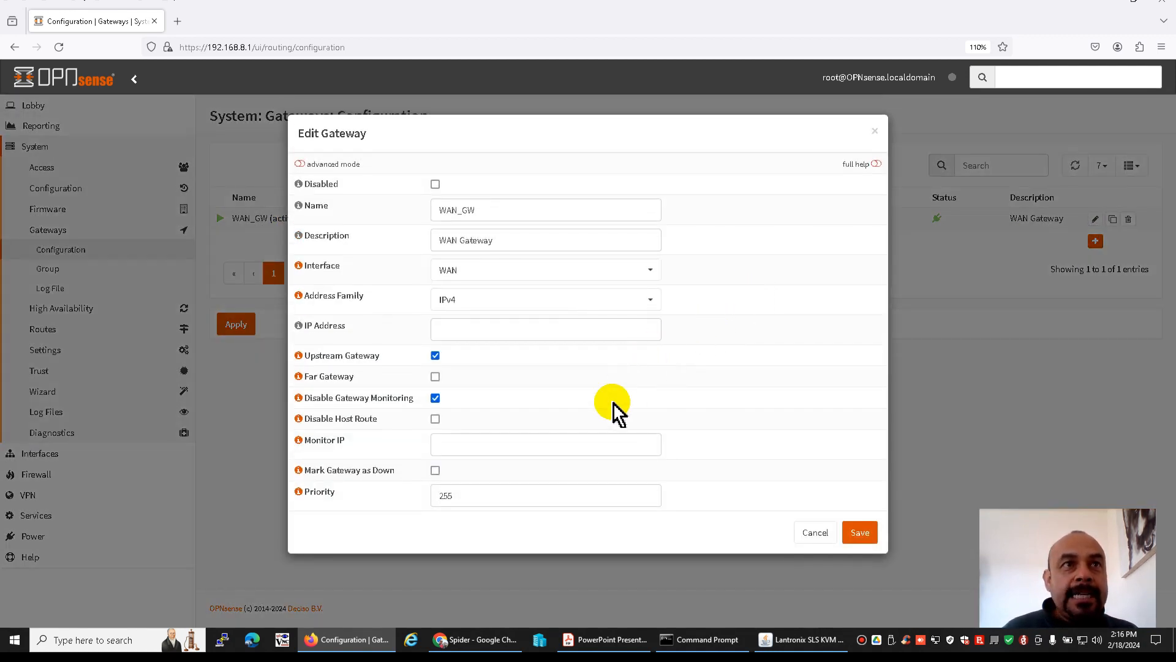
pyautogui.click(500, 439)
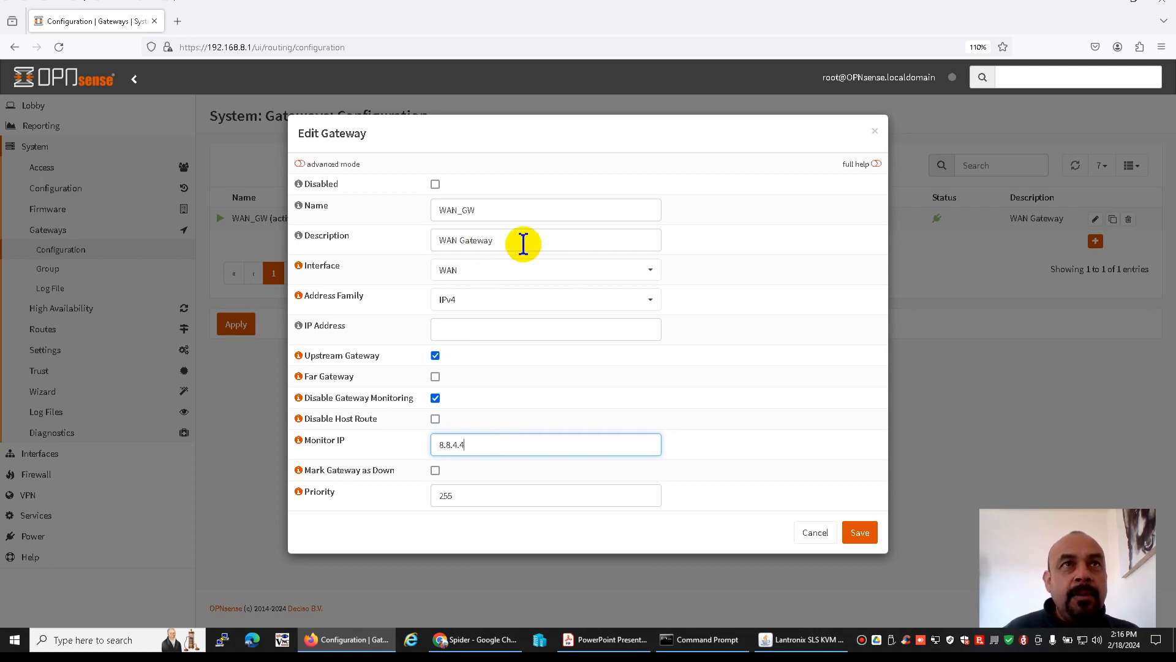
pyautogui.moveTo(525, 242); pyautogui.dragTo(402, 240)
pyautogui.write('GW1_WAN1')
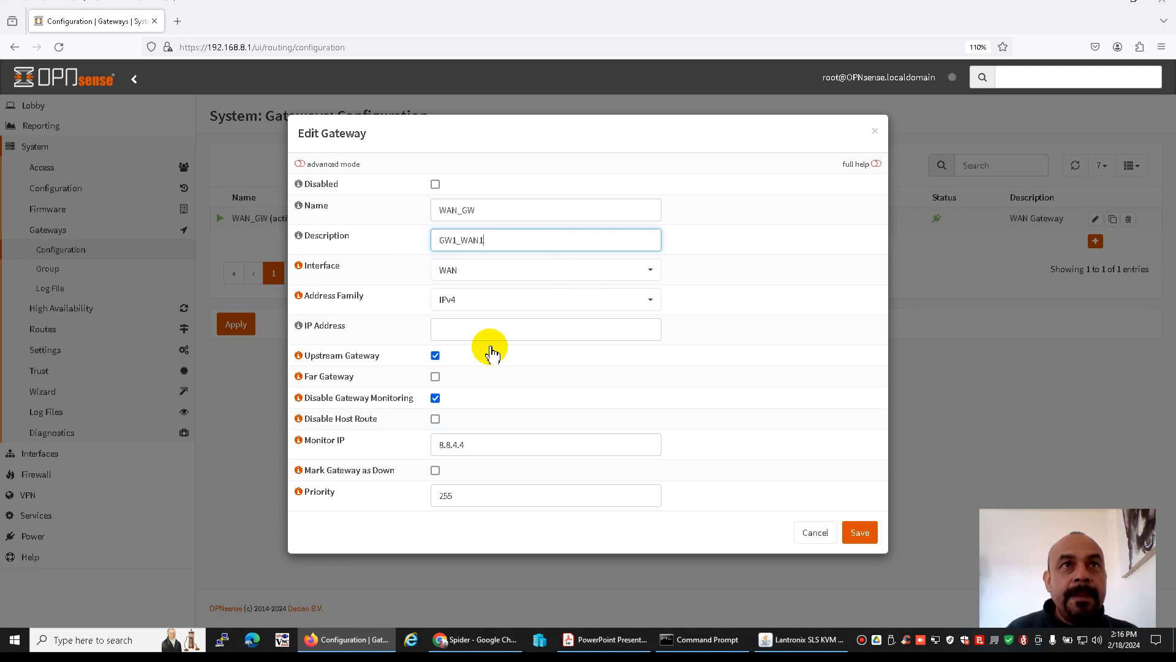
pyautogui.click(859, 534)
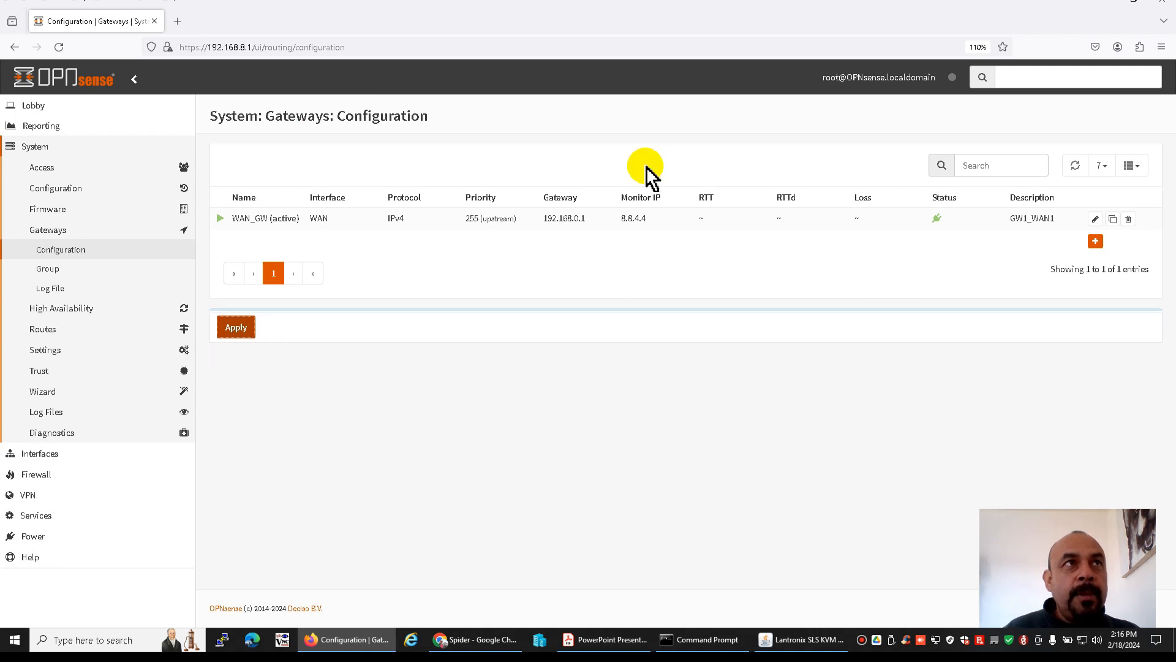
# Check the WAN gateway's status on the dashboard and in the gateway configuration list
pyautogui.click(34, 105)
pyautogui.click(52, 124)
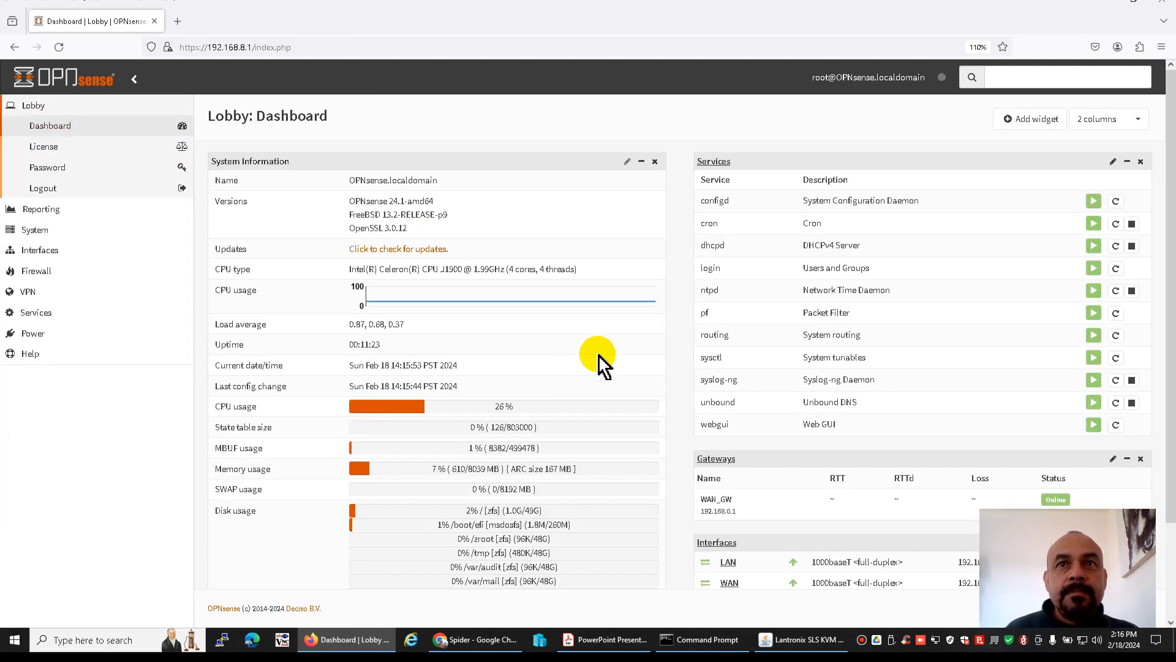
pyautogui.scroll(-3, 872, 380)
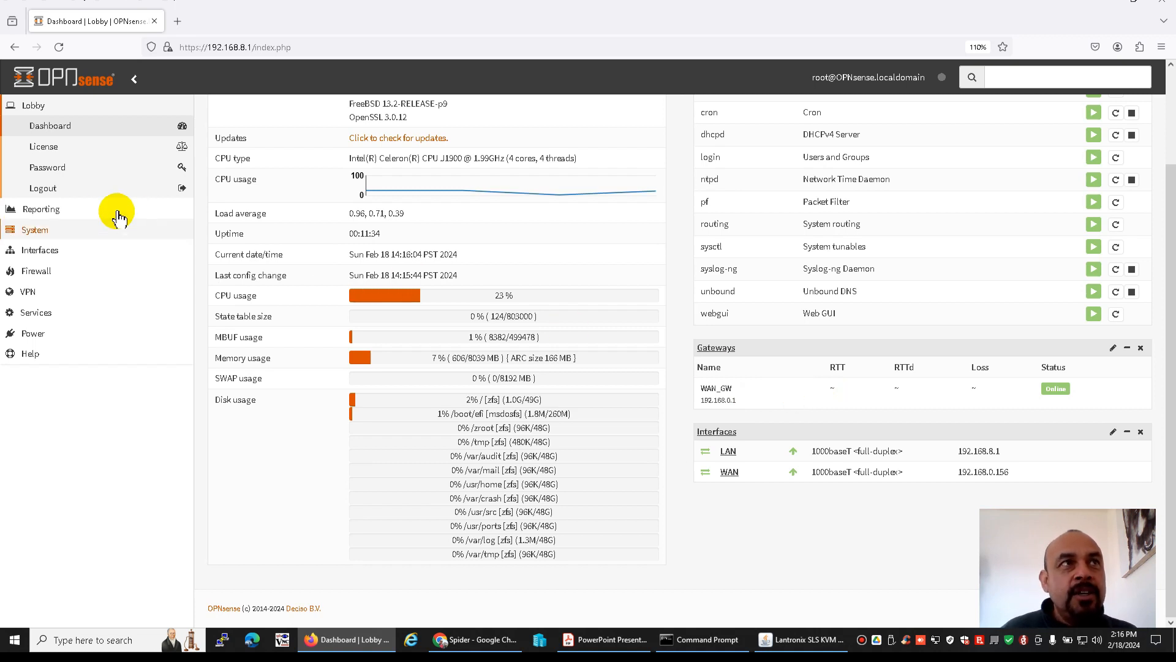
pyautogui.click(34, 229)
pyautogui.click(59, 229)
pyautogui.click(60, 251)
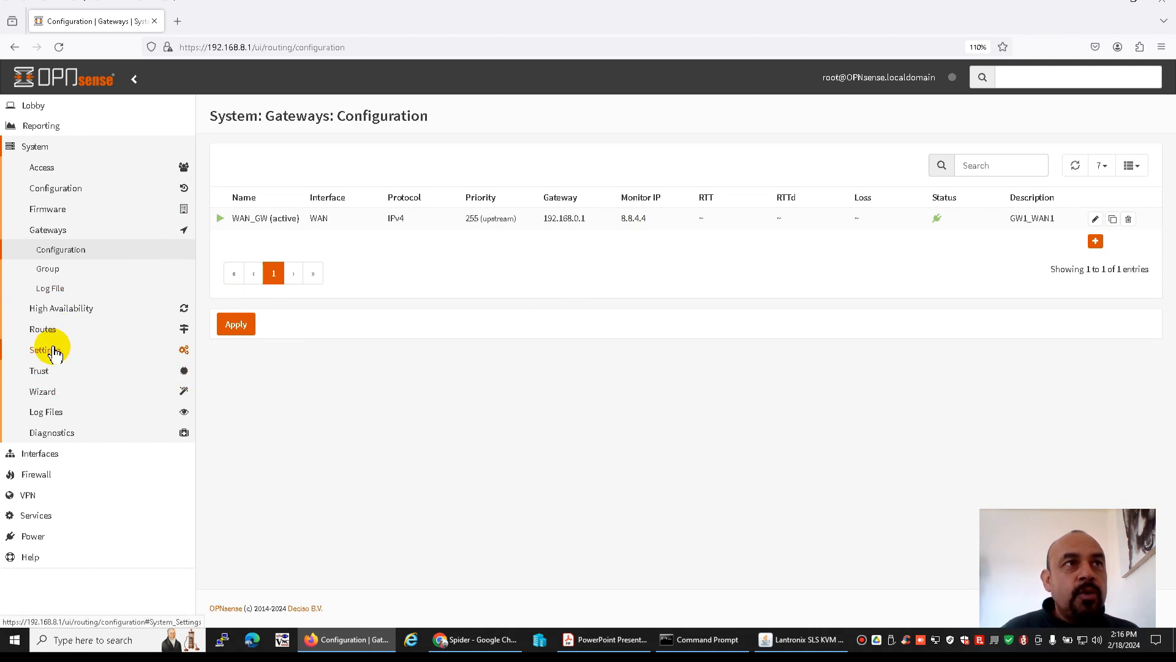
# In the general system settings, set the hostname to firewall and the domain to bos.local, and save the changes
pyautogui.click(49, 351)
pyautogui.click(57, 371)
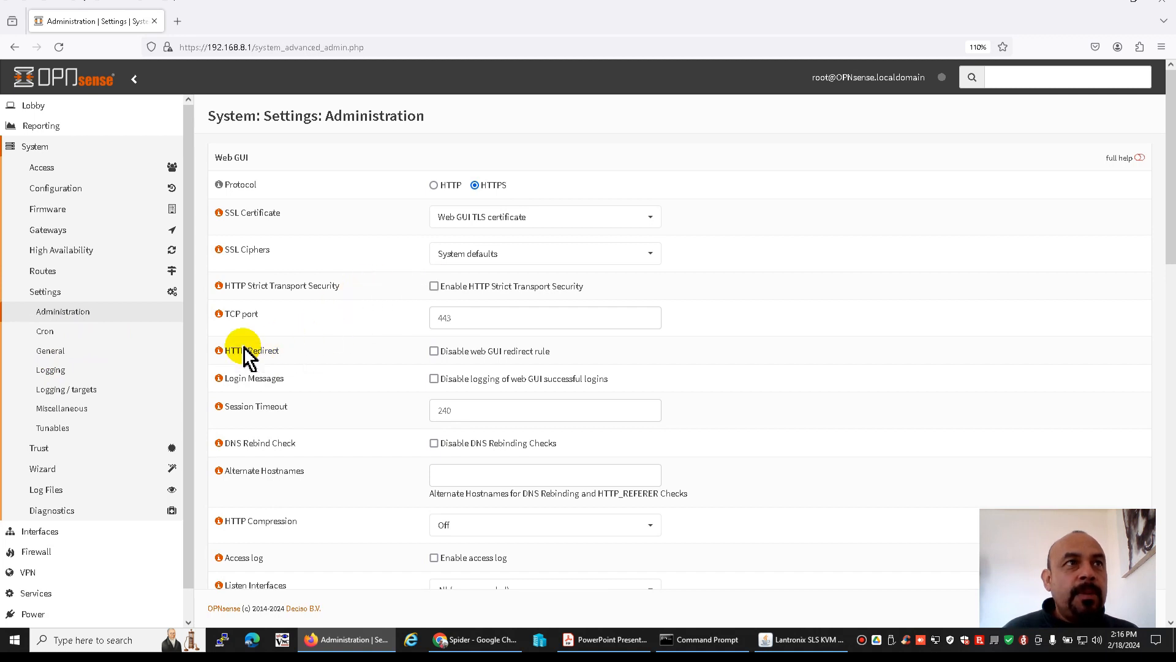
pyautogui.click(50, 352)
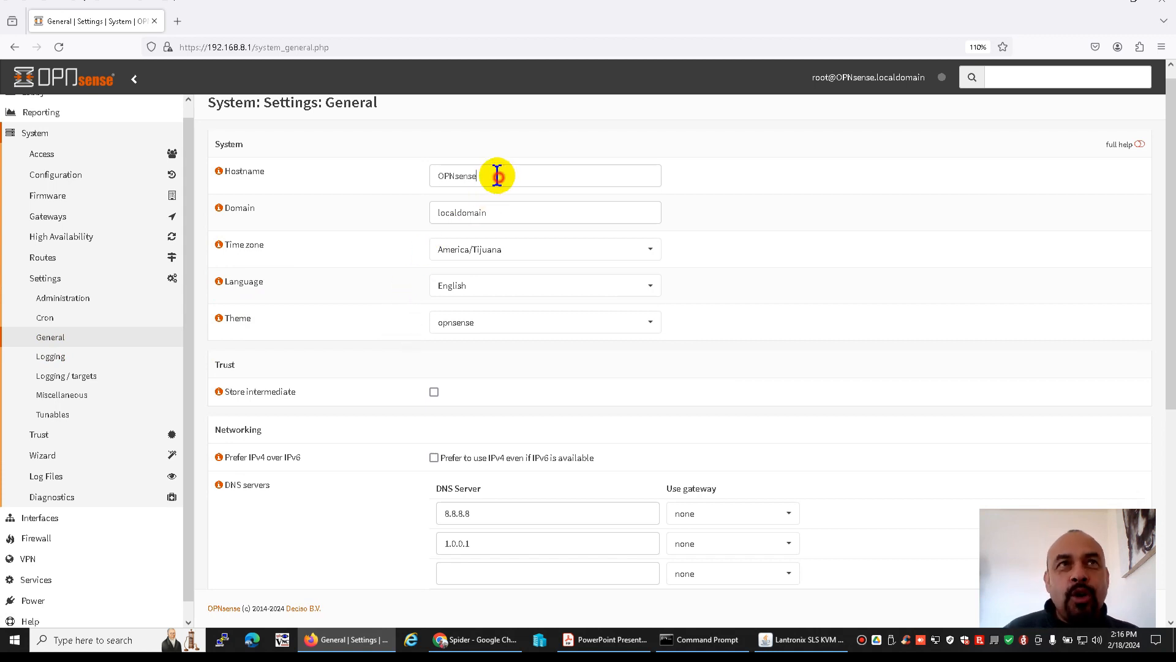
pyautogui.moveTo(499, 178); pyautogui.dragTo(391, 182)
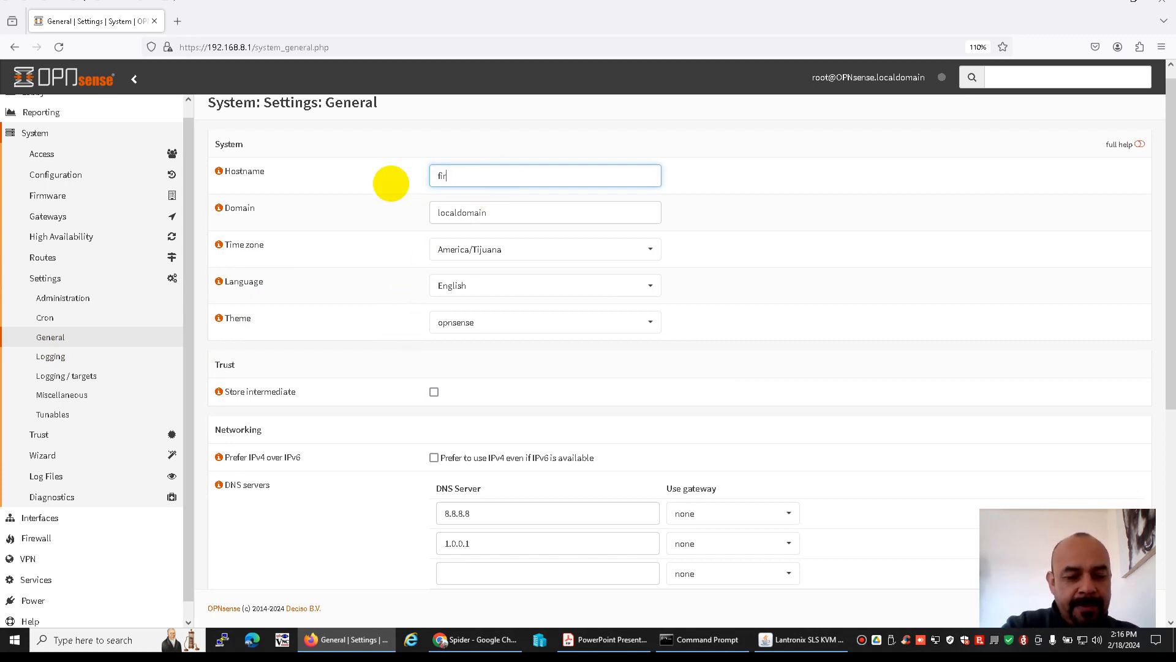
pyautogui.press('Tab')
pyautogui.press('Tab')
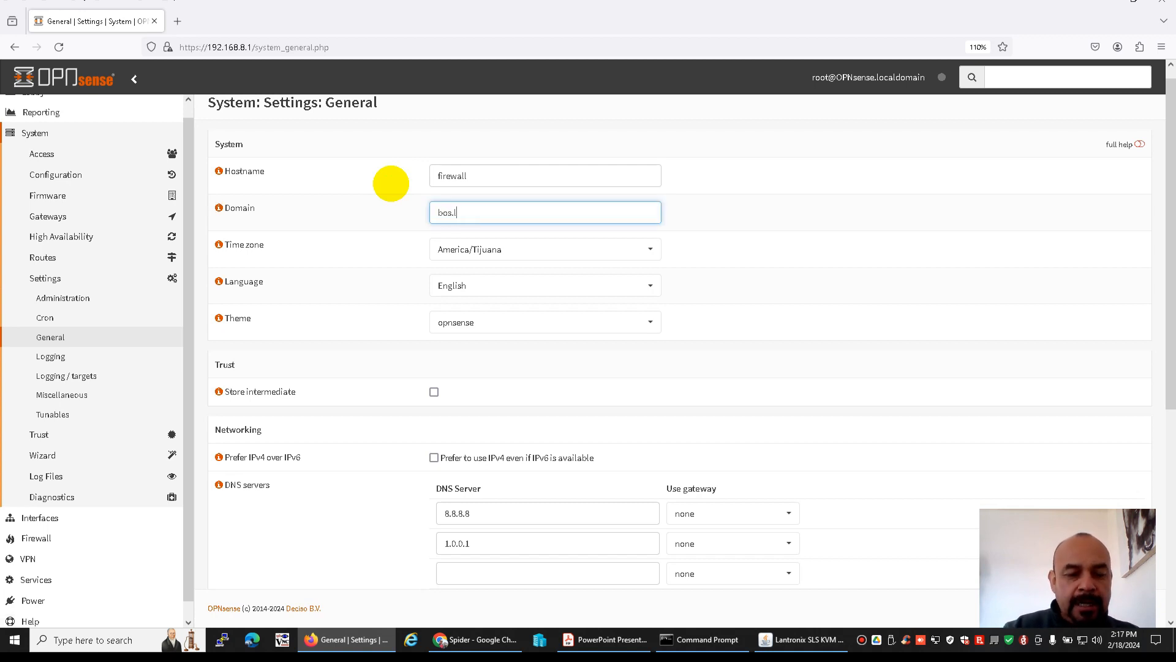
pyautogui.scroll(-5, 606, 339)
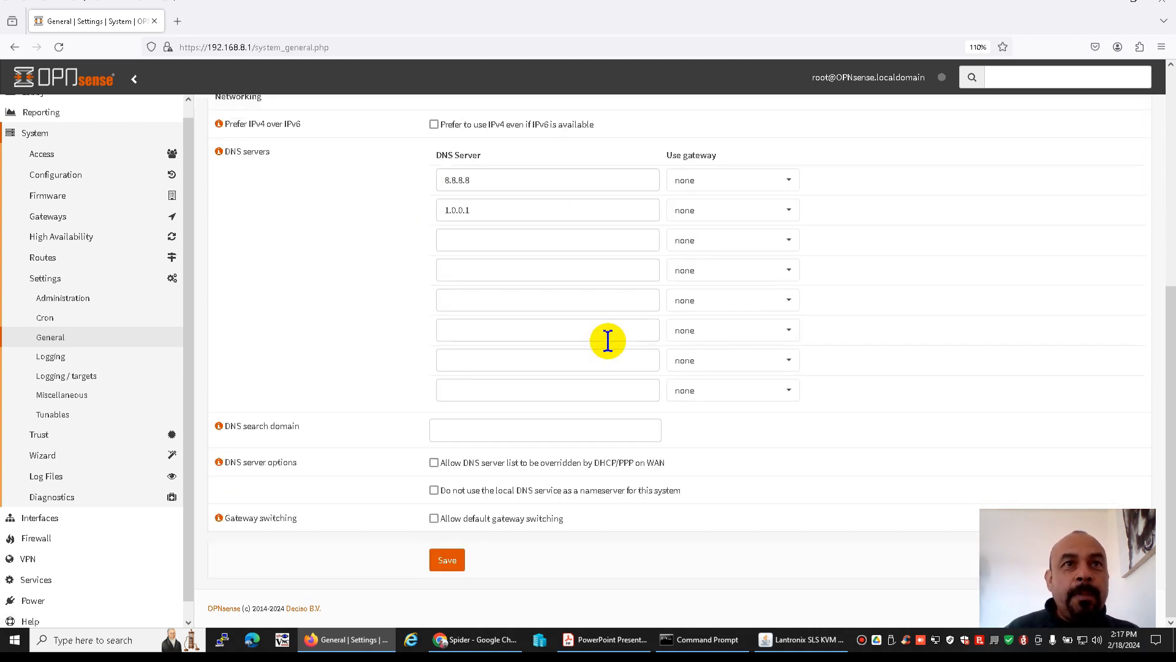
pyautogui.click(447, 560)
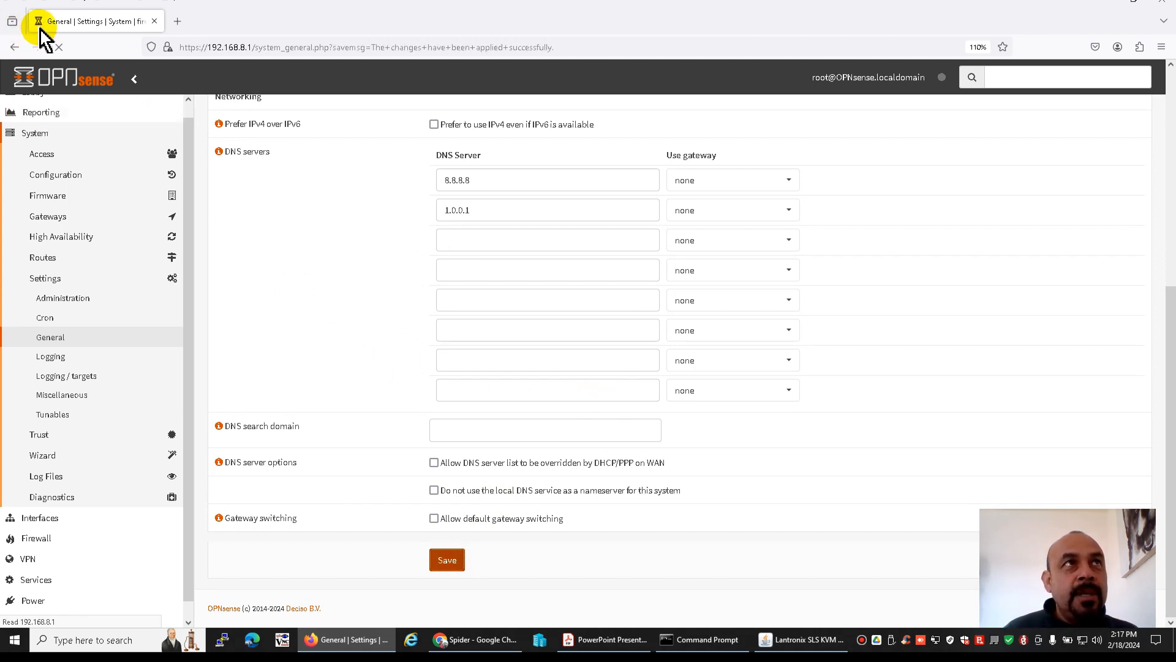
# Return to the dashboard and check the firewall's name in the system information
pyautogui.scroll(1, 109, 180)
pyautogui.click(31, 109)
pyautogui.click(49, 125)
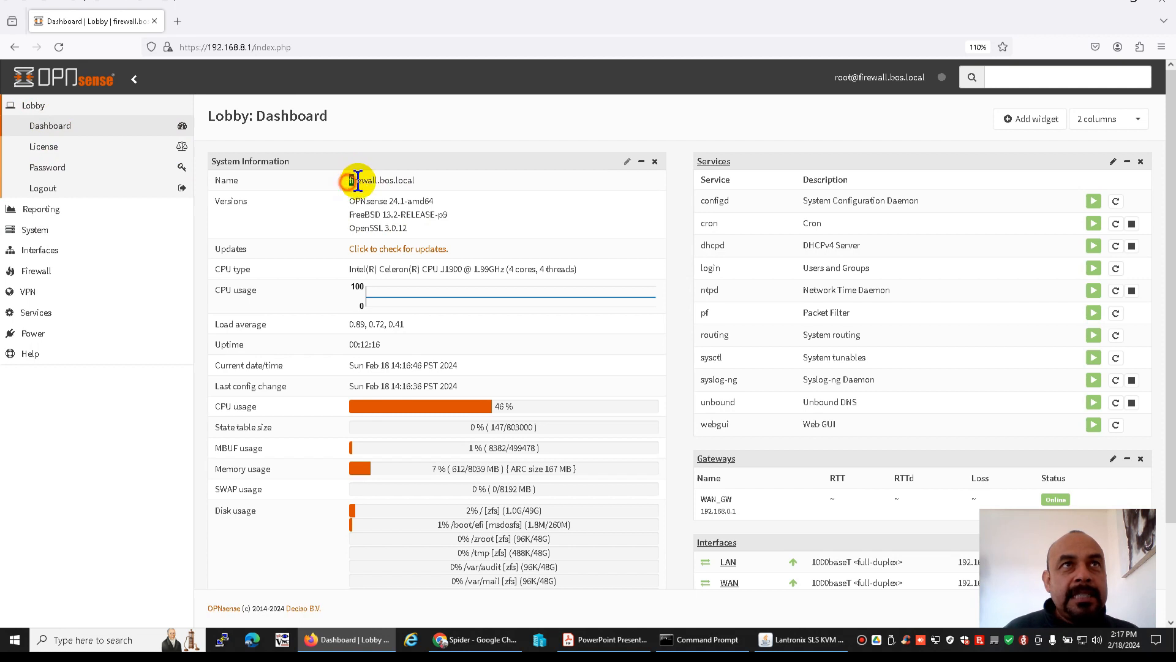
pyautogui.moveTo(350, 179); pyautogui.dragTo(421, 183)
pyautogui.click(432, 191)
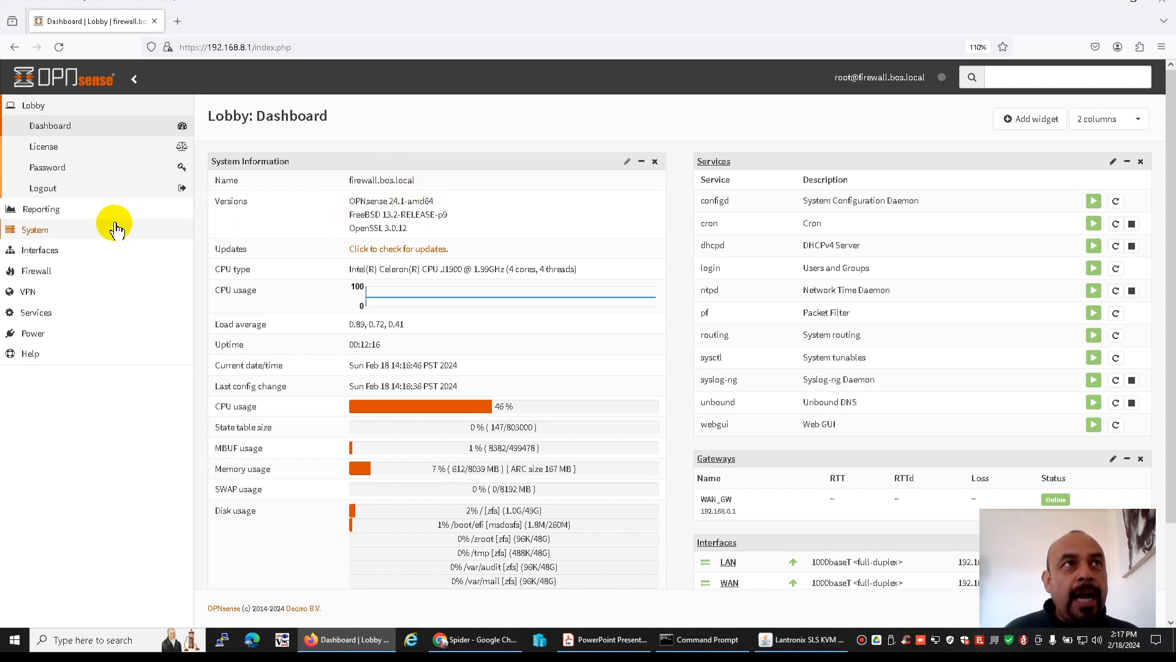
# Review the general and miscellaneous system settings, down to the power savings, disk and memory, and system sound options
pyautogui.click(48, 231)
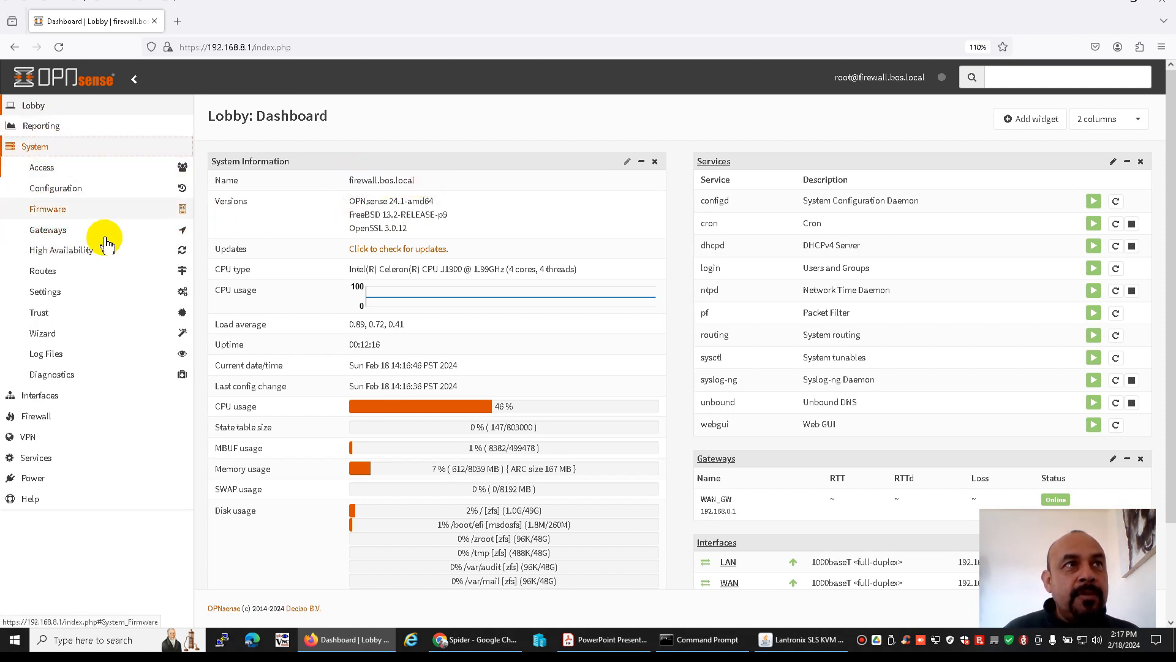
pyautogui.click(81, 380)
pyautogui.click(47, 292)
pyautogui.click(54, 314)
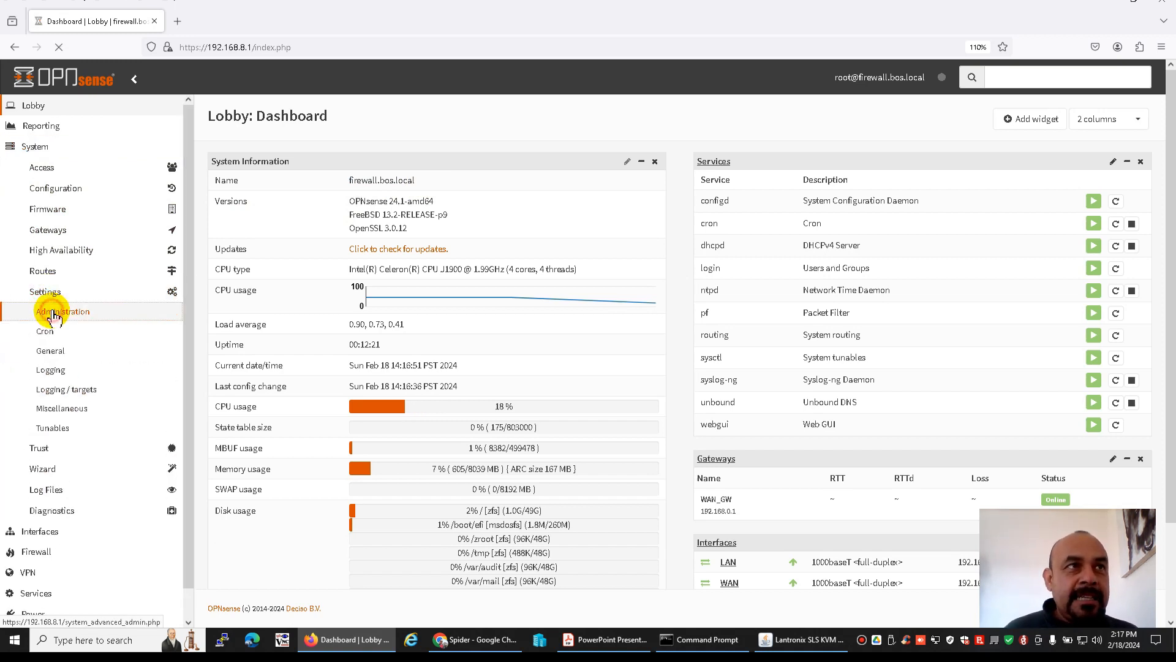
pyautogui.click(54, 356)
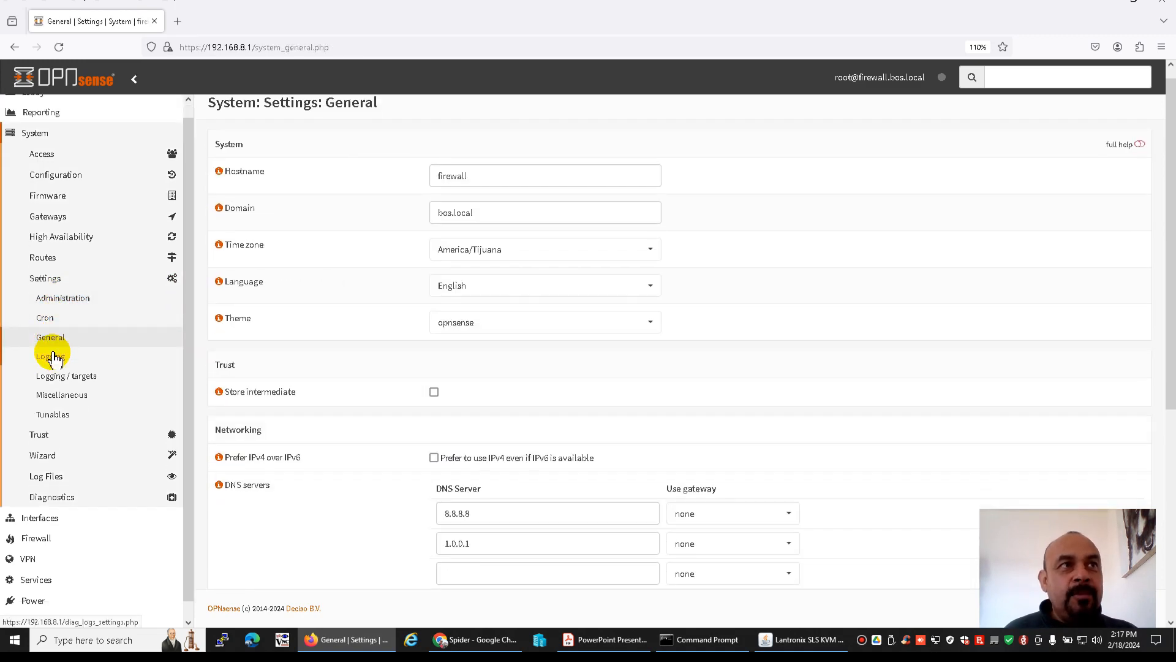
pyautogui.click(59, 394)
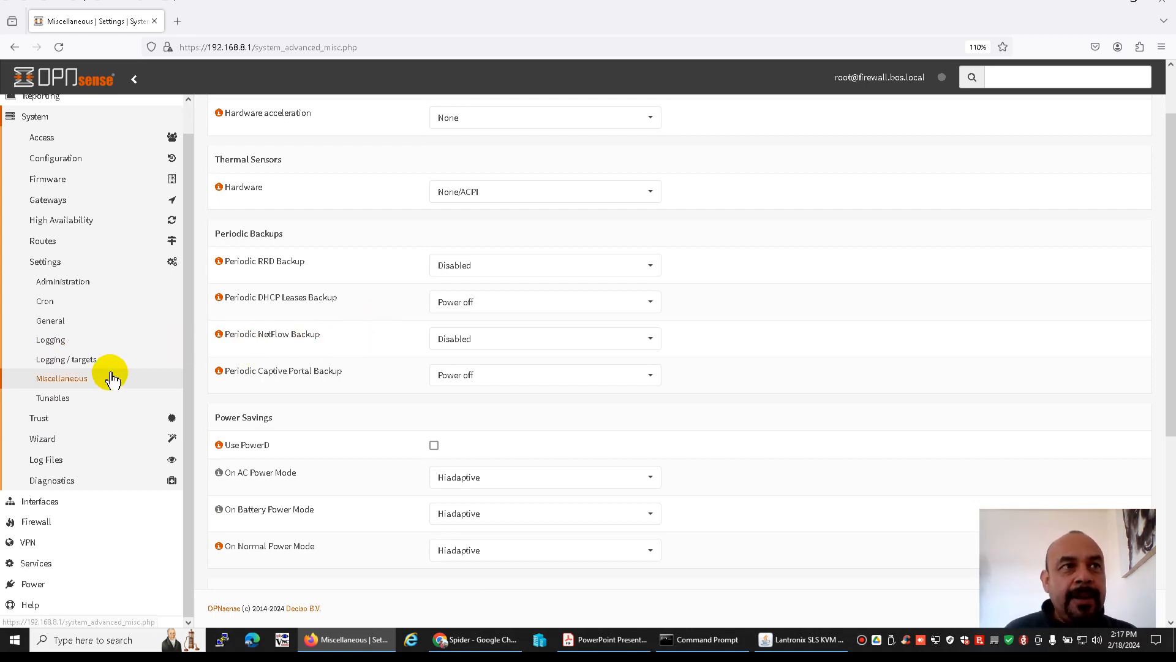
pyautogui.scroll(-4, 112, 378)
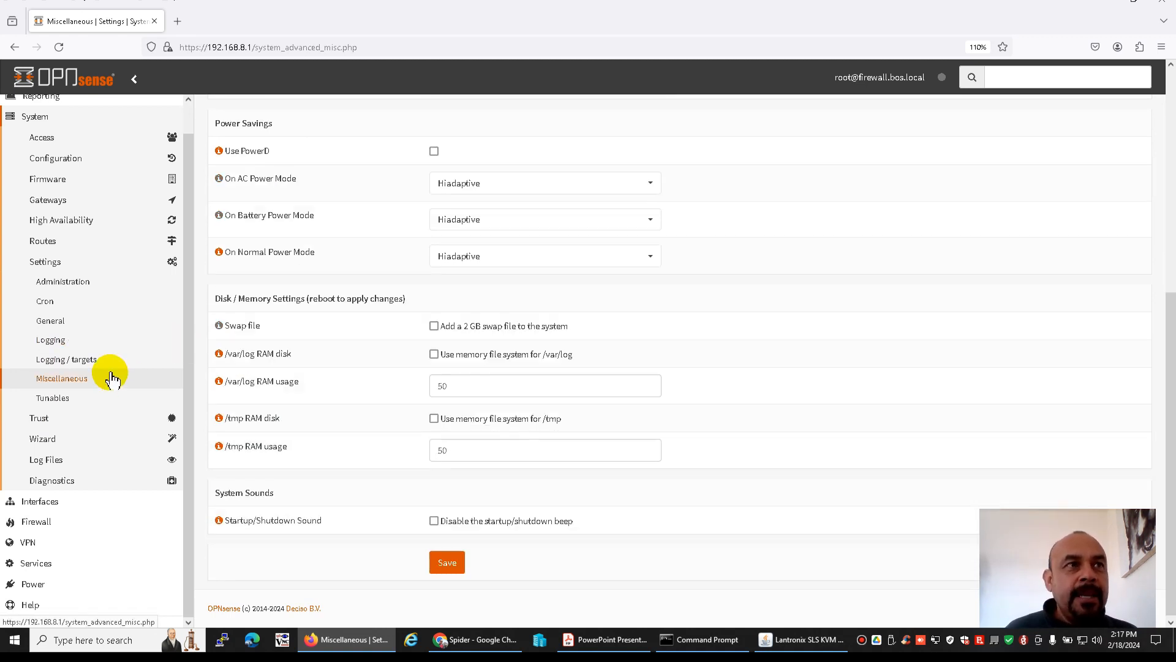
# Look through the sections available under Interfaces, Firewall, VPN, Services and Power, including the firewall rules and diagnostics entries
pyautogui.click(44, 502)
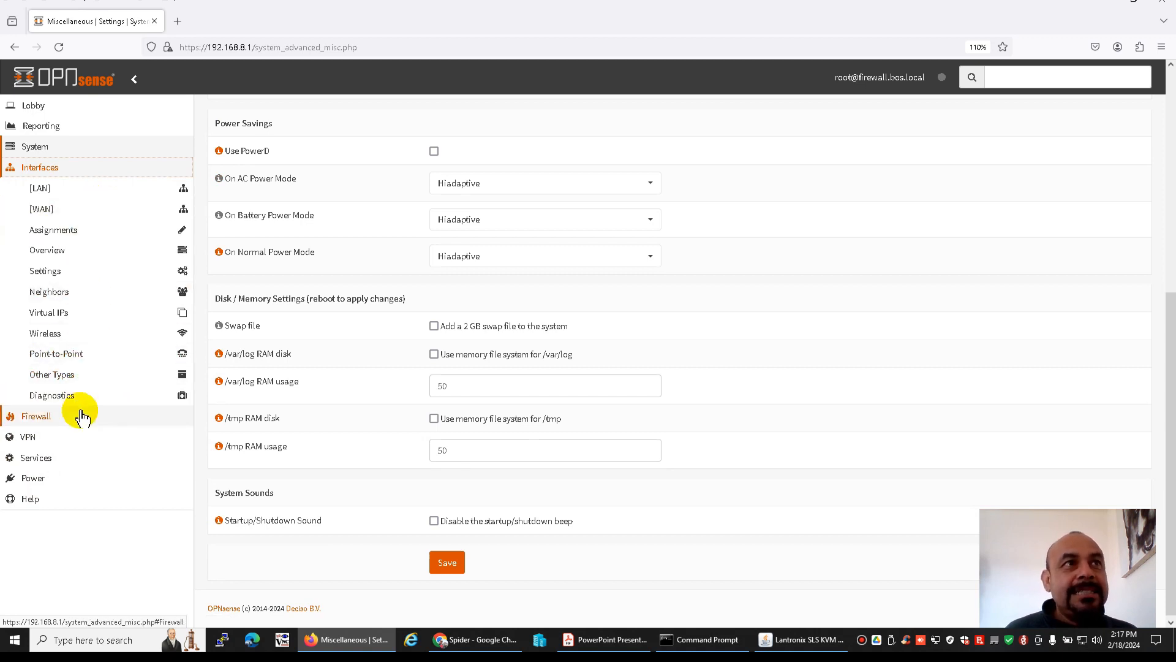
pyautogui.click(64, 396)
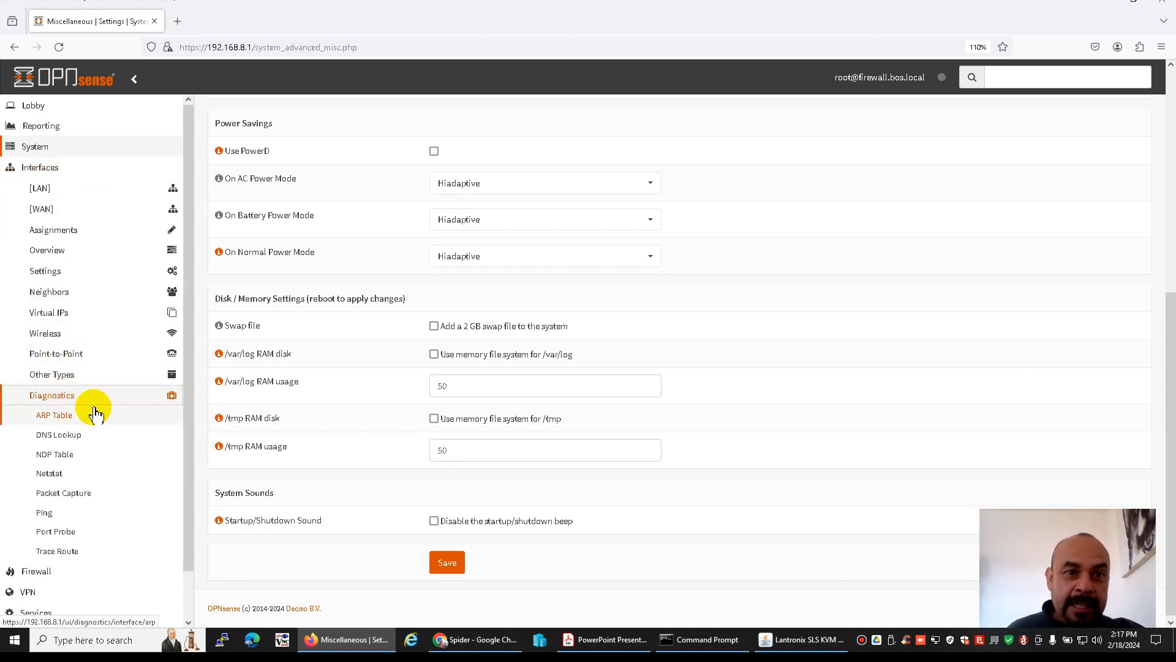
pyautogui.scroll(-2, 95, 410)
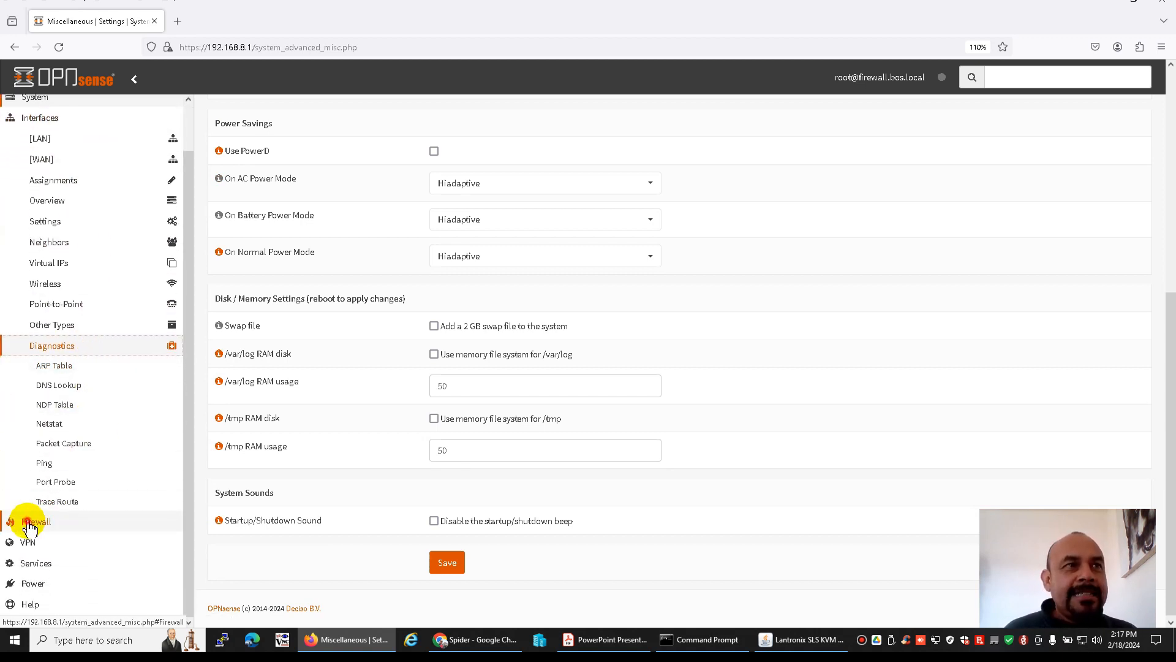
pyautogui.click(18, 521)
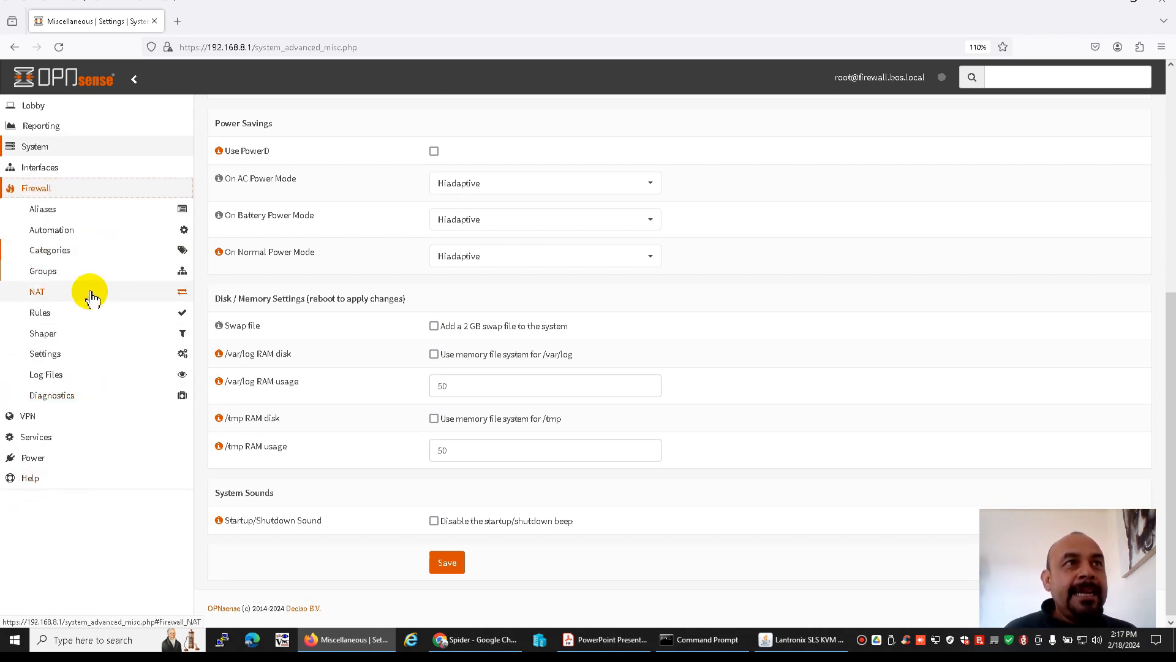
pyautogui.click(64, 314)
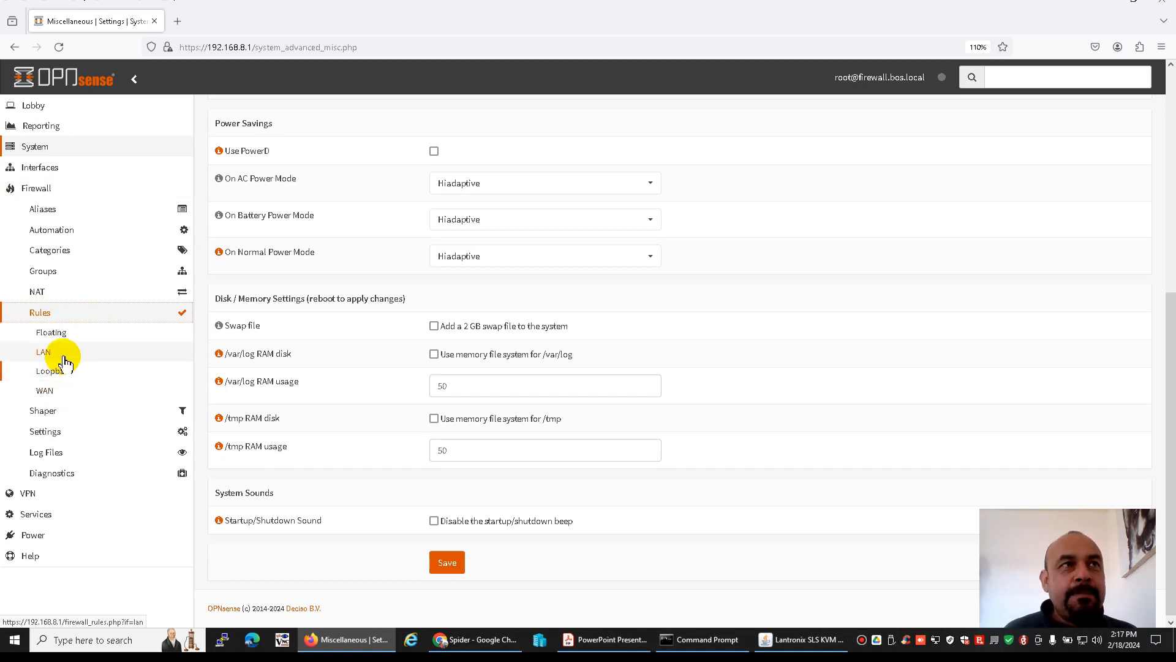
pyautogui.click(66, 475)
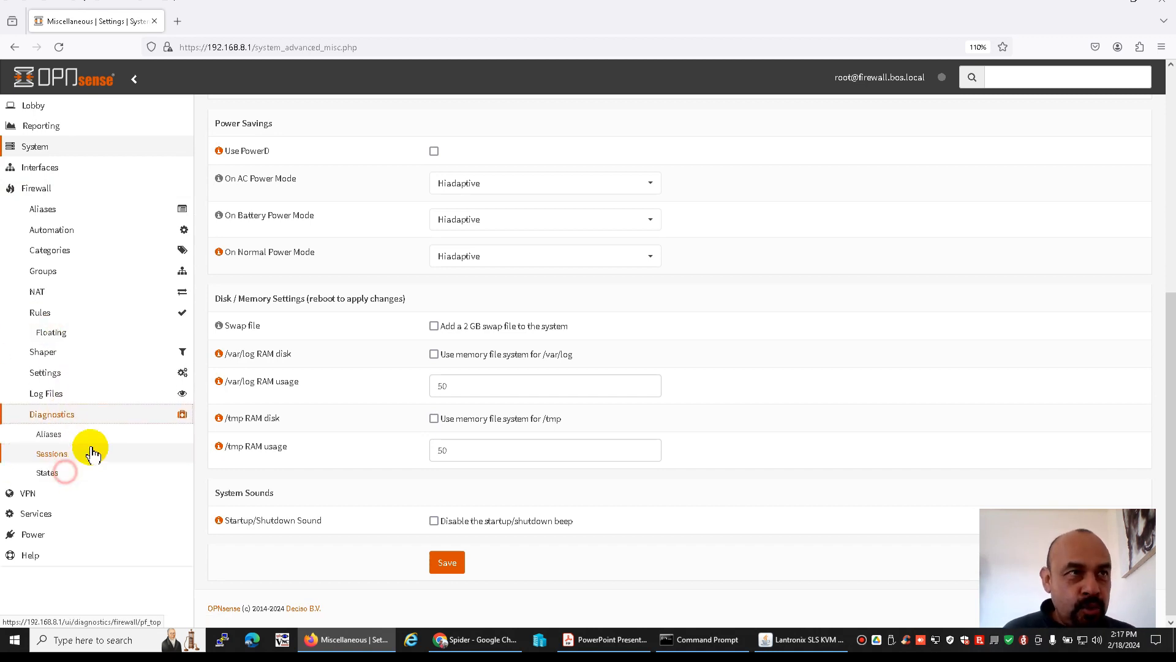
pyautogui.click(30, 493)
pyautogui.click(46, 299)
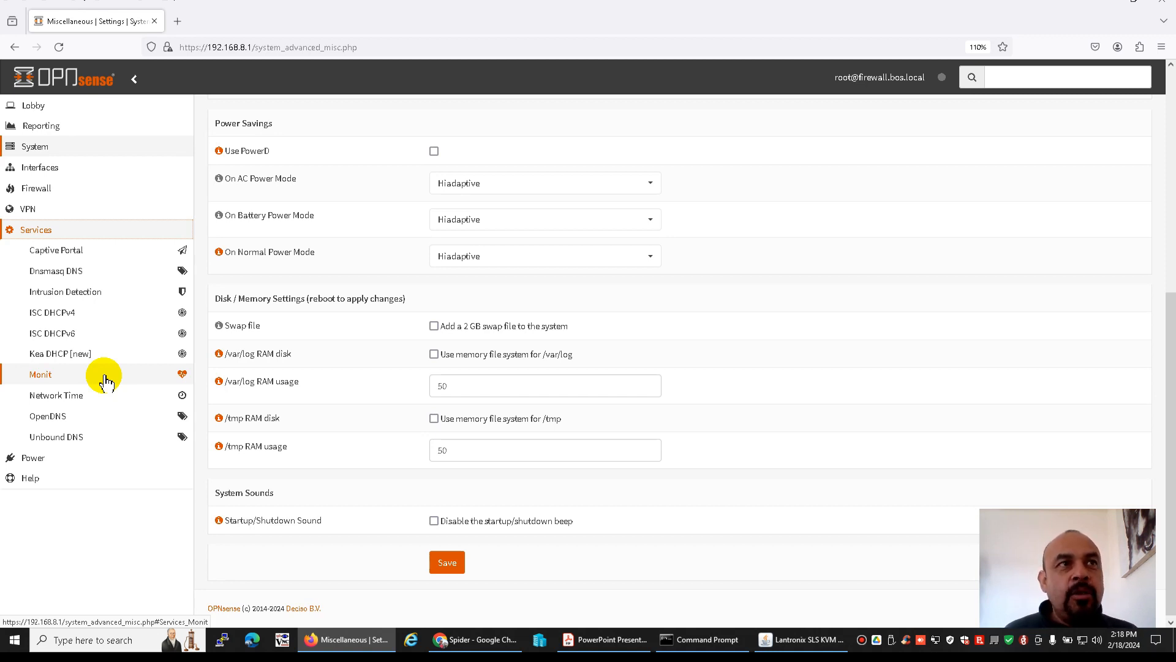
pyautogui.click(38, 461)
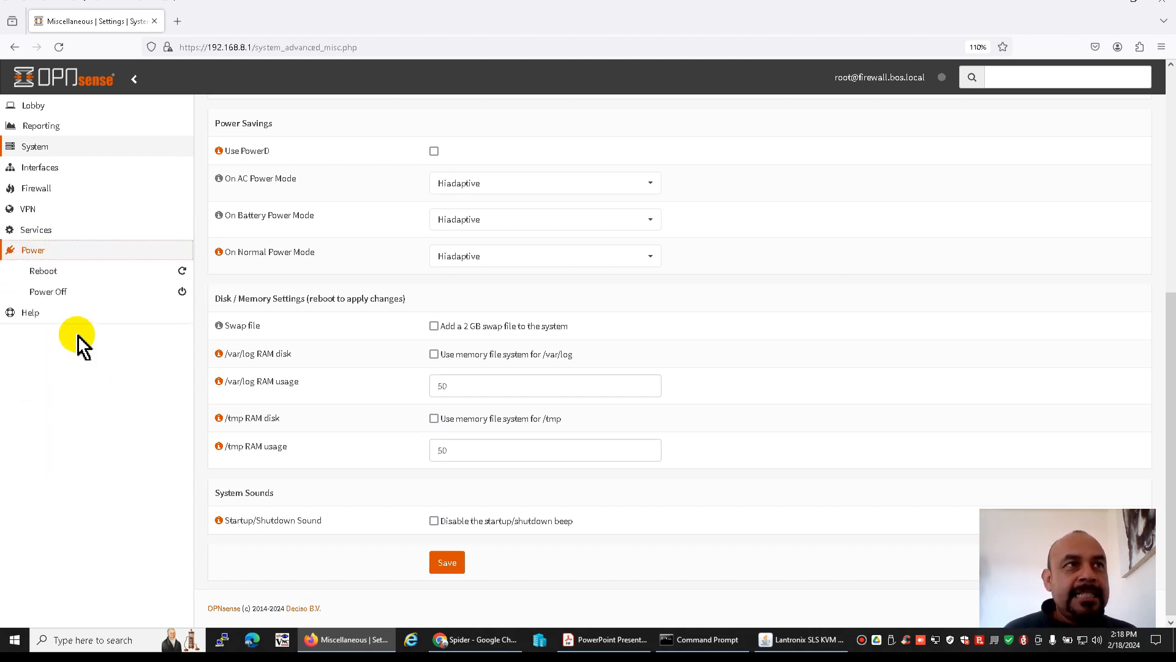
pyautogui.scroll(6, 123, 343)
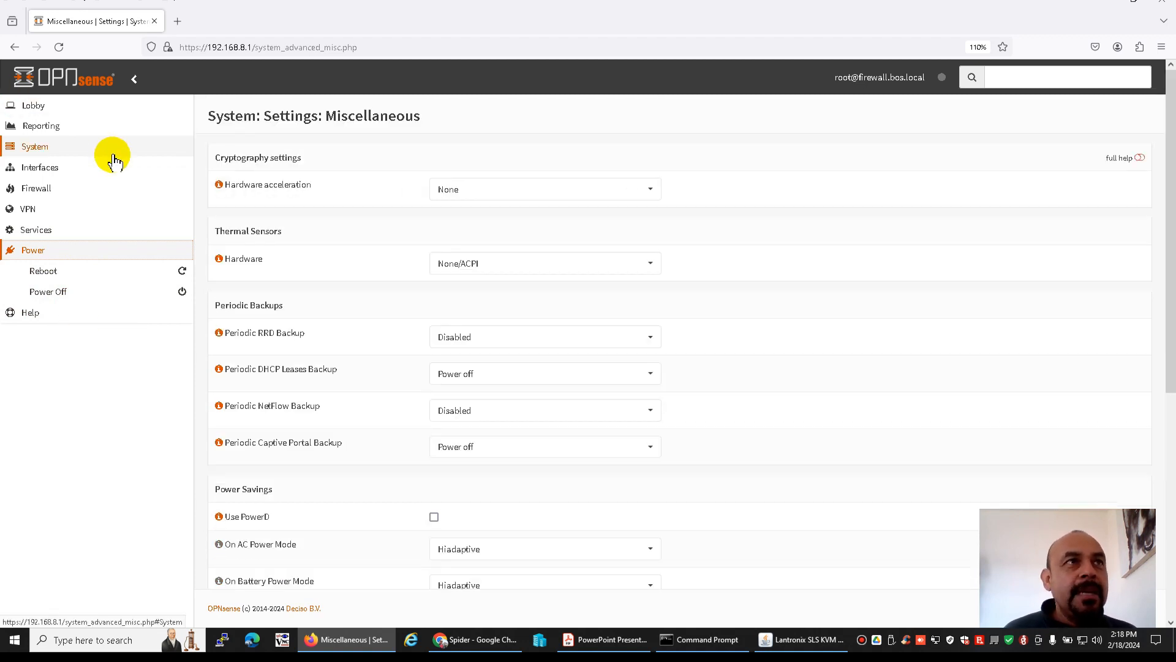
pyautogui.click(37, 189)
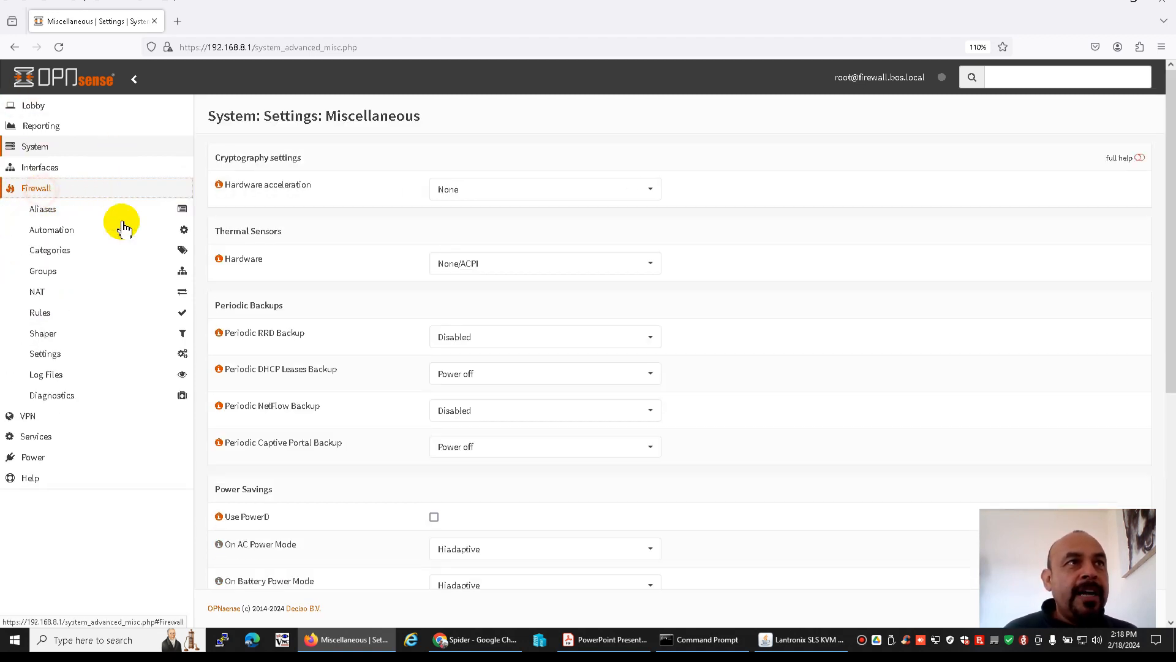
pyautogui.click(71, 392)
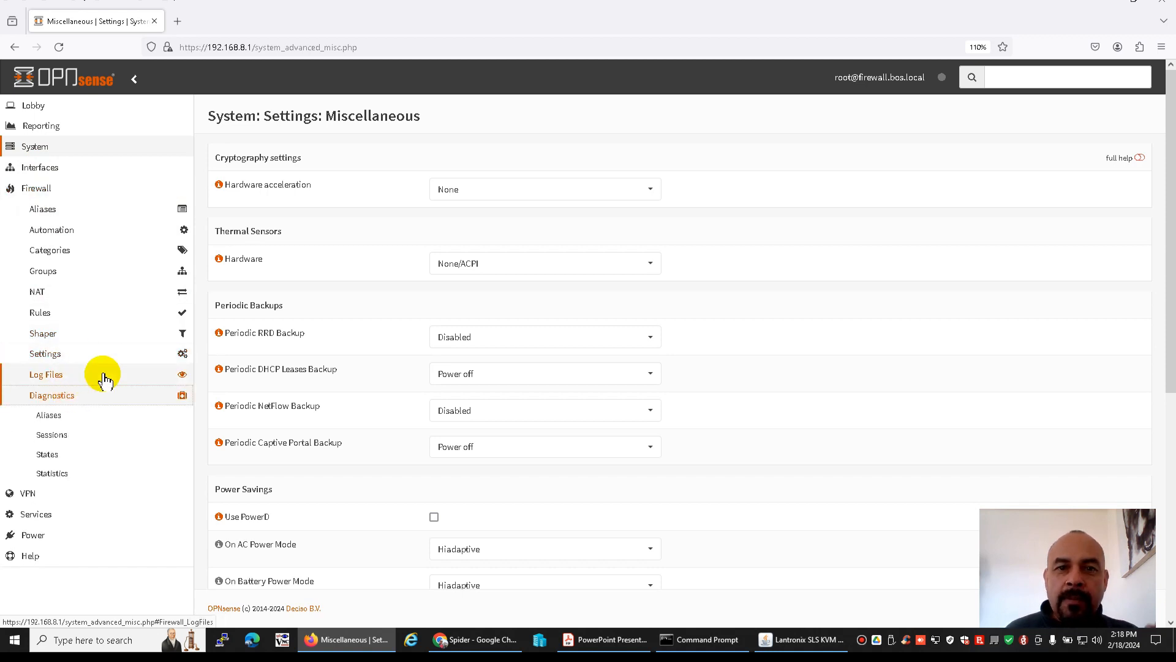
# Reopen the dashboard and check the gateway status and interface addresses
pyautogui.click(36, 104)
pyautogui.click(58, 125)
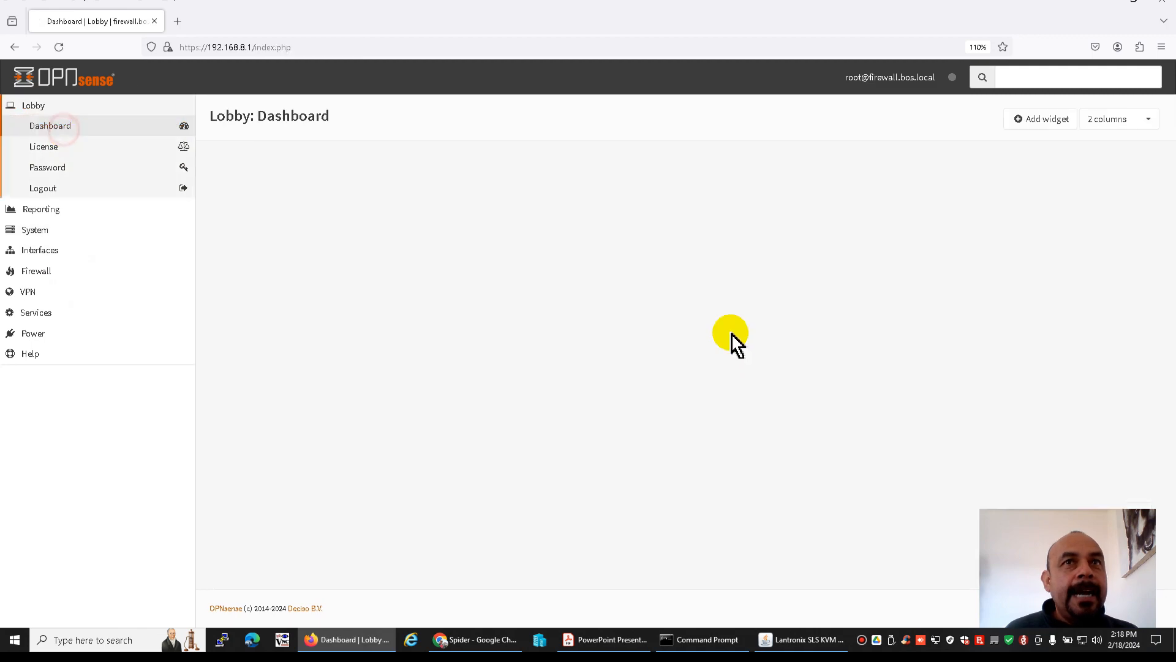
pyautogui.scroll(-3, 858, 480)
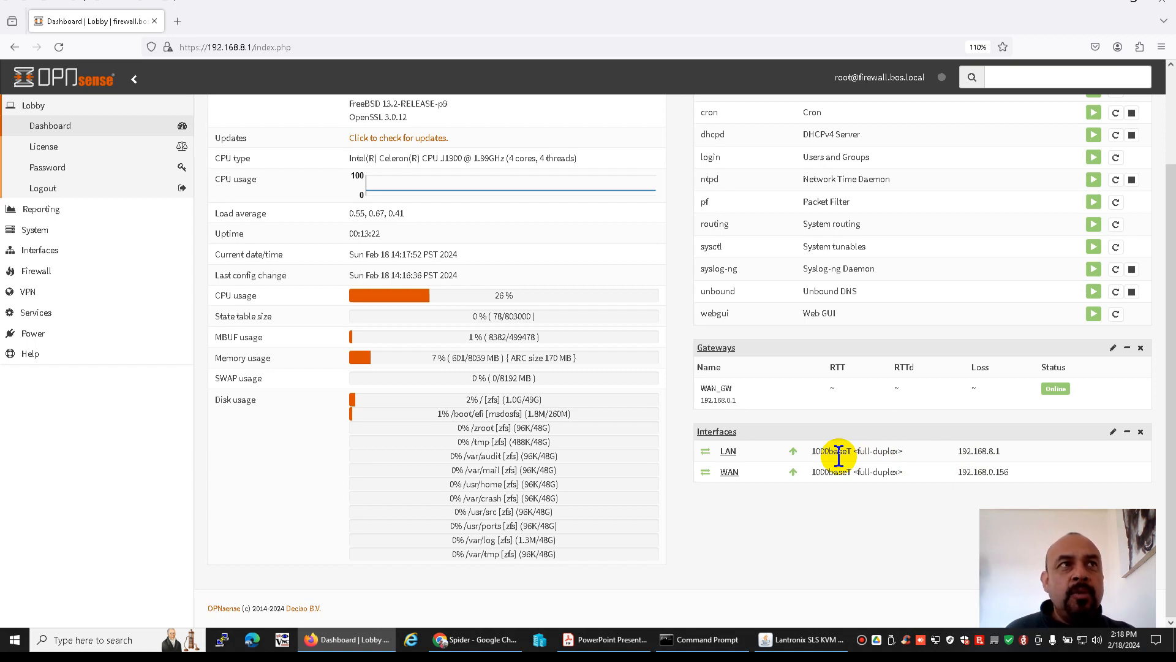
# Run a DNS lookup for yahoo.com from the interface diagnostics and examine which servers answer
pyautogui.click(41, 257)
pyautogui.click(62, 395)
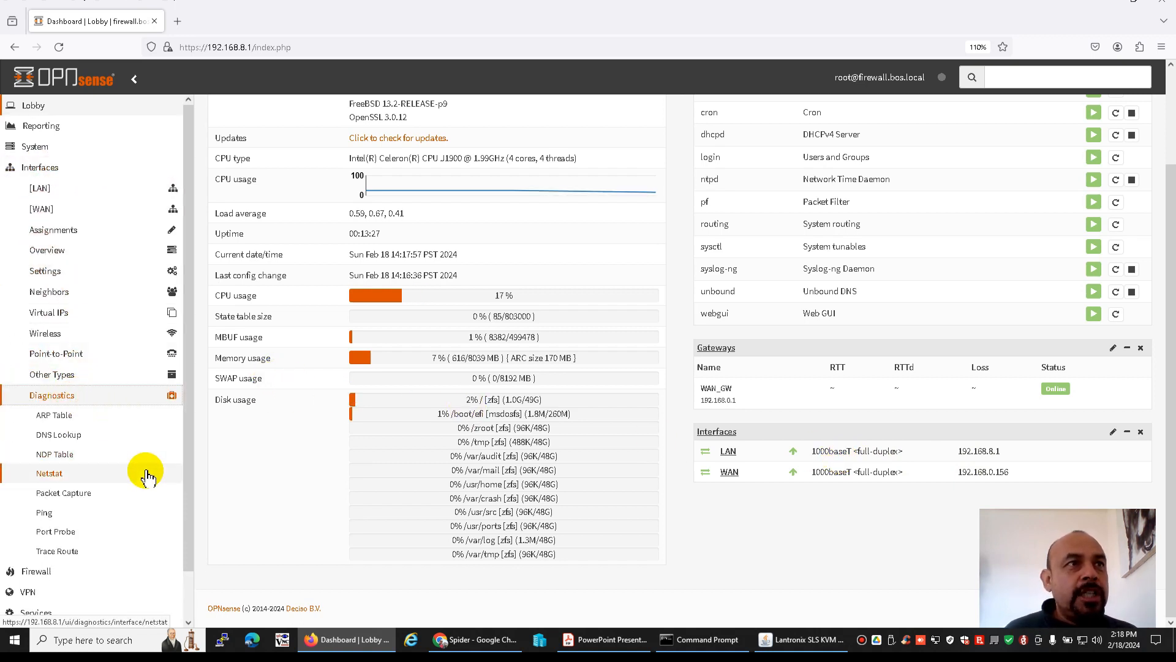
pyautogui.click(61, 435)
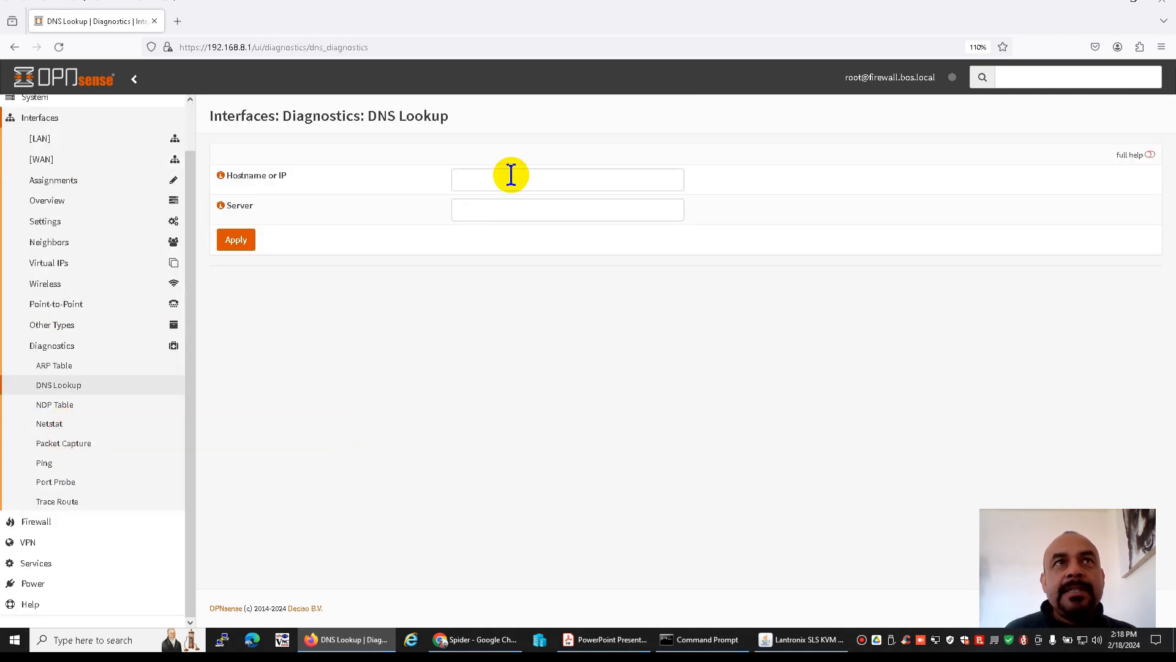
pyautogui.click(512, 182)
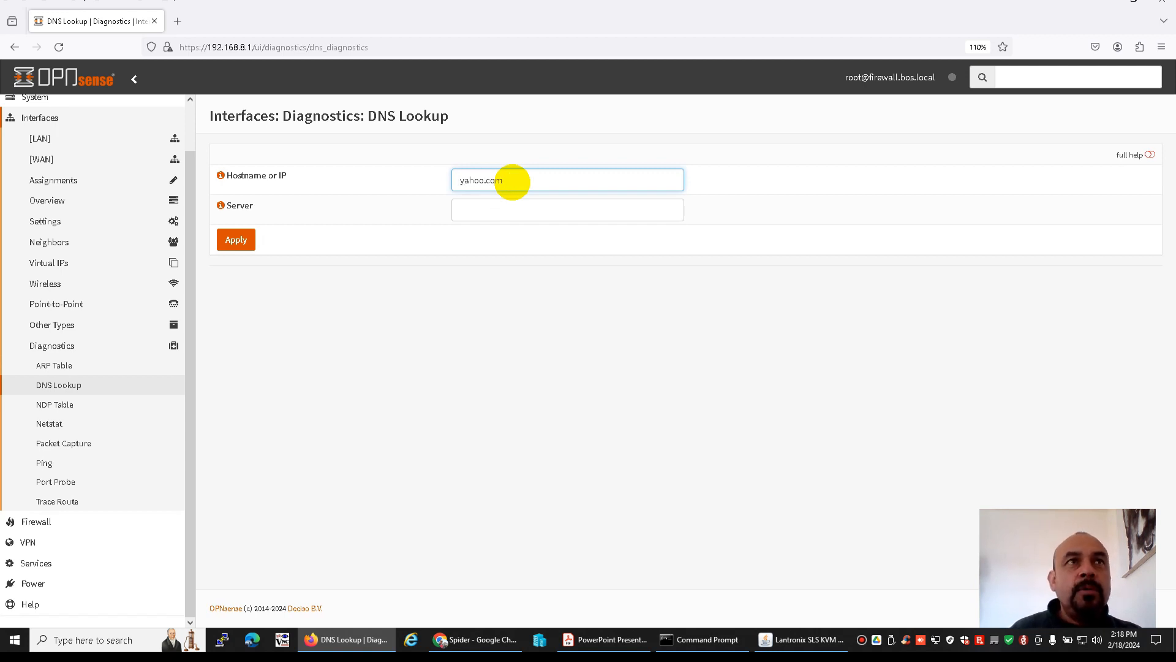
pyautogui.click(236, 243)
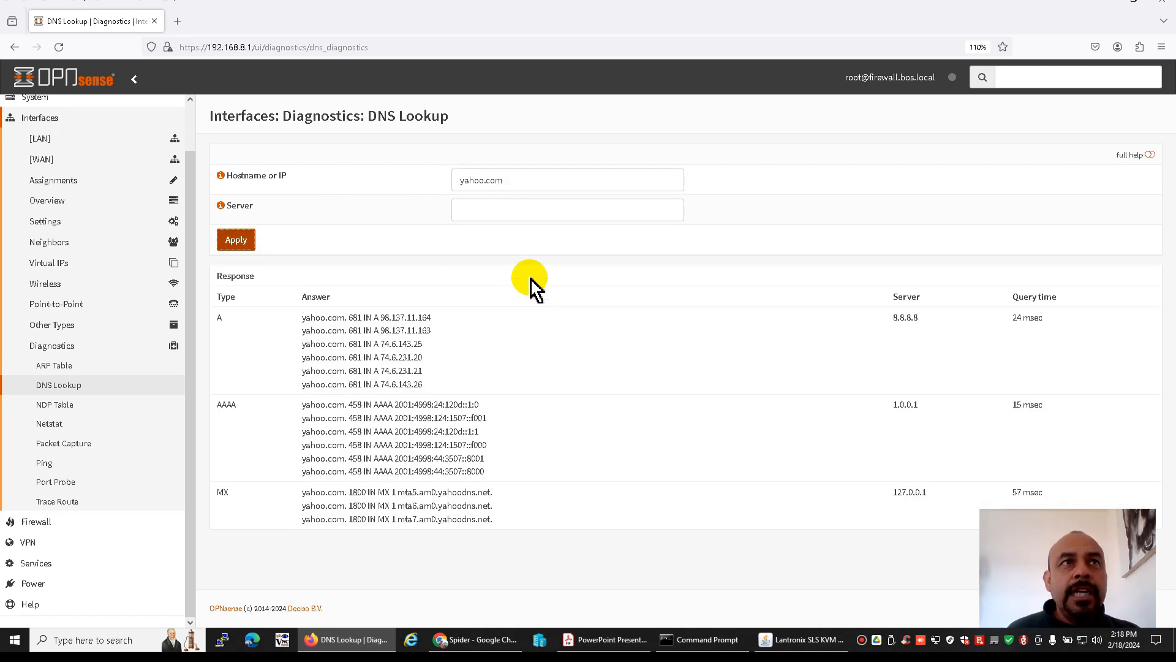
pyautogui.click(533, 212)
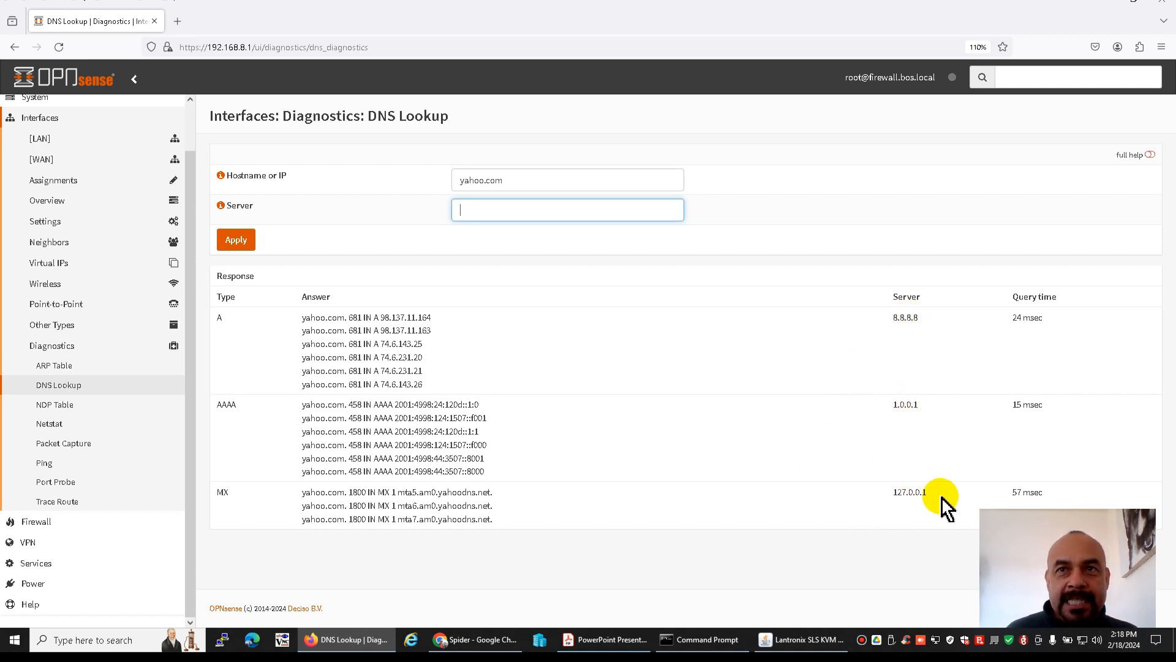
# Run the DNS lookup for yahoo.com.mx, repeating the query once to compare the responding servers and query times
pyautogui.click(520, 182)
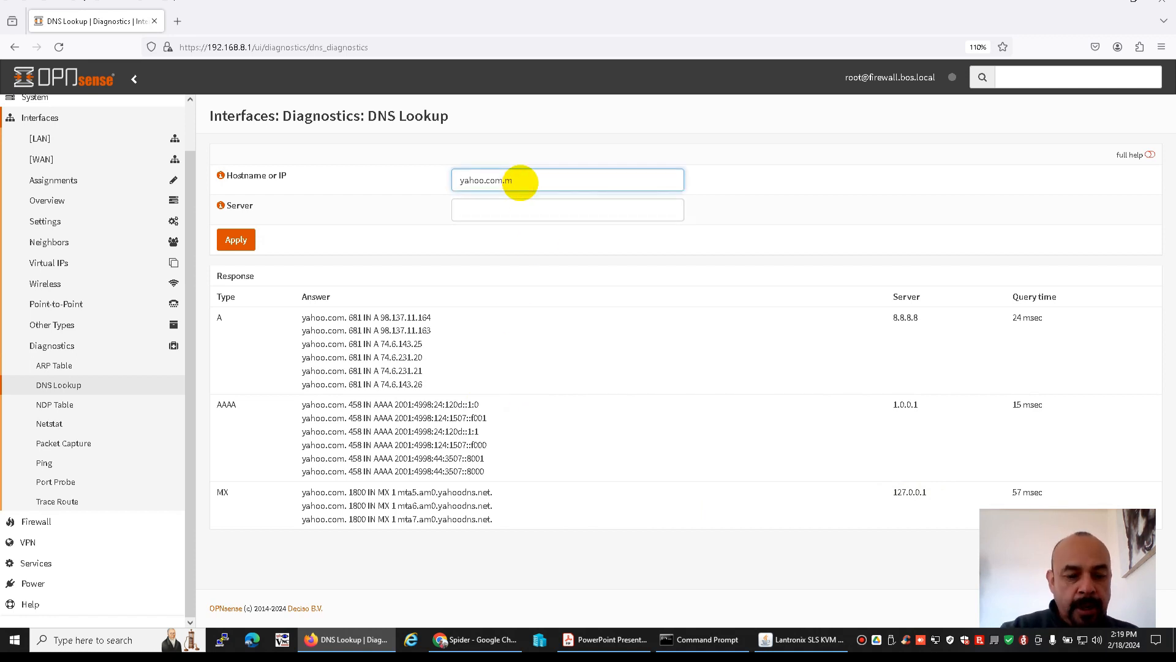
pyautogui.click(235, 240)
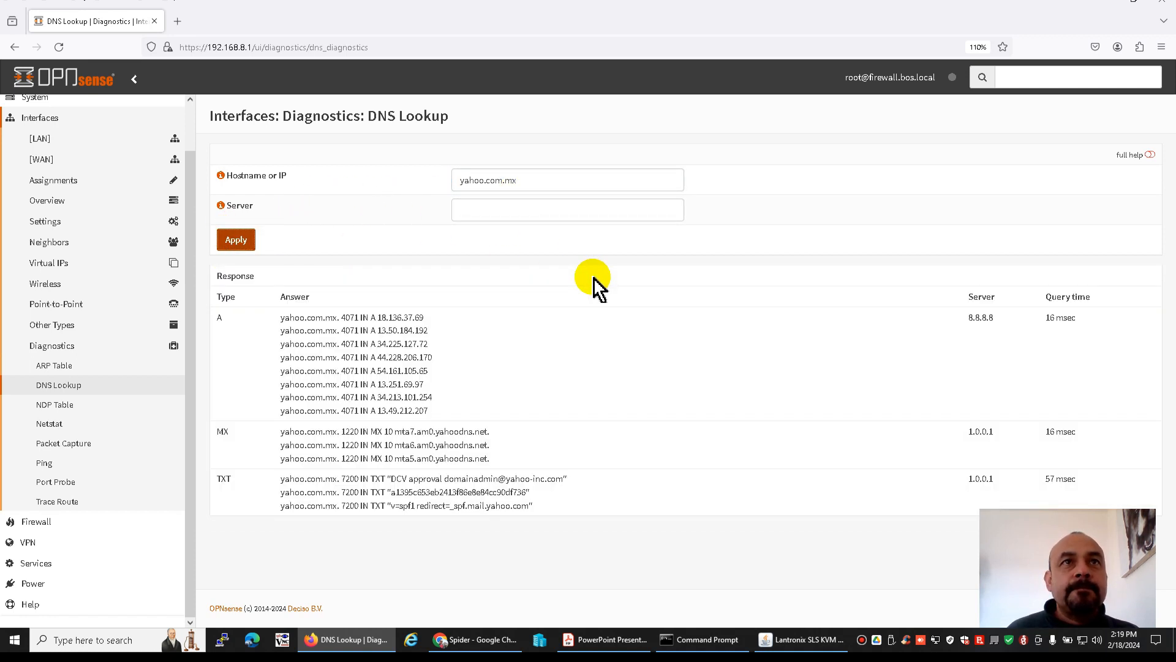
pyautogui.click(542, 179)
pyautogui.click(236, 242)
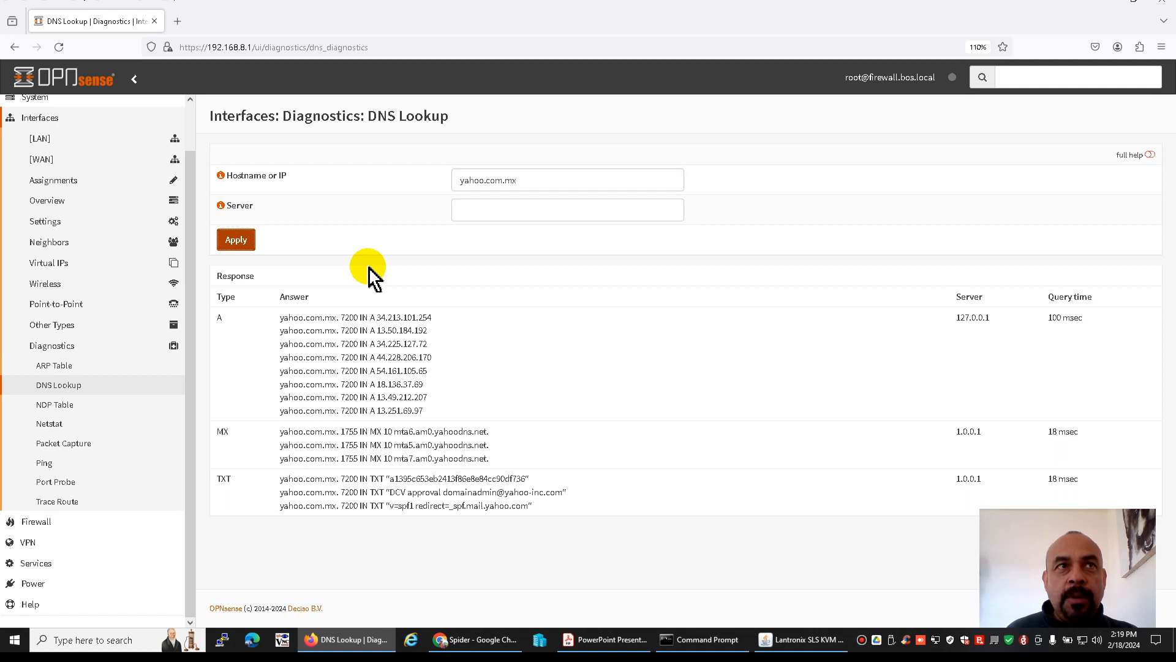
# Run the DNS lookup for amazon.com twice and compare which servers answer
pyautogui.moveTo(530, 181); pyautogui.dragTo(378, 184)
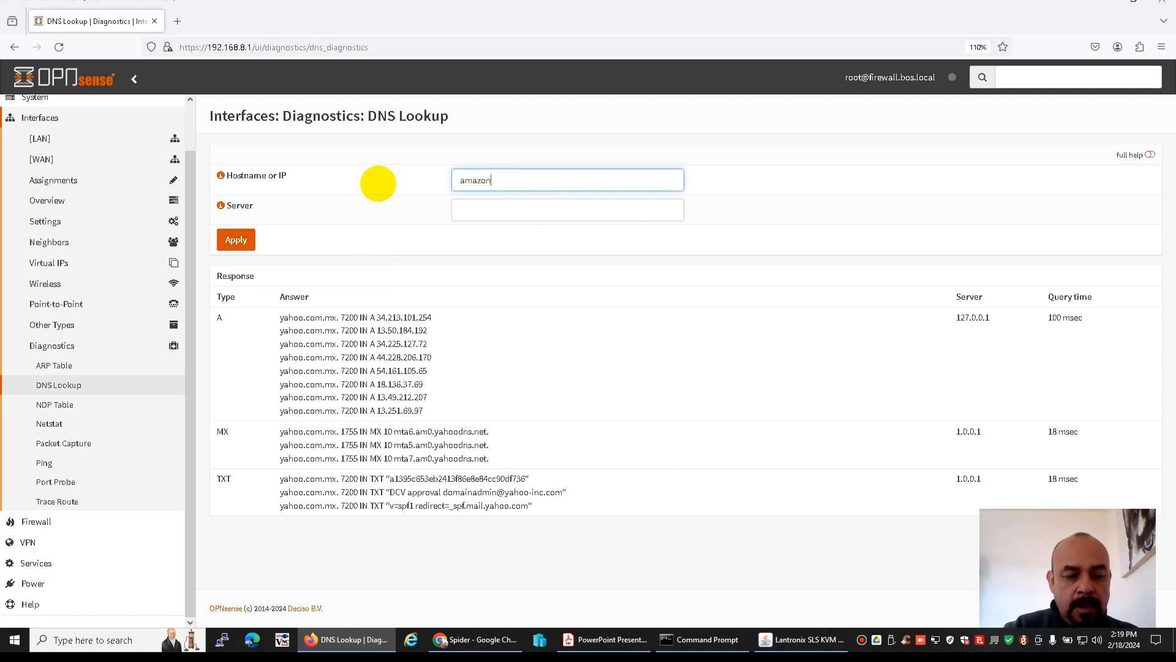
pyautogui.write('amazon.com')
pyautogui.click(238, 241)
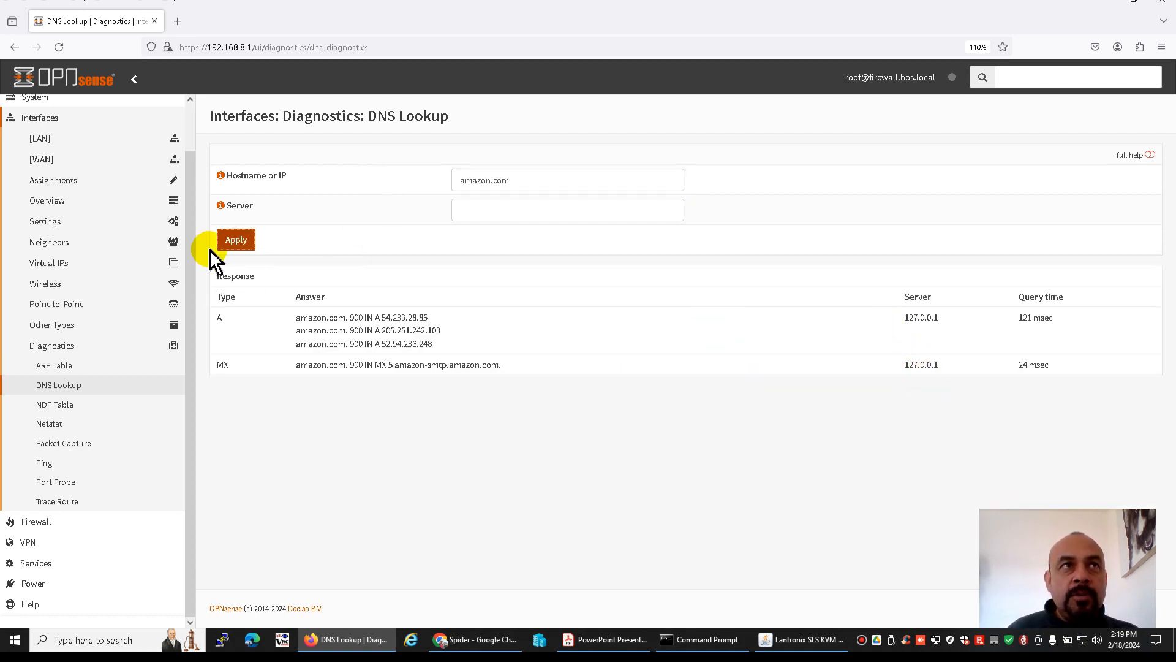
pyautogui.moveTo(904, 317); pyautogui.dragTo(933, 318)
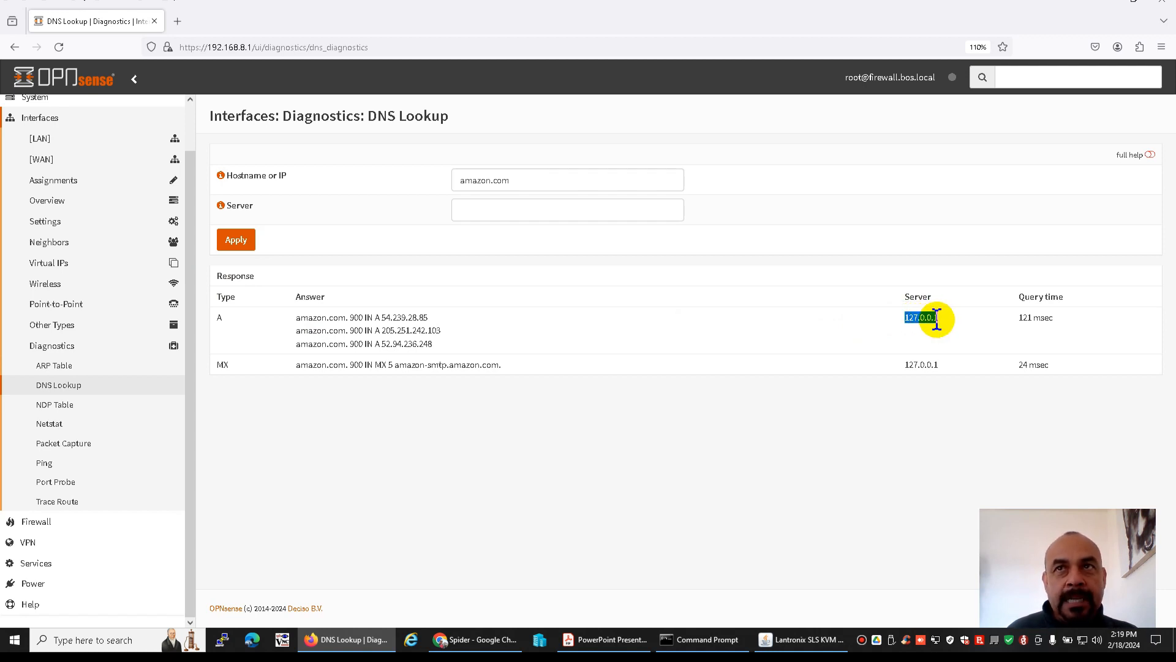
pyautogui.click(241, 243)
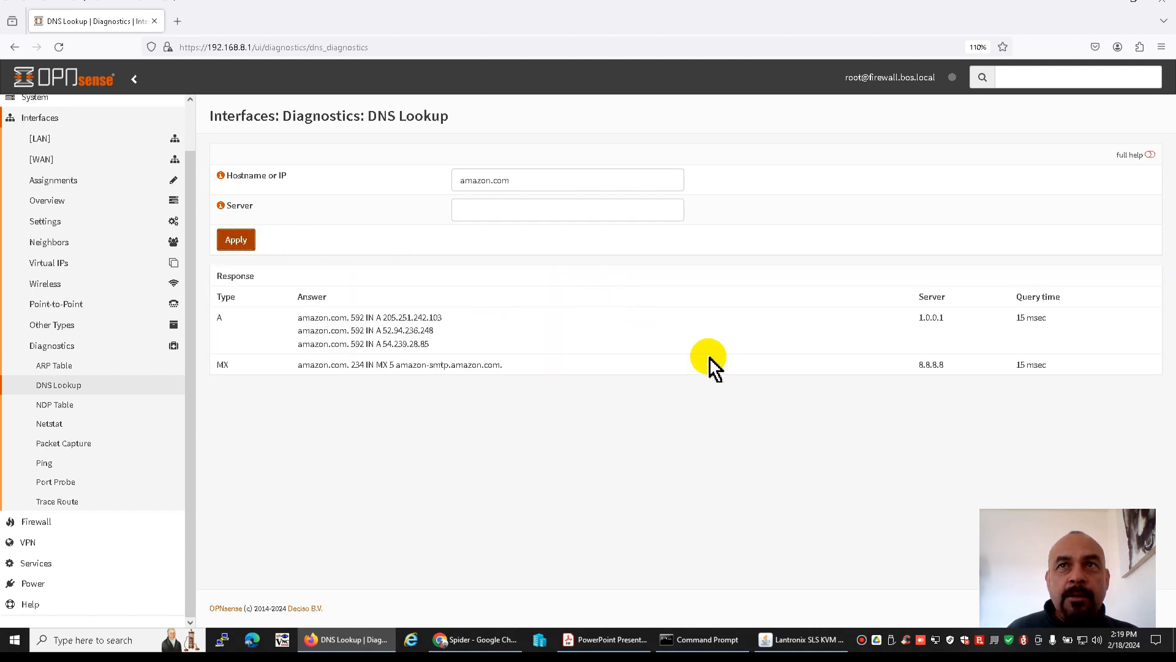
# Run the DNS lookup for amazon.com.mx and examine the answering servers
pyautogui.click(552, 182)
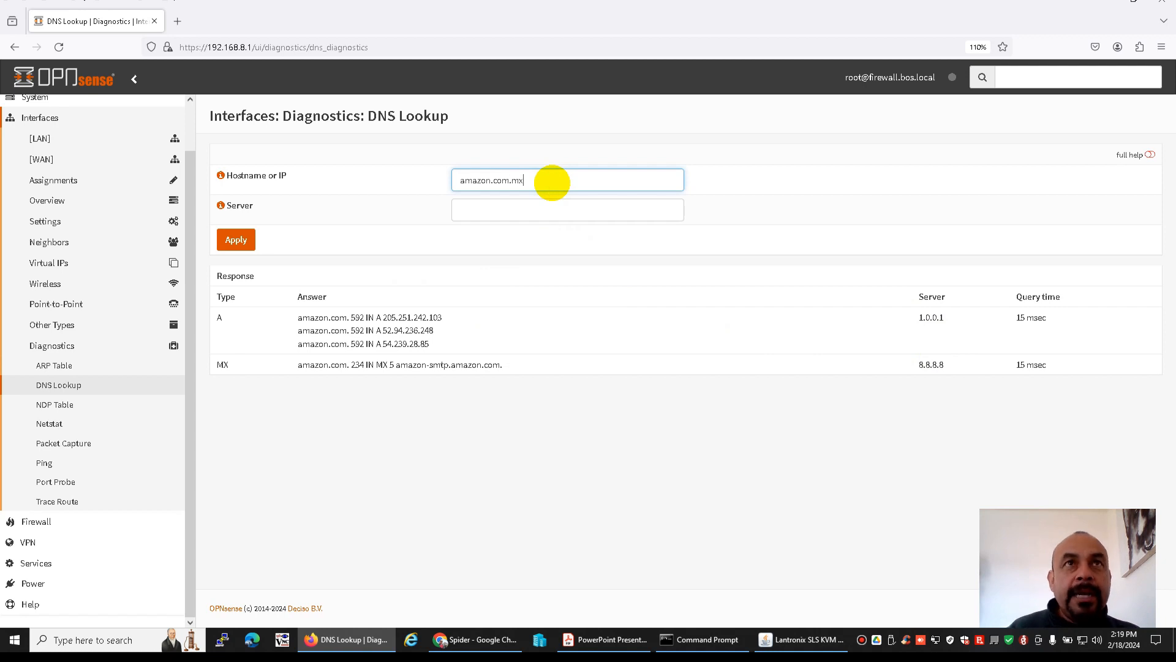
pyautogui.write('.mx')
pyautogui.click(236, 240)
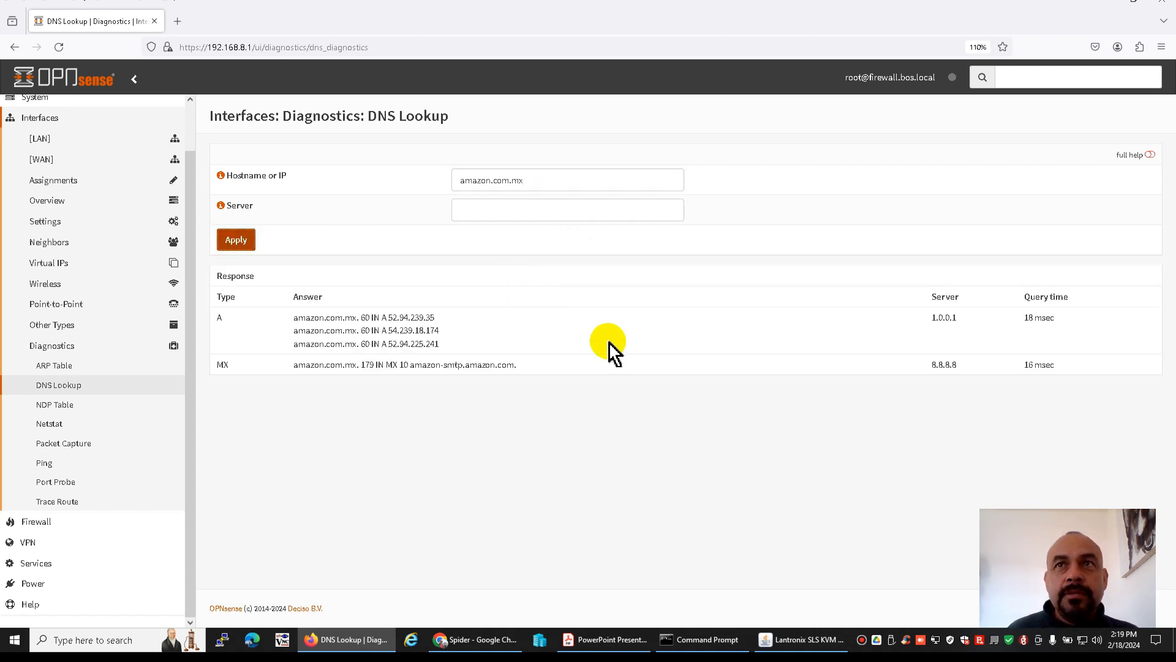
# Run the DNS lookup for facebook.com, and glance at the network diagram in the PDF before returning to the browser
pyautogui.moveTo(554, 180); pyautogui.dragTo(447, 181)
pyautogui.write('fac')
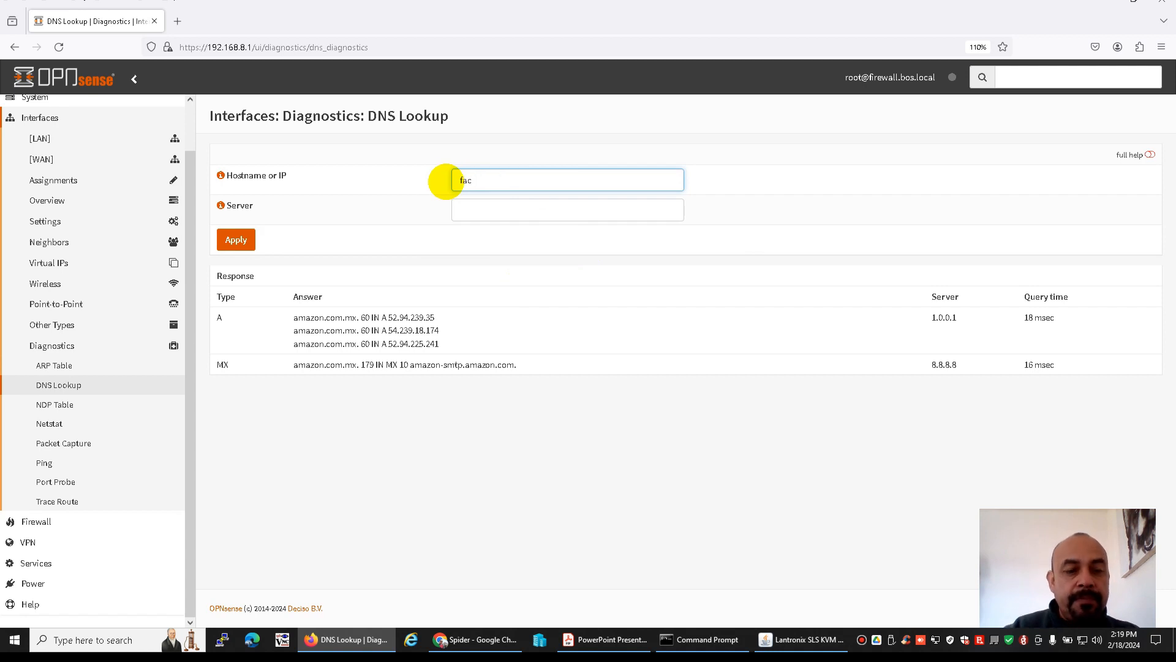
pyautogui.write('book.com')
pyautogui.click(234, 244)
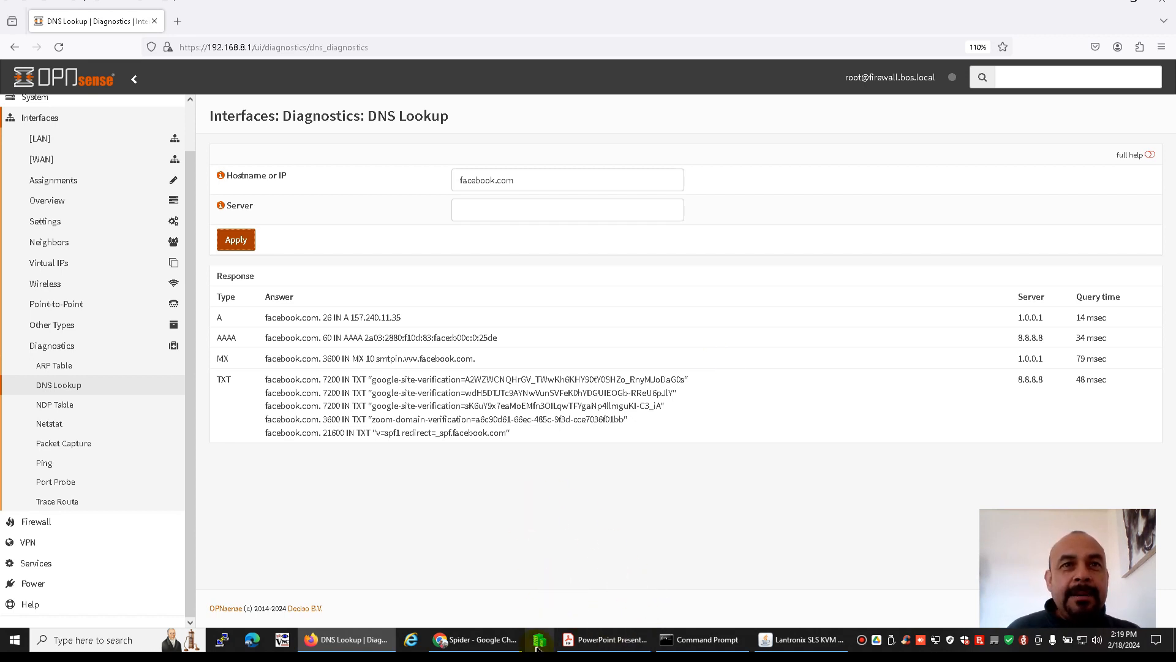
pyautogui.click(591, 645)
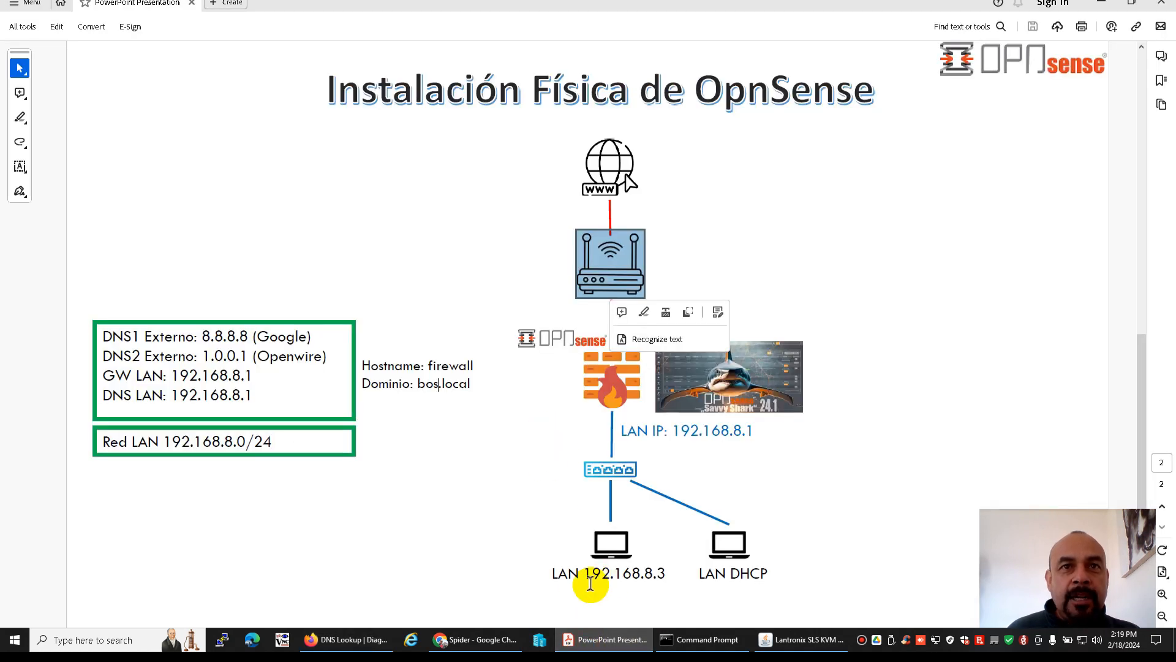
pyautogui.hotkey('alt', 'Tab')
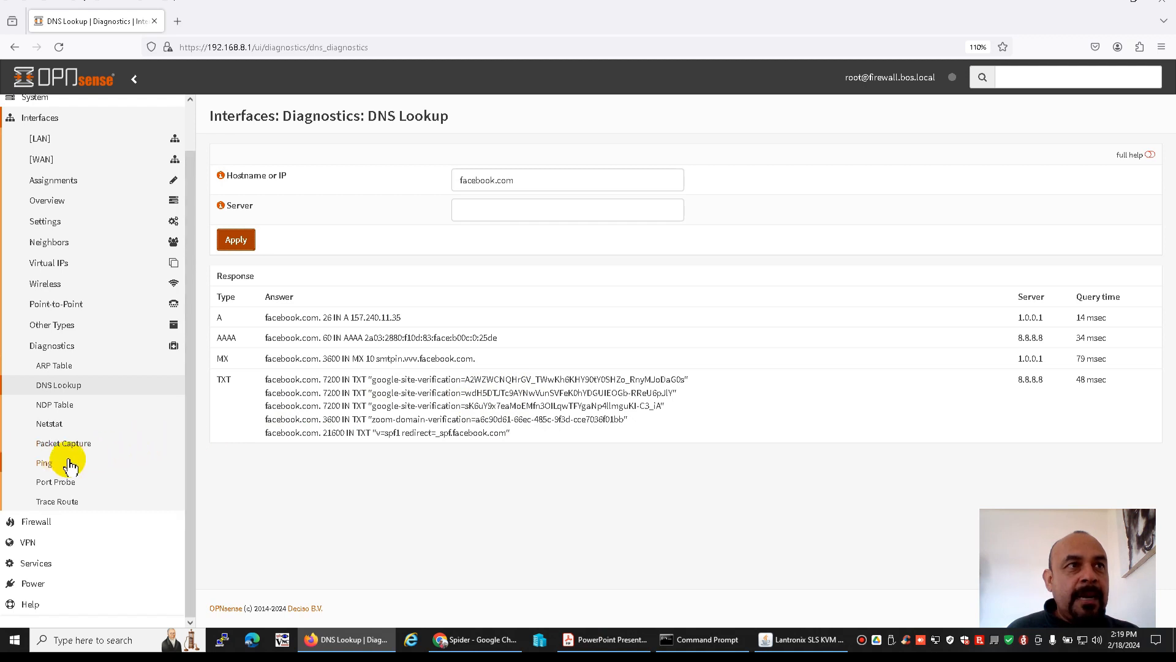
# Start an IPv4 ping job to cisco.com from the interface diagnostics and refresh its statistics twice
pyautogui.click(49, 466)
pyautogui.click(490, 209)
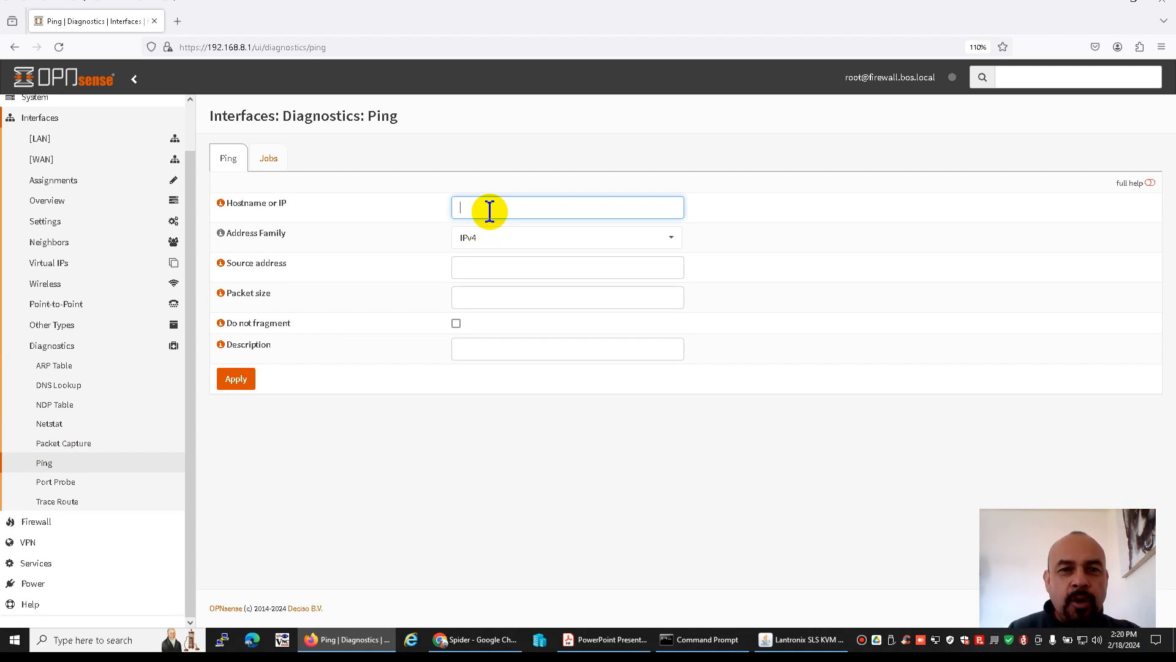
pyautogui.write('cisco')
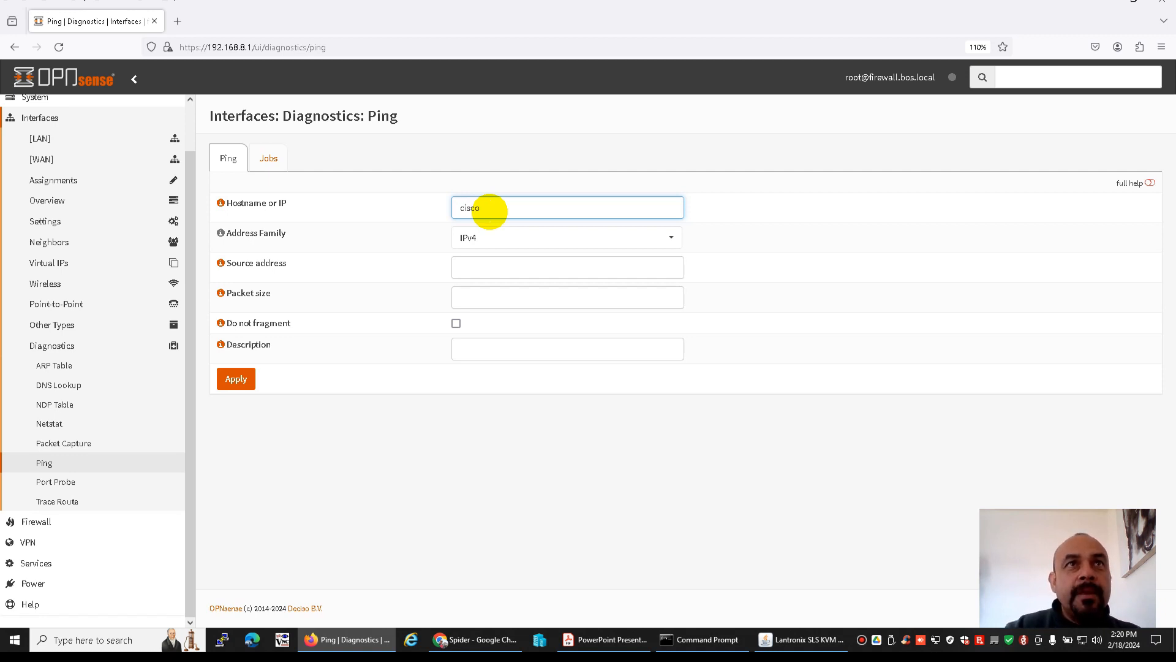
pyautogui.write('.com')
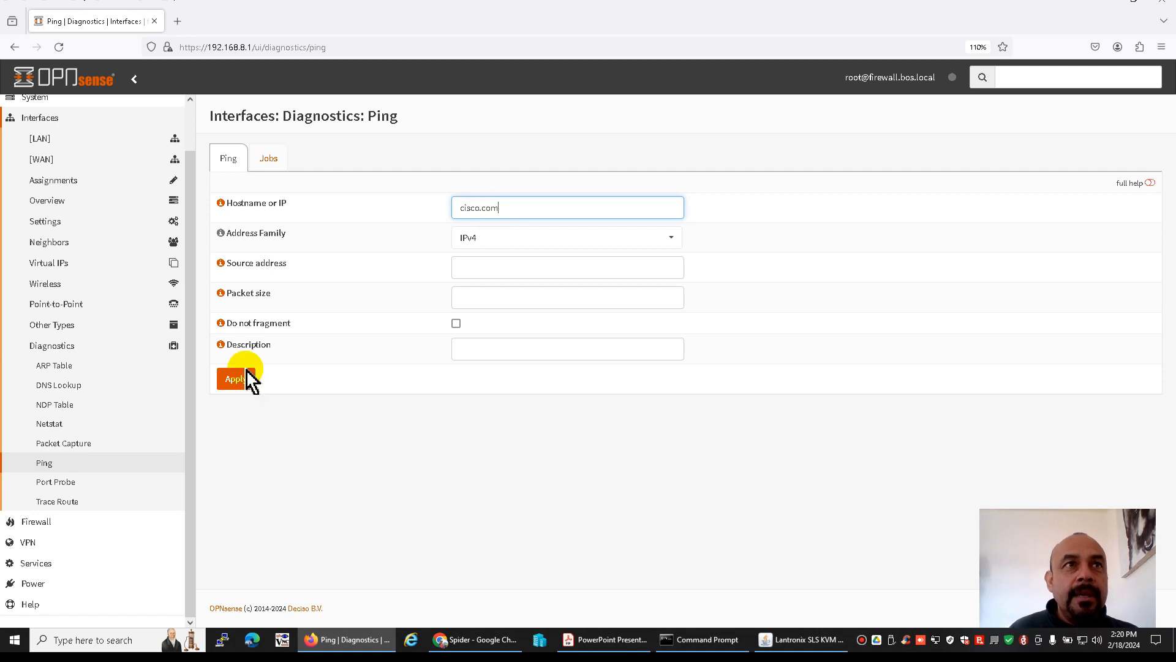
pyautogui.click(237, 380)
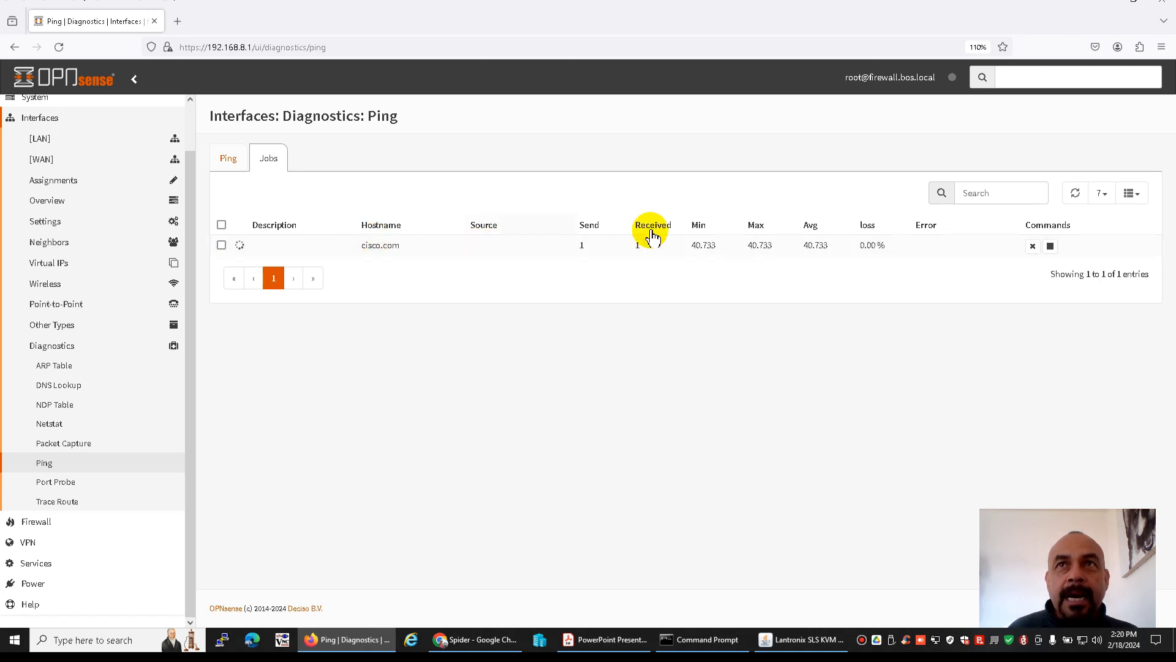
pyautogui.click(1077, 197)
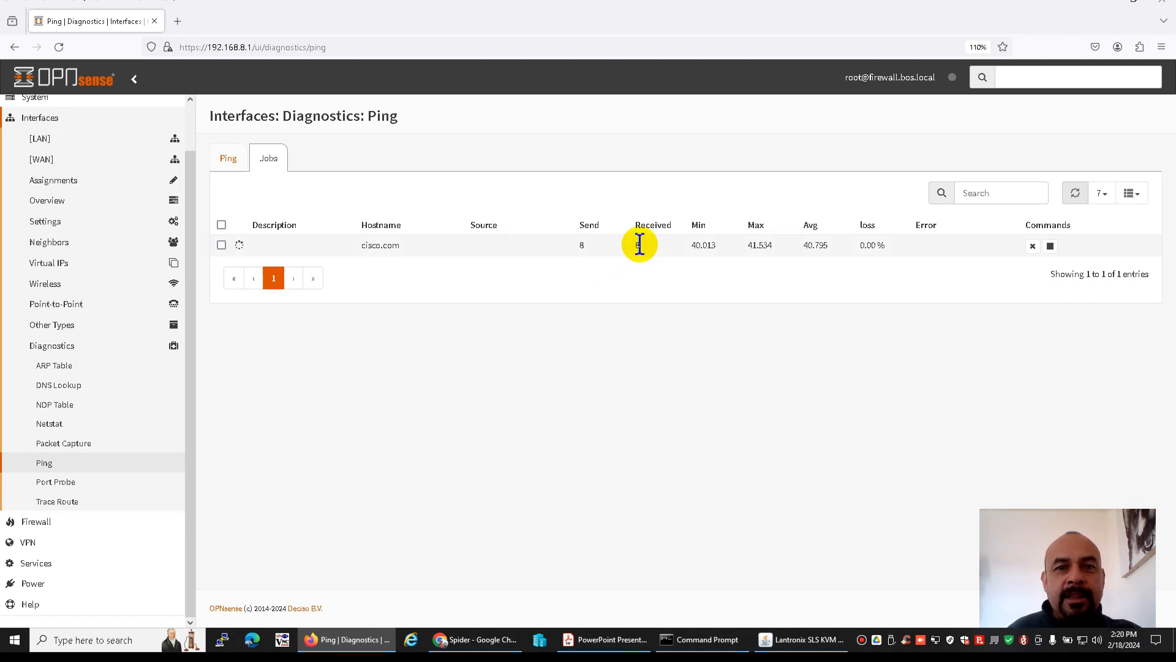
pyautogui.click(1075, 196)
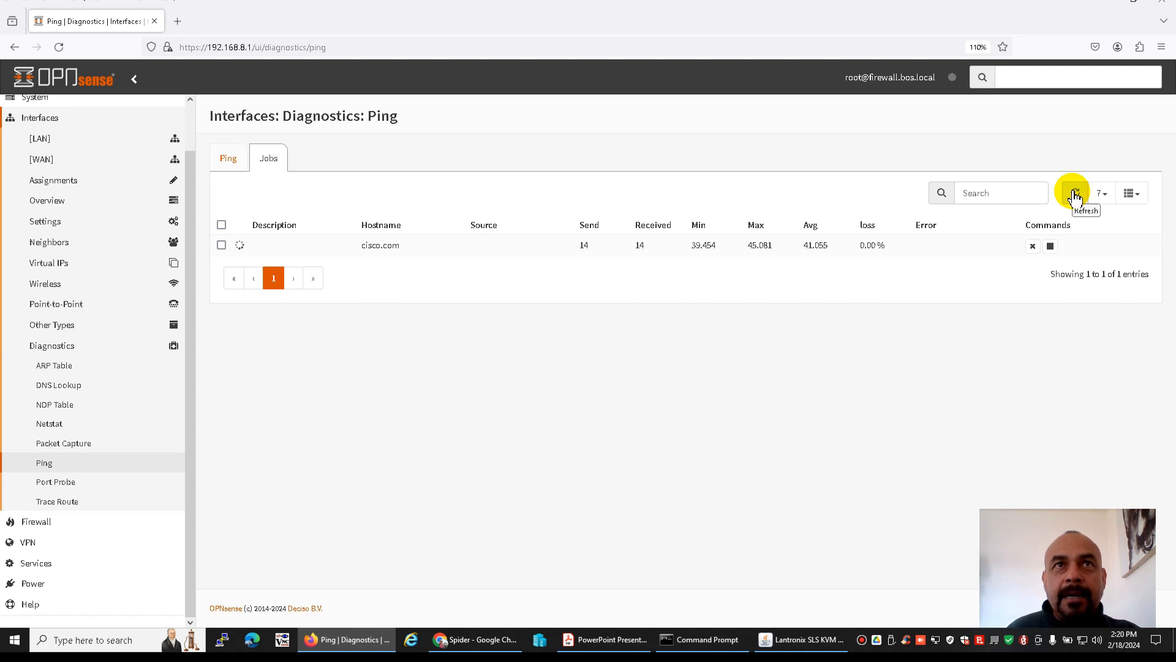
# Start a second ping job to freebsd.org and refresh the job list to compare the statistics of both hosts
pyautogui.click(229, 162)
pyautogui.moveTo(513, 213); pyautogui.dragTo(414, 215)
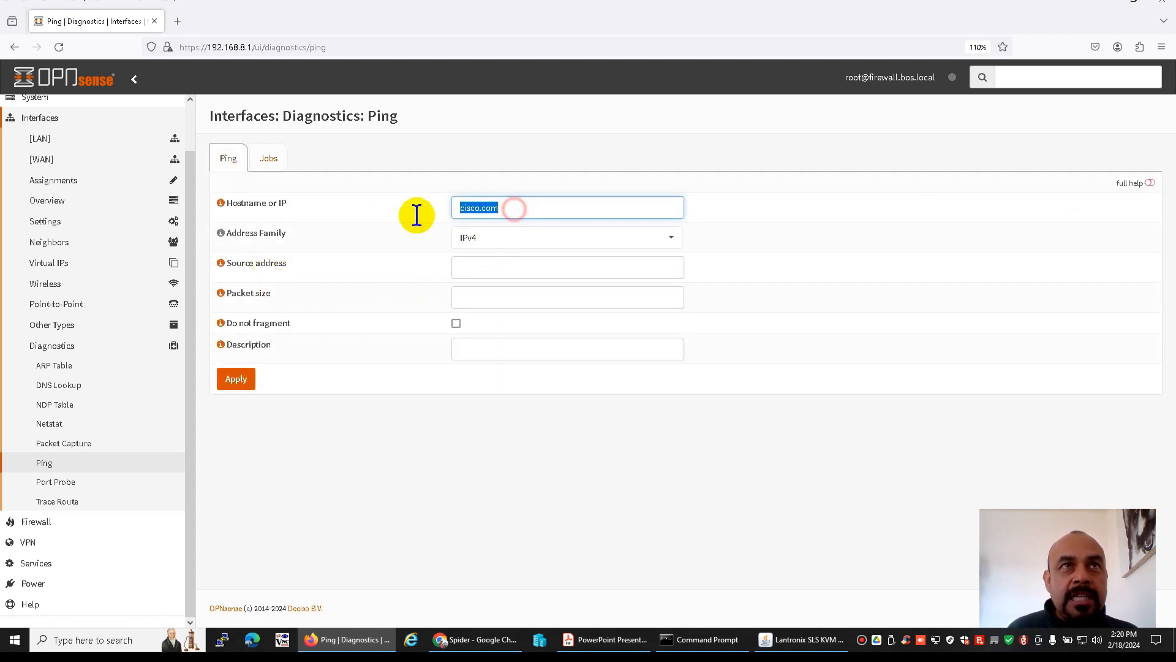
pyautogui.write('yah')
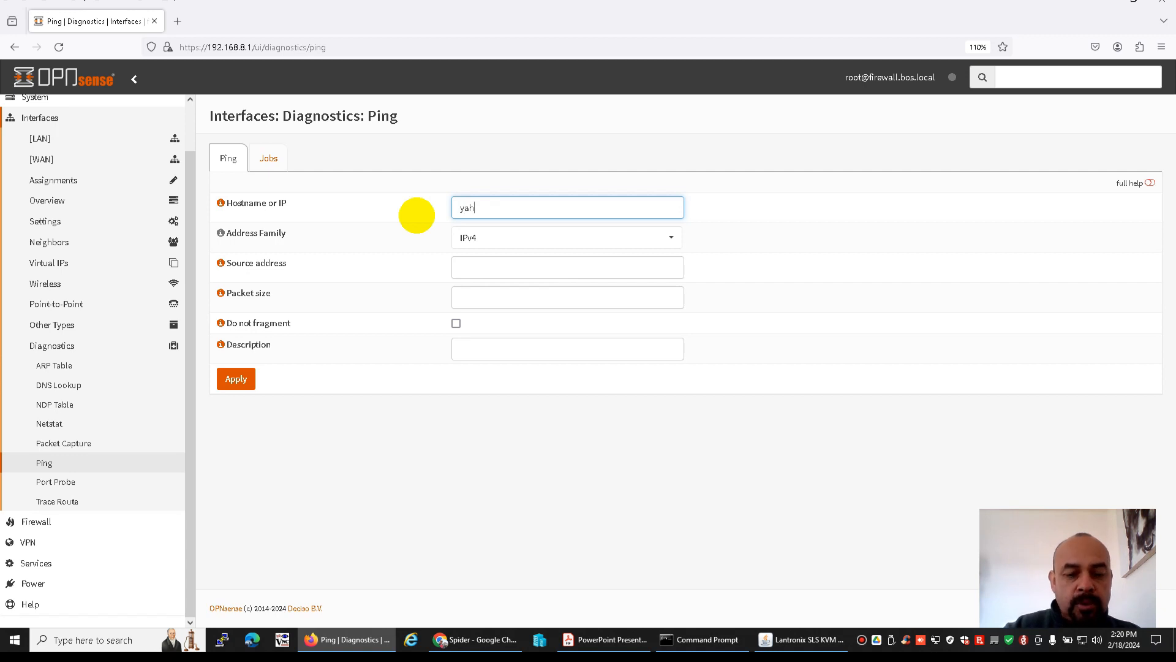
pyautogui.press('BackSpace')
pyautogui.press('BackSpace')
pyautogui.press('BackSpace')
pyautogui.write('freebsd.org')
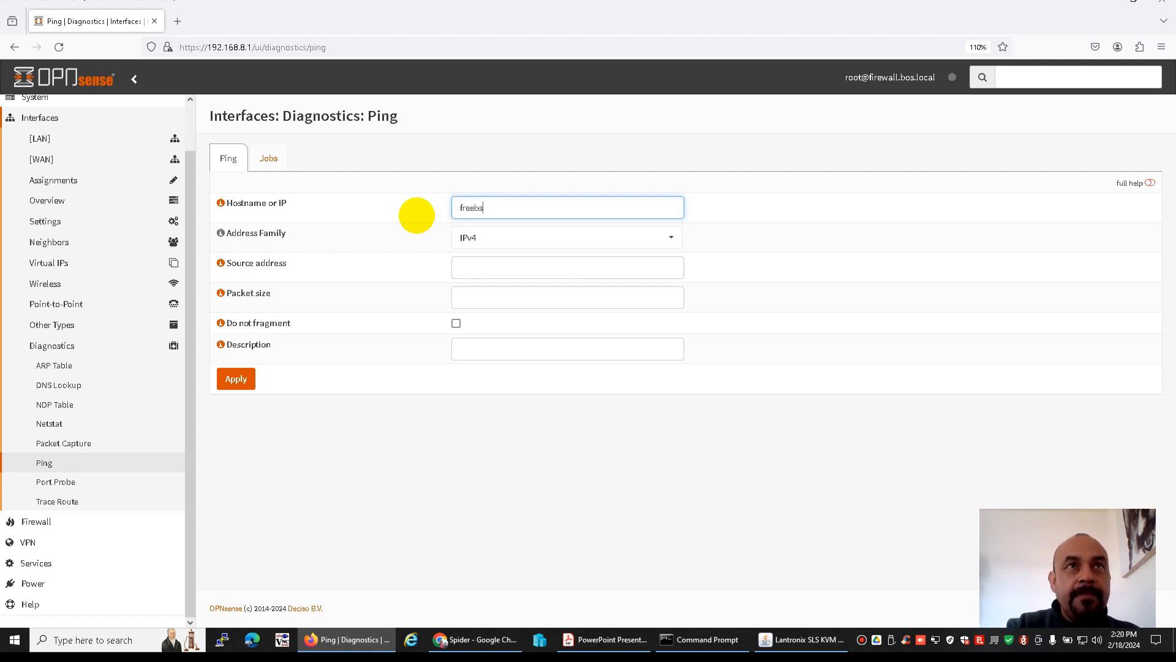
pyautogui.click(250, 380)
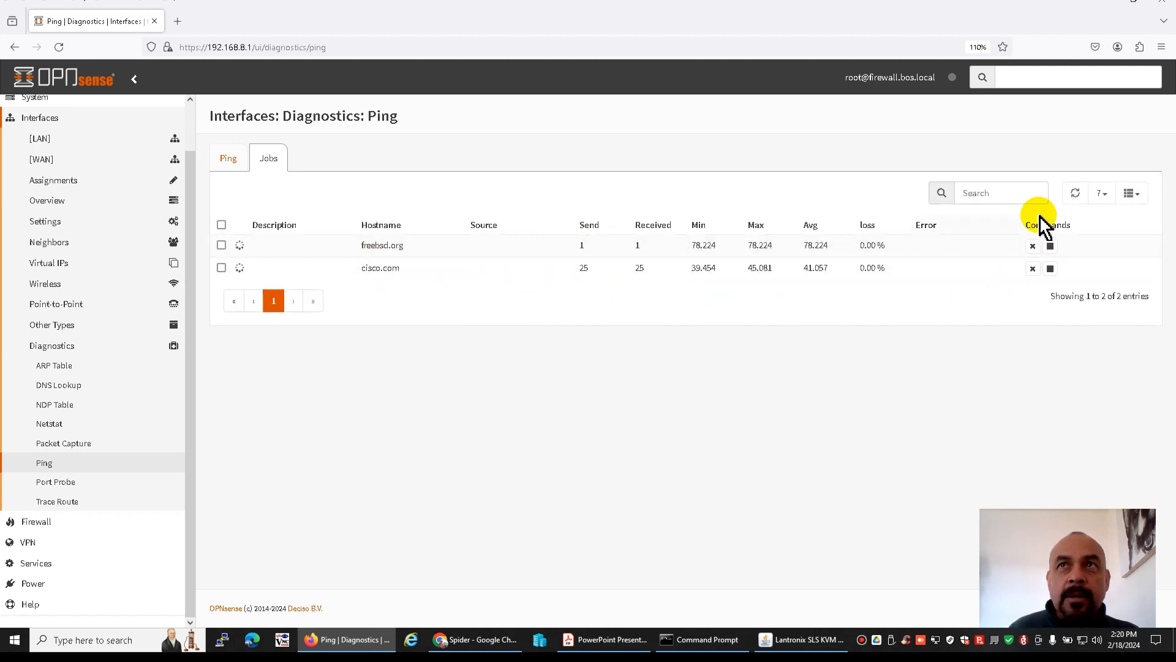
pyautogui.click(1075, 193)
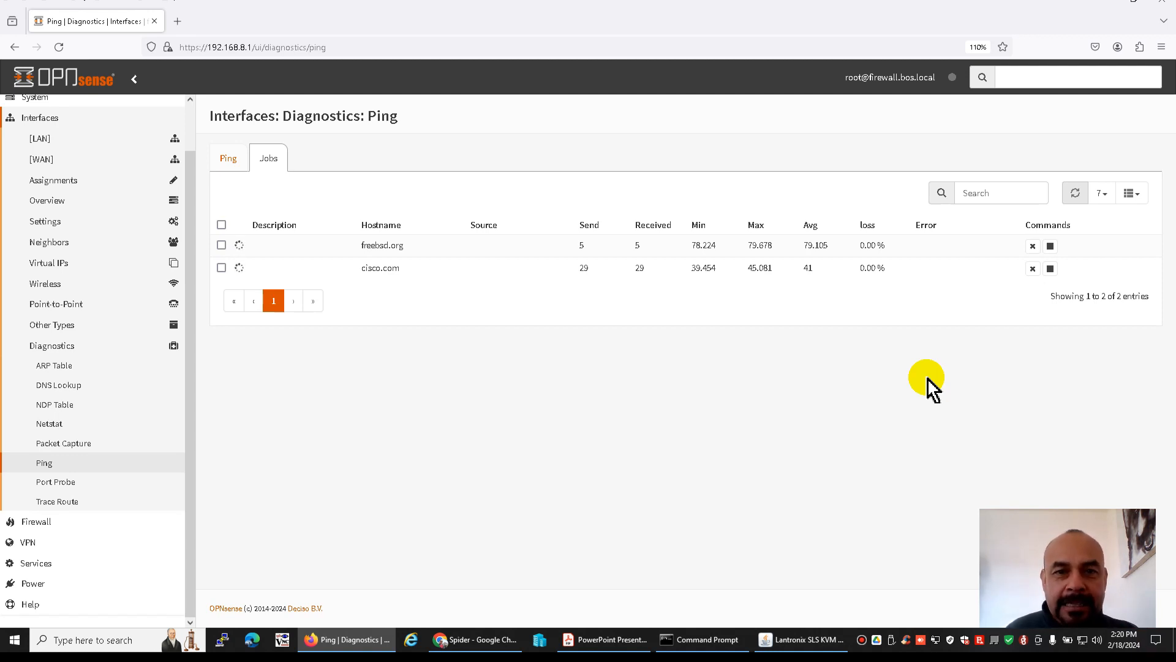
pyautogui.click(1079, 196)
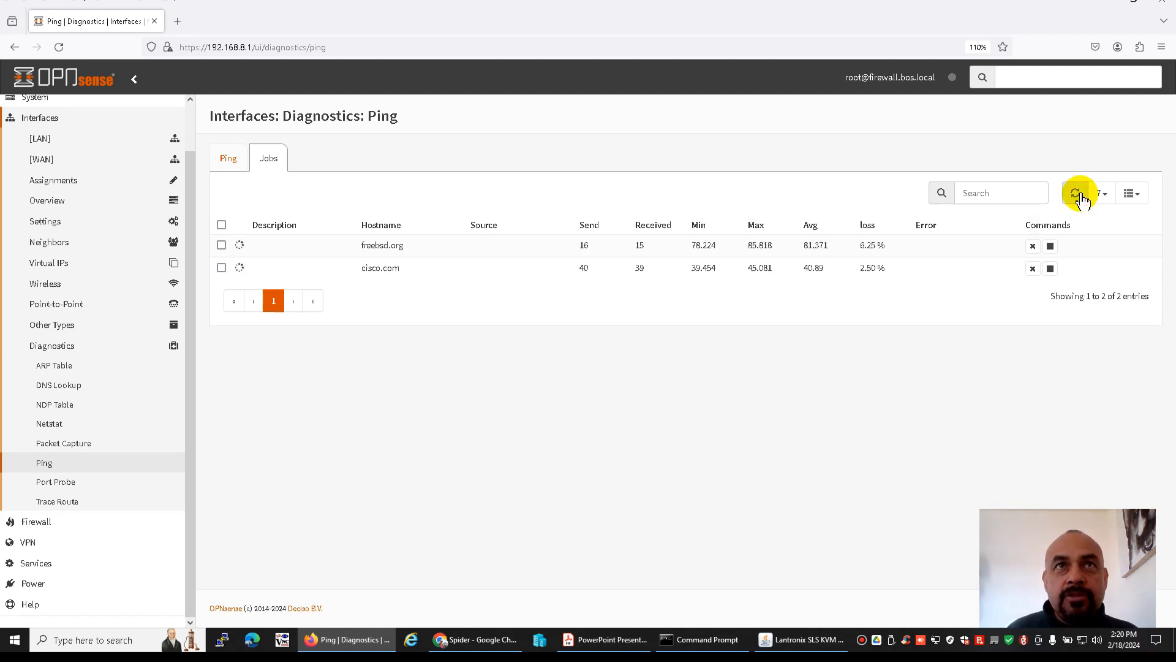
# Stop the freebsd.org and cisco.com ping jobs and remove both from the job list
pyautogui.click(1050, 245)
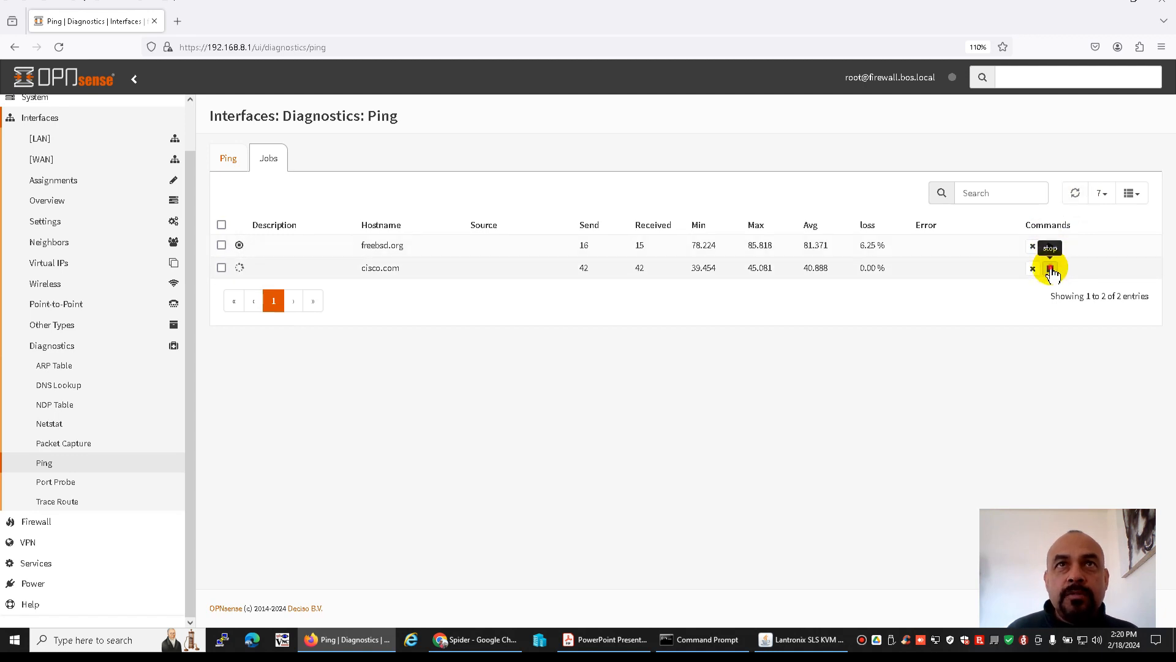
pyautogui.click(1051, 269)
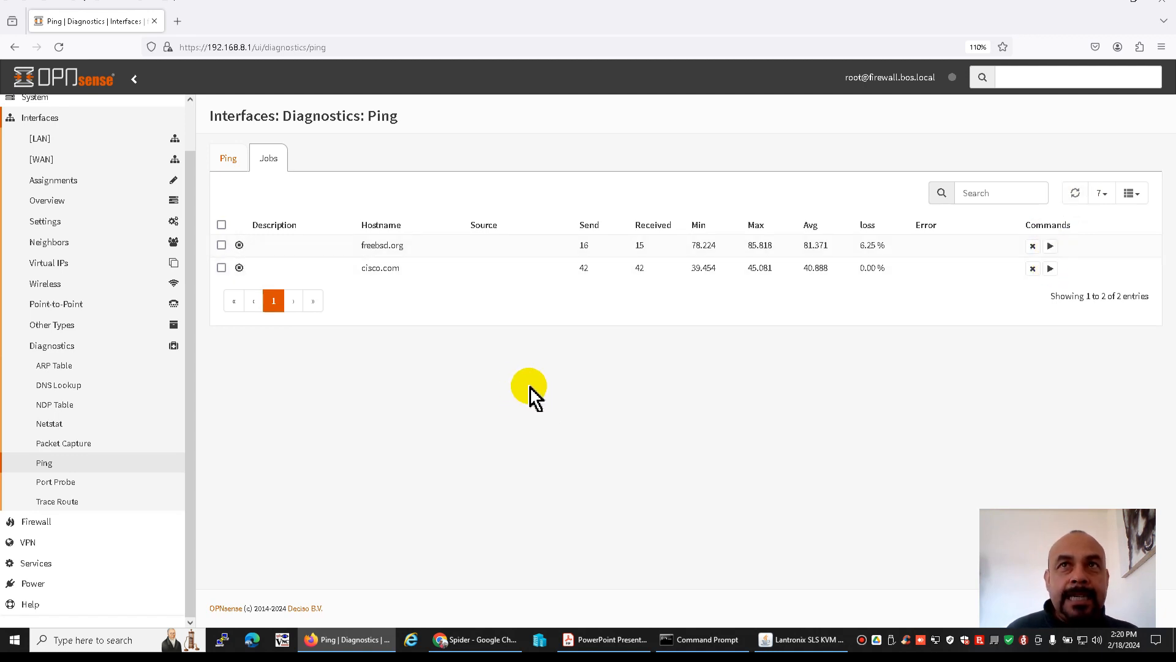
pyautogui.click(1032, 246)
pyautogui.click(1032, 247)
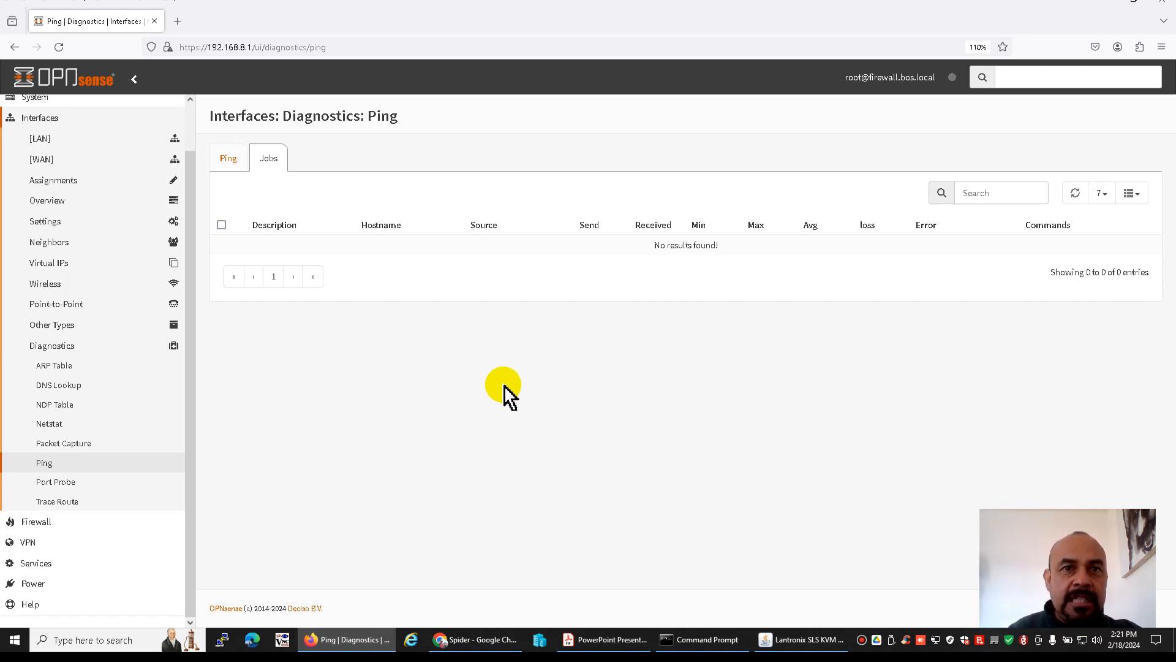
# Check the LAN client 192.168.8.3 in the PDF network diagram, and start nslookup in the Command Prompt
pyautogui.click(605, 640)
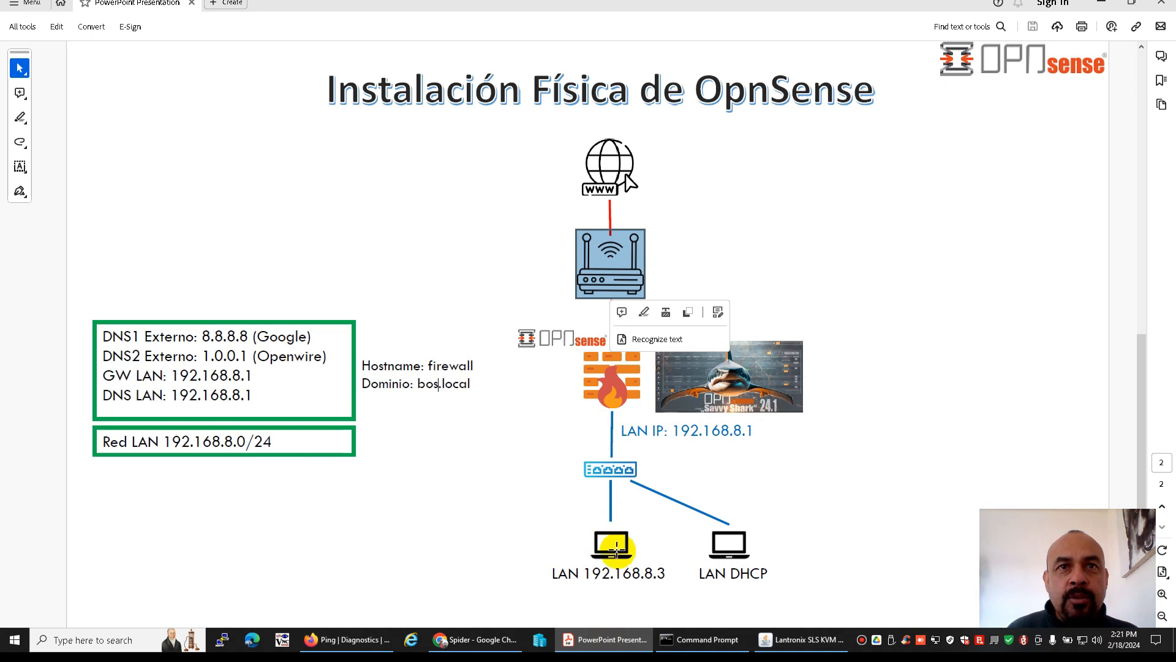
pyautogui.moveTo(590, 575); pyautogui.dragTo(637, 576)
pyautogui.click(638, 576)
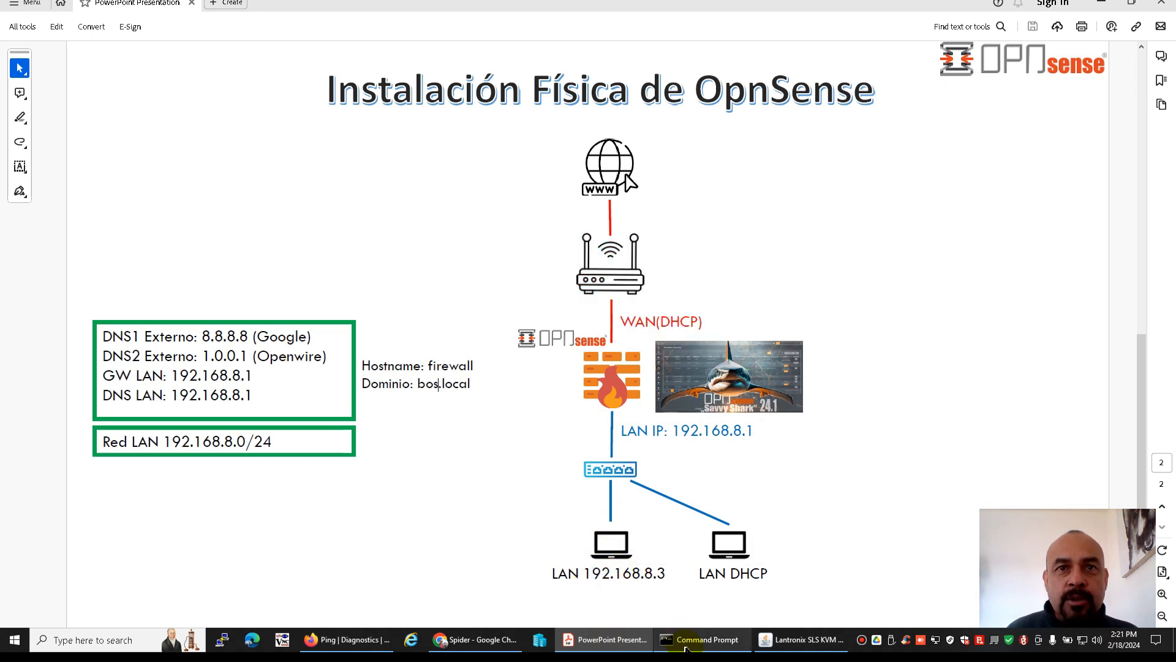
pyautogui.click(685, 643)
pyautogui.write('nslookup')
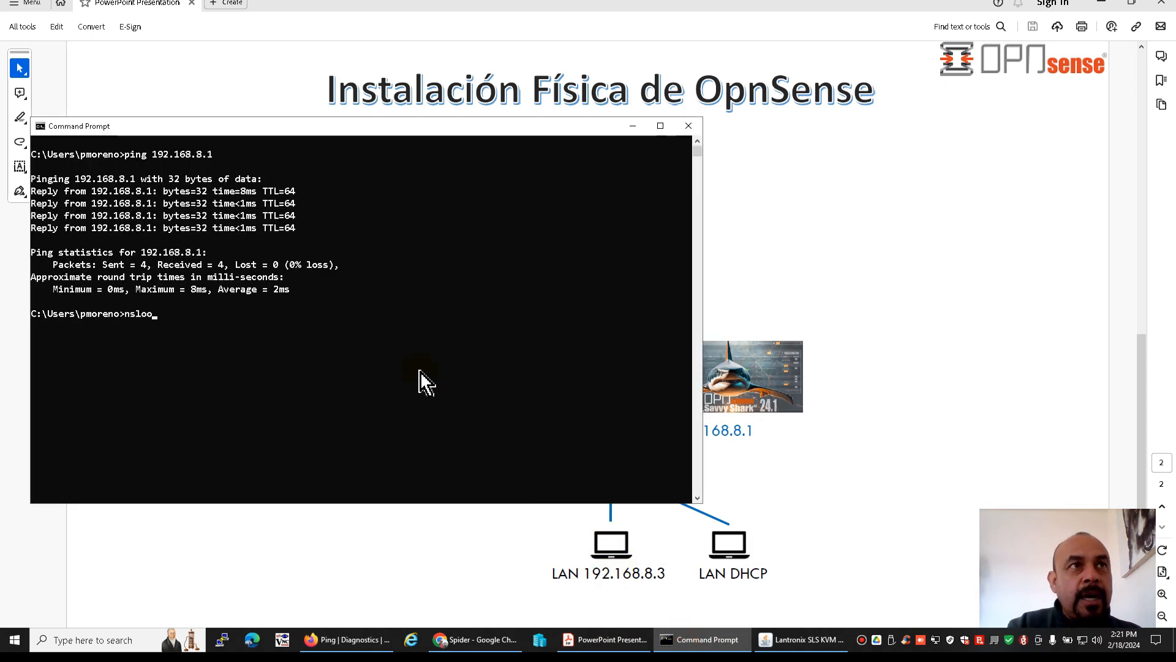
pyautogui.press('Return')
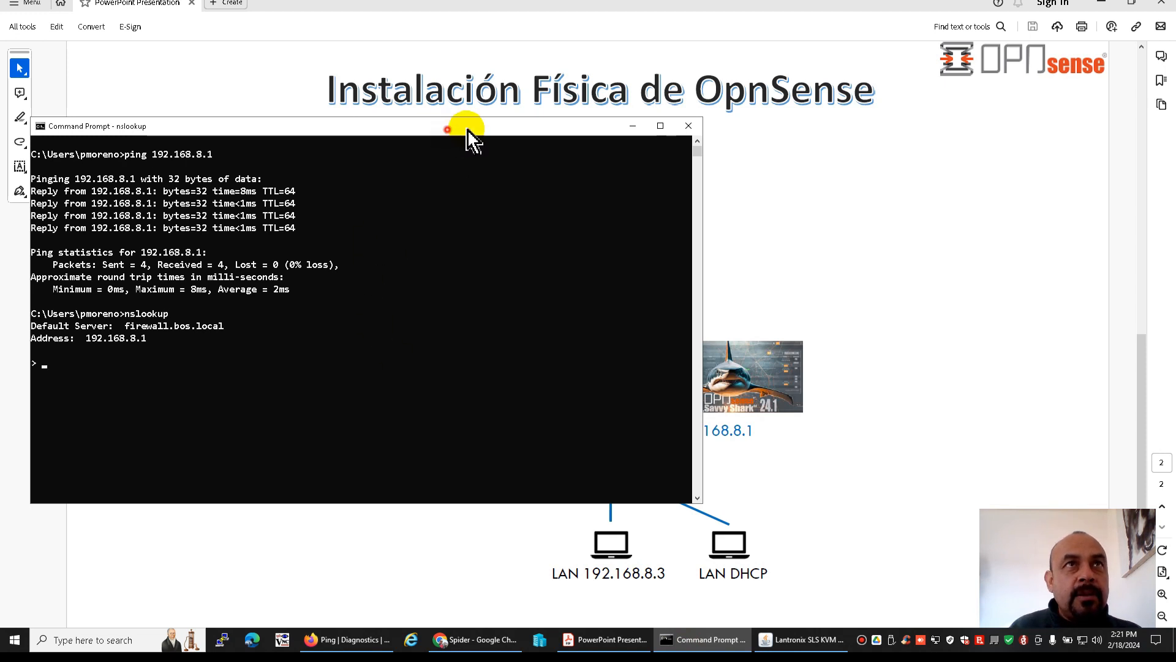
# Resolve yahoo.com.mx from the LAN client through the nslookup session
pyautogui.moveTo(451, 129); pyautogui.dragTo(650, 83)
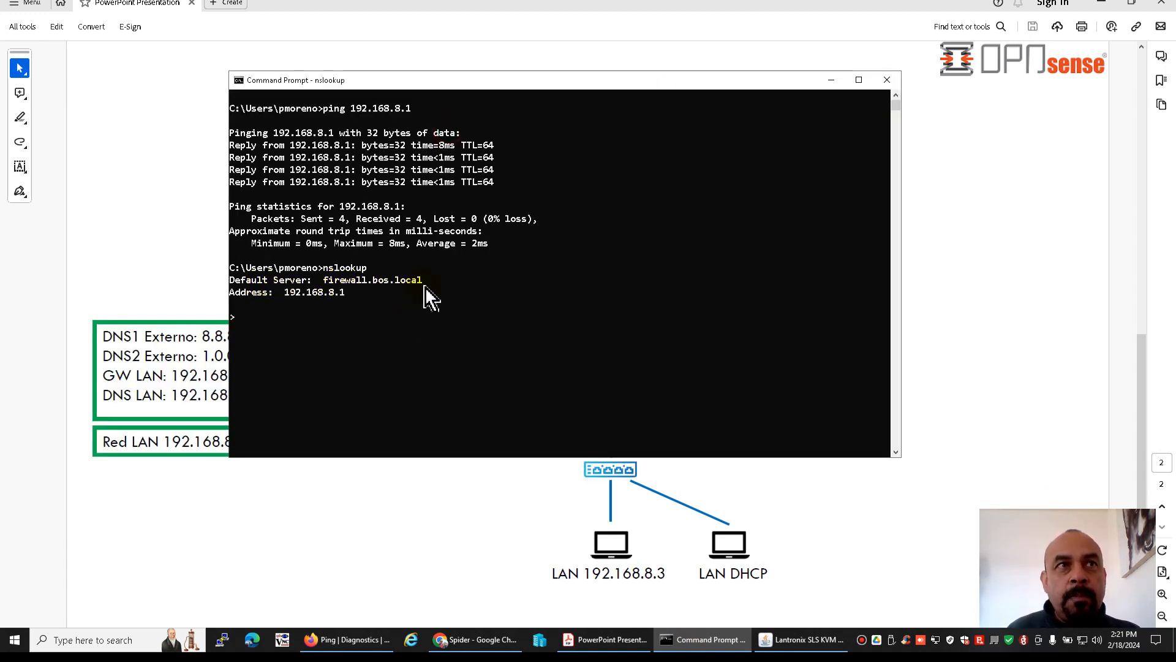
pyautogui.write('yahoo.com')
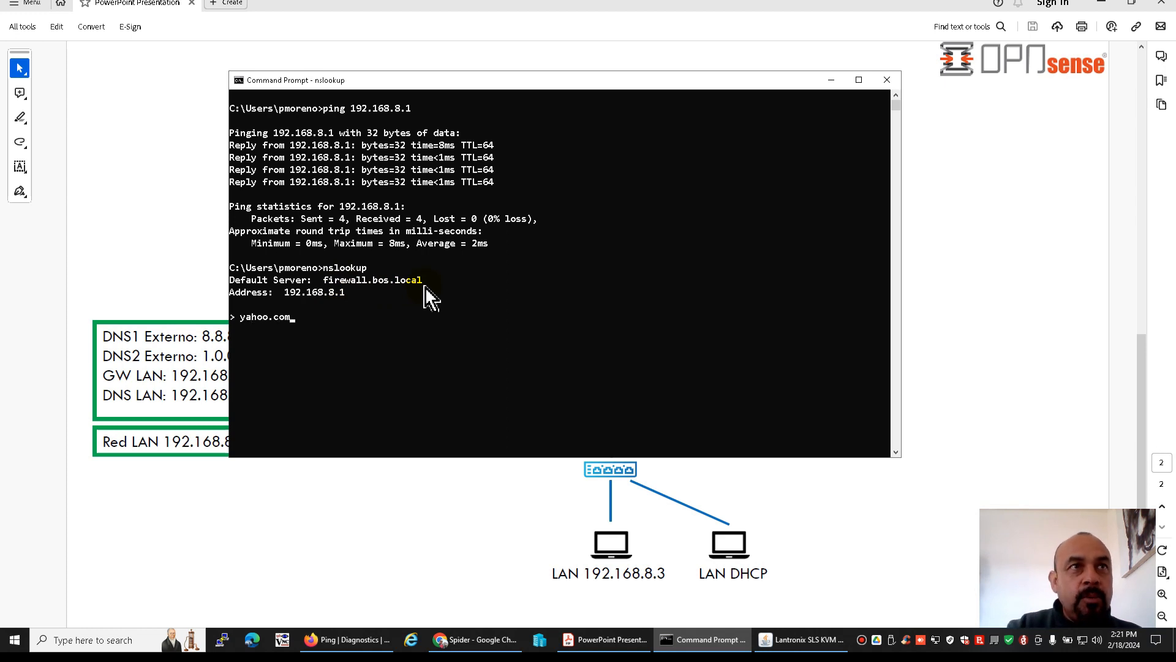
pyautogui.write('.mx')
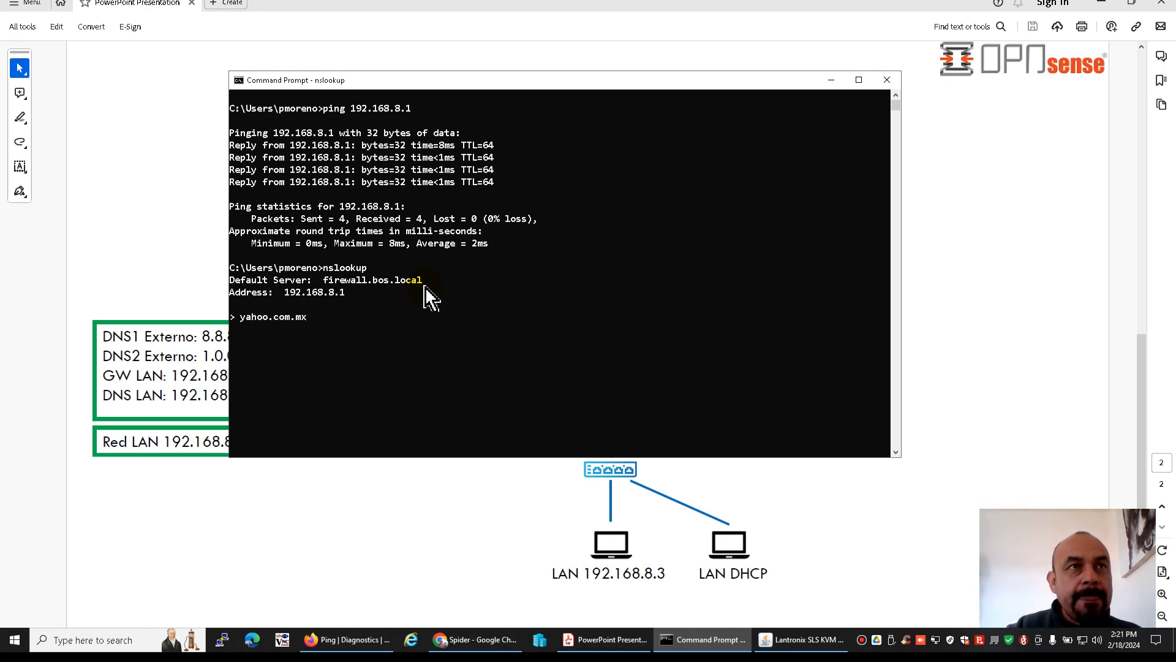
pyautogui.press('Return')
# Resolve banamex.com and bancomer.com from the LAN client in the open nslookup session
pyautogui.moveTo(504, 79); pyautogui.dragTo(515, 62)
pyautogui.write('banamex.com')
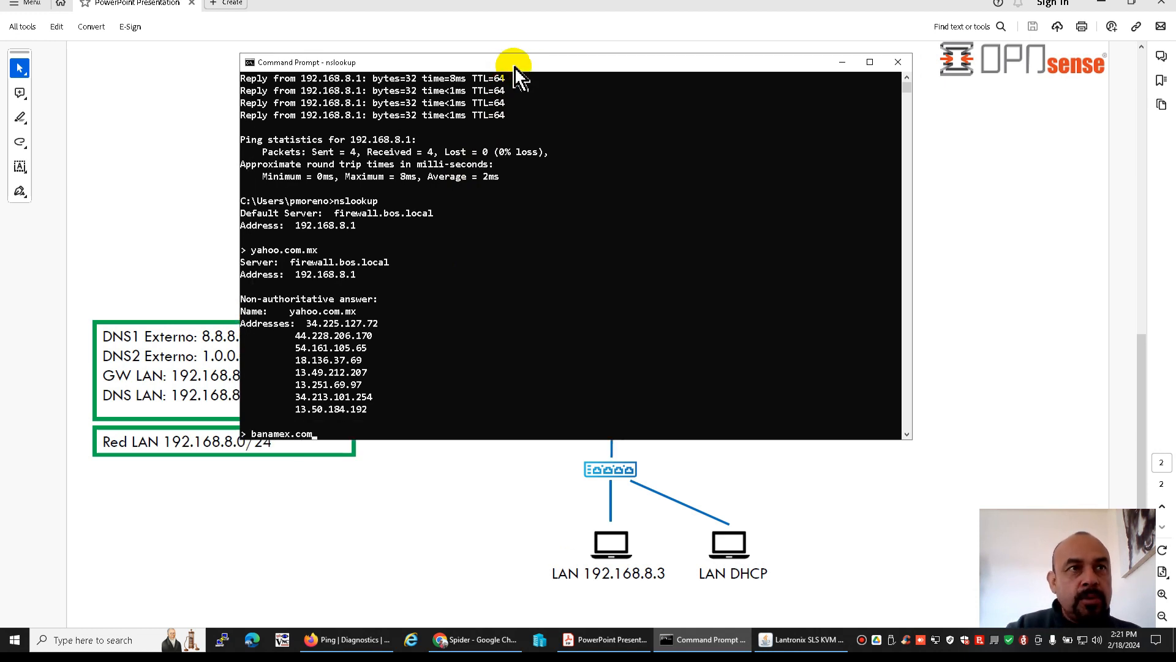
pyautogui.press('Return')
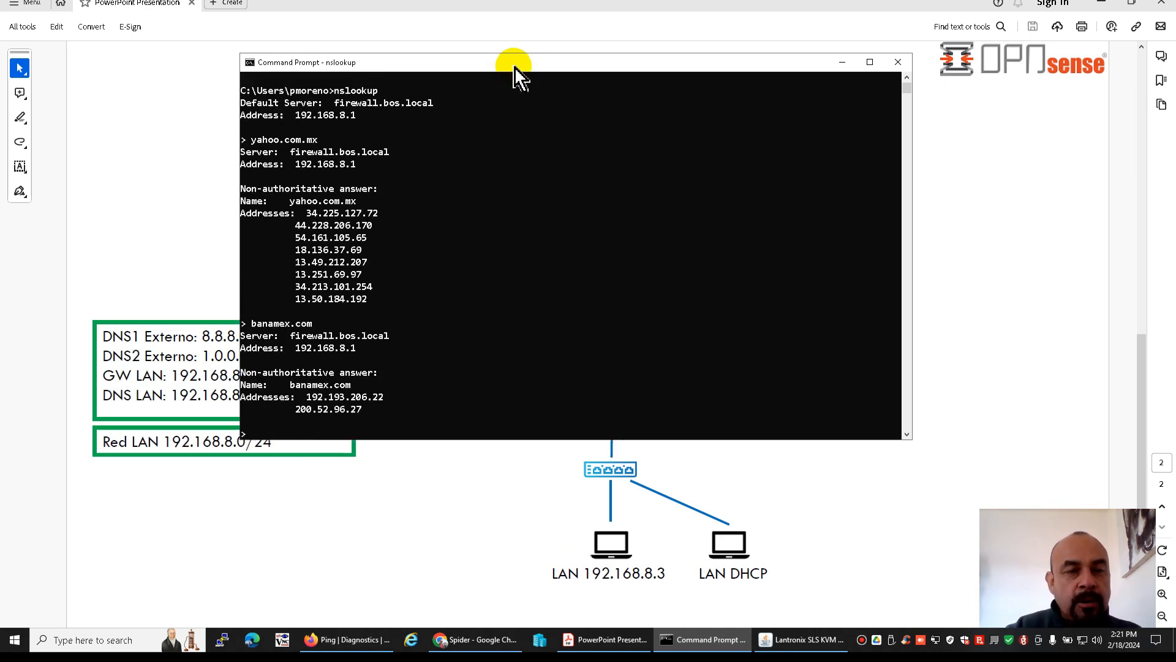
pyautogui.write('bancomer.com')
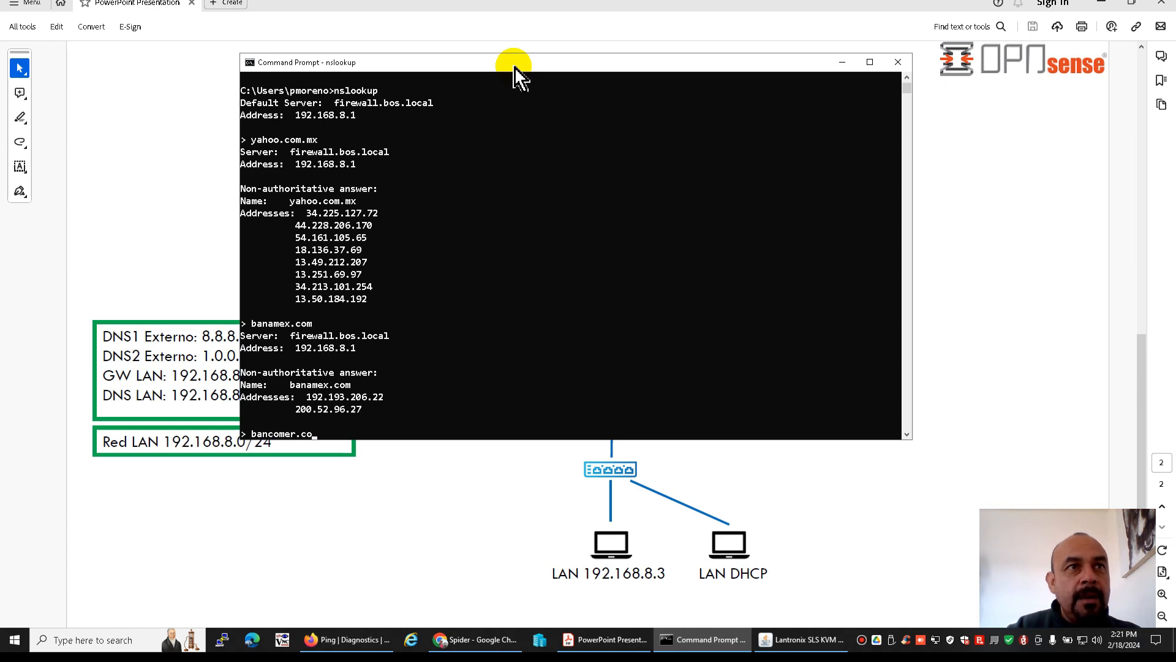
pyautogui.press('Return')
# Resolve santander.com.mx from the LAN client and quit nslookup
pyautogui.write('santa')
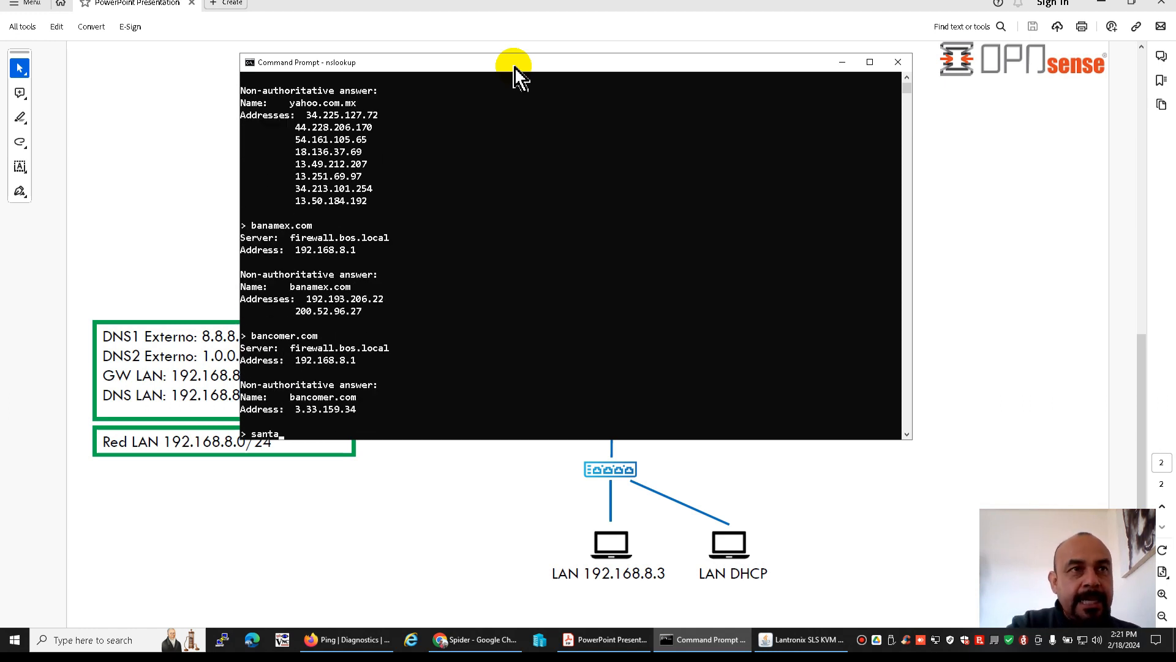
pyautogui.write('nder.com.mx')
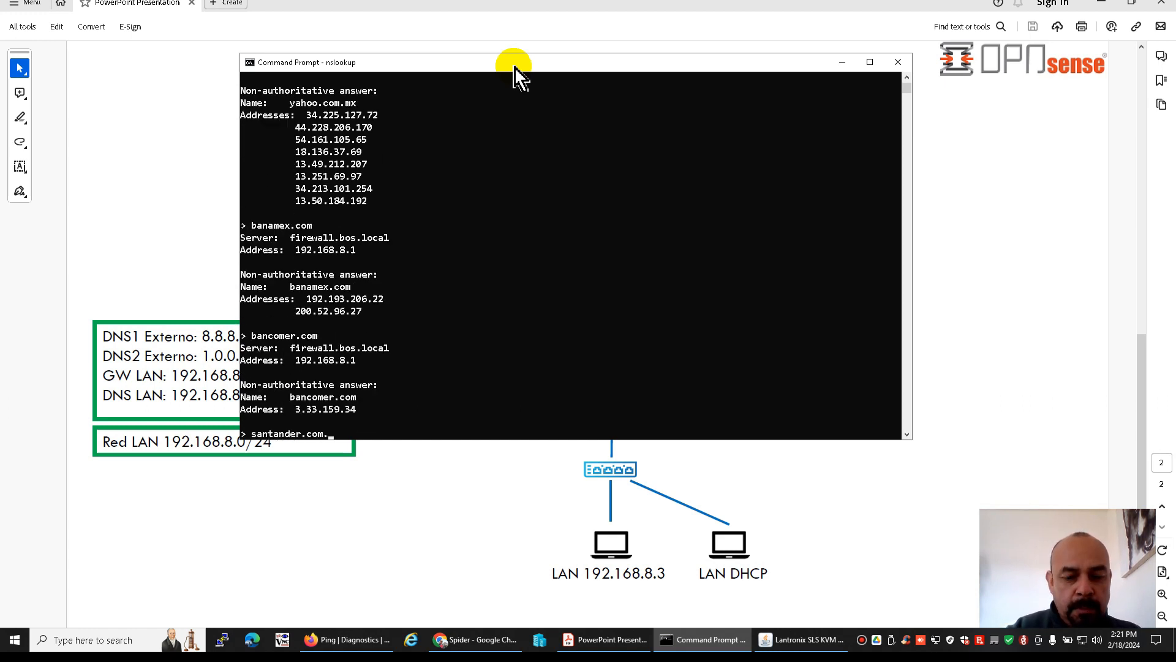
pyautogui.press('Return')
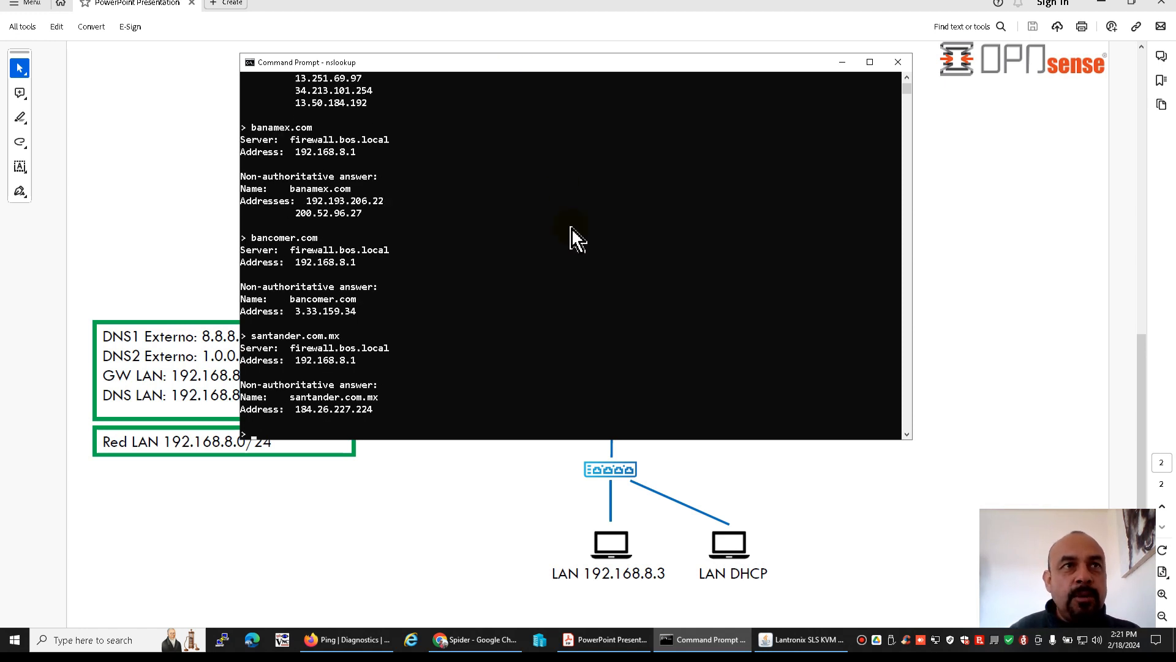
pyautogui.write('quit')
pyautogui.press('Return')
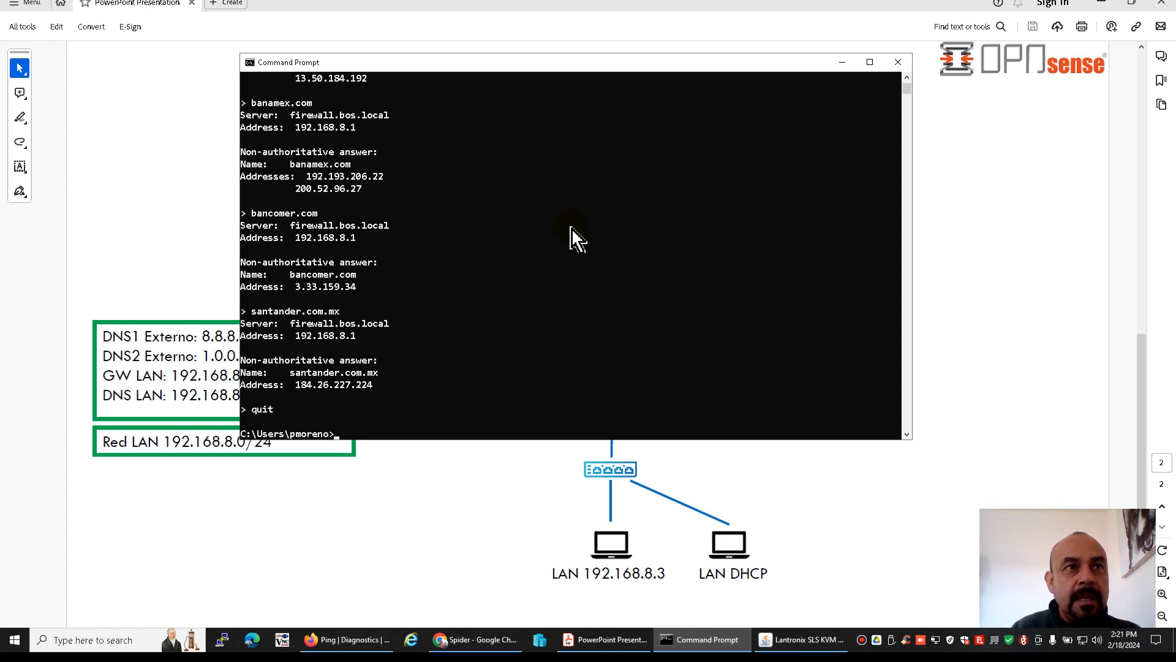
# Switch to Firefox and open the download page of opnsense.org in a new tab
pyautogui.click(346, 640)
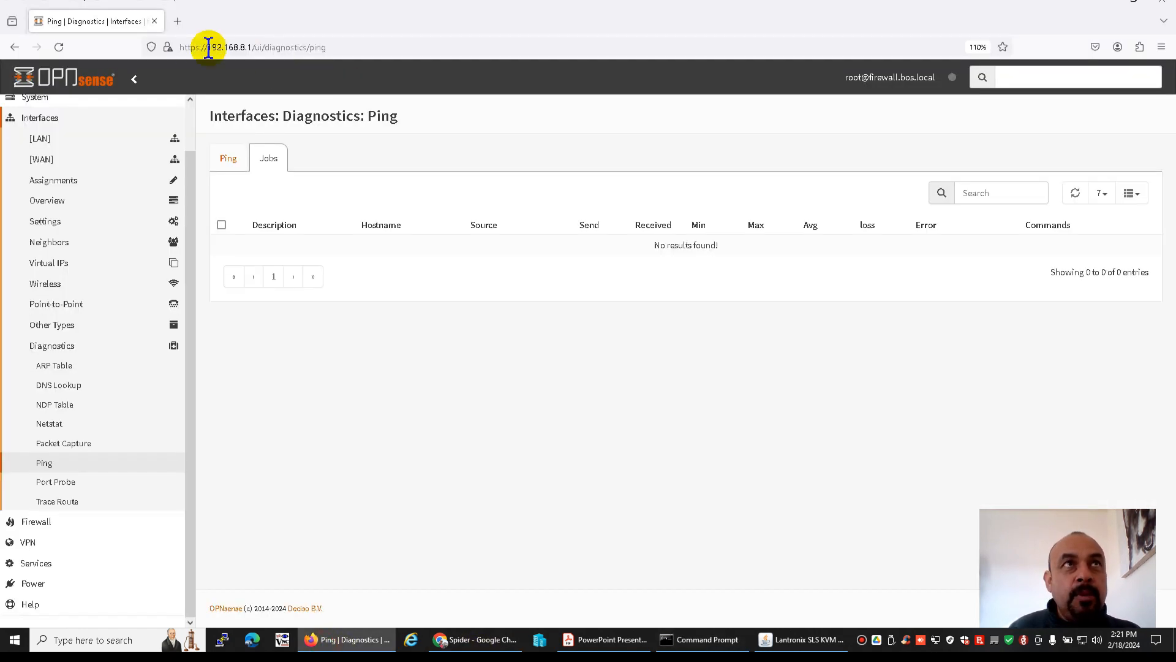
pyautogui.click(172, 22)
pyautogui.write('opn')
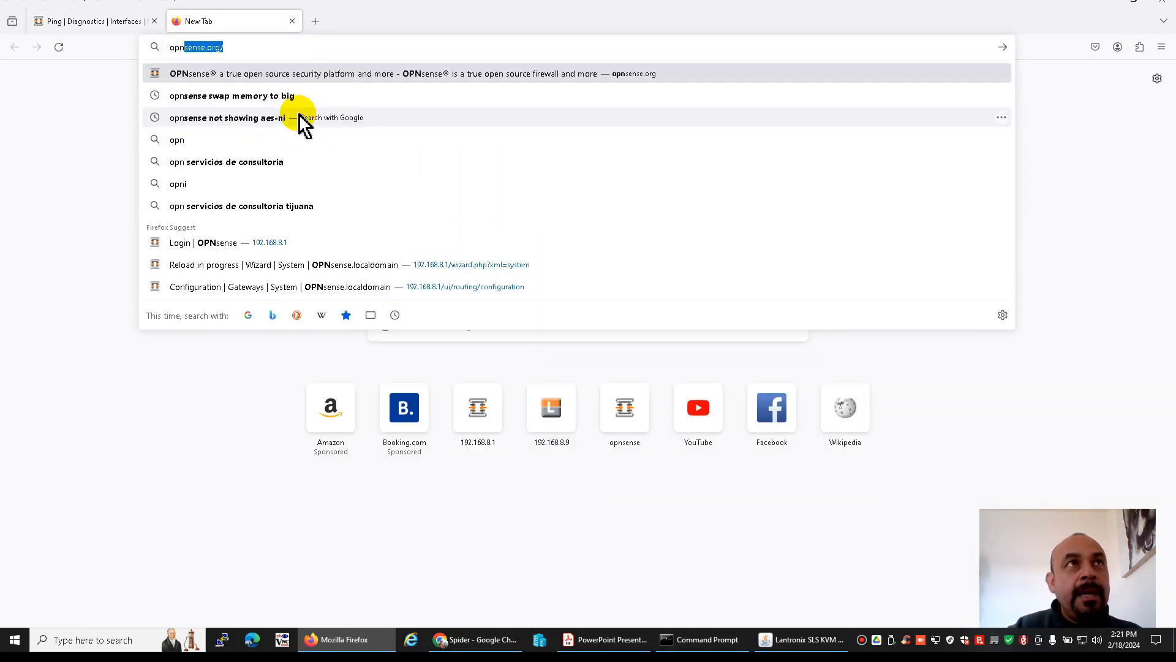
pyautogui.press('Return')
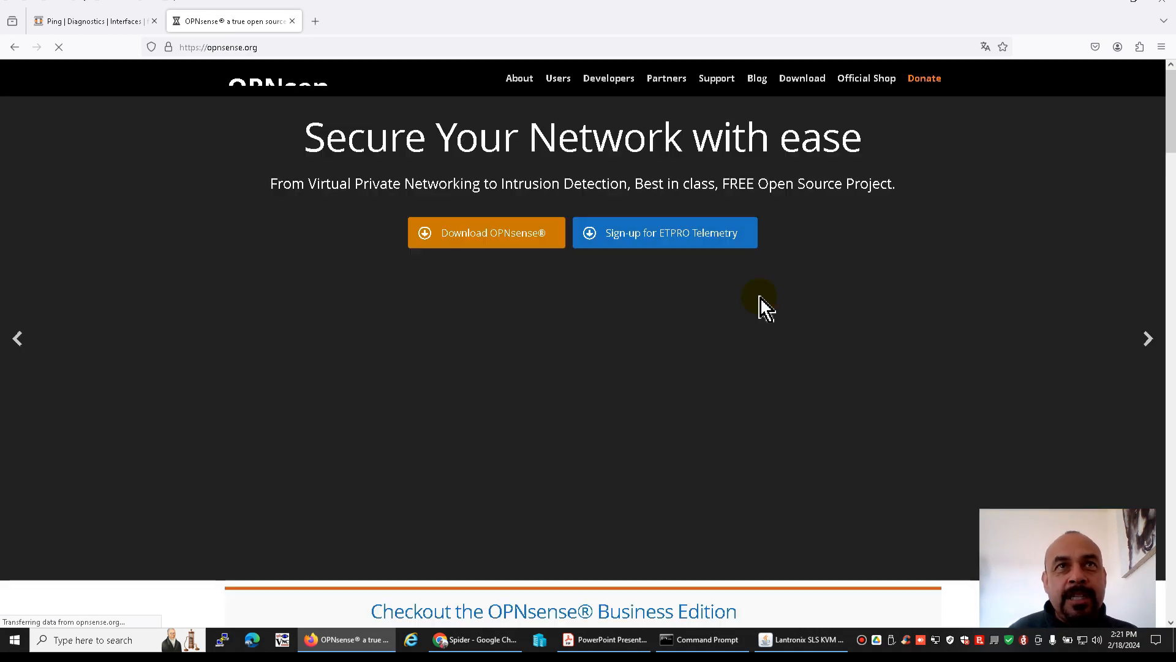
pyautogui.click(803, 80)
# Review the image type descriptions in the fast download selector, especially vga and serial
pyautogui.click(557, 367)
pyautogui.scroll(-3, 504, 407)
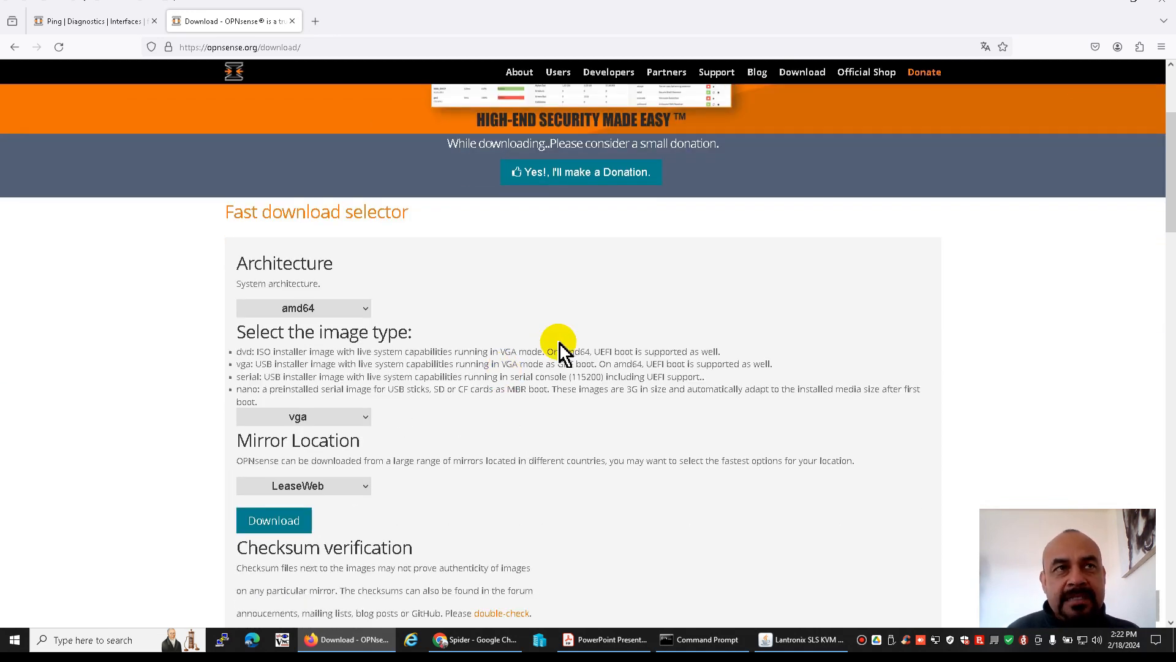
pyautogui.scroll(-2, 559, 349)
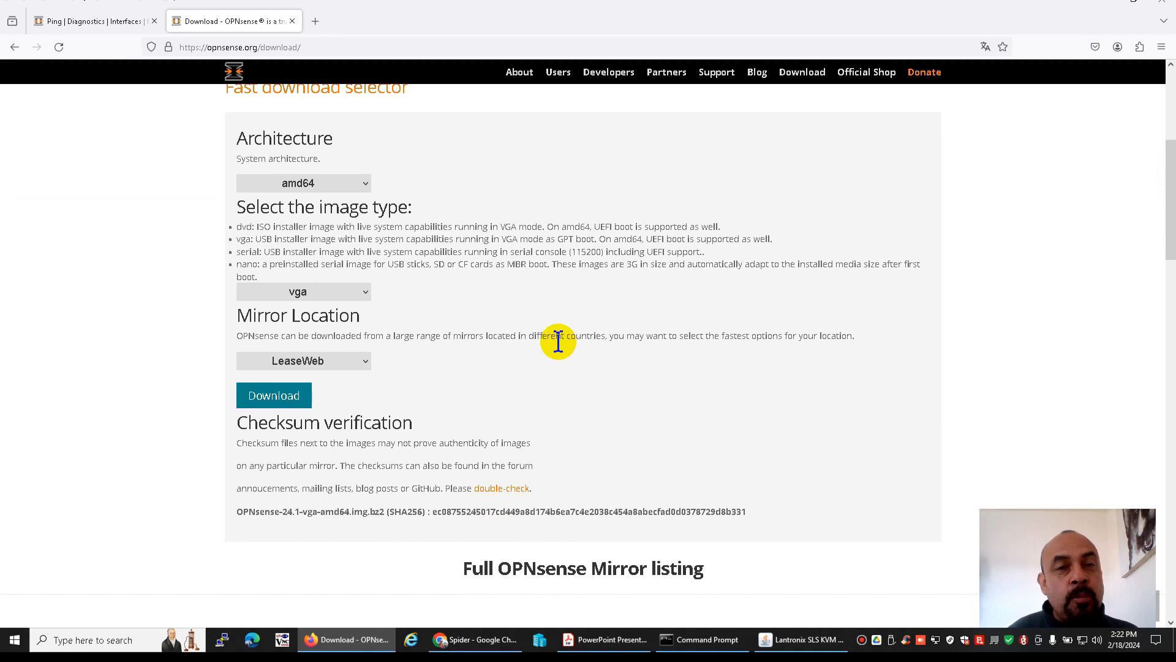
pyautogui.scroll(1, 558, 342)
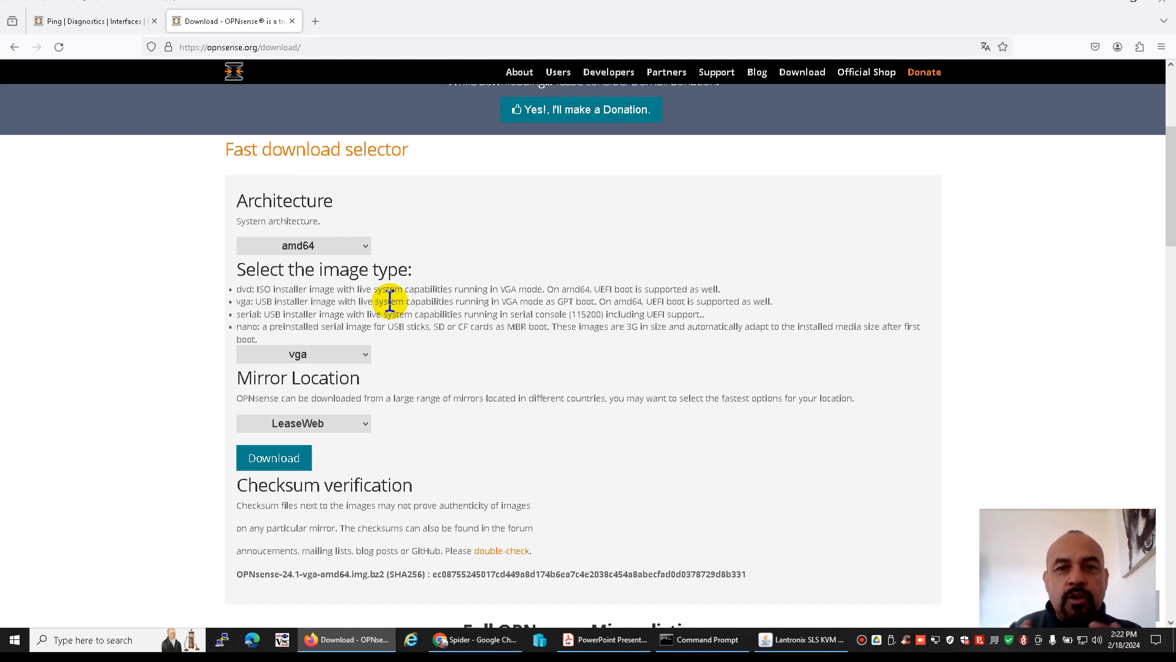
pyautogui.doubleClick(244, 301)
pyautogui.click(252, 316)
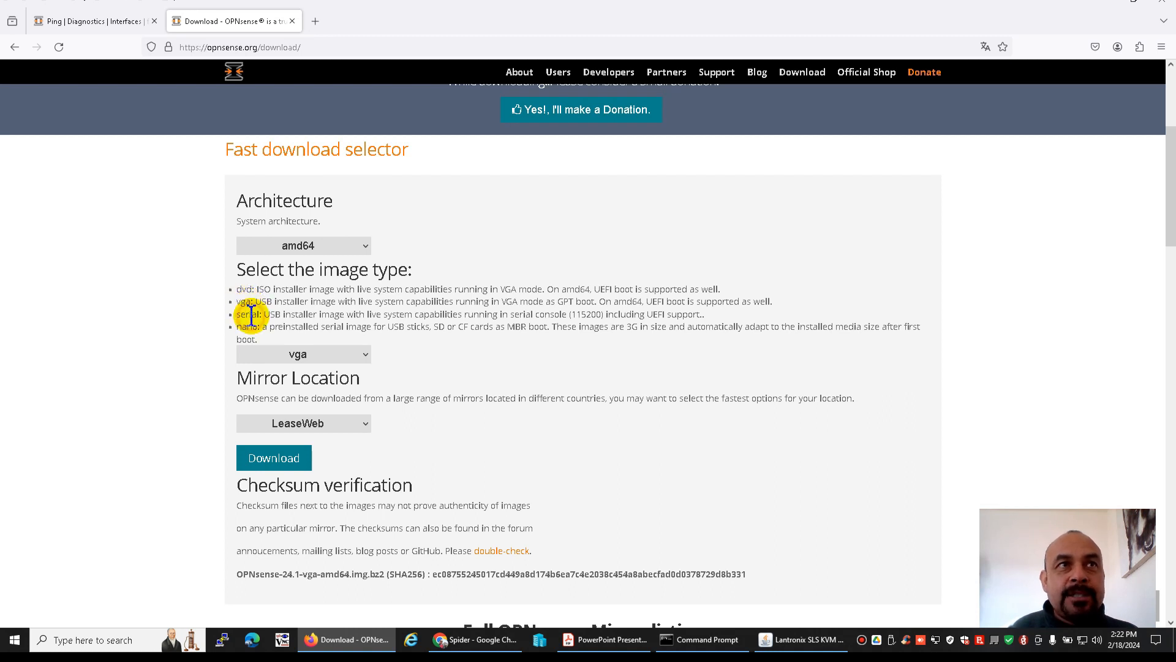
pyautogui.click(252, 316)
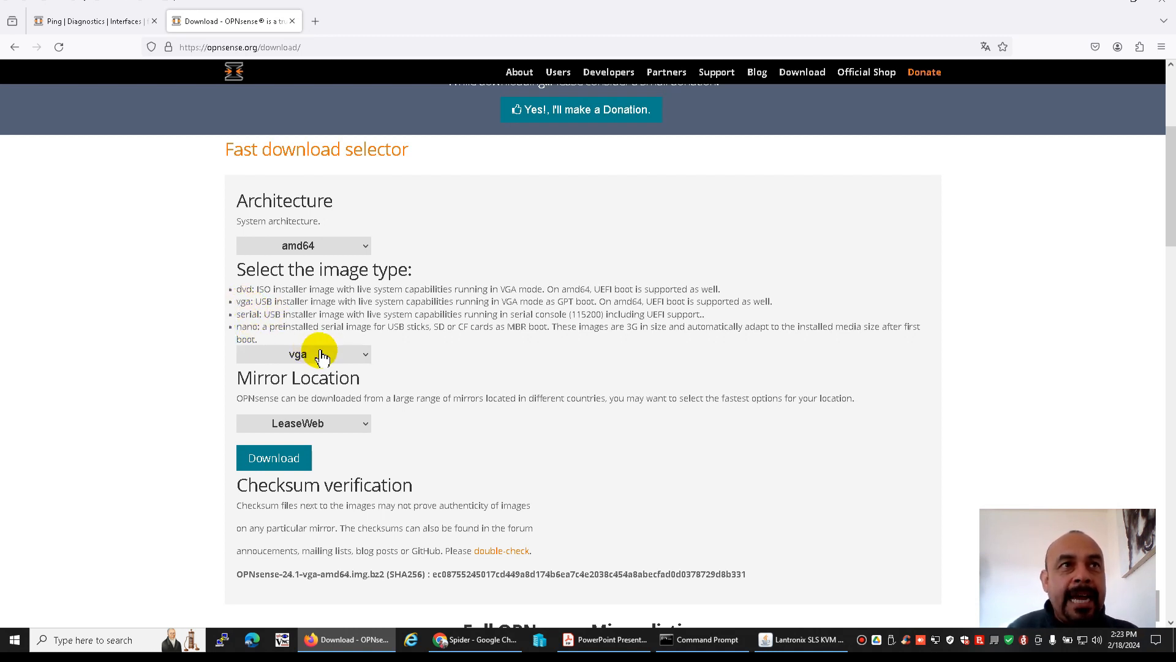
# Download the amd64 vga image using the Open Computing Facility at UC Berkeley mirror in the United States
pyautogui.click(366, 354)
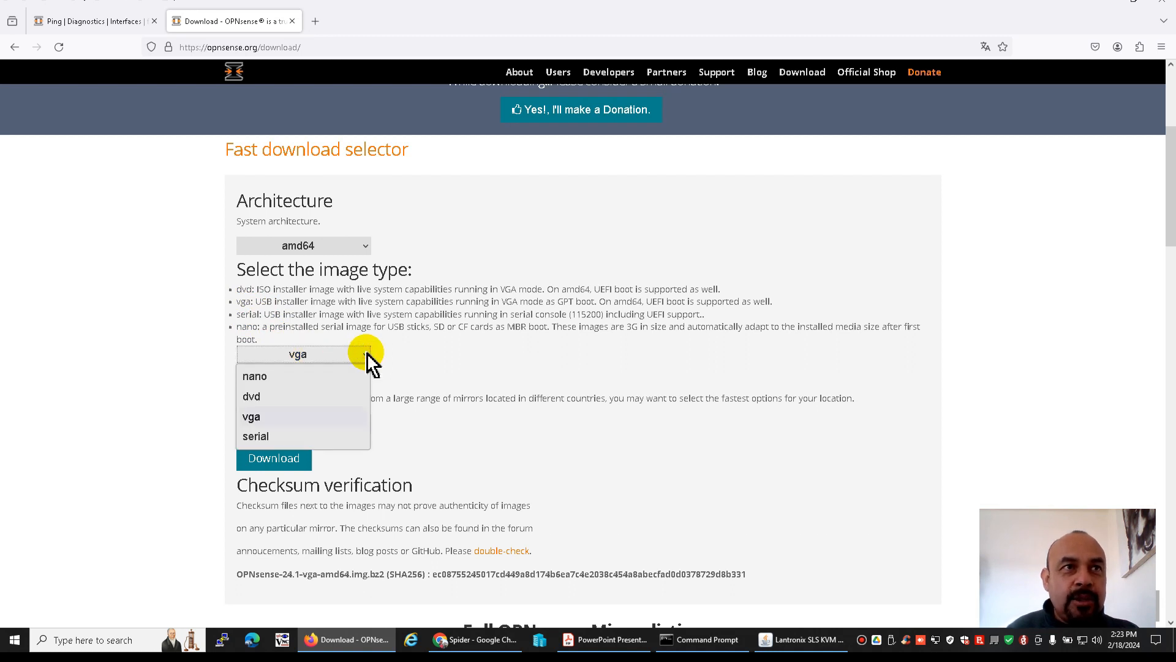
pyautogui.click(283, 417)
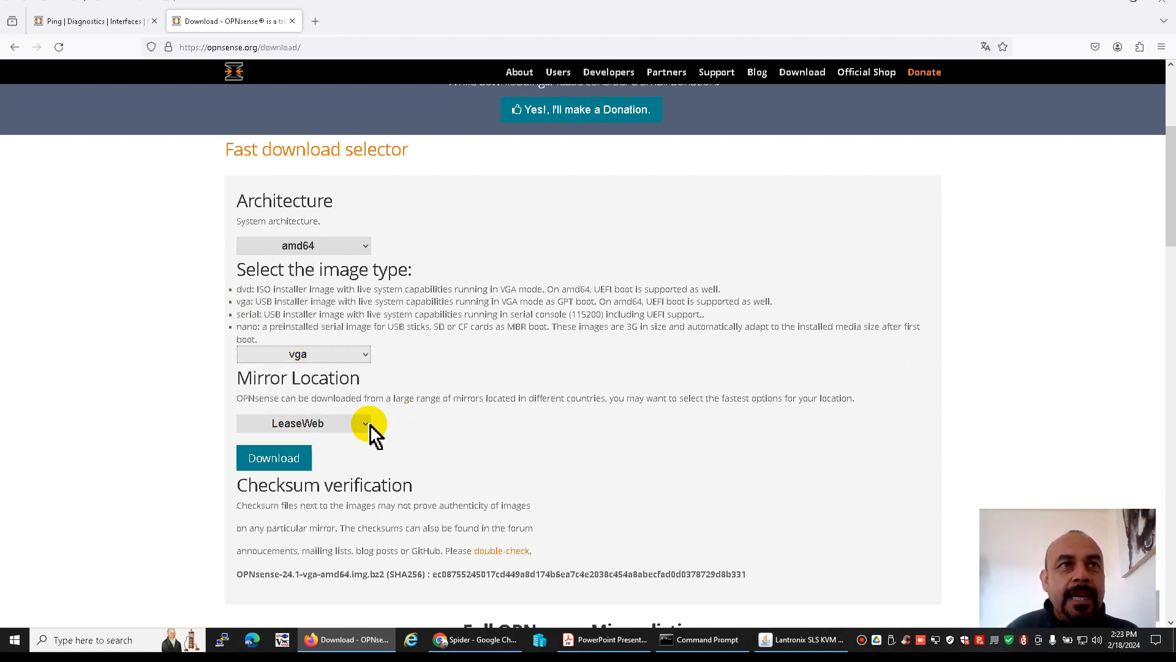
pyautogui.click(366, 425)
pyautogui.moveTo(489, 306); pyautogui.dragTo(488, 370)
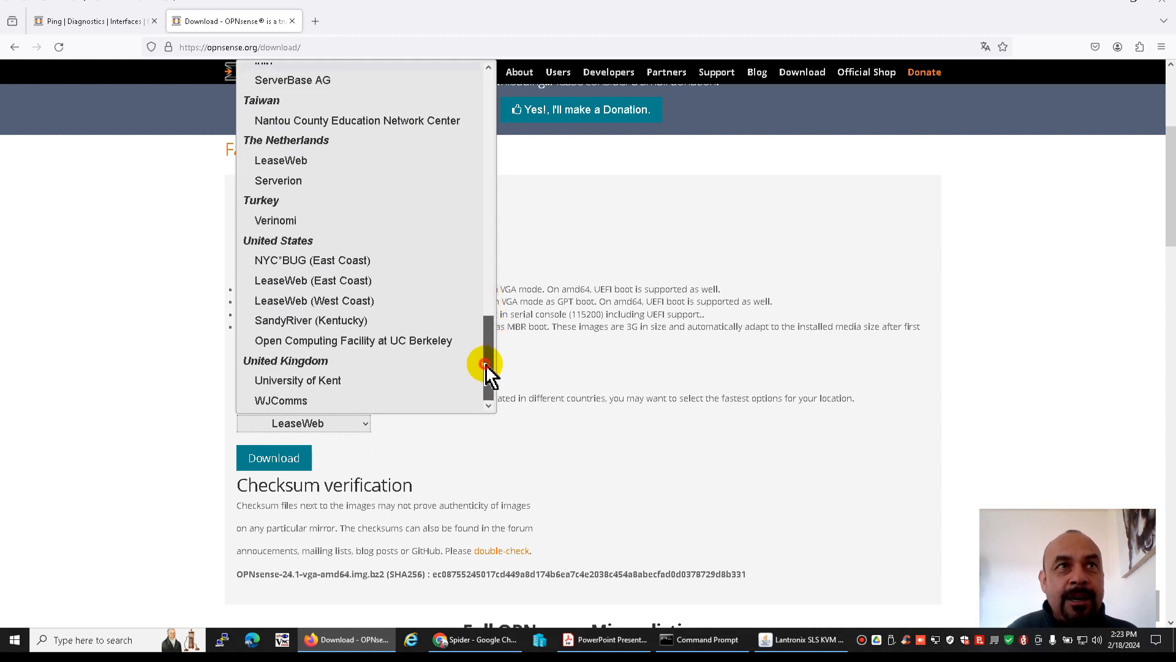
pyautogui.click(424, 341)
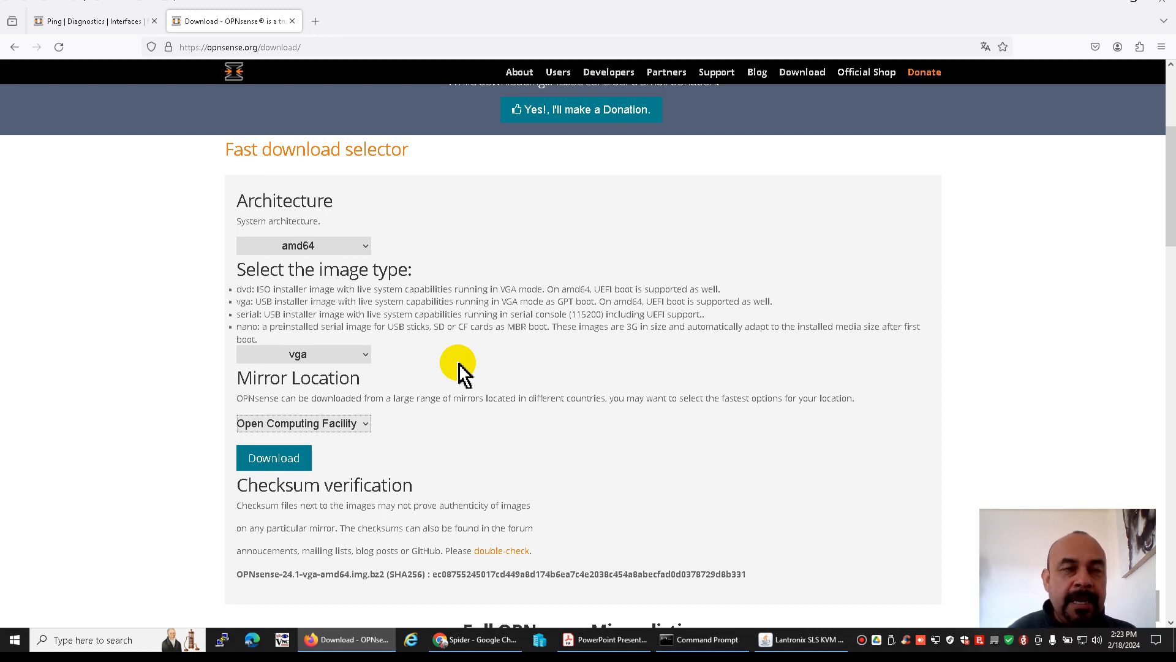
pyautogui.scroll(-3, 481, 450)
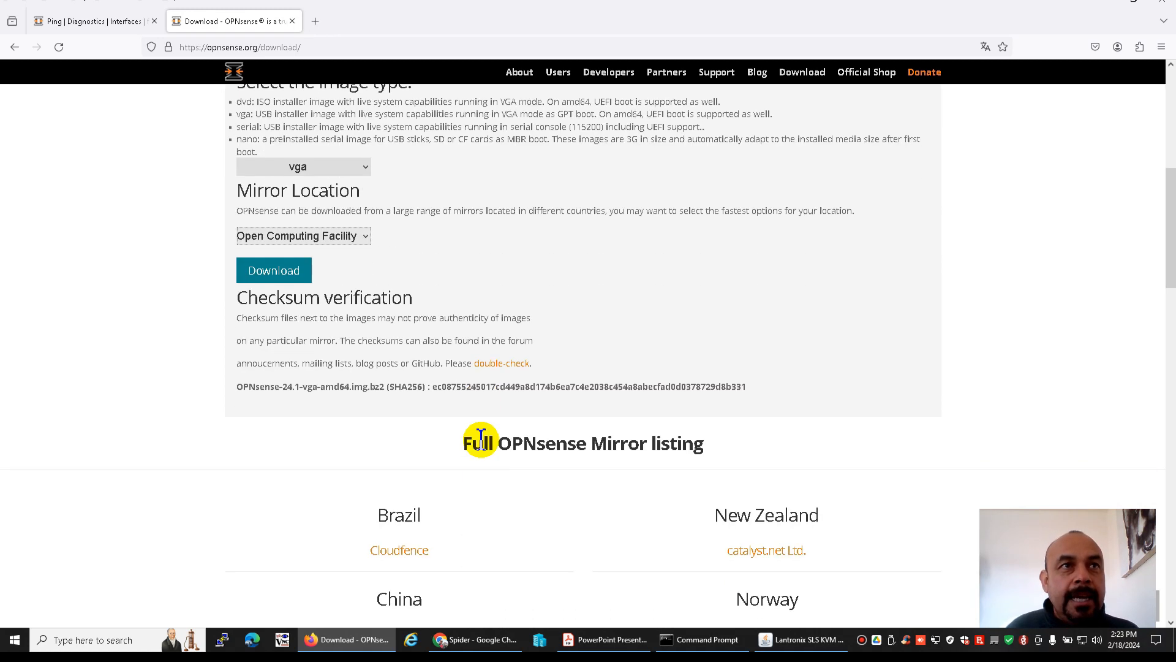
pyautogui.click(306, 270)
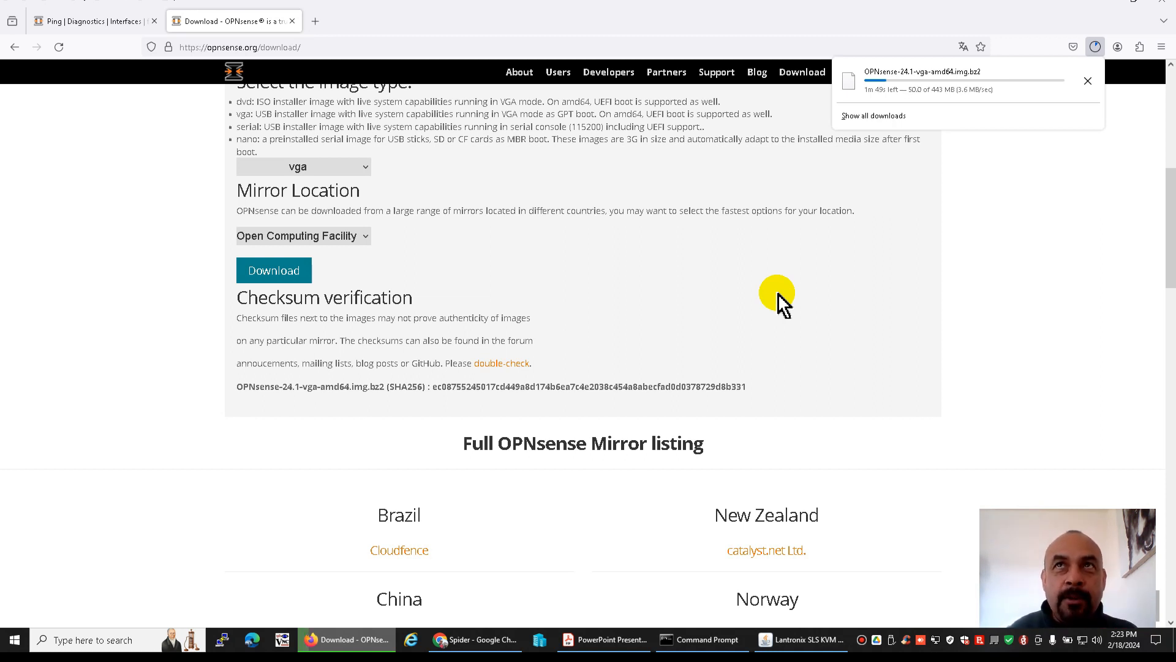
pyautogui.click(772, 295)
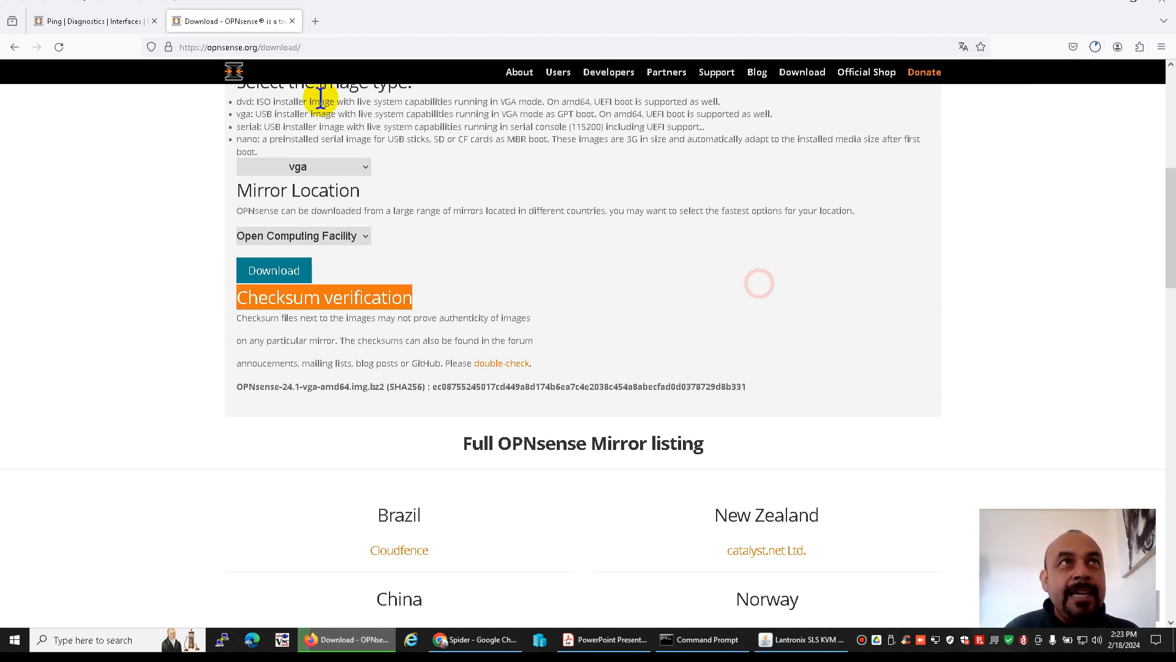
# Open freebsd.org in a new browser tab to test web access from the LAN client
pyautogui.click(98, 20)
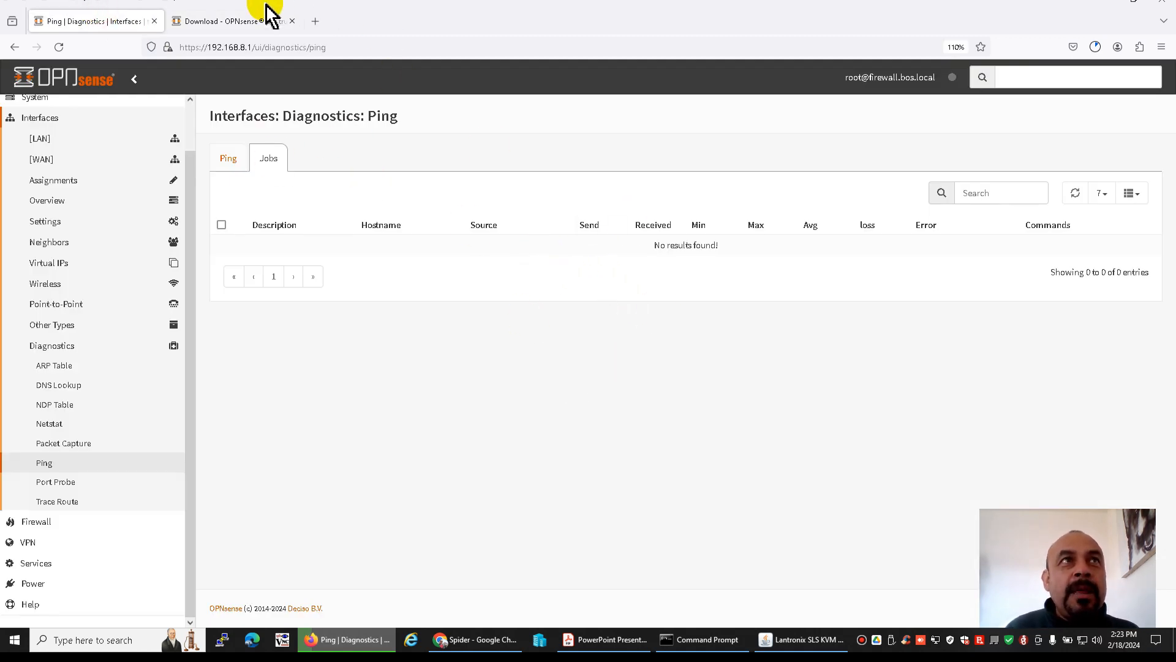
pyautogui.click(255, 21)
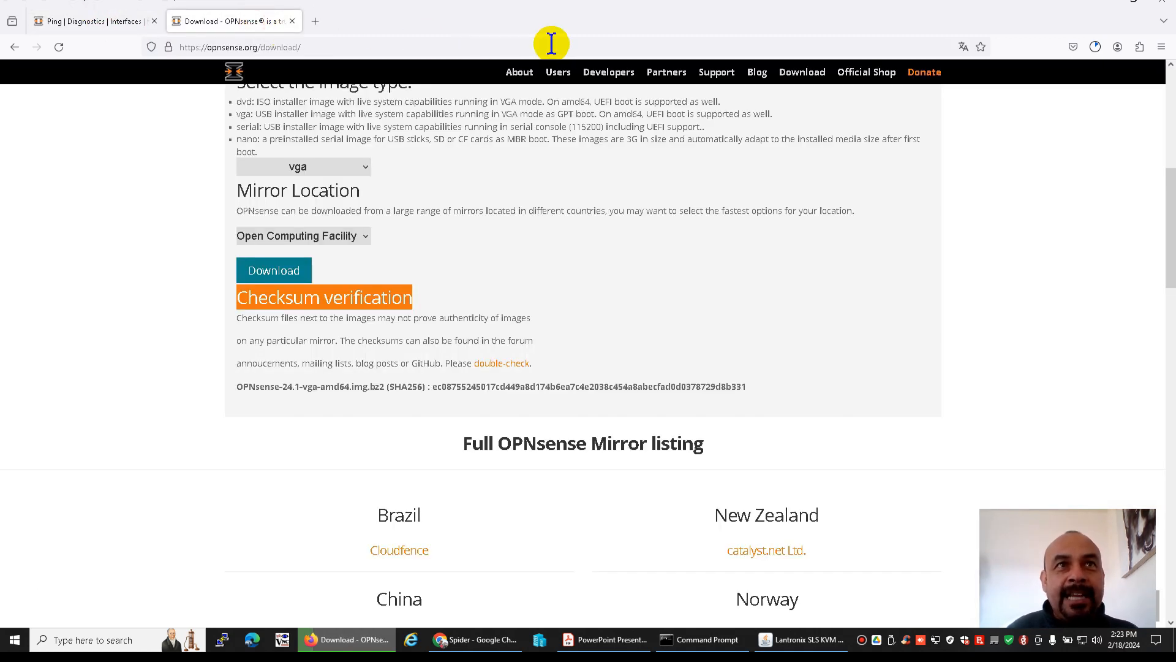
pyautogui.click(315, 21)
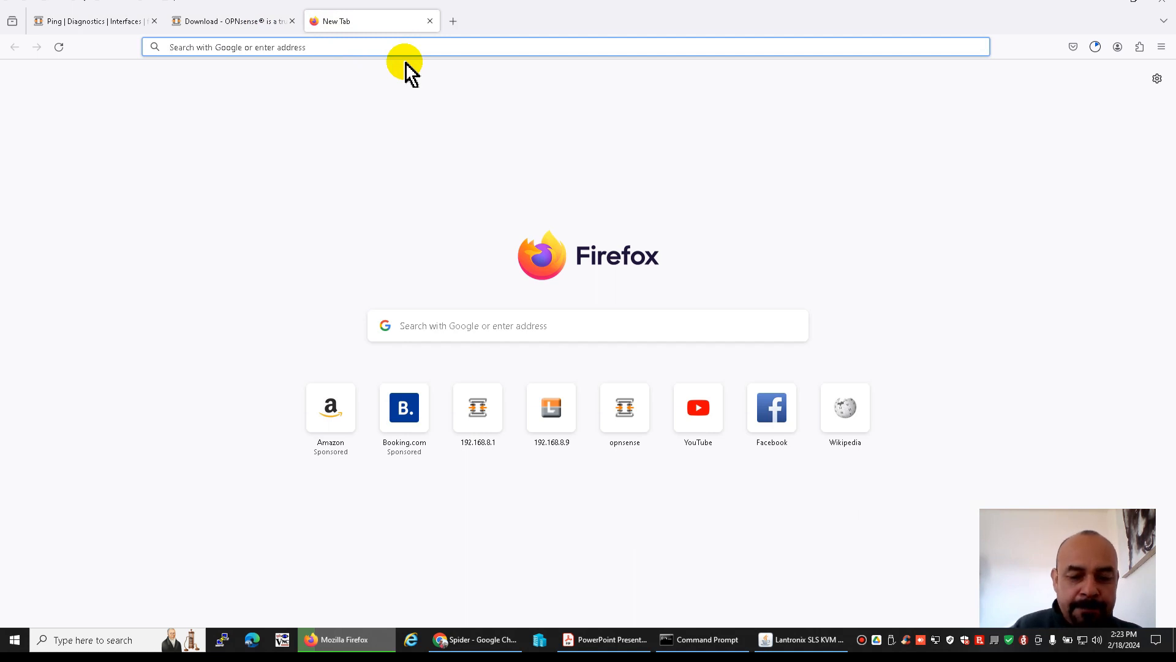
pyautogui.write('freebsd.o')
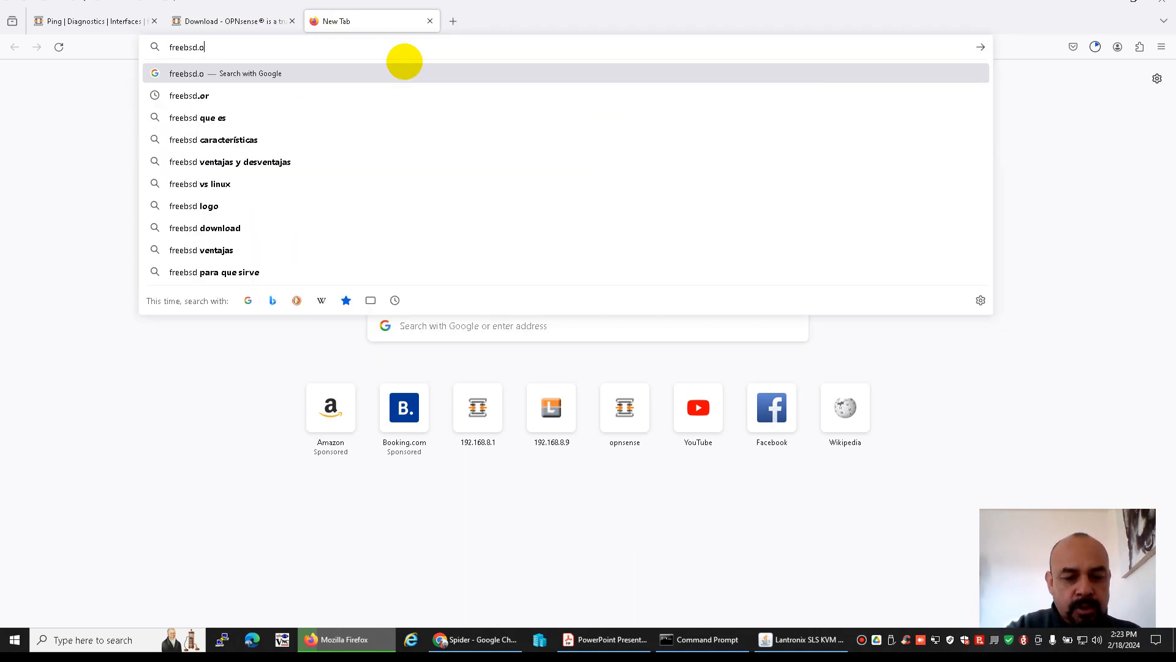
pyautogui.write('rg')
pyautogui.press('Return')
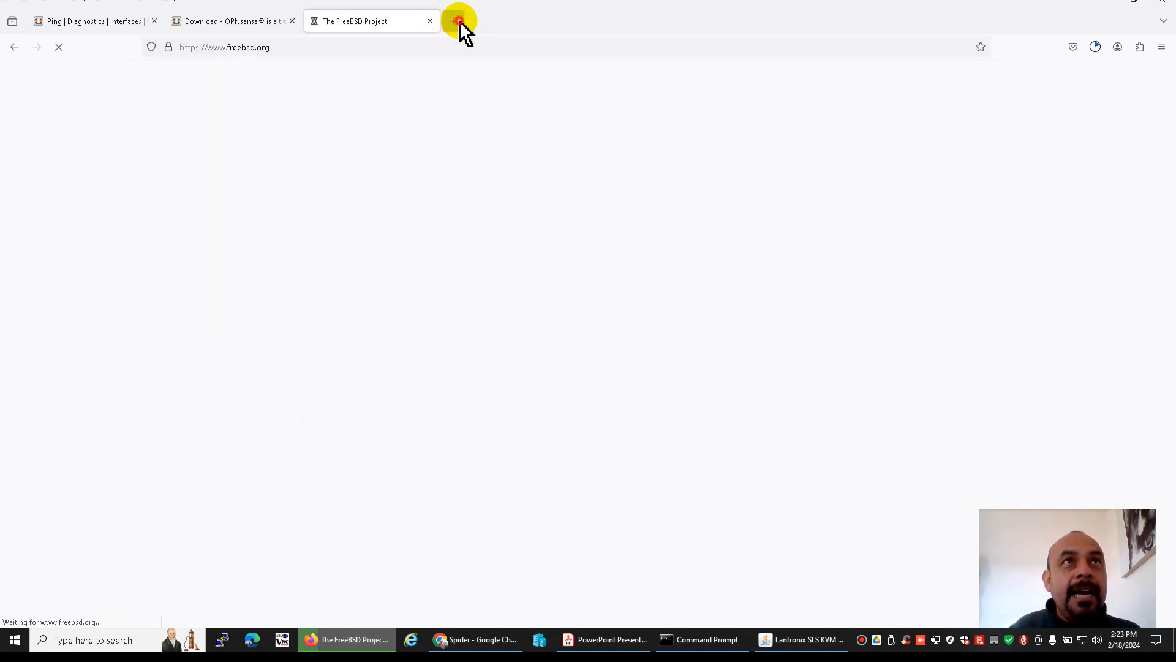
# Open banamex.com in another new browser tab
pyautogui.click(460, 21)
pyautogui.write('baa')
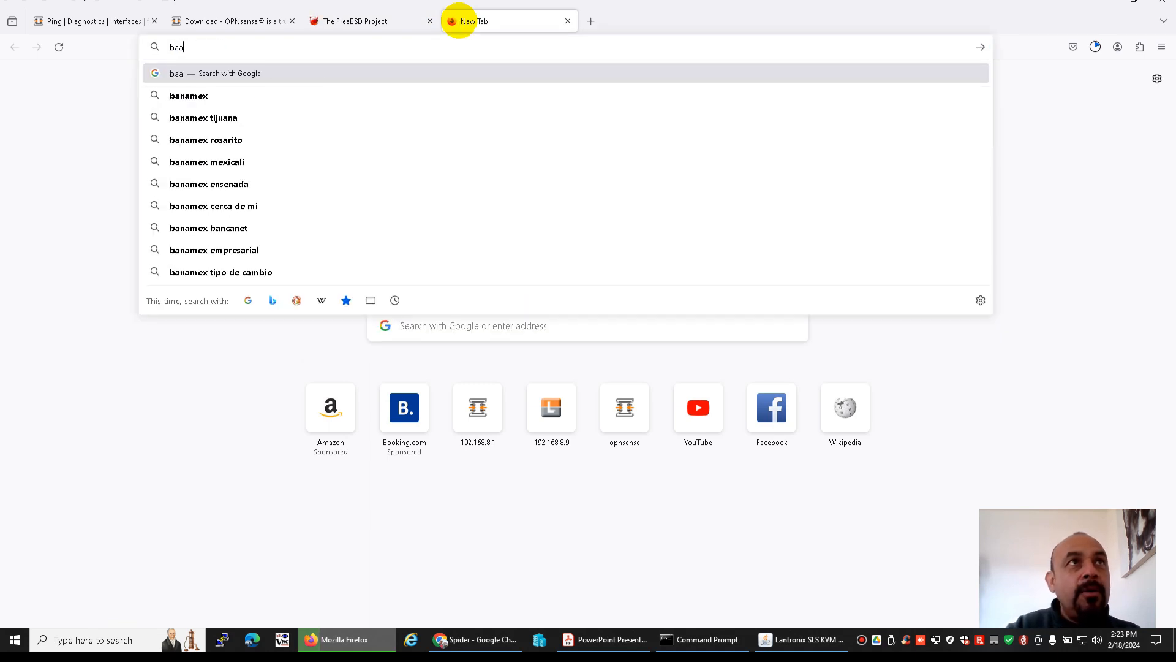
pyautogui.press('BackSpace')
pyautogui.write('ame')
pyautogui.press('BackSpace')
pyautogui.press('BackSpace')
pyautogui.press('BackSpace')
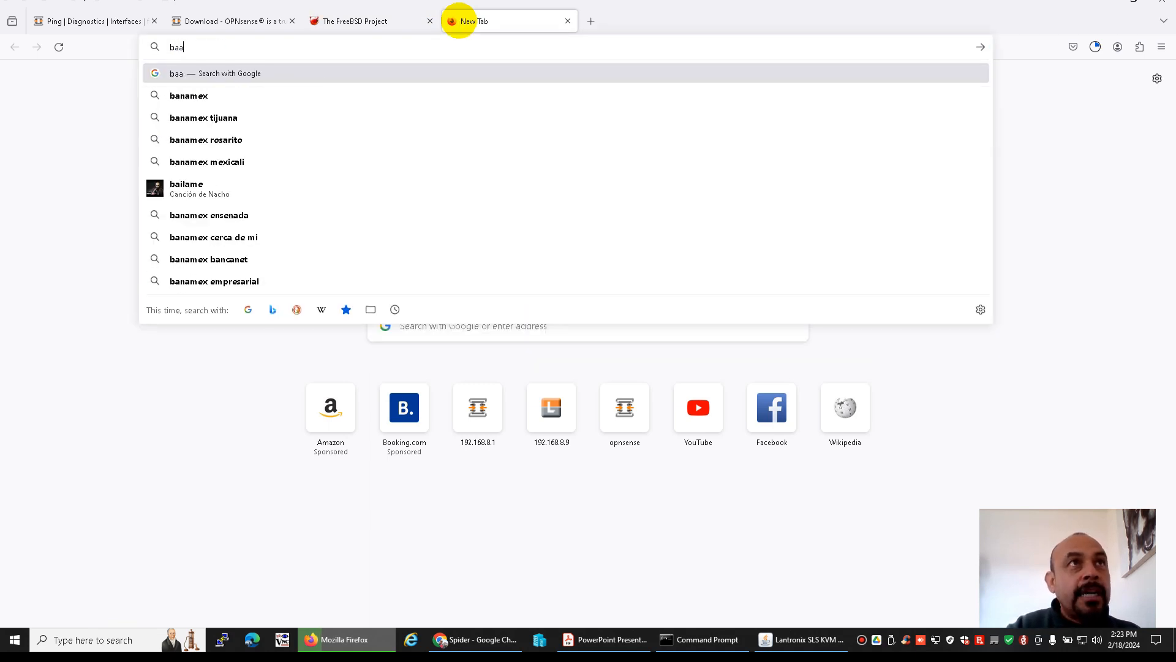
pyautogui.write('namex.com')
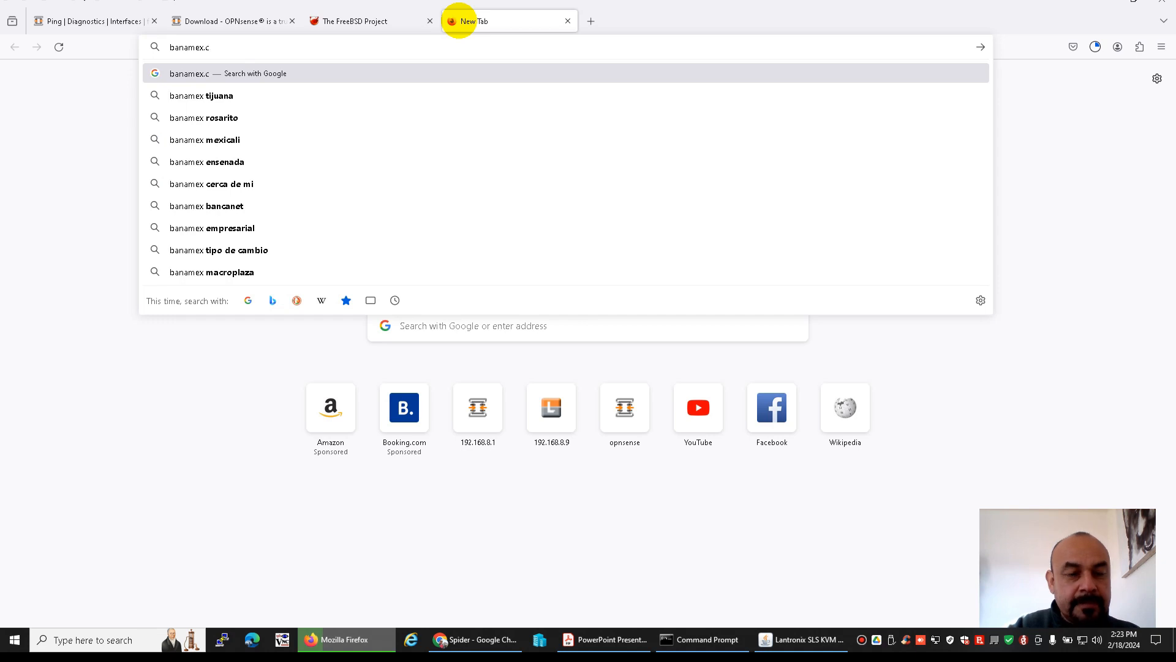
pyautogui.press('Return')
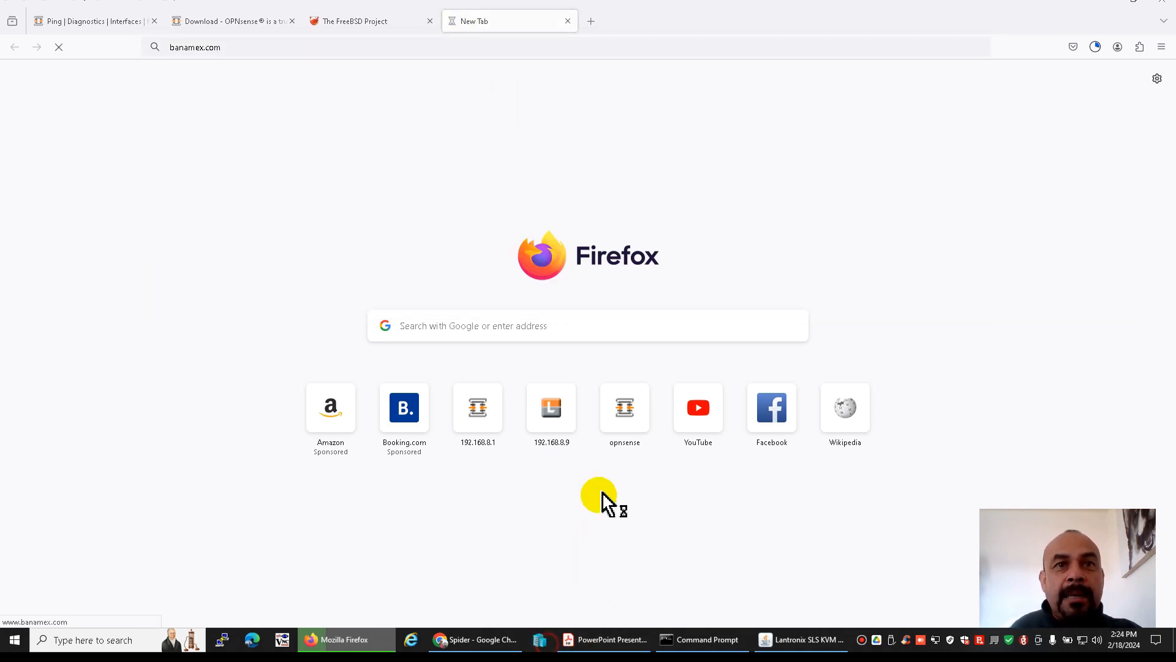
# Check the LAN DHCP client in the PDF network diagram and start the W11P_BOS_CLIENTE1_C virtual machine in Hyper-V Manager
pyautogui.click(593, 641)
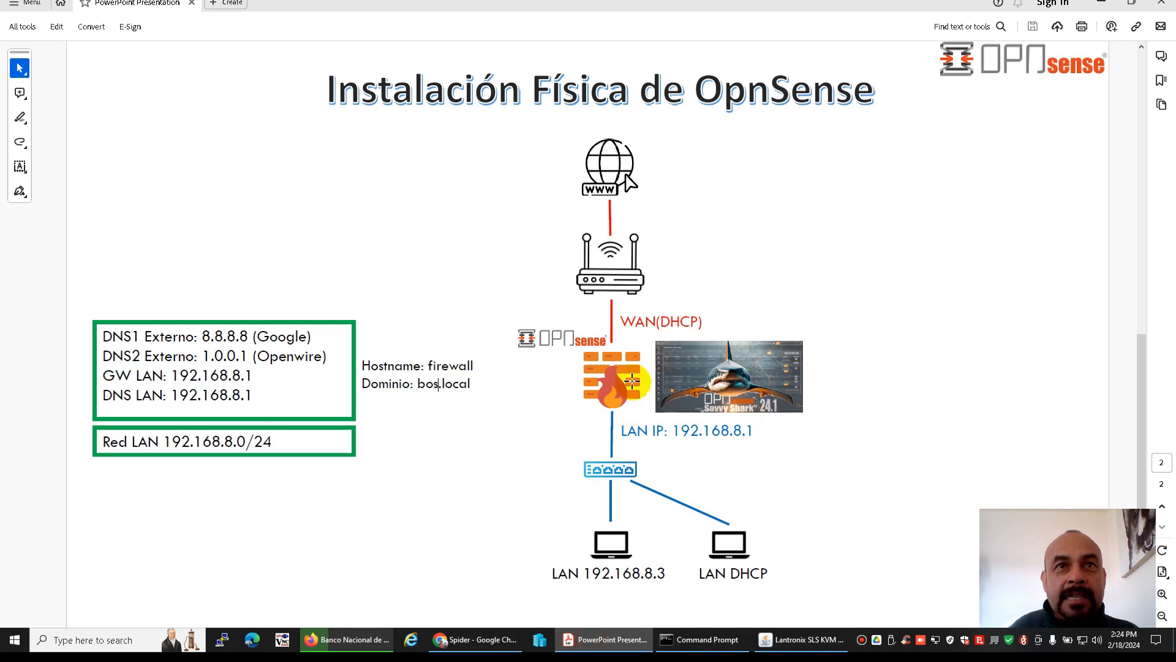
pyautogui.click(732, 553)
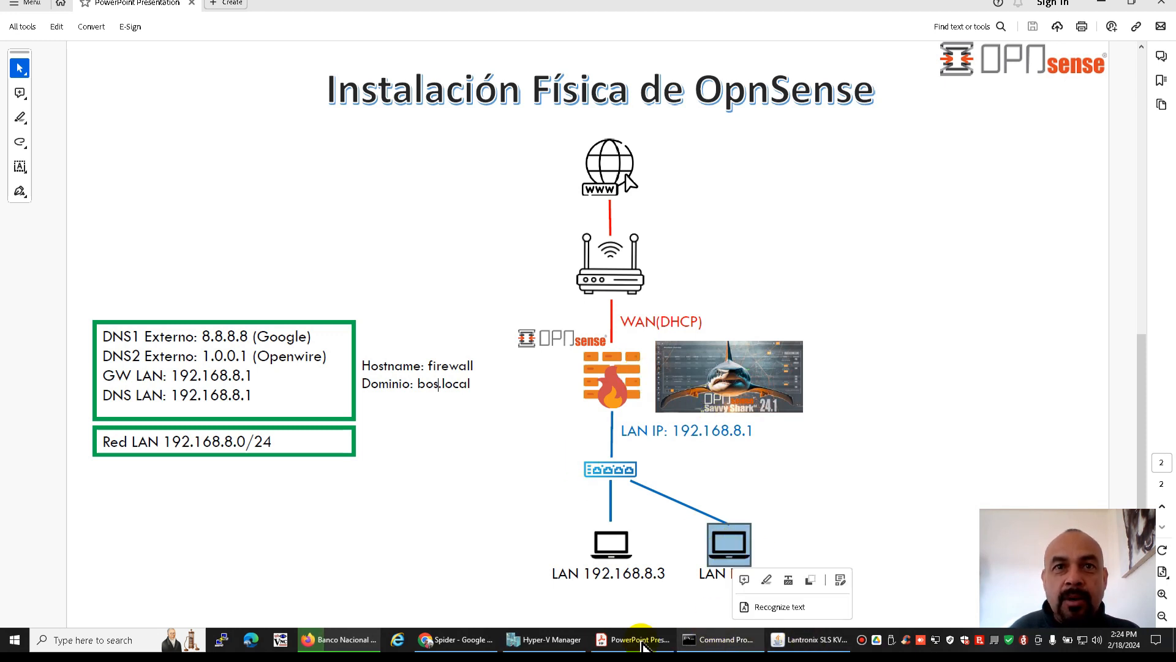
pyautogui.click(560, 642)
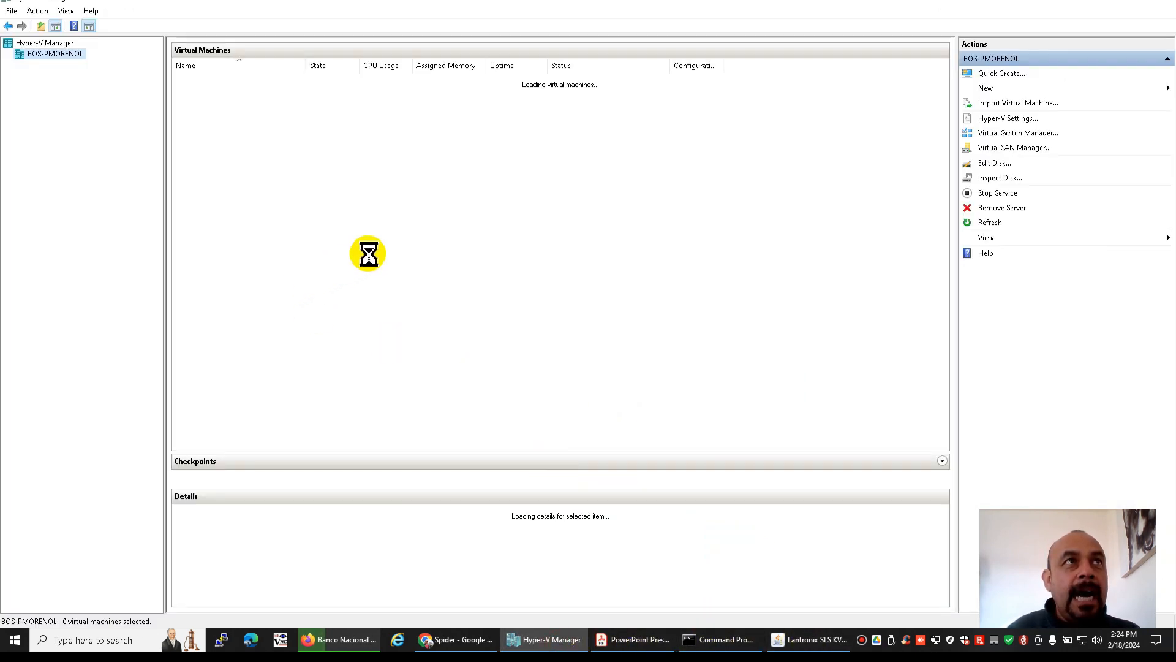
pyautogui.click(265, 427)
pyautogui.rightClick(265, 427)
pyautogui.click(299, 472)
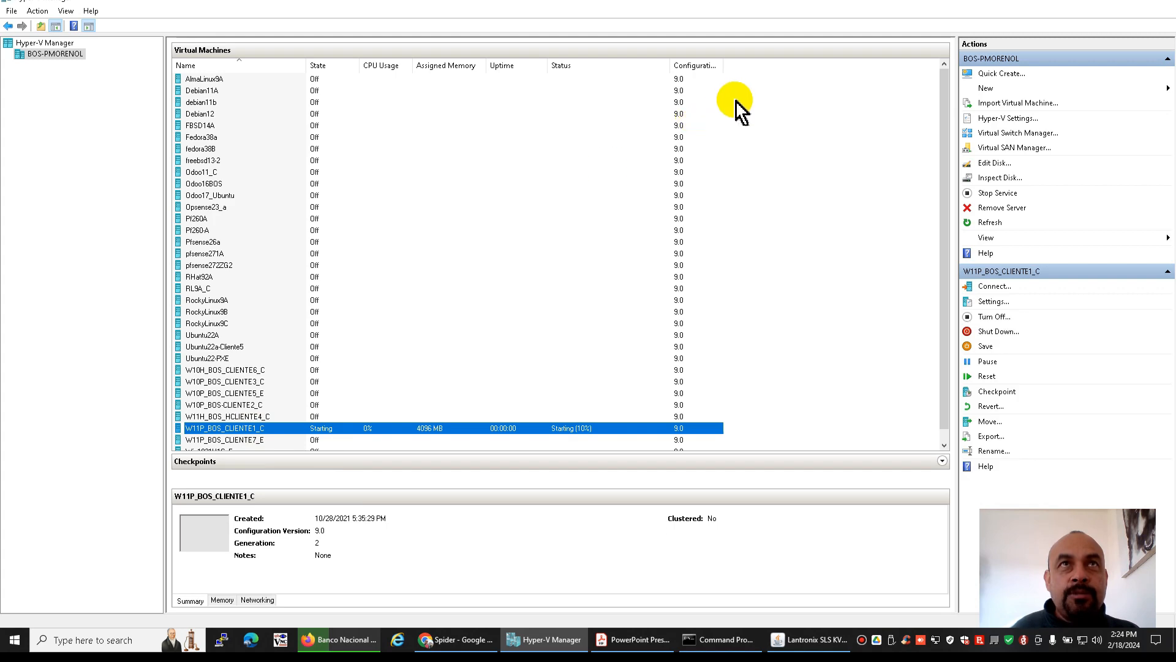
# Switch back to Firefox and open the OPNsense traffic report with the LAN and WAN graphs
pyautogui.click(333, 639)
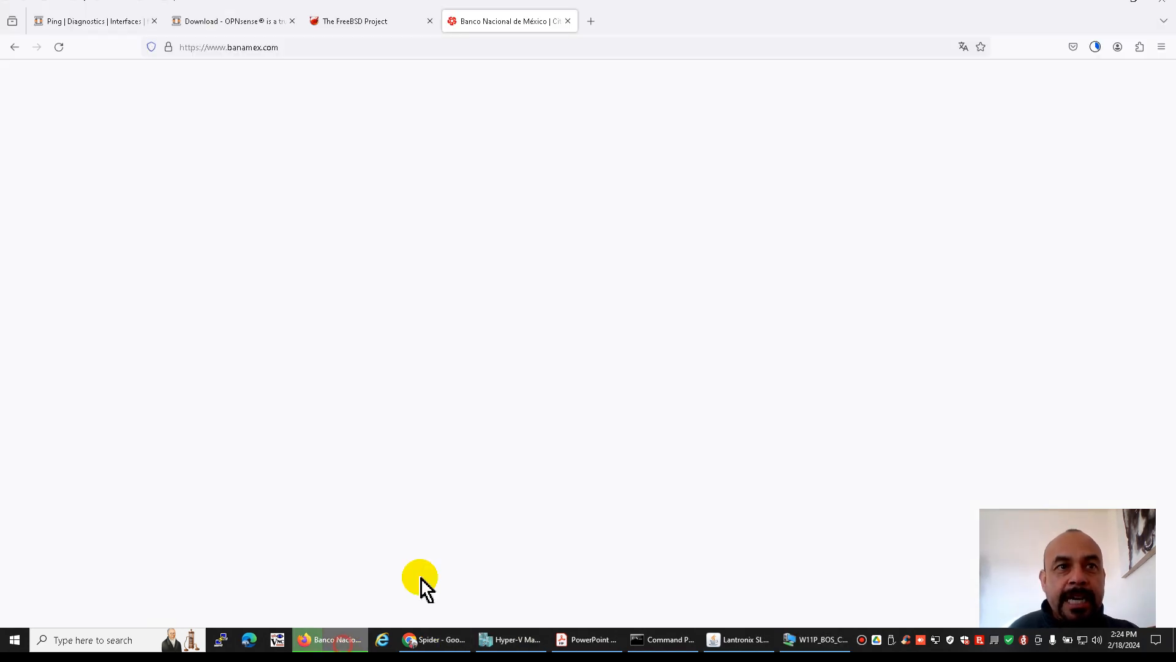
pyautogui.click(97, 22)
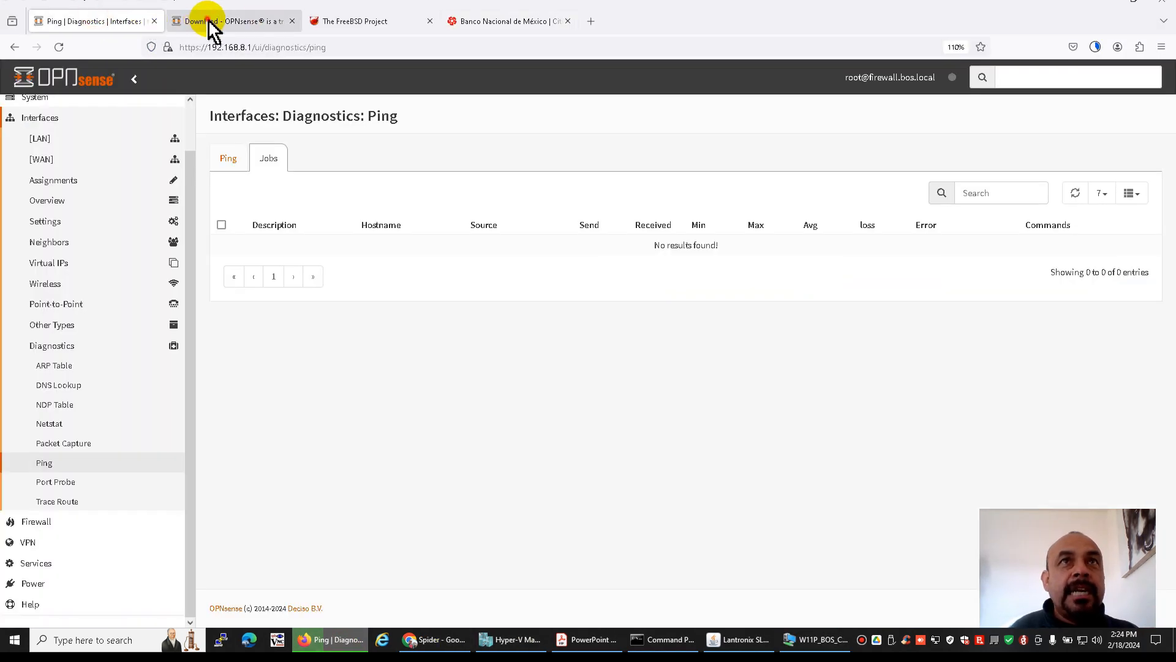
pyautogui.click(204, 22)
pyautogui.click(92, 23)
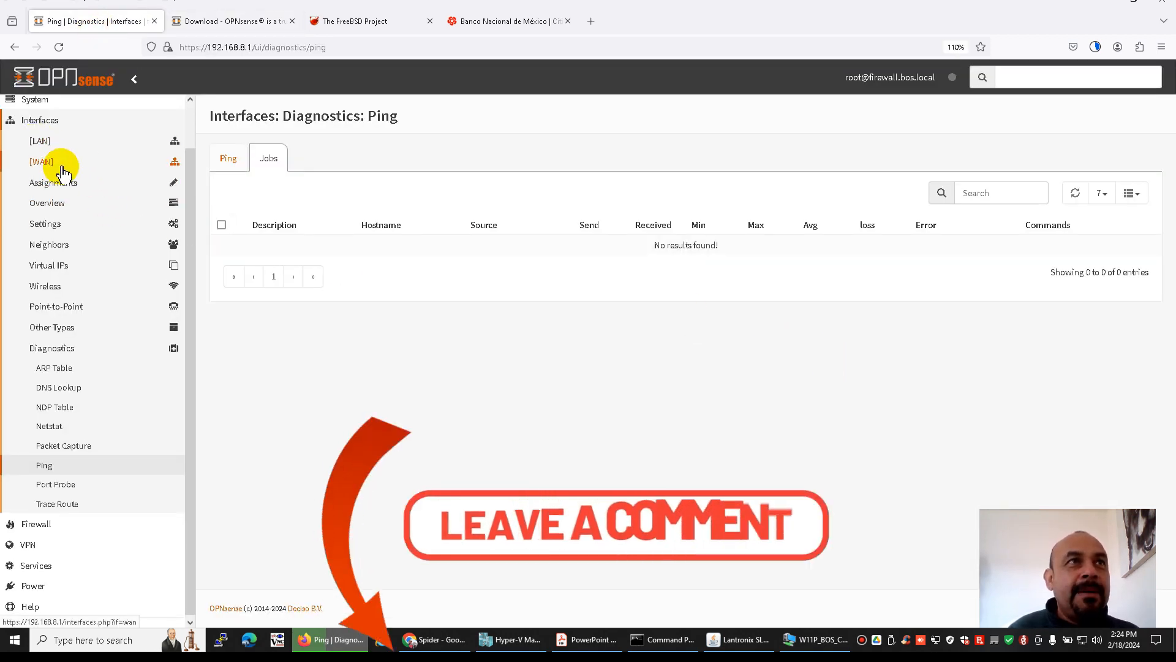
pyautogui.scroll(2, 55, 153)
pyautogui.click(40, 127)
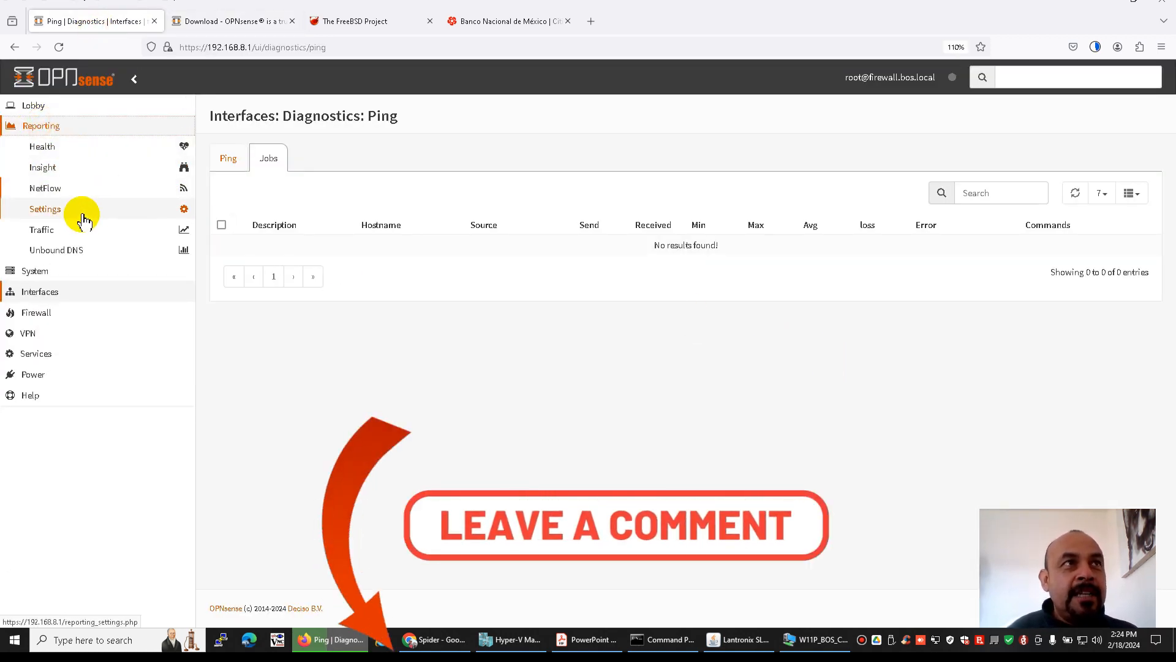
pyautogui.click(54, 233)
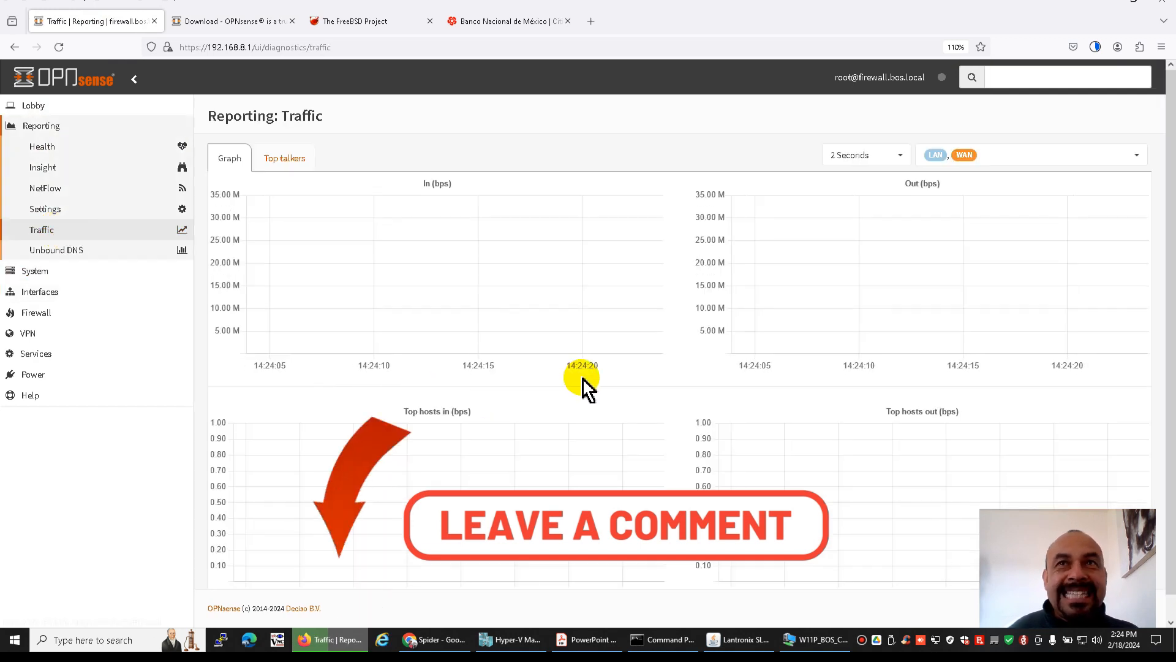
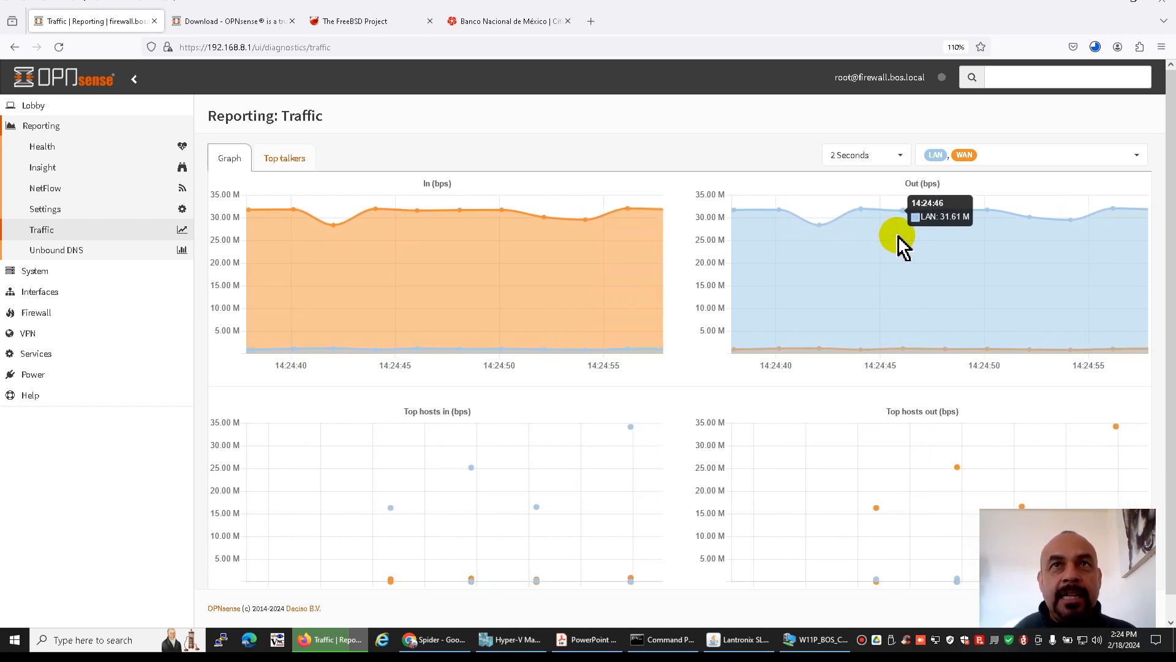
# Limit the OPNsense traffic report to the LAN interface by deselecting WAN, examine its graphs, and show the top talkers
pyautogui.click(1134, 158)
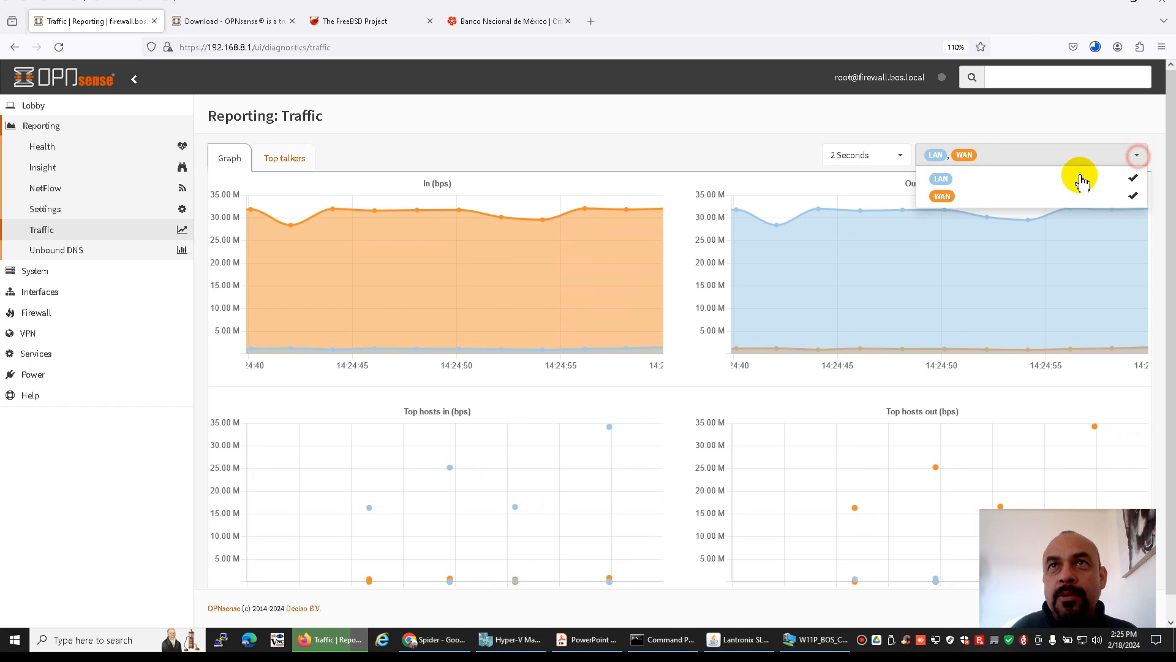
pyautogui.click(1133, 197)
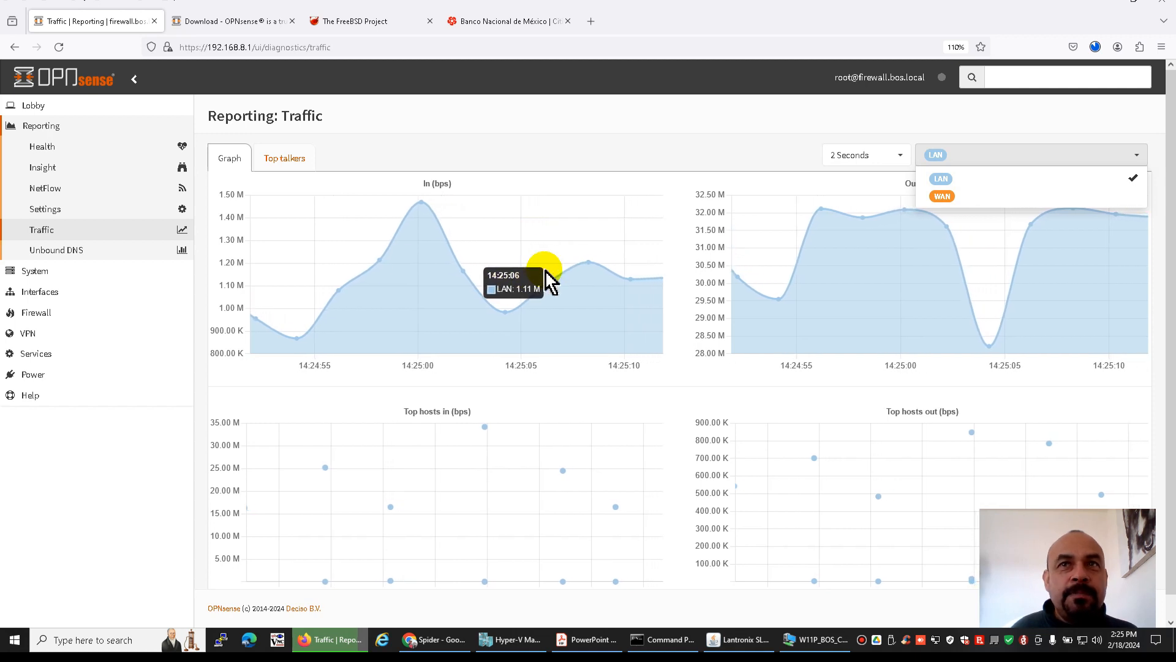
pyautogui.scroll(-1, 546, 276)
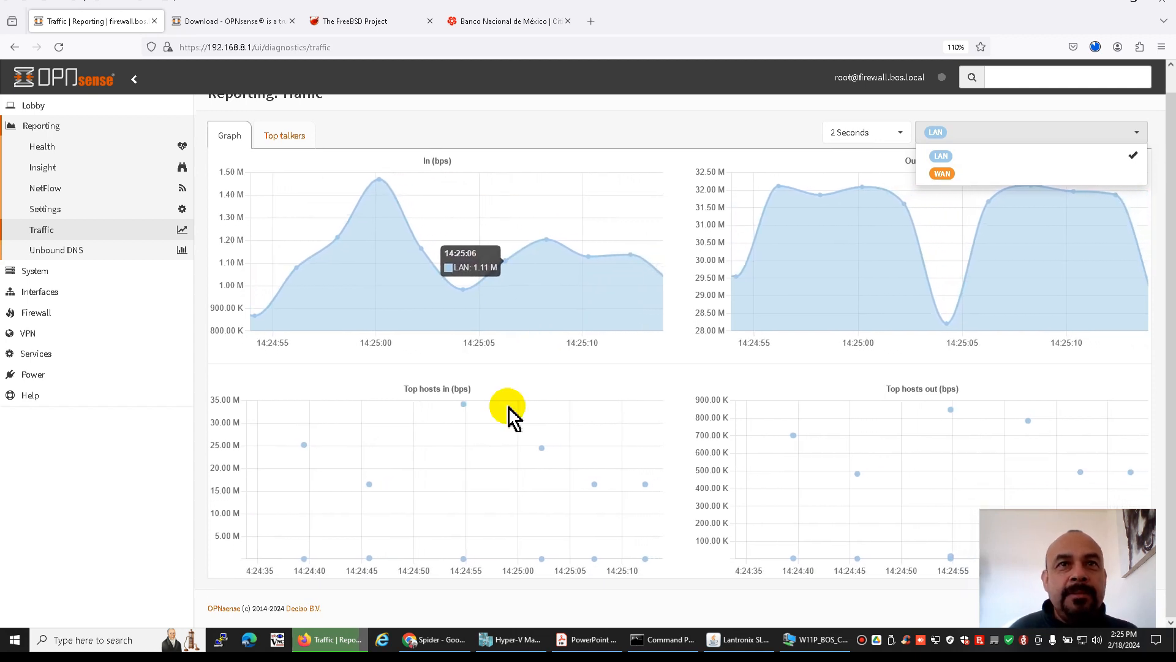
pyautogui.scroll(1, 551, 331)
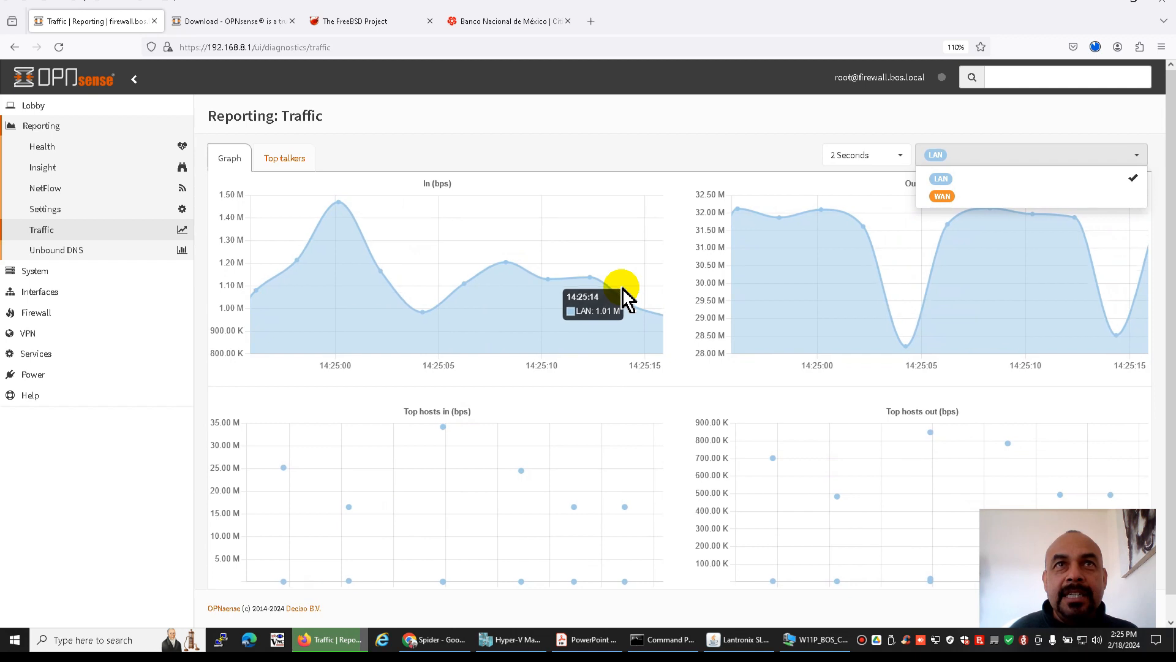
pyautogui.click(284, 158)
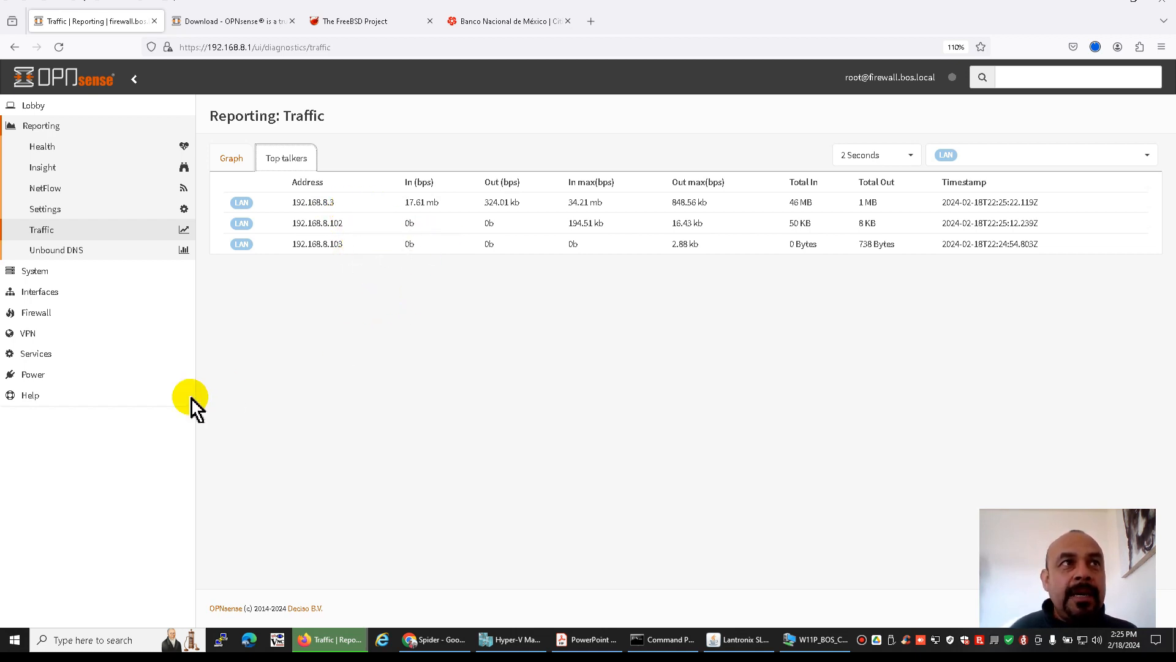
# Open the ISC DHCPv4 leases page in OPNsense to check which LAN clients received addresses
pyautogui.click(38, 355)
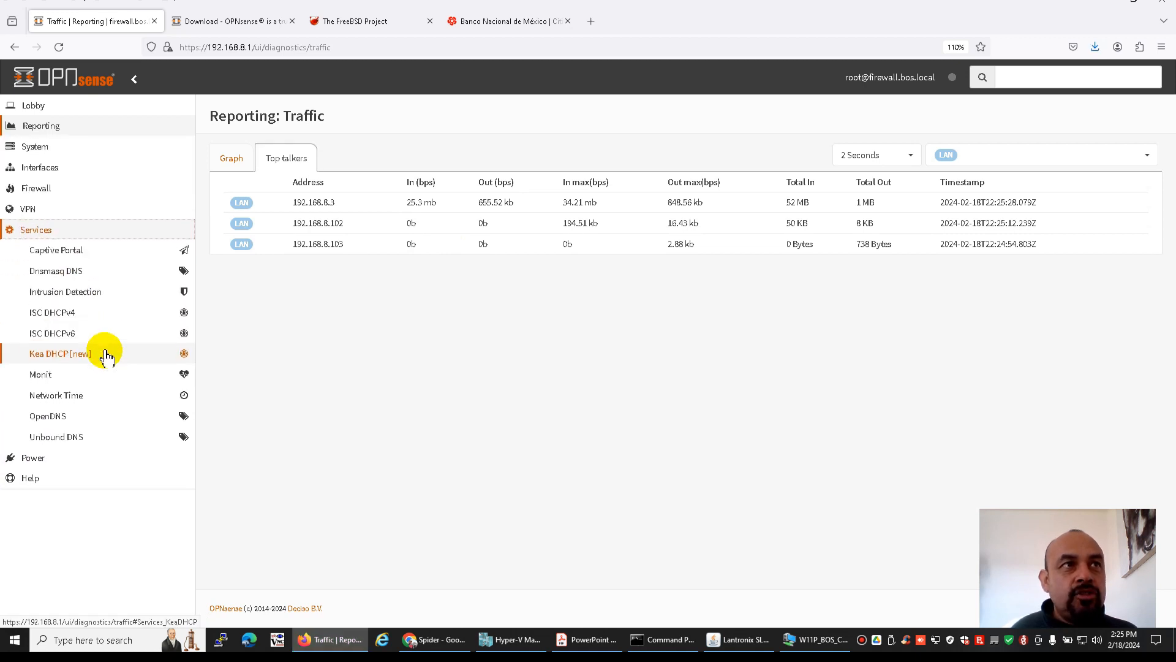
pyautogui.click(65, 316)
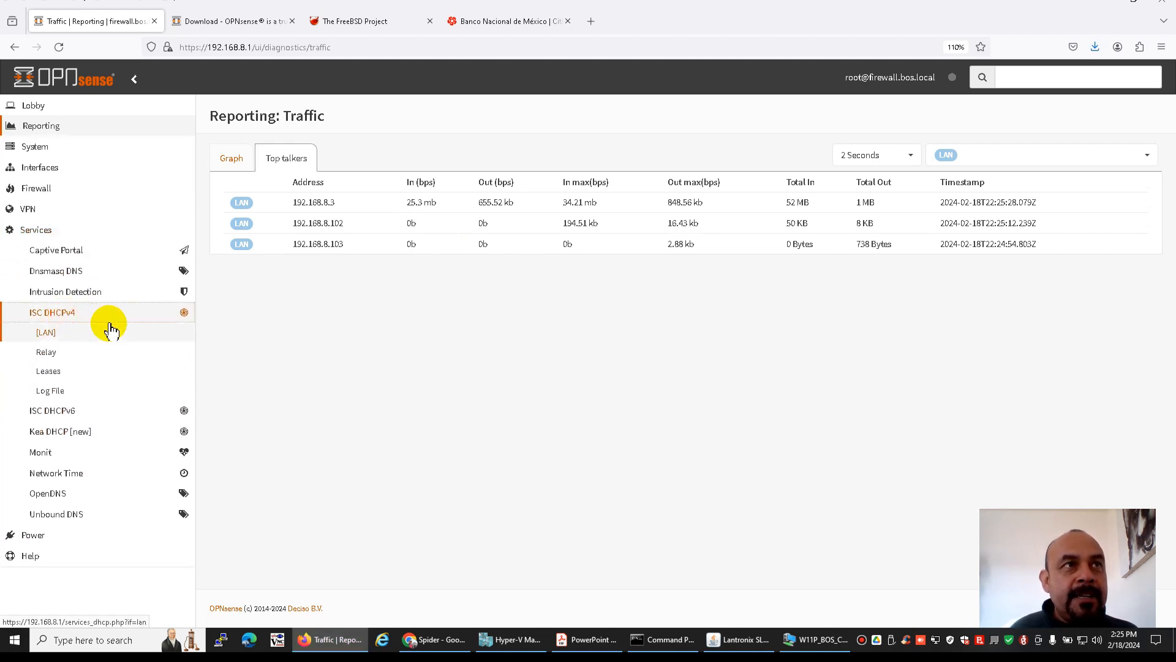
pyautogui.click(49, 373)
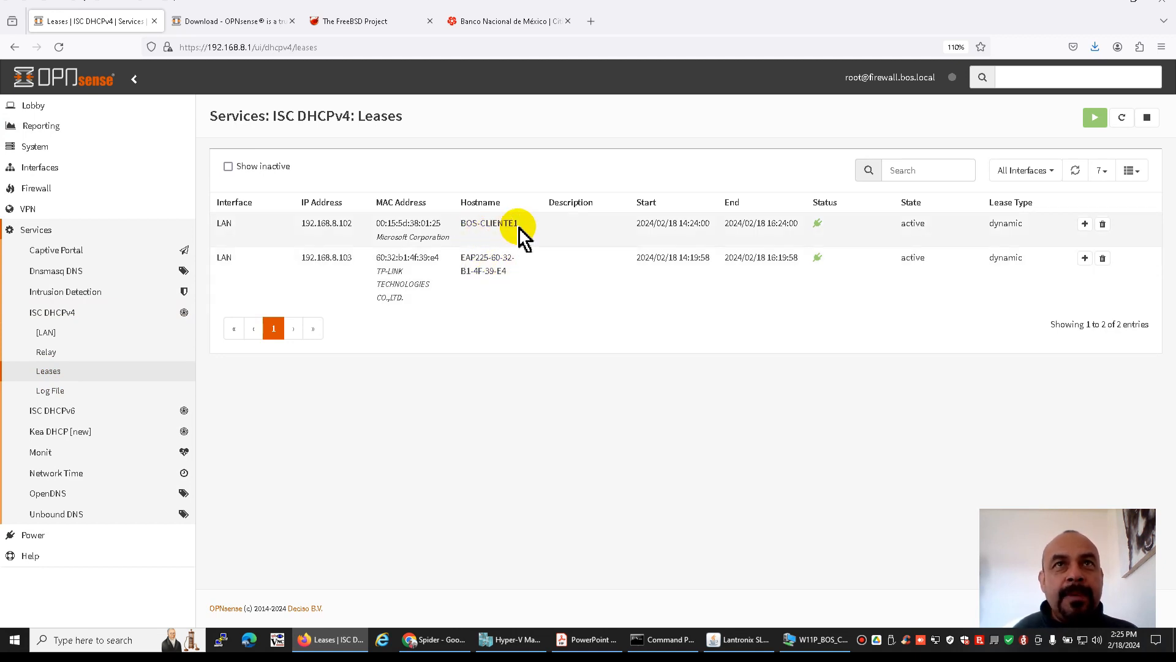
# Switch to the W11P_BOS_CLIENTE1_C virtual machine, sign in as Administrator with the account password, and reposition its window
pyautogui.click(815, 639)
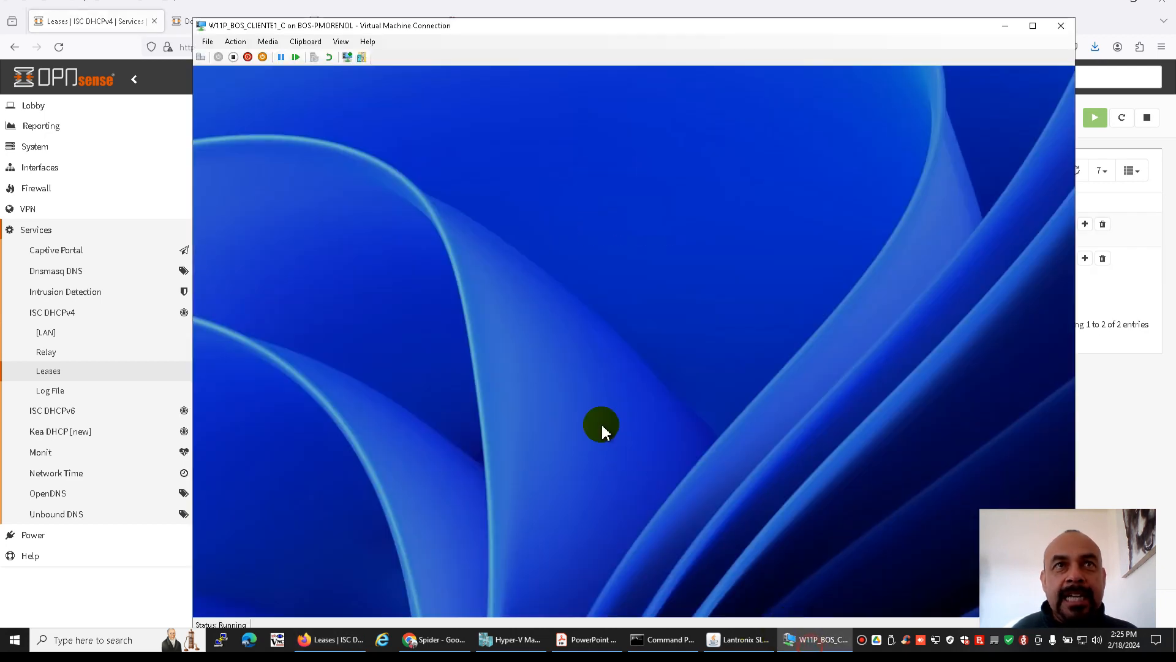
pyautogui.click(597, 399)
pyautogui.write('********')
pyautogui.press('Return')
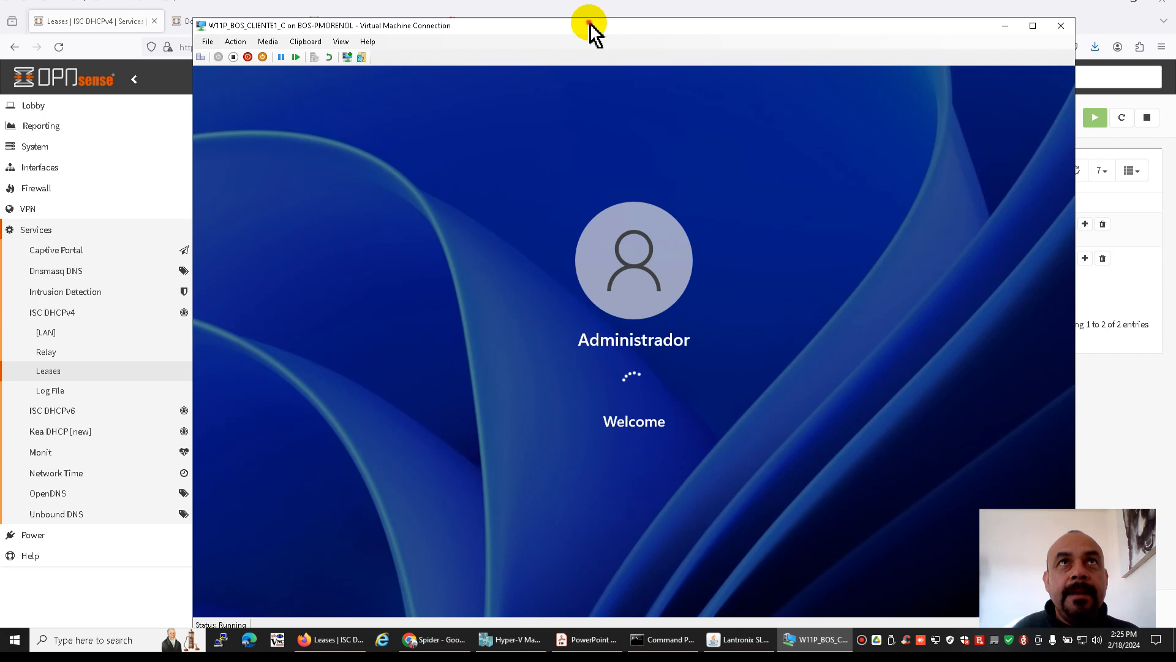
pyautogui.moveTo(589, 25); pyautogui.dragTo(579, 13)
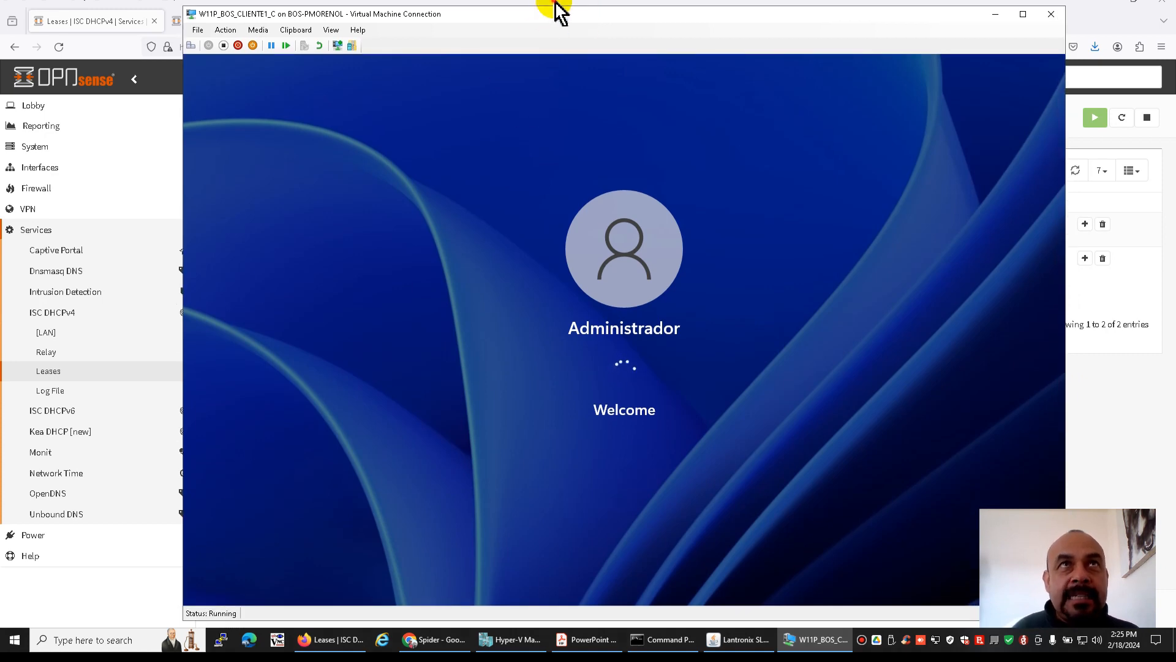
pyautogui.click(556, 3)
# Review the LAN clients in the PDF network diagram and return to the W11P_BOS_CLIENTE1_C virtual machine window
pyautogui.click(587, 641)
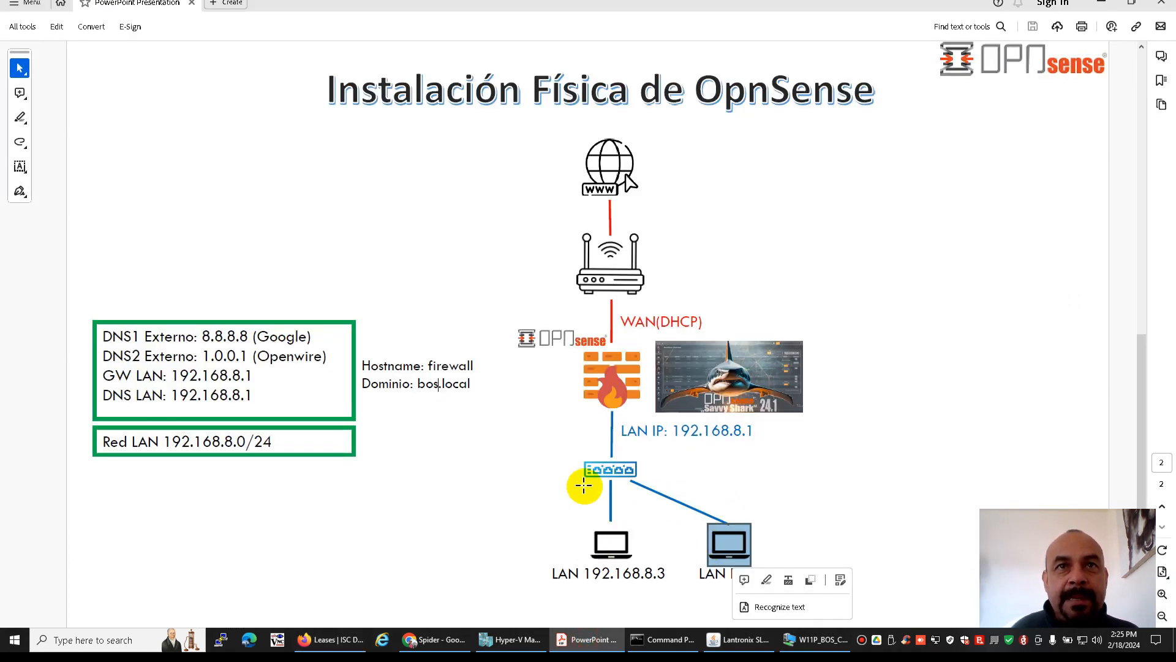
pyautogui.click(495, 483)
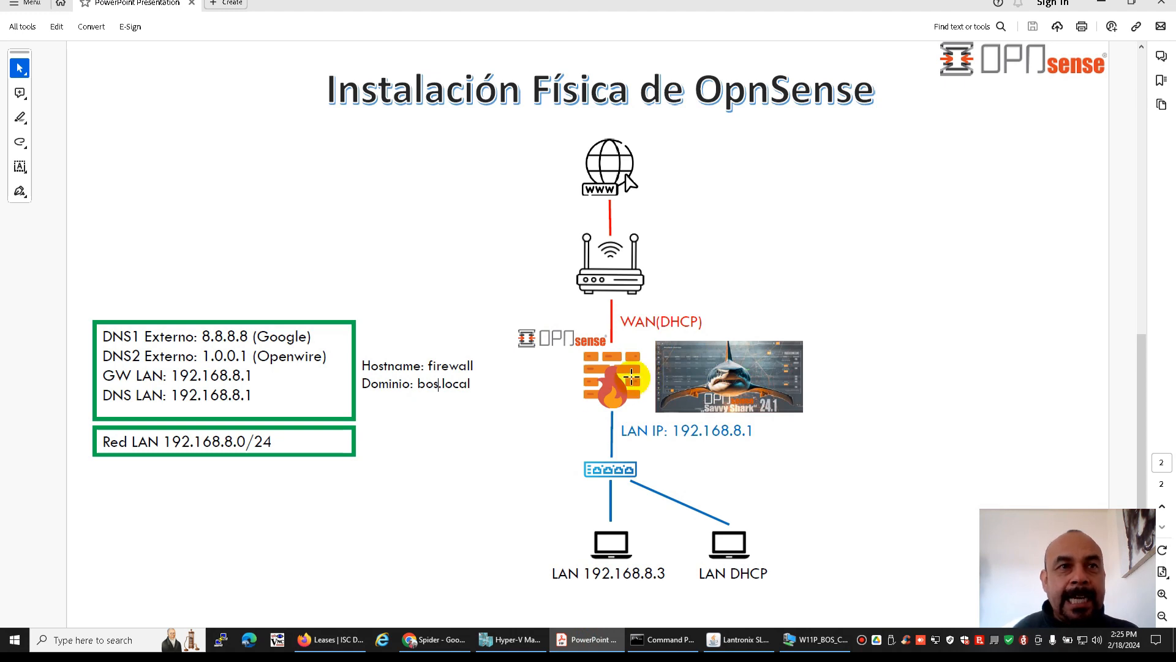
pyautogui.click(815, 639)
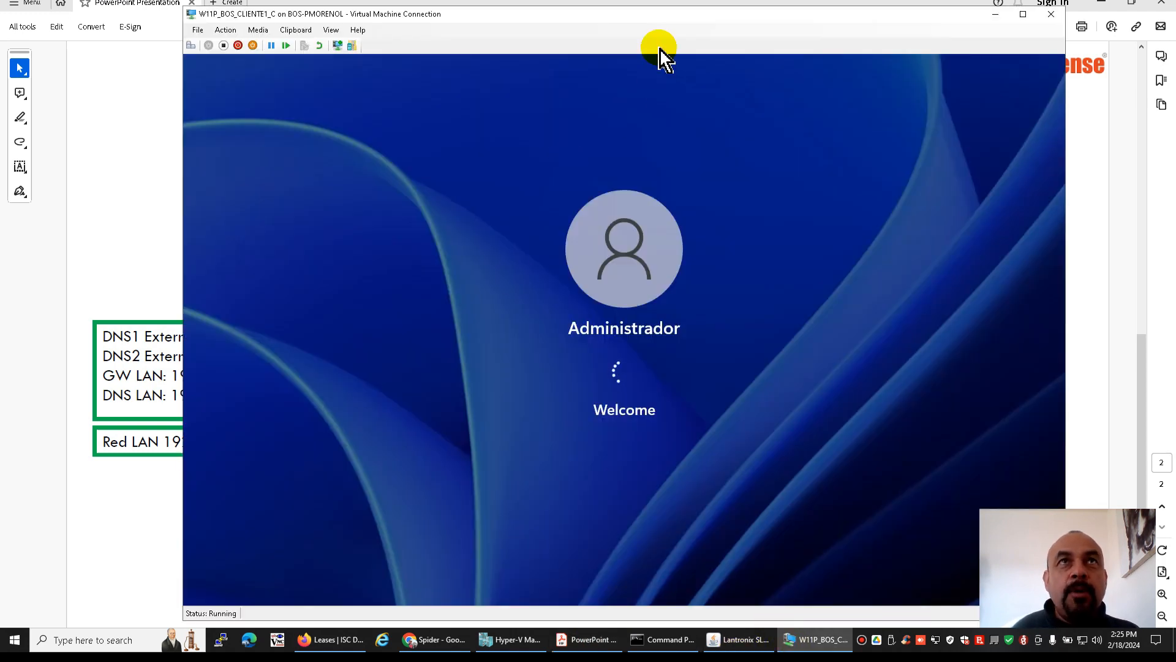
pyautogui.moveTo(625, 14); pyautogui.dragTo(617, 8)
# Switch to Firefox, open the folder containing the downloaded OPNsense-24.1-vga-amd64.img.bz2, and extract the archive in place with 7-Zip
pyautogui.click(331, 644)
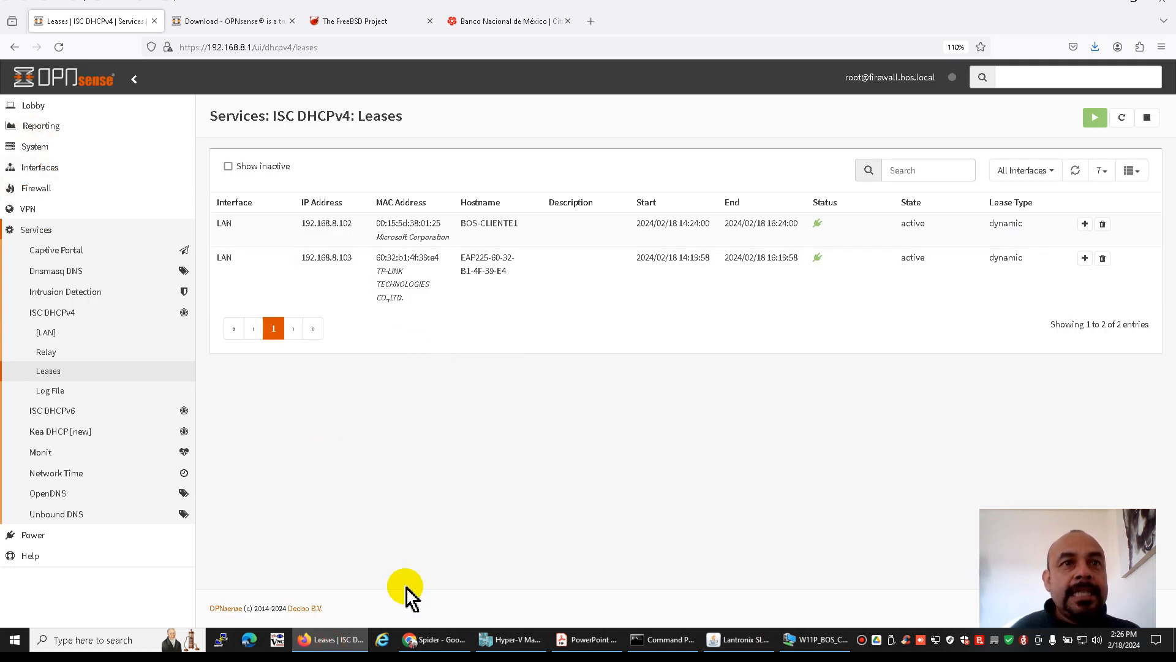
pyautogui.click(1095, 47)
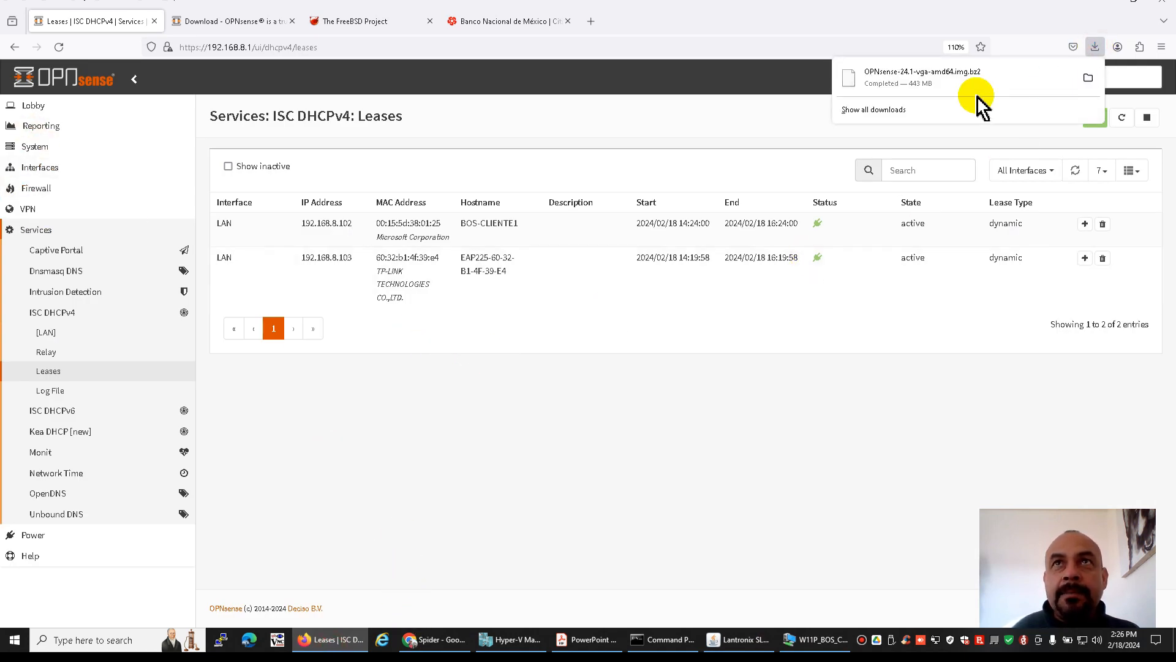
pyautogui.click(1088, 78)
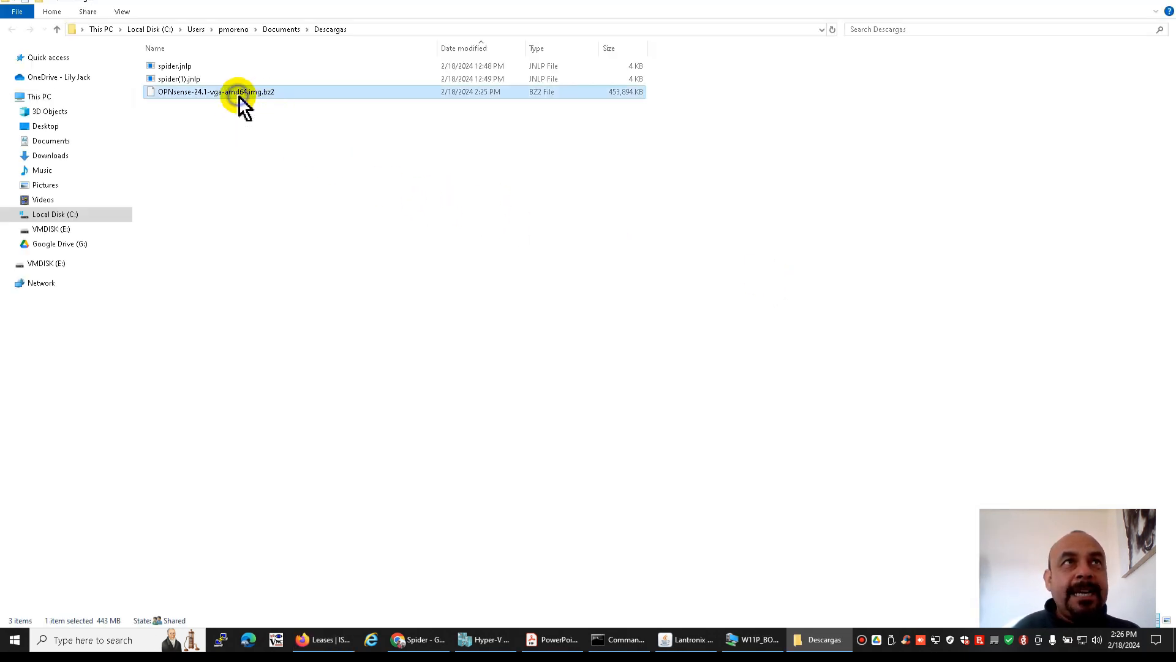
pyautogui.rightClick(239, 93)
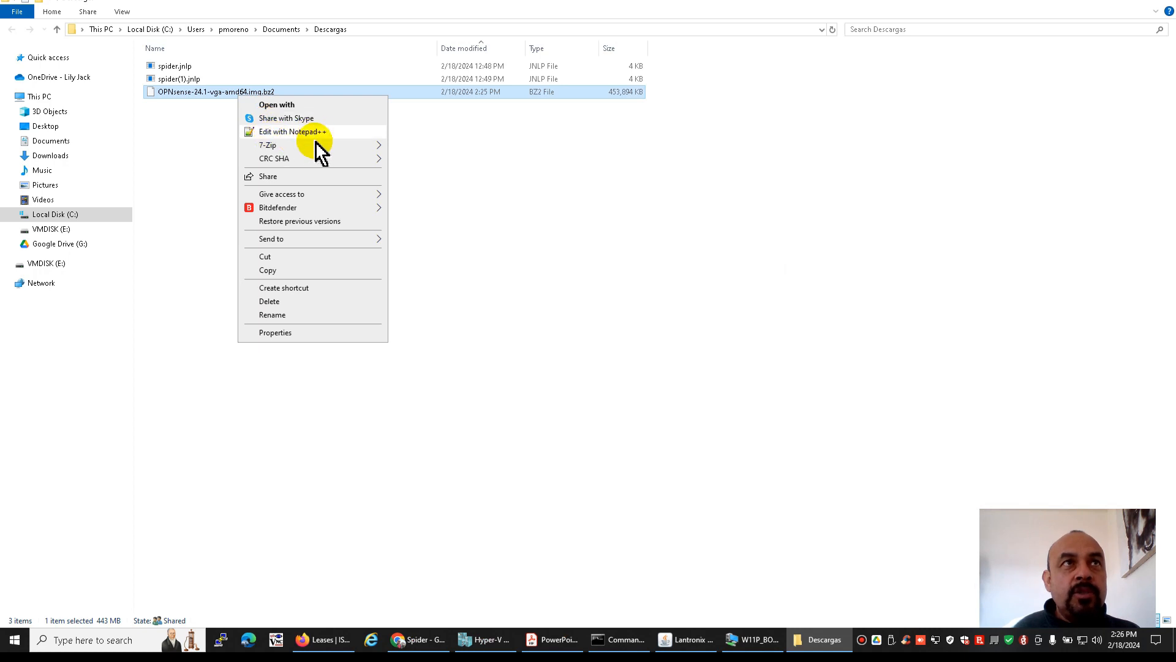
pyautogui.moveTo(321, 147)
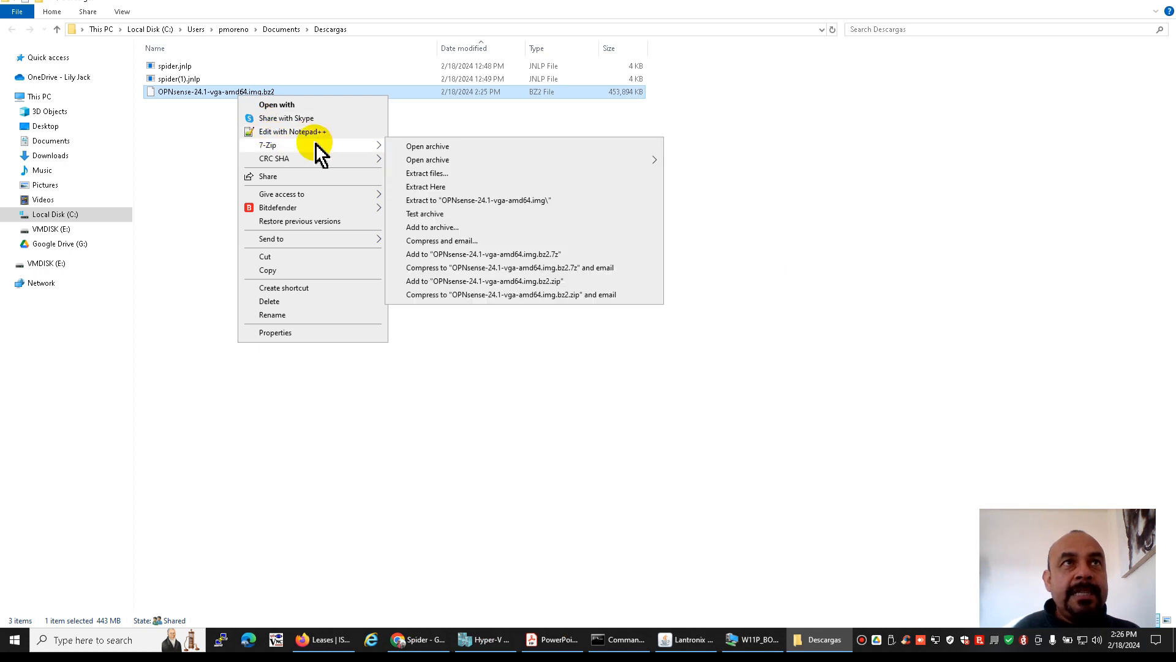
pyautogui.click(466, 187)
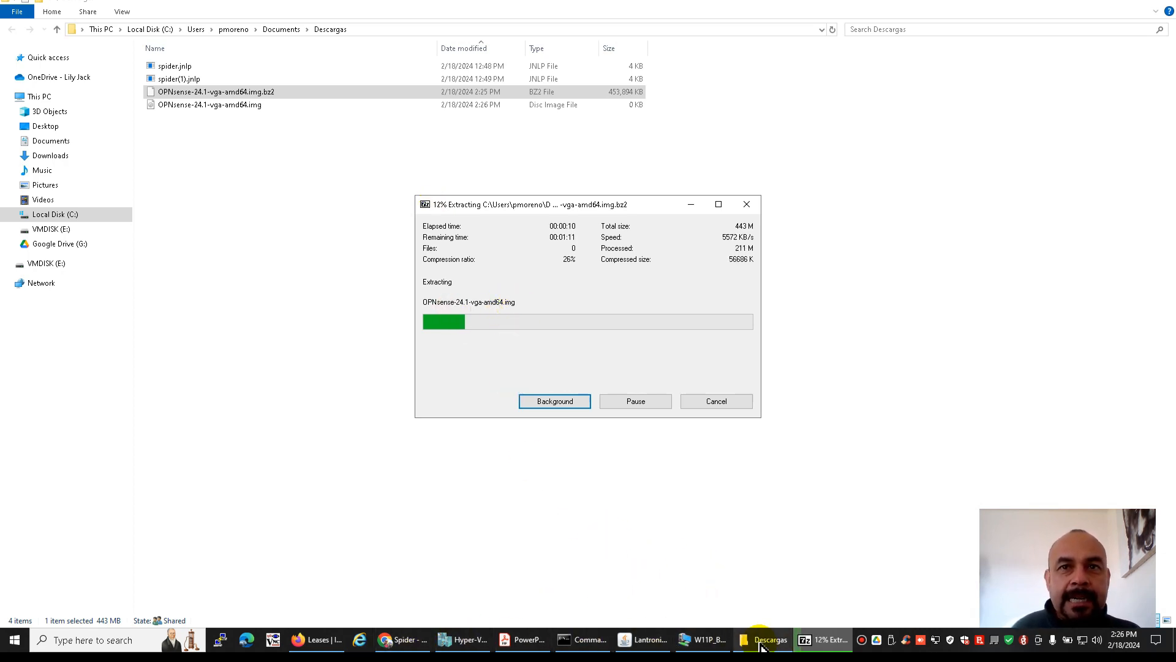
# Switch to the W11P_BOS_CLIENTE1_C virtual machine, open a Command Prompt there, and start nslookup
pyautogui.click(706, 639)
pyautogui.click(569, 585)
pyautogui.write('cmd')
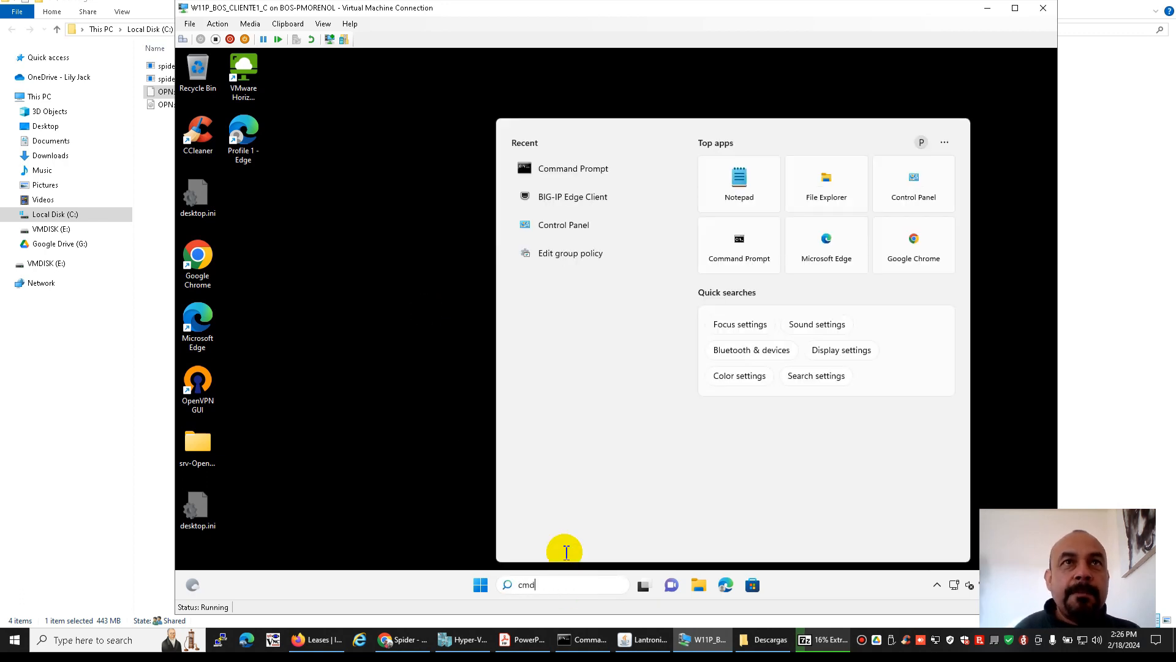
pyautogui.click(569, 209)
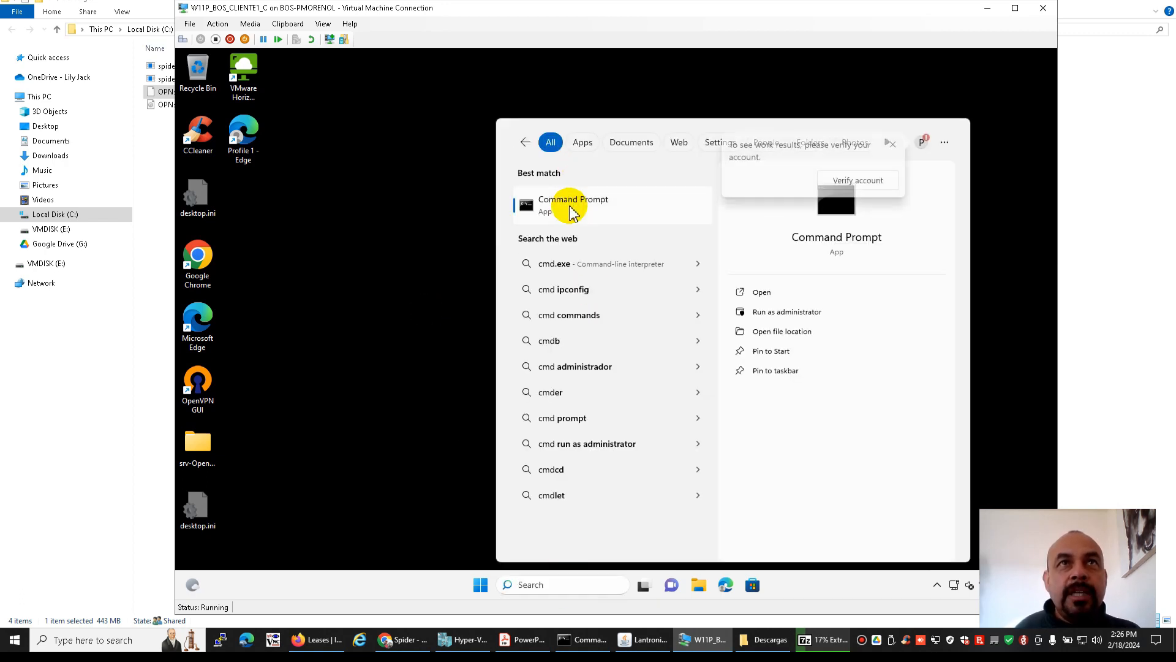
pyautogui.write('nslookup')
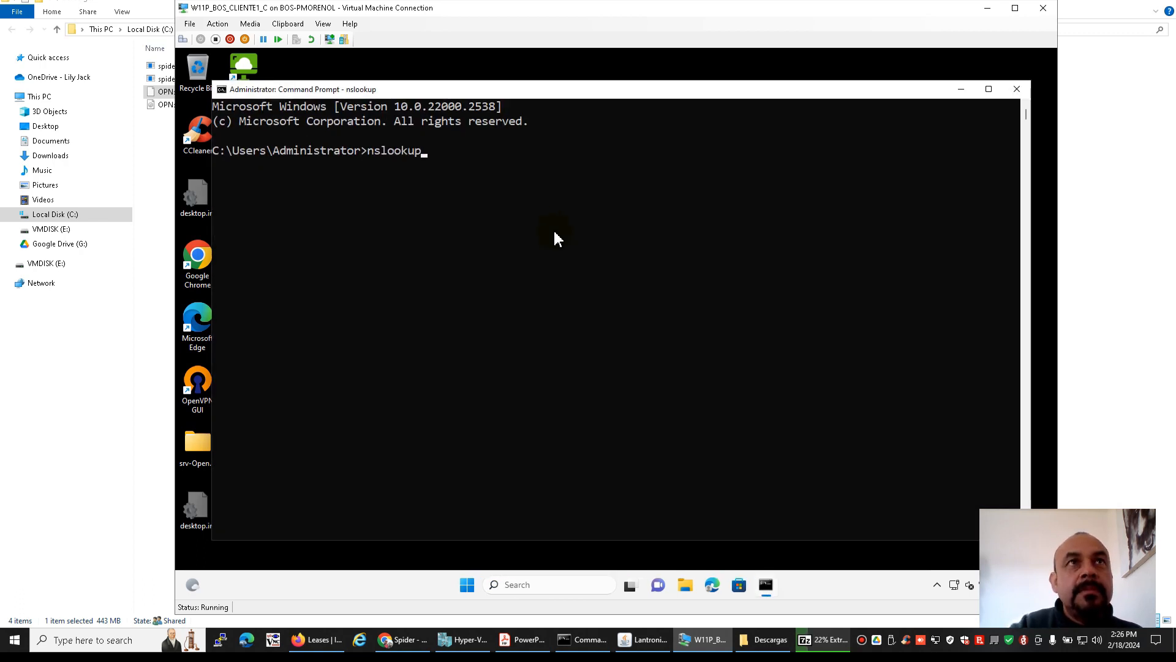
pyautogui.press('Return')
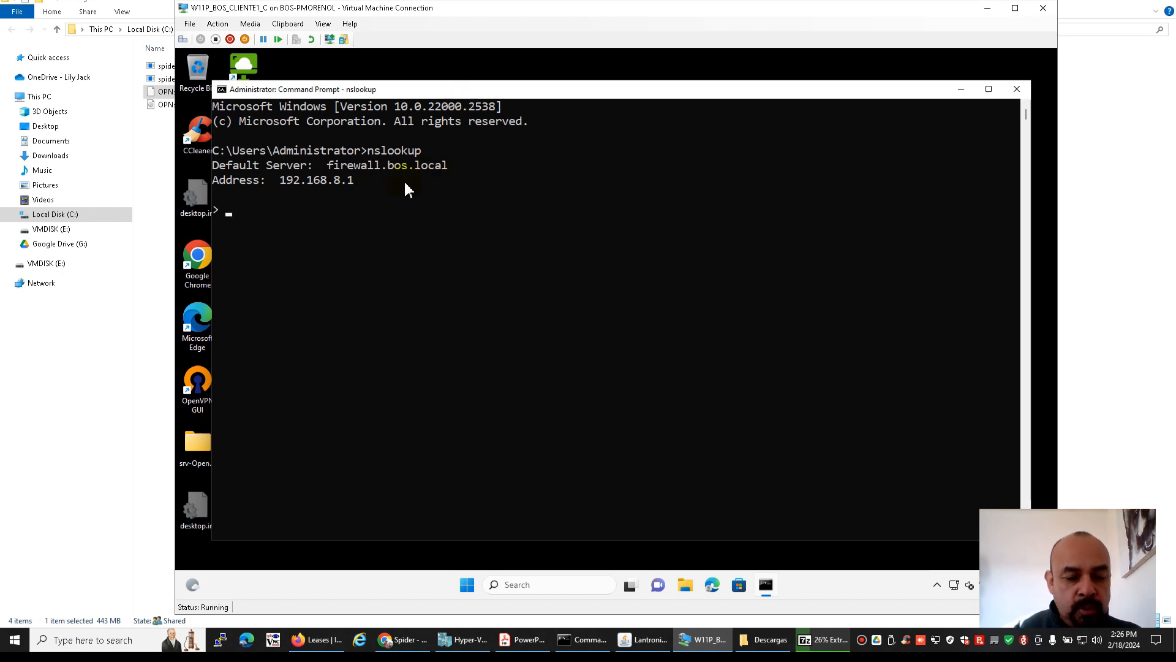
# Query the DNS records of linux.com and acdc.com in nslookup
pyautogui.write('lilnu.om')
pyautogui.press('BackSpace')
pyautogui.press('BackSpace')
pyautogui.press('BackSpace')
pyautogui.press('BackSpace')
pyautogui.press('BackSpace')
pyautogui.press('BackSpace')
pyautogui.press('BackSpace')
pyautogui.press('BackSpace')
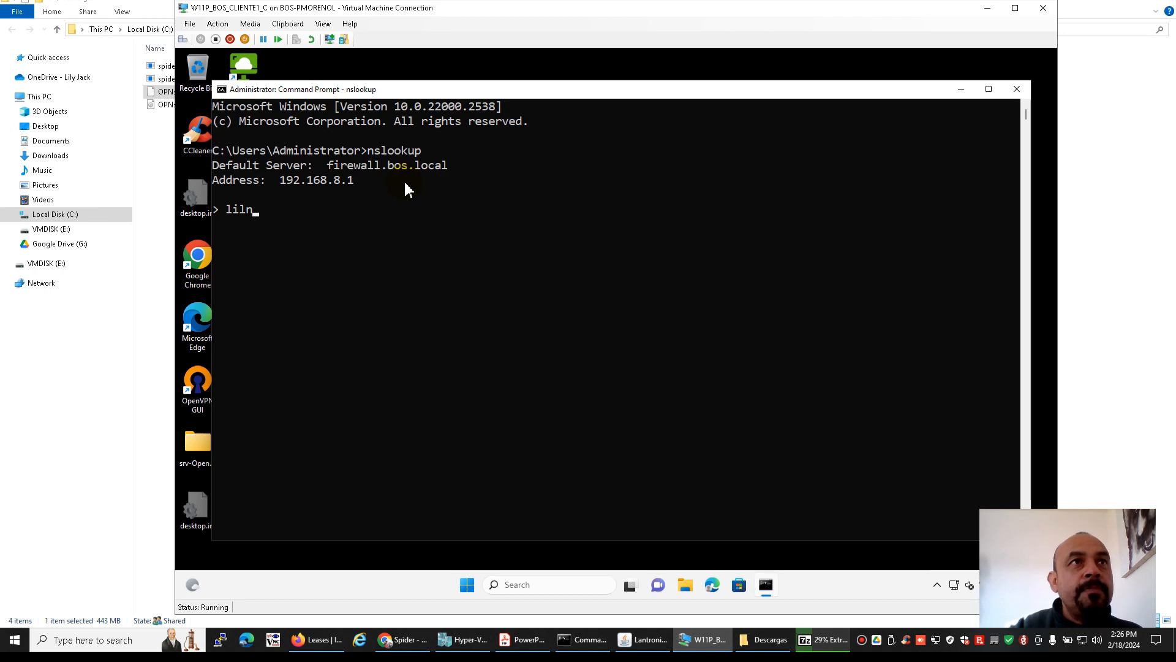
pyautogui.write('linux.com')
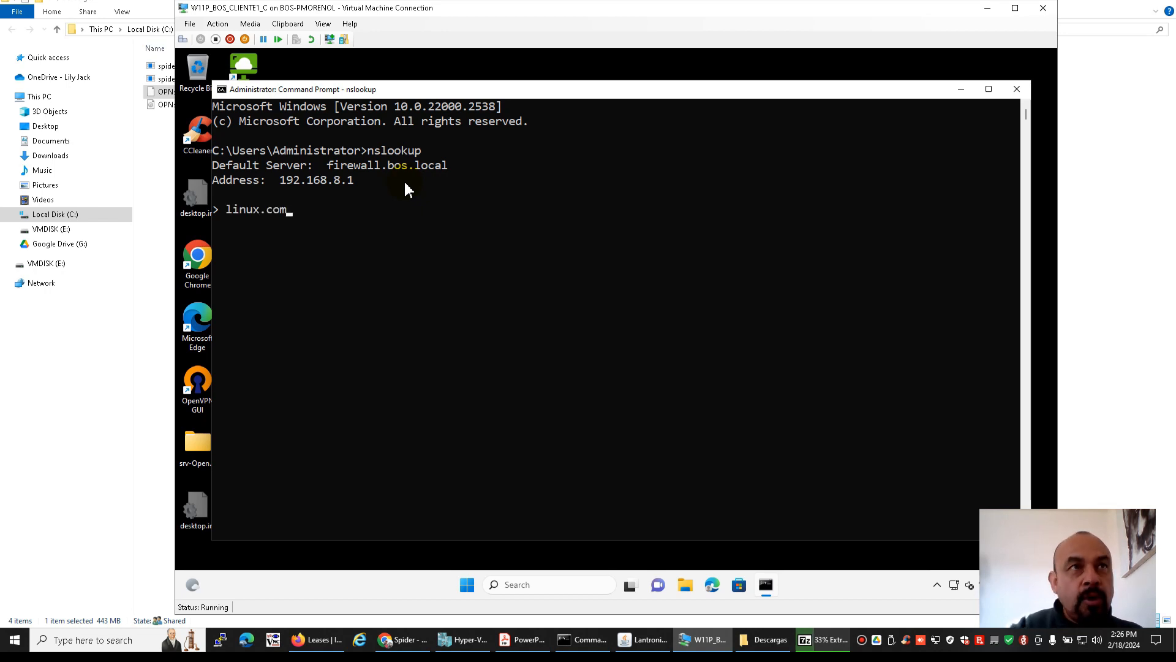
pyautogui.press('Return')
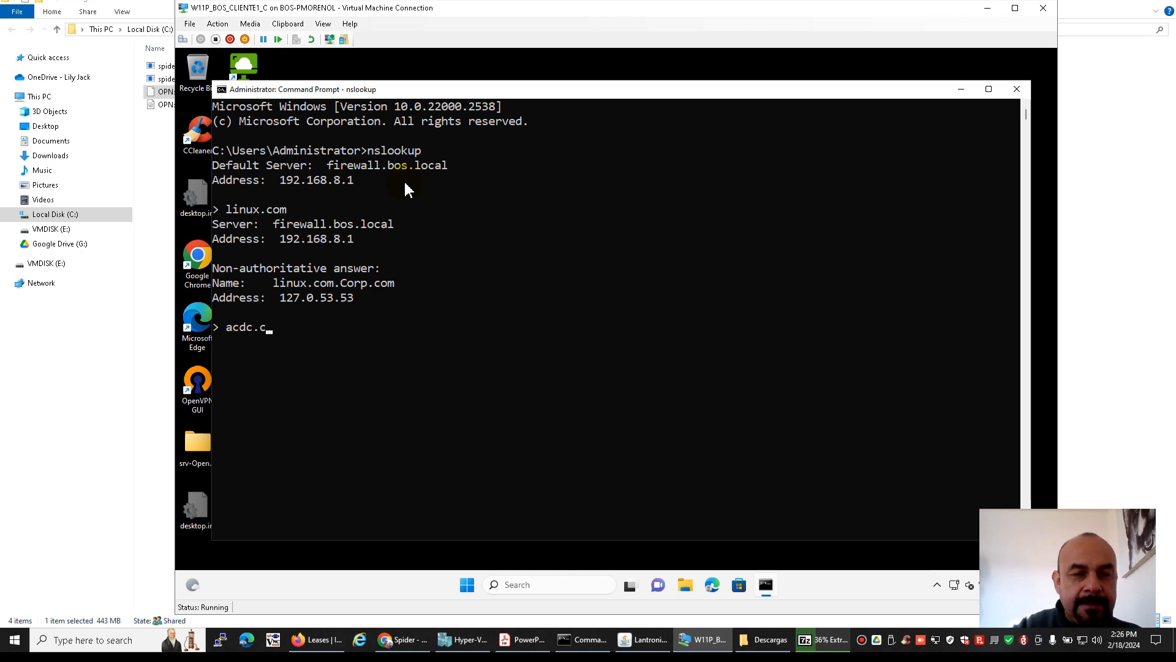
pyautogui.press('Return')
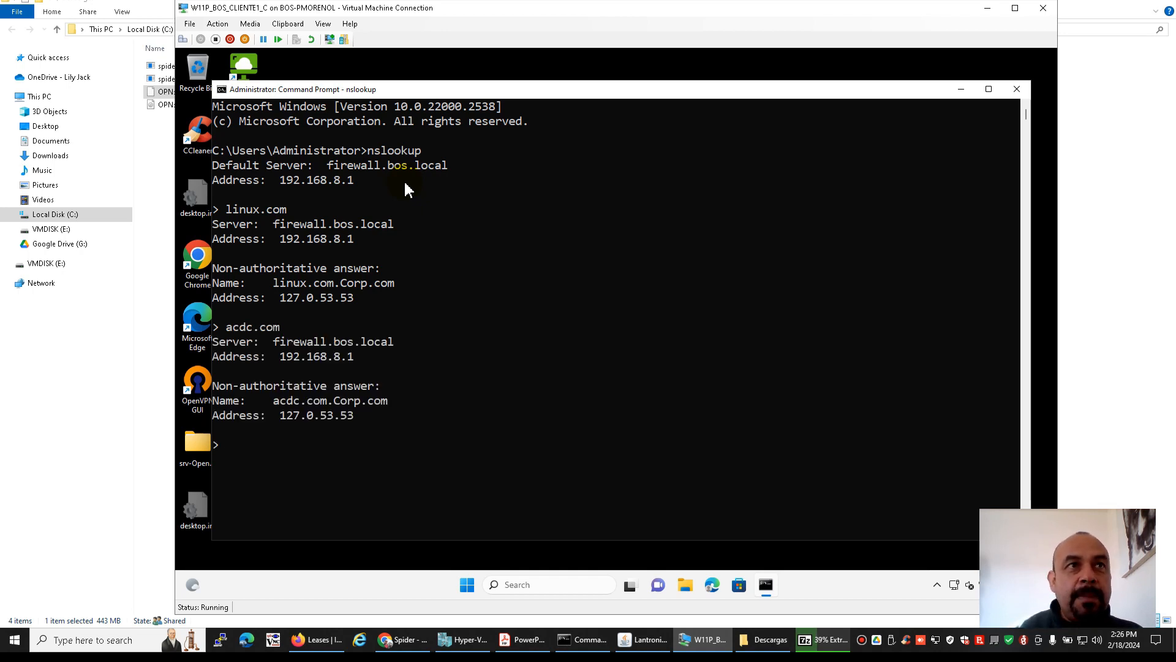
# Query ebay.com and mercadolibre.com.mx in nslookup, then quit back to the command prompt
pyautogui.moveTo(425, 89); pyautogui.dragTo(425, 82)
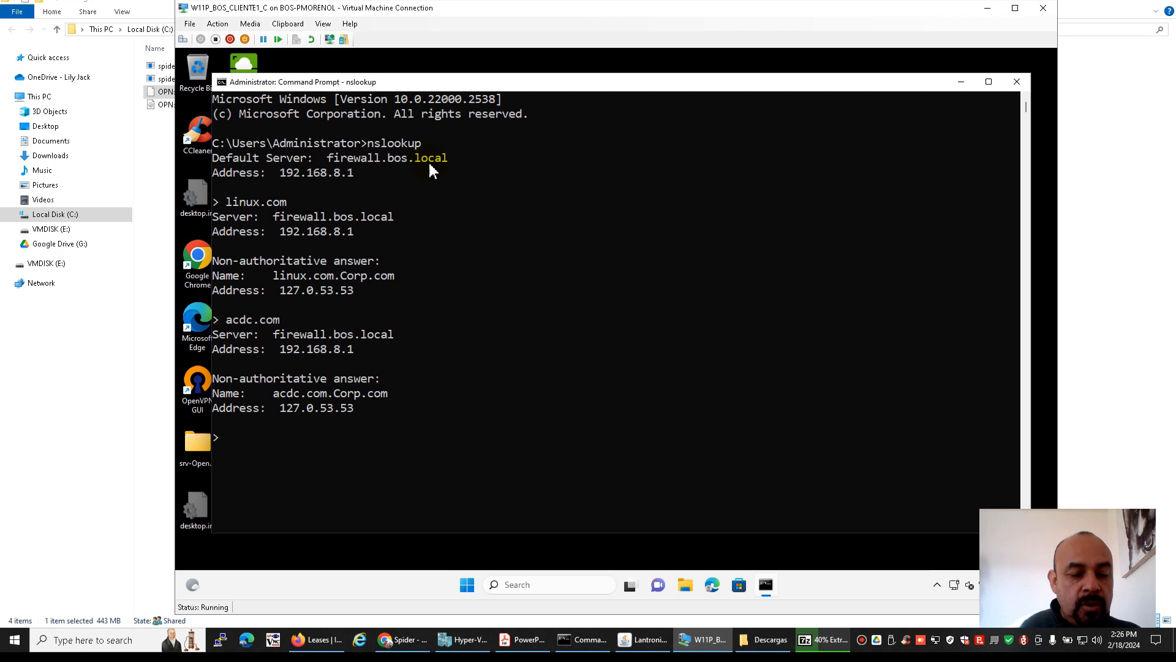
pyautogui.write('ebay.com')
pyautogui.press('Return')
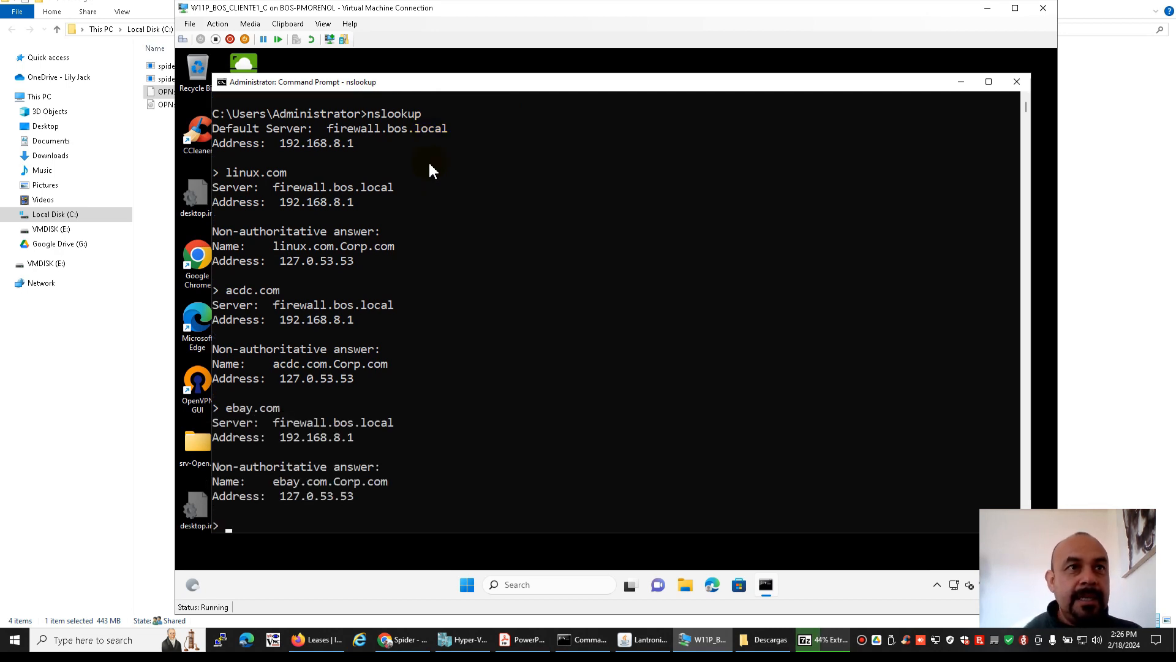
pyautogui.write('mercad')
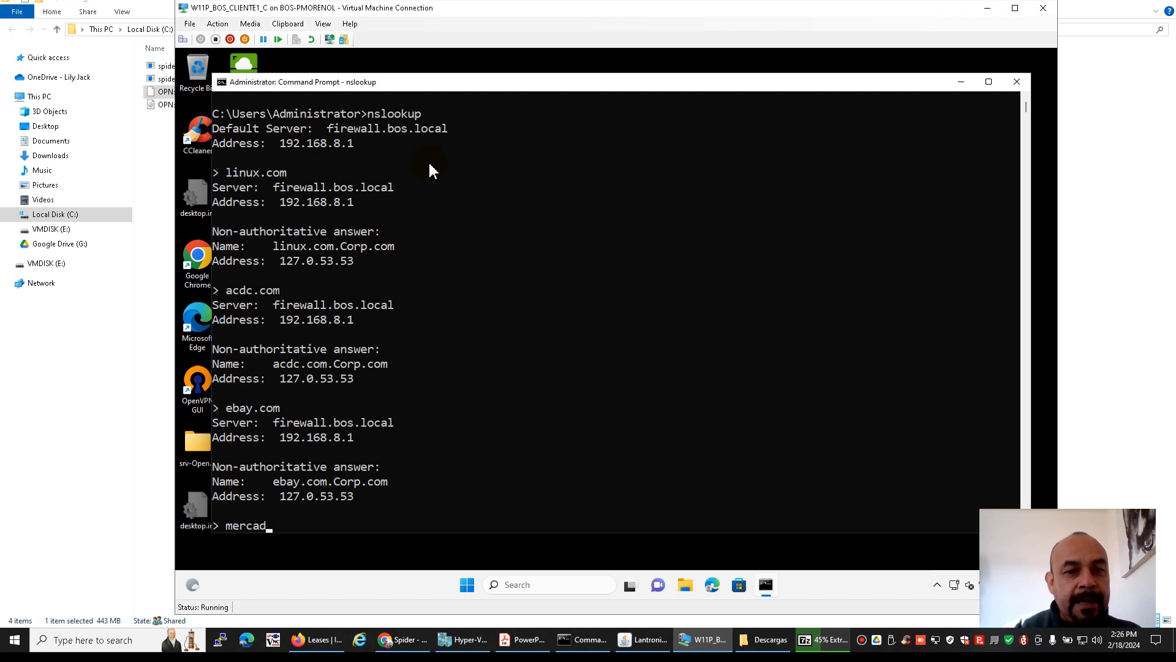
pyautogui.write('olibre.com.mx')
pyautogui.press('Return')
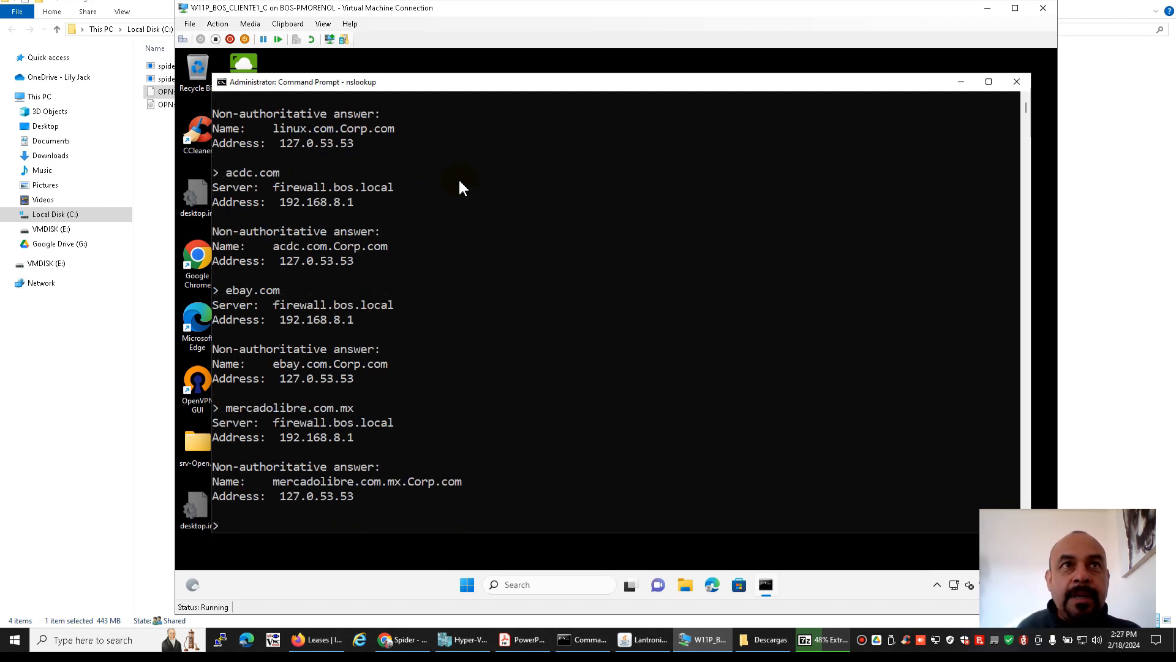
pyautogui.write('quit')
pyautogui.press('Return')
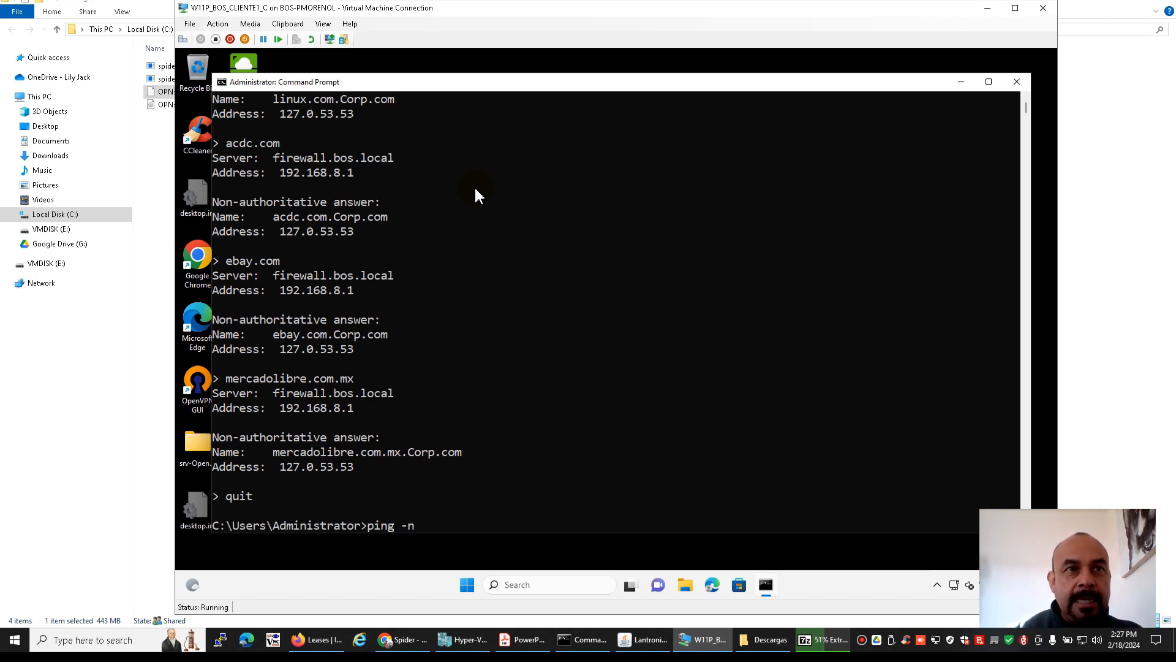
# Ping yahoo.com.mx with 10 echo requests from the virtual machine to test Internet connectivity
pyautogui.write('ping -n 10 y')
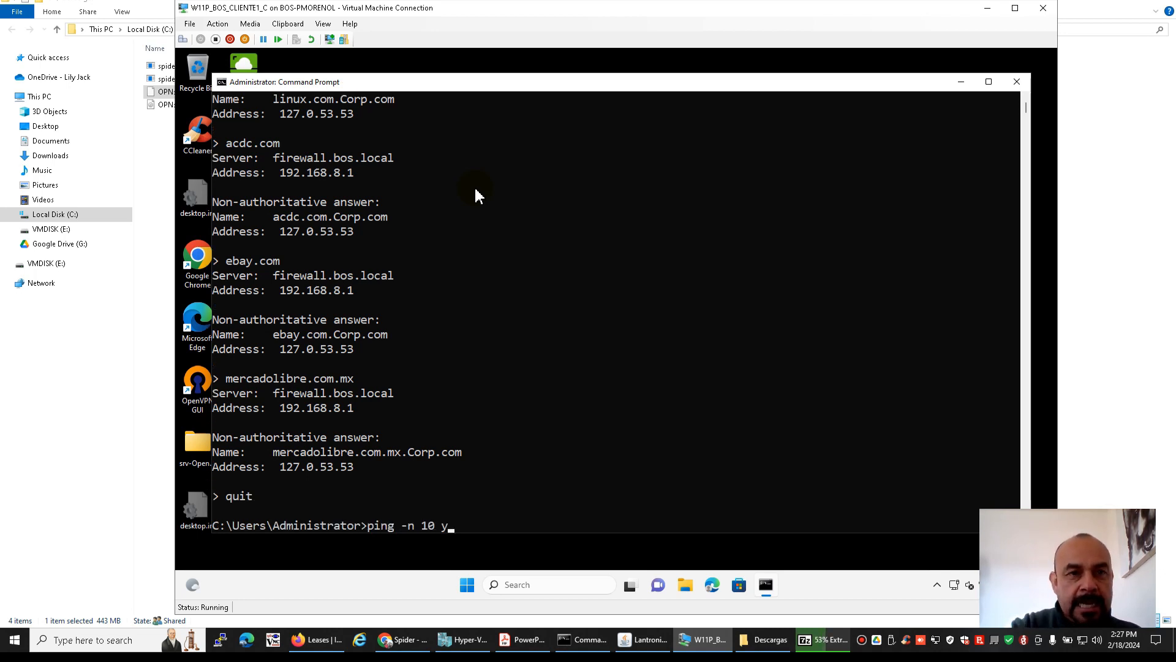
pyautogui.write('ahoo.com.mx')
pyautogui.press('Return')
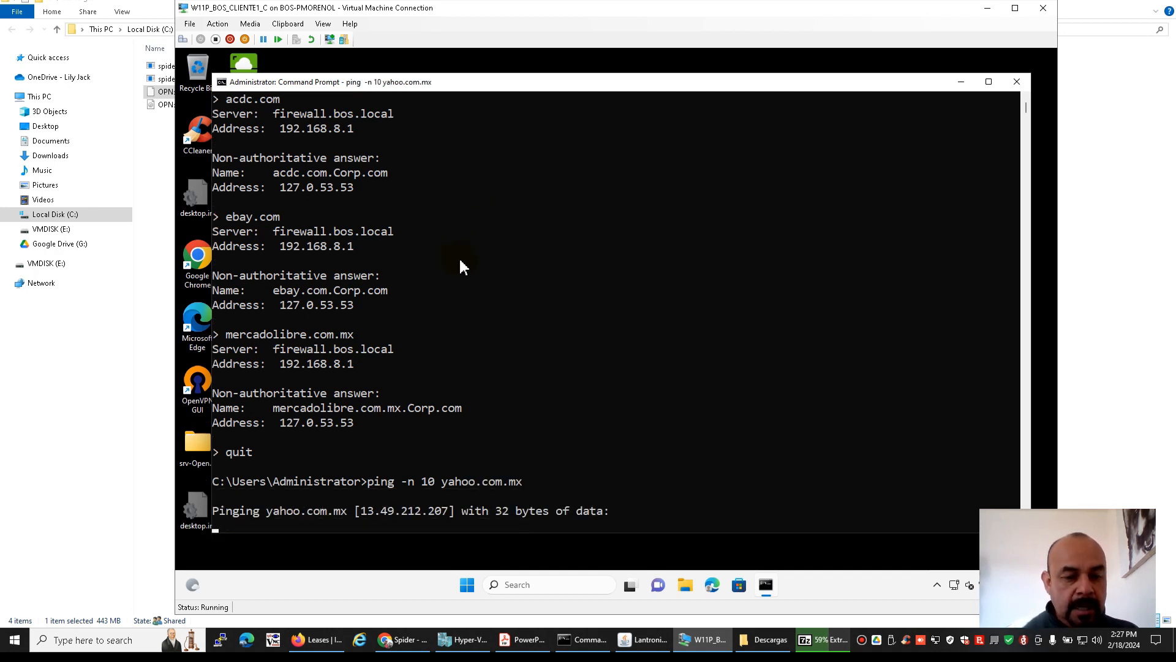
# Stop the running yahoo.com.mx ping and ping cisco.com with 10 echo requests instead
pyautogui.hotkey('ctrl', 'c')
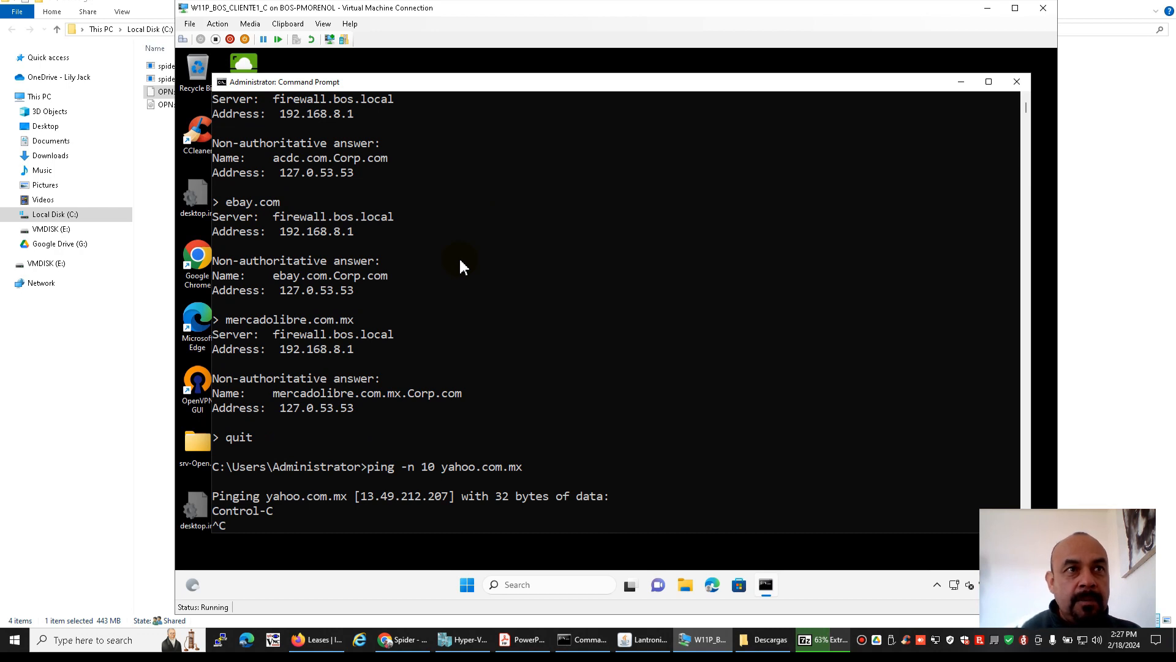
pyautogui.press('Up')
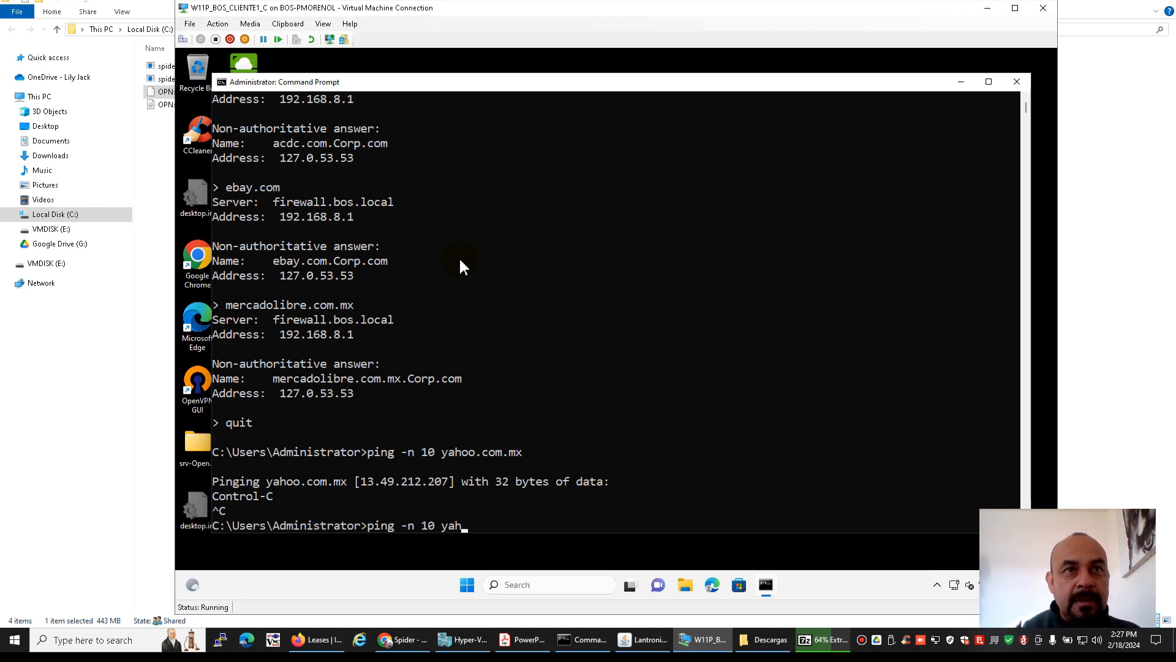
pyautogui.write('cisco.com')
pyautogui.press('Return')
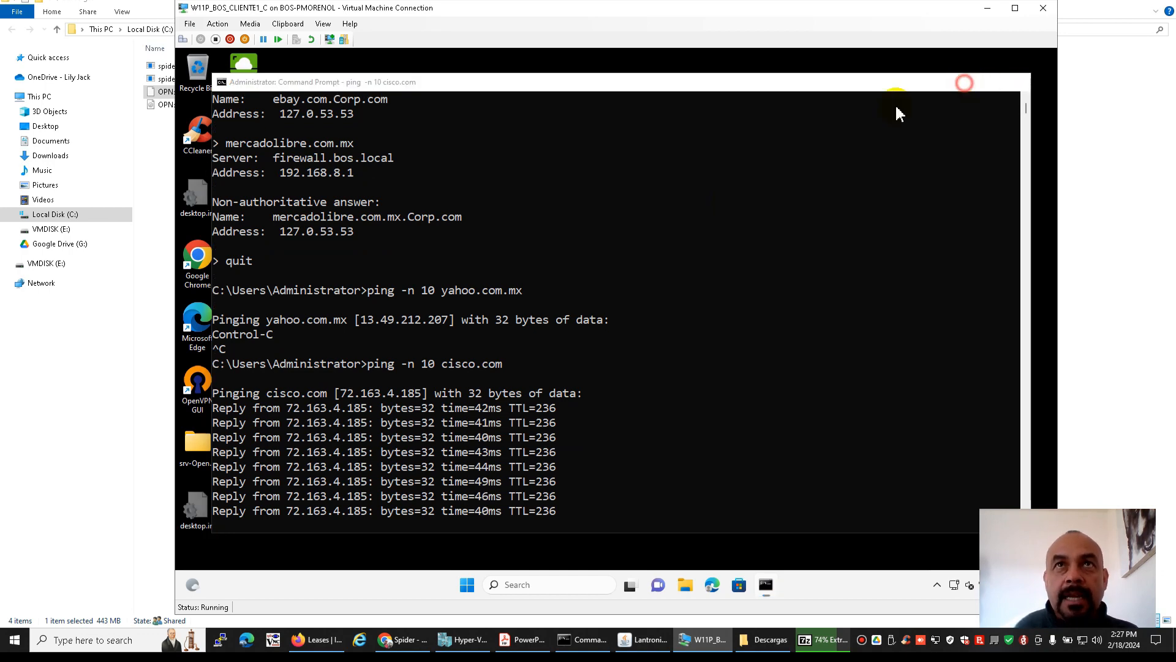
# Minimize the Command Prompt, launch Google Chrome in the virtual machine and browse to centos.com
pyautogui.click(963, 82)
pyautogui.doubleClick(202, 263)
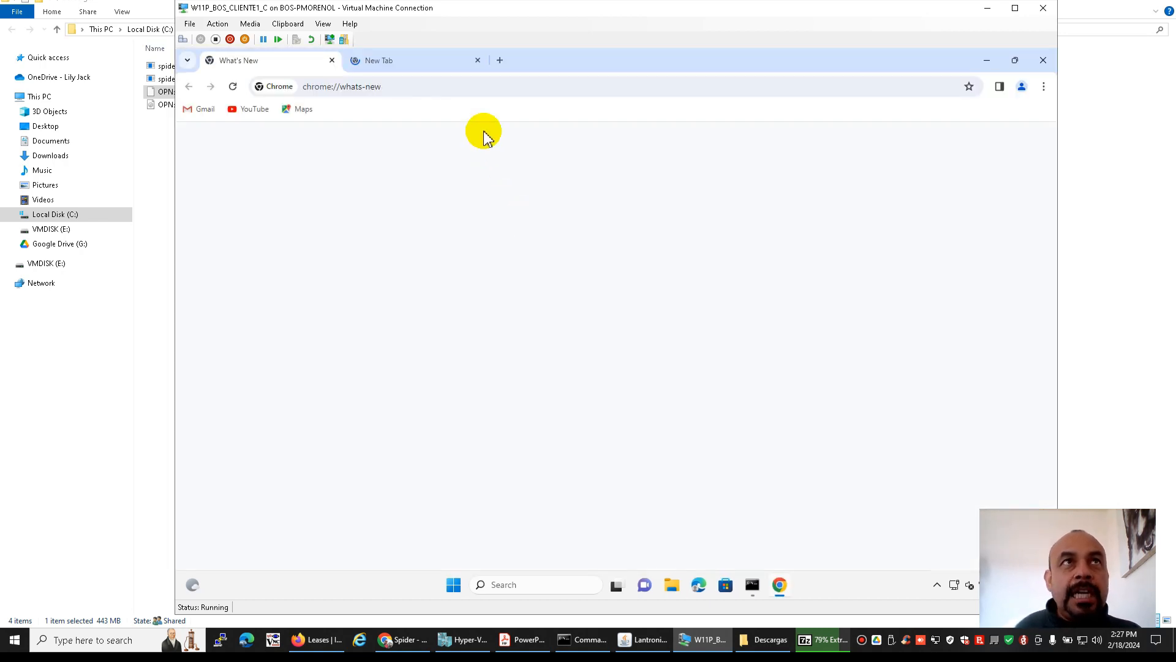
pyautogui.click(466, 92)
pyautogui.write('centos')
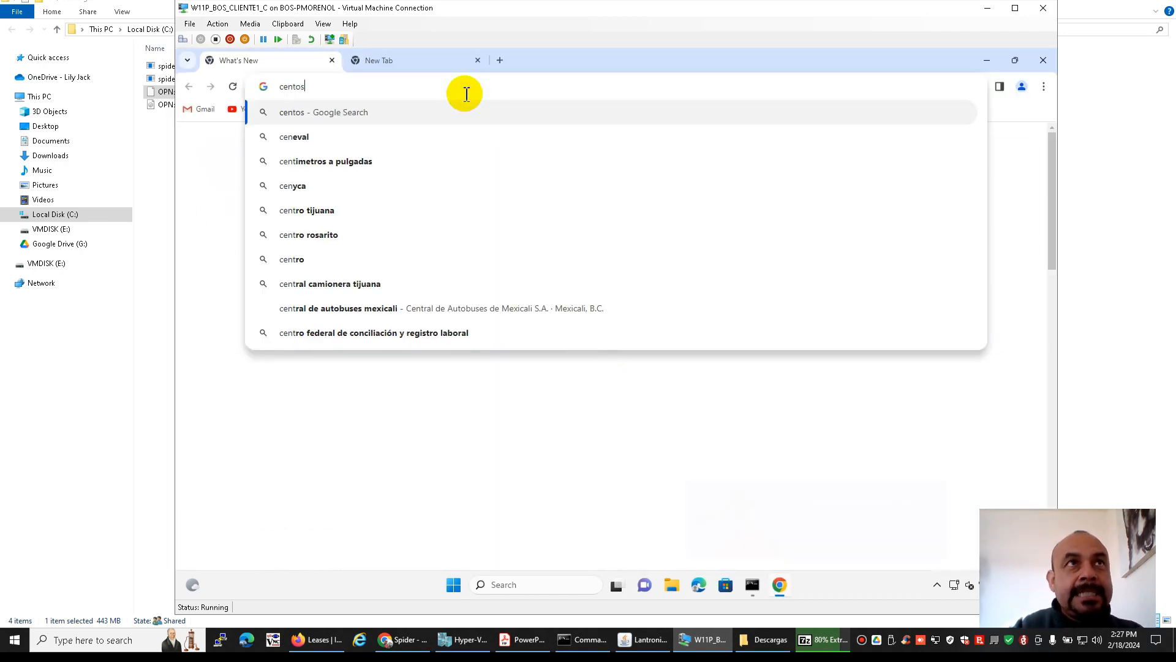
pyautogui.write('.oco')
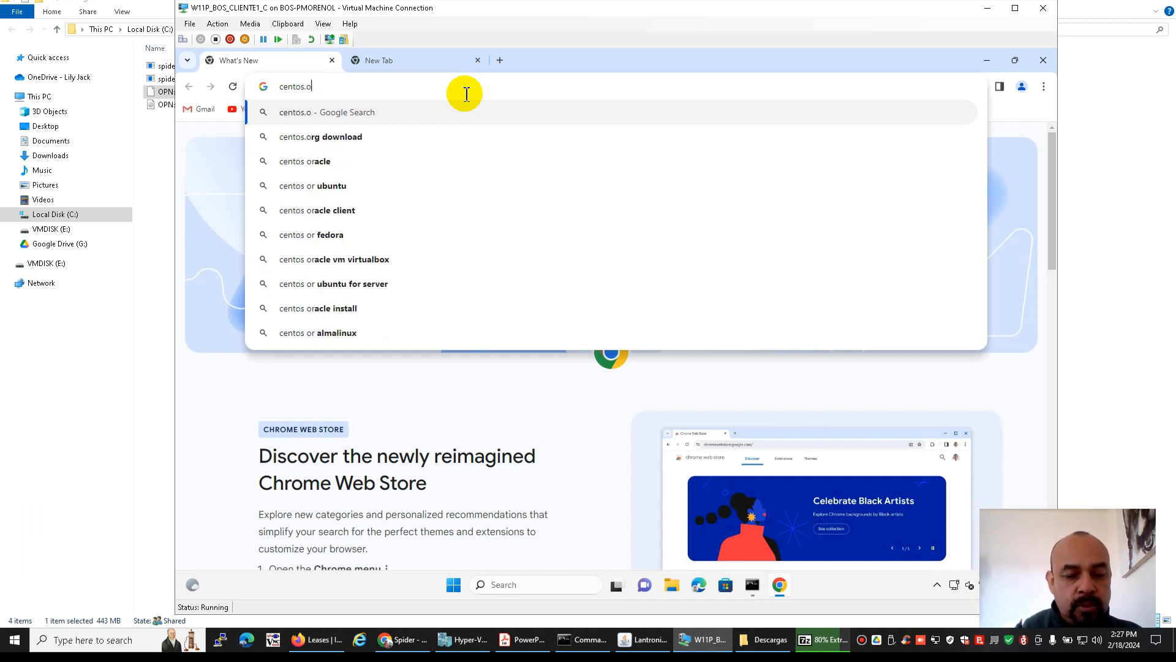
pyautogui.press('BackSpace')
pyautogui.press('BackSpace')
pyautogui.write('com')
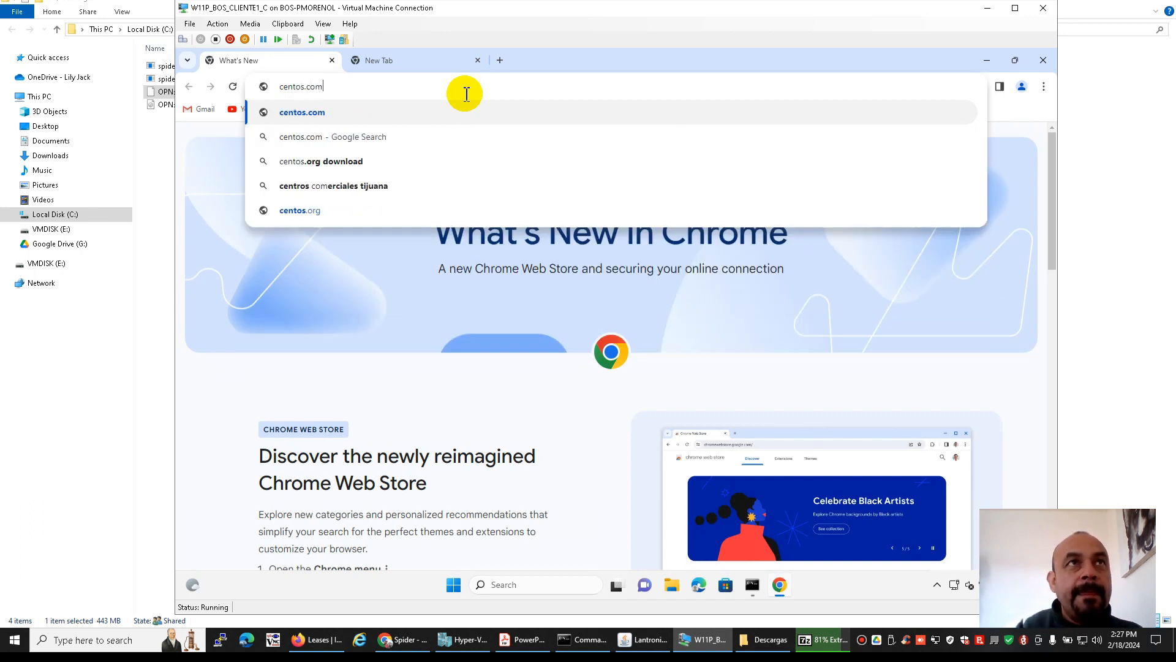
pyautogui.press('Return')
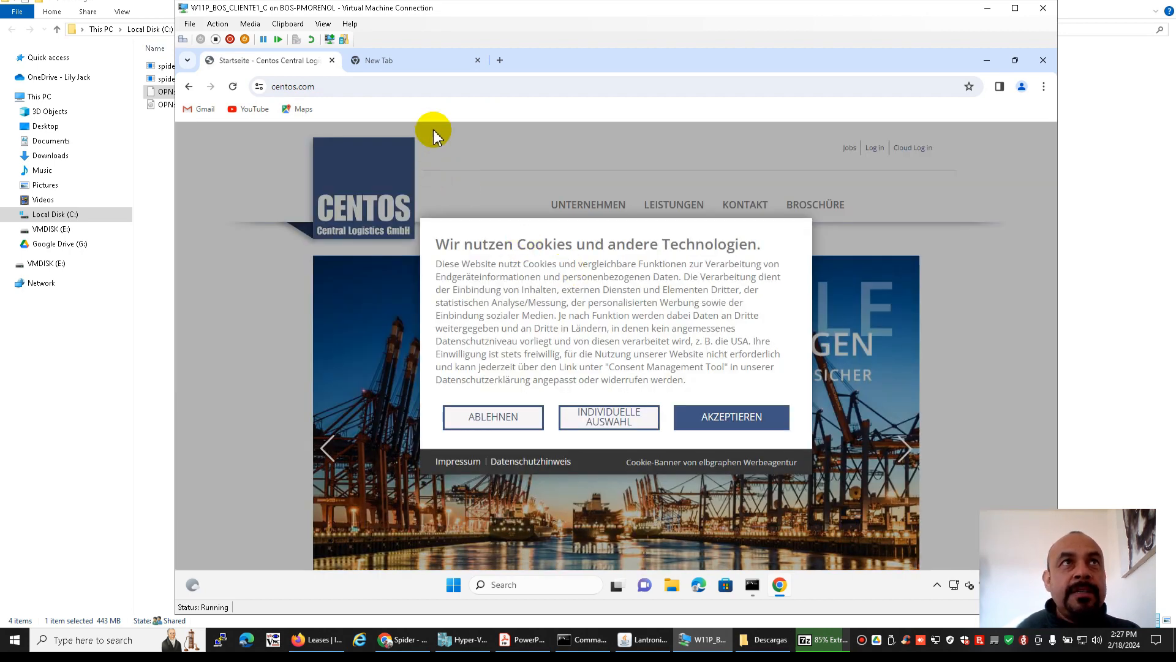
# Change the web address from the .com to the .org domain and load centos.org
pyautogui.click(494, 87)
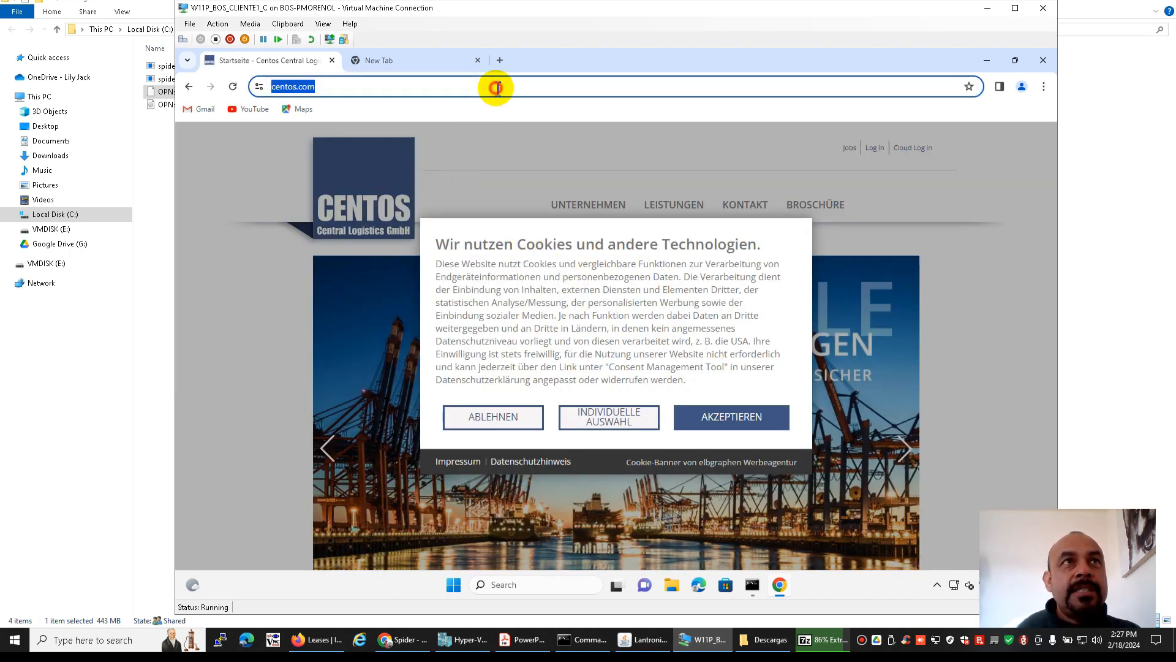
pyautogui.click(495, 86)
pyautogui.press('BackSpace')
pyautogui.press('BackSpace')
pyautogui.press('BackSpace')
pyautogui.press('BackSpace')
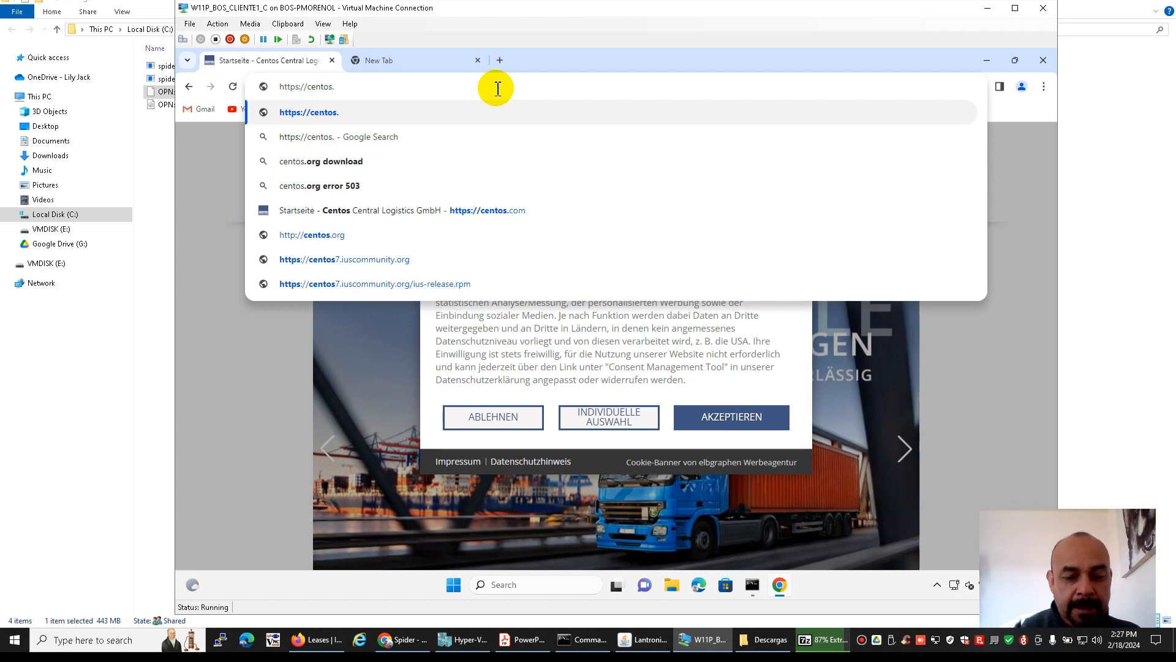
pyautogui.write('org')
pyautogui.press('Return')
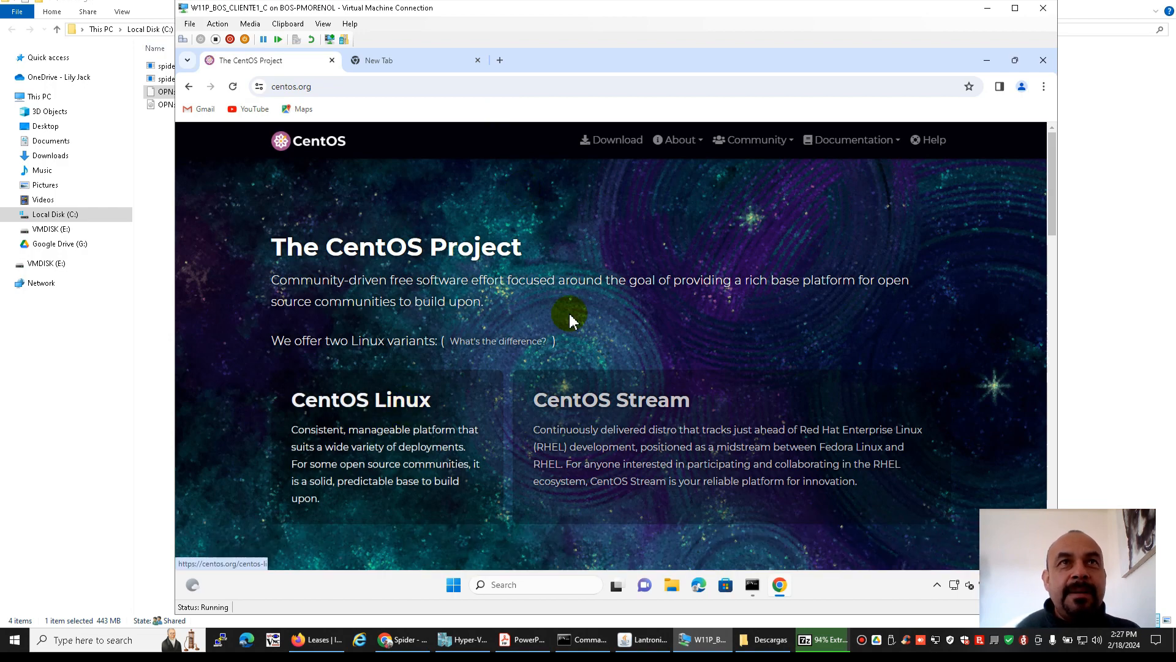
# Download CentOS-7-aarch64-NetInstall-2009.iso from the mirrors.xtom.com mirror for CentOS Linux ARM64, and open the browser's downloads page
pyautogui.click(619, 140)
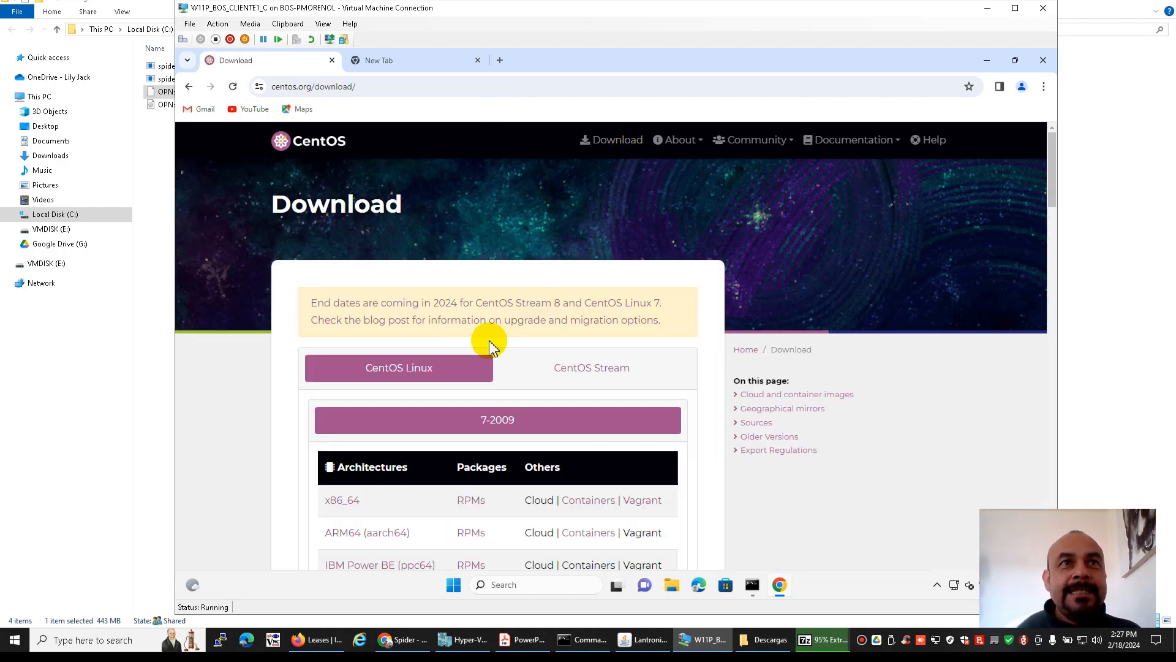
pyautogui.scroll(-2, 434, 461)
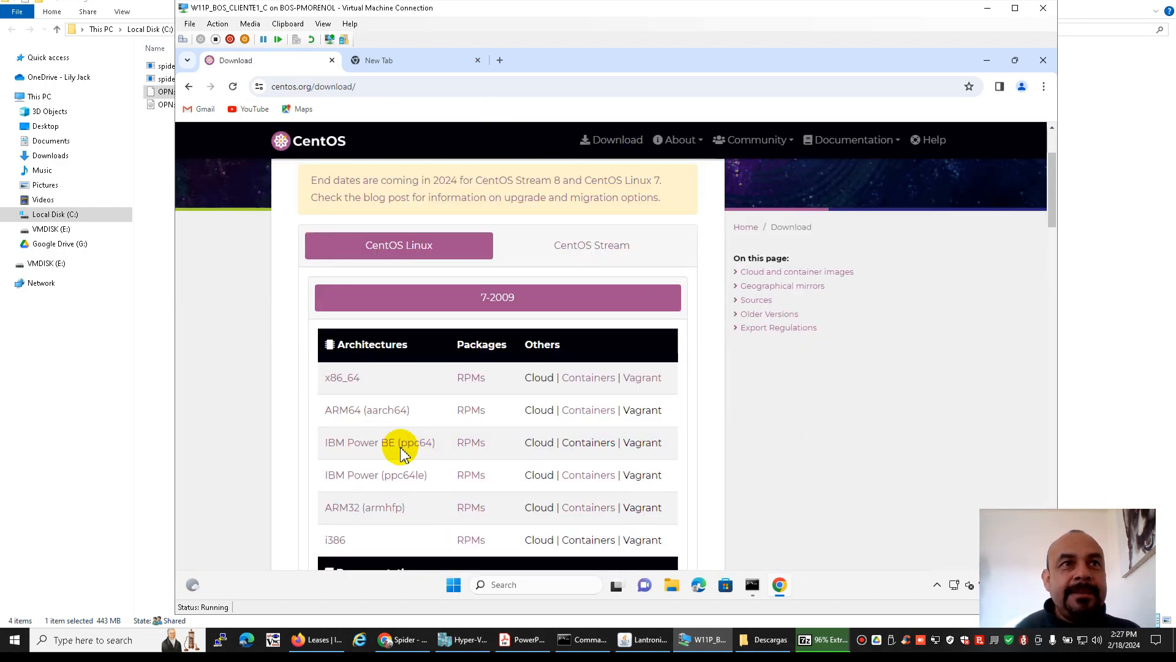
pyautogui.click(353, 414)
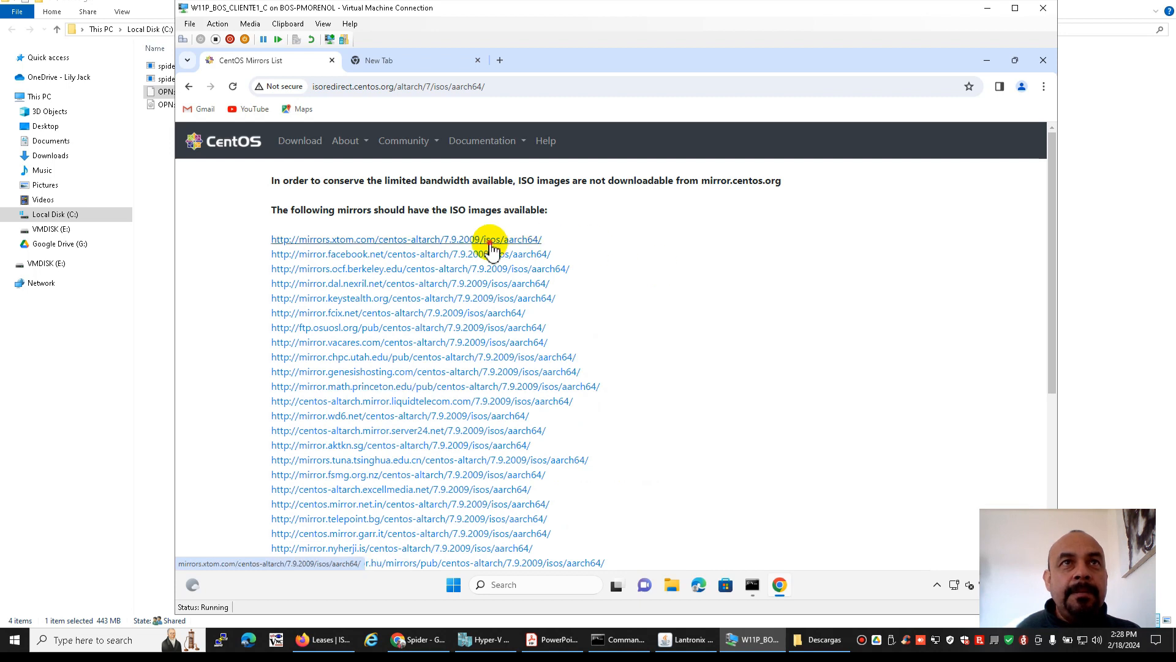
pyautogui.click(491, 242)
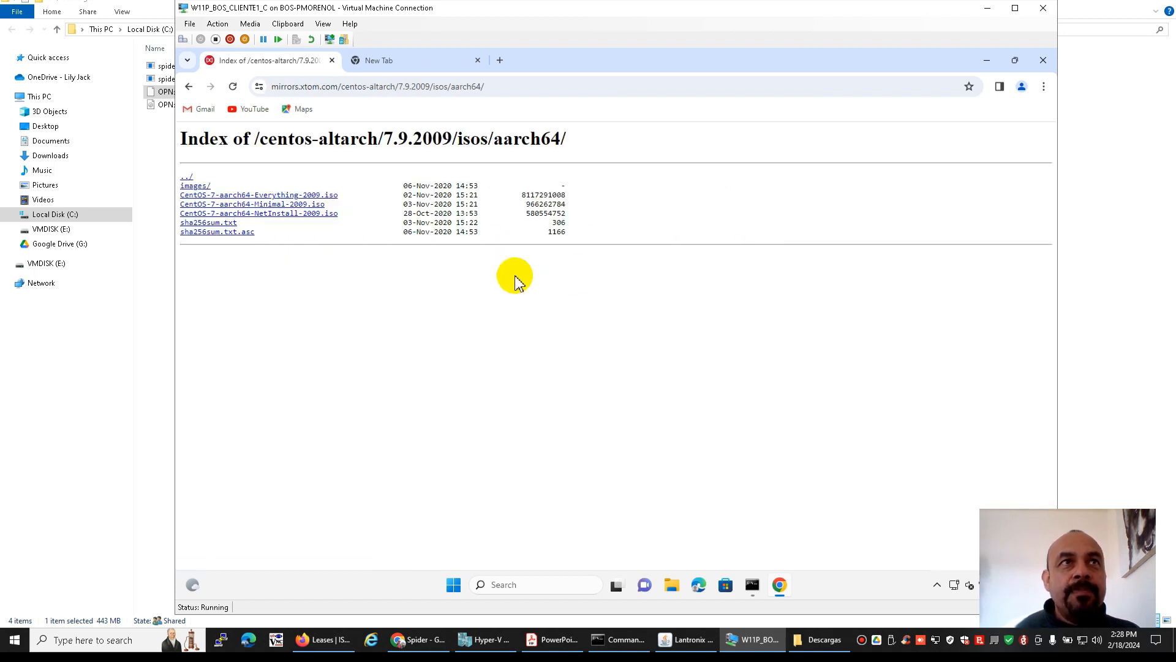
pyautogui.click(310, 214)
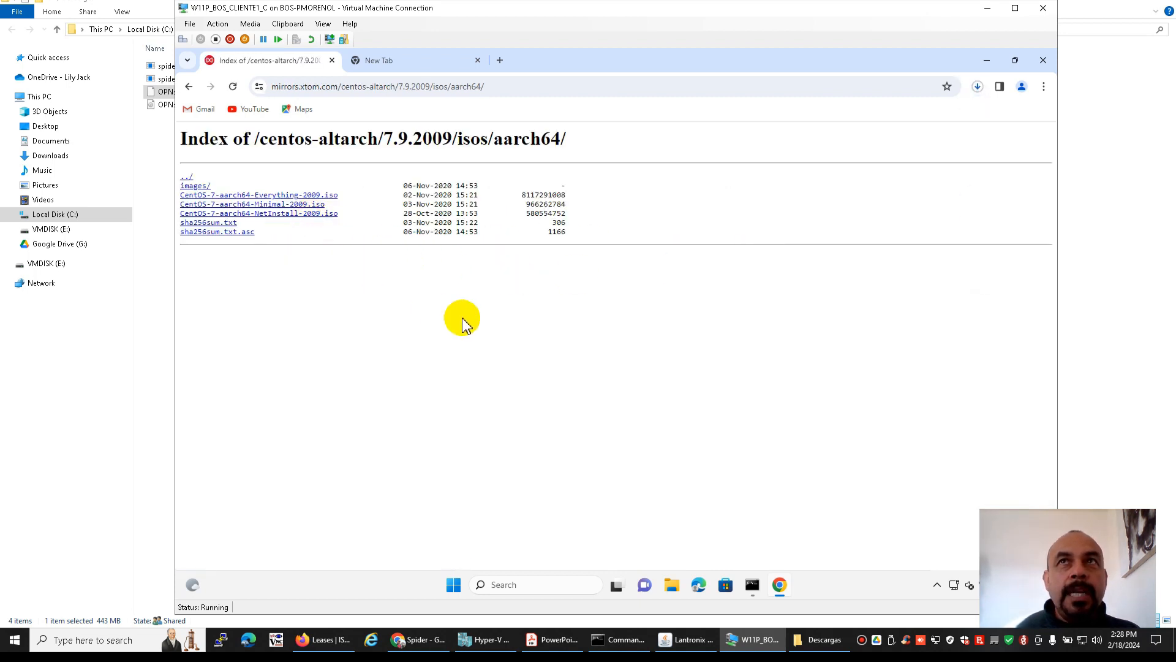
pyautogui.click(978, 87)
pyautogui.click(970, 178)
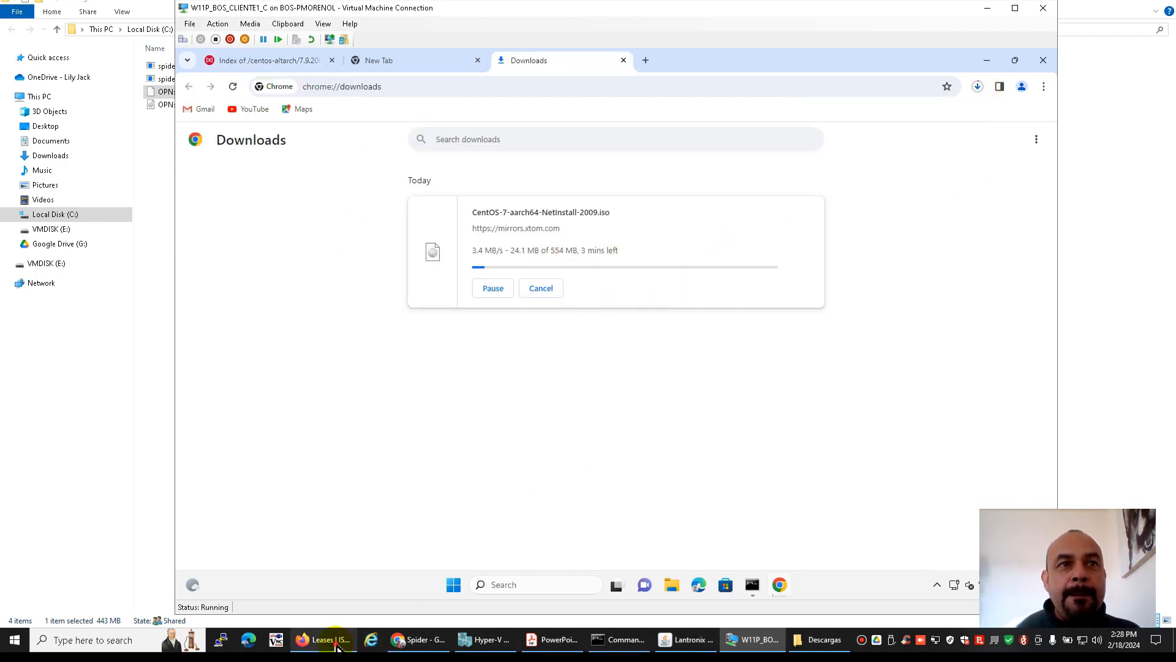
# Switch to the OPNsense web interface in Firefox, open the Traffic report, and graph the WAN interface instead of LAN
pyautogui.click(324, 639)
pyautogui.click(27, 107)
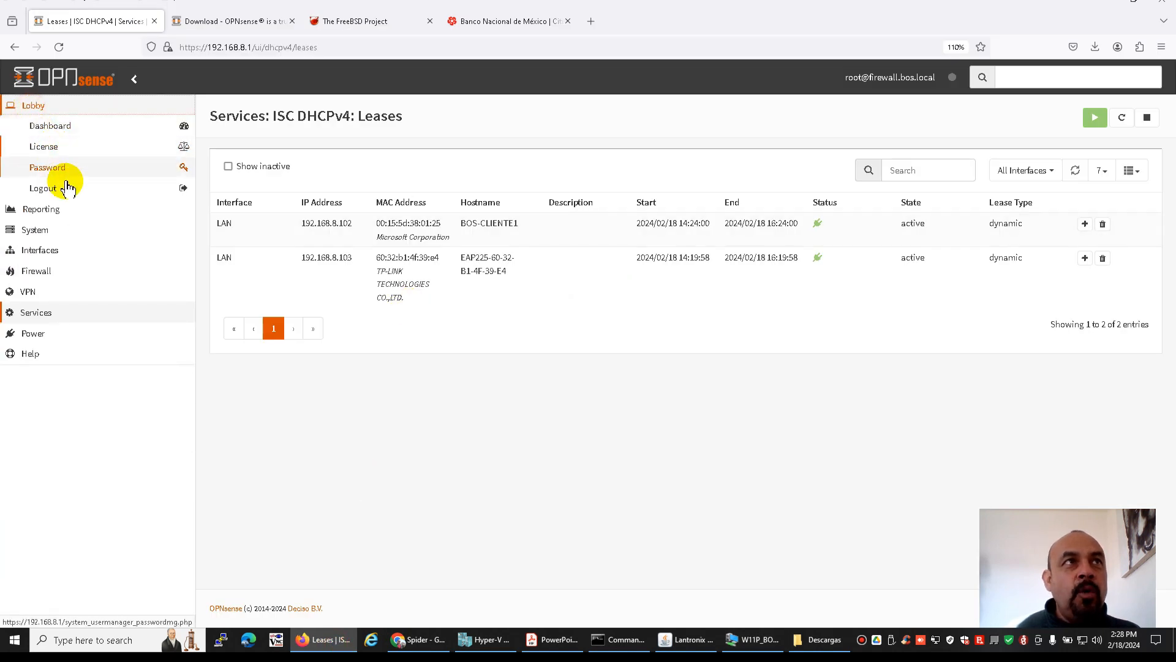
pyautogui.click(43, 211)
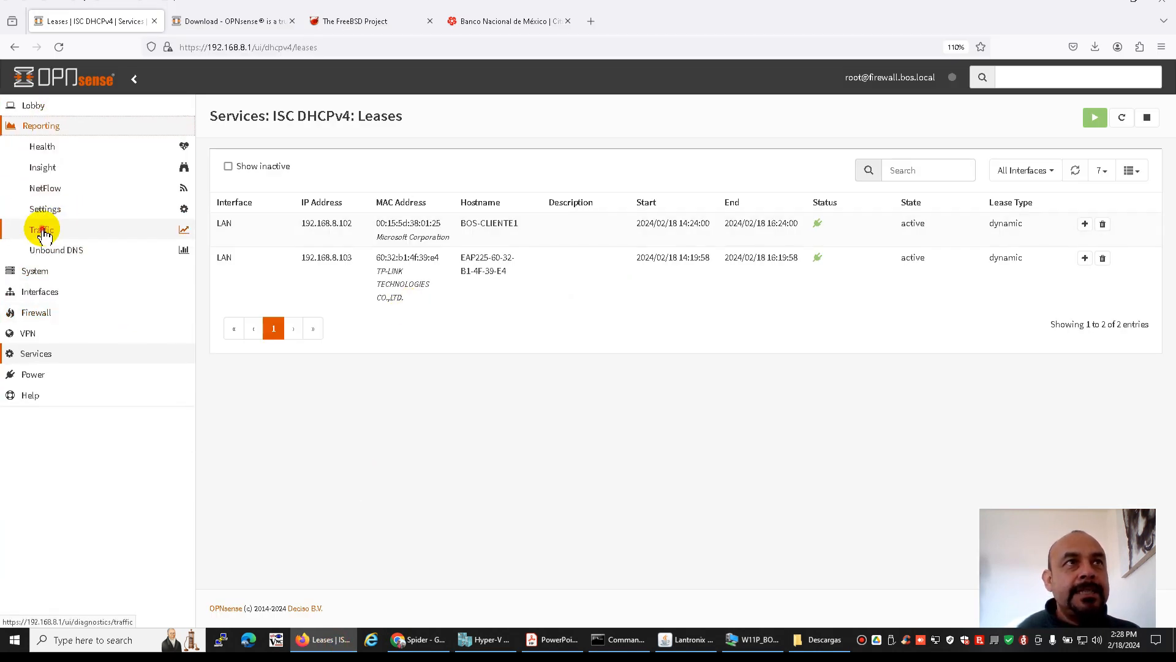
pyautogui.click(40, 230)
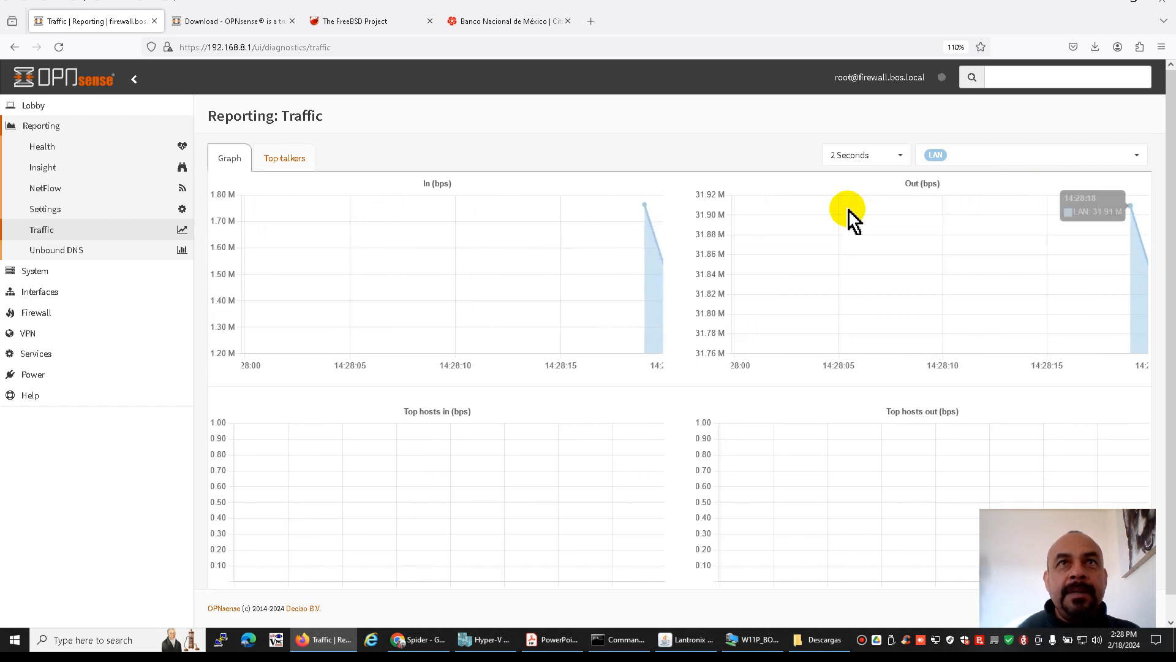
pyautogui.click(1132, 153)
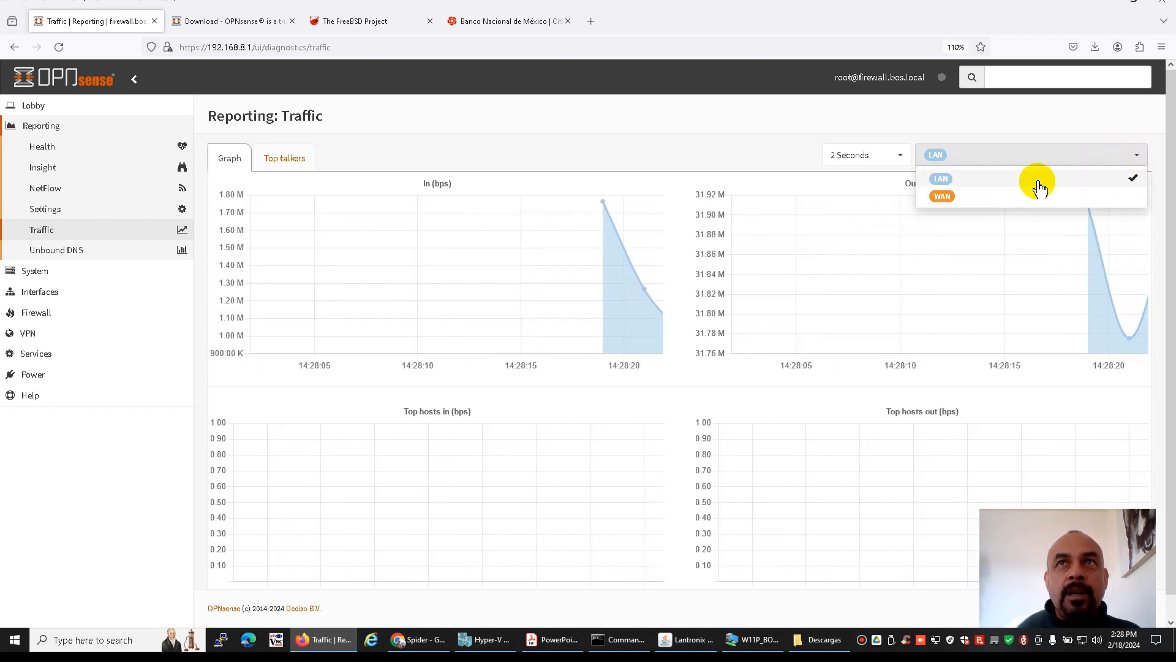
pyautogui.click(944, 200)
pyautogui.click(1132, 181)
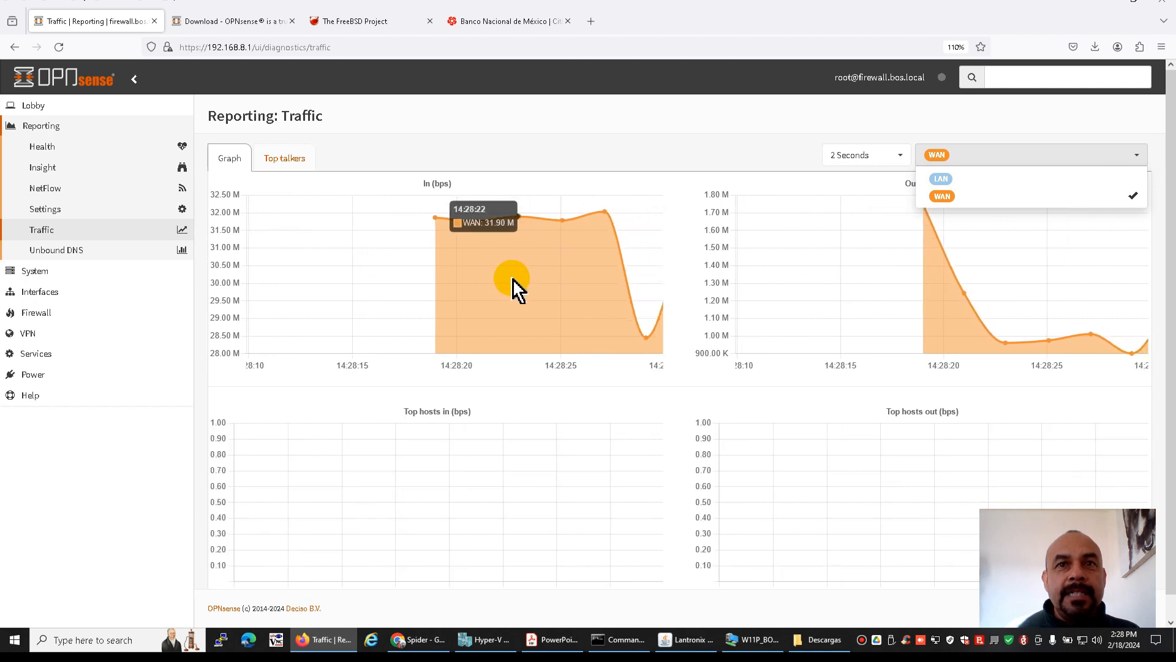
# Return to the virtual machine and load netbsd.org in the empty Chrome tab while the ISO downloads
pyautogui.click(754, 639)
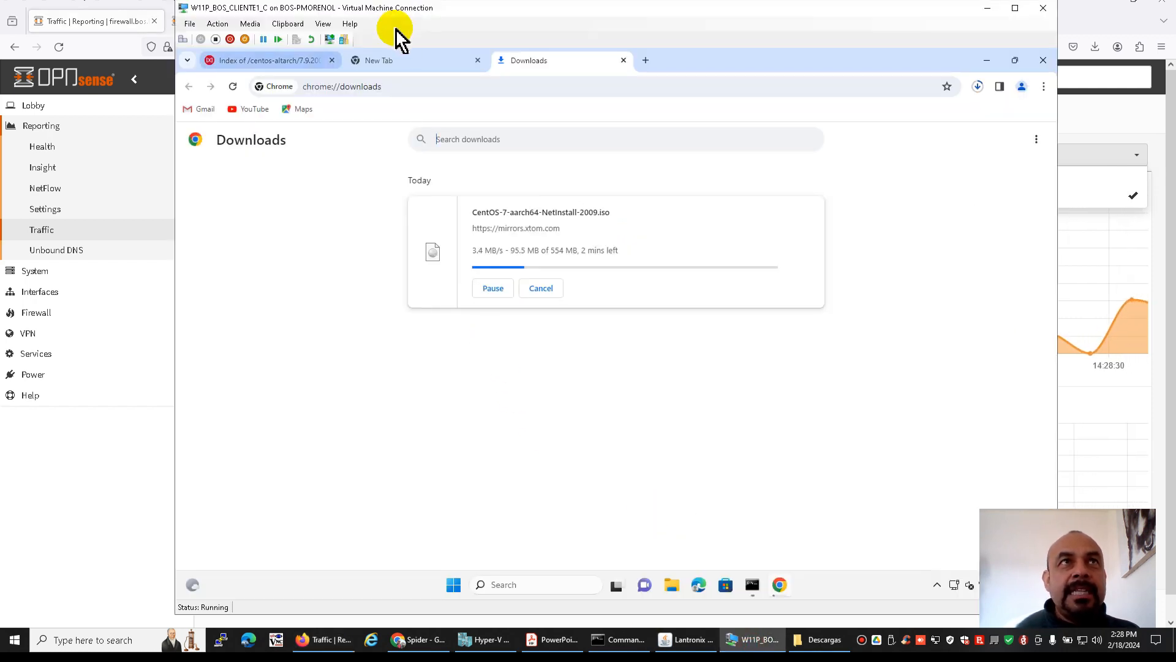
pyautogui.click(397, 60)
pyautogui.click(400, 92)
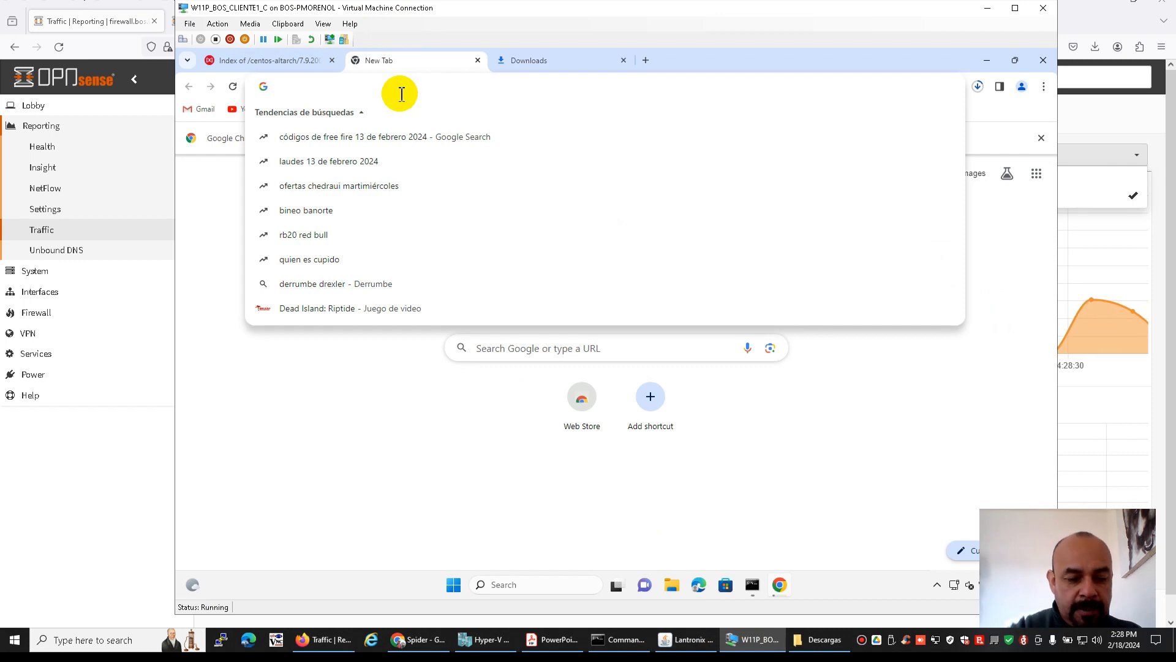
pyautogui.write('netbsd.org')
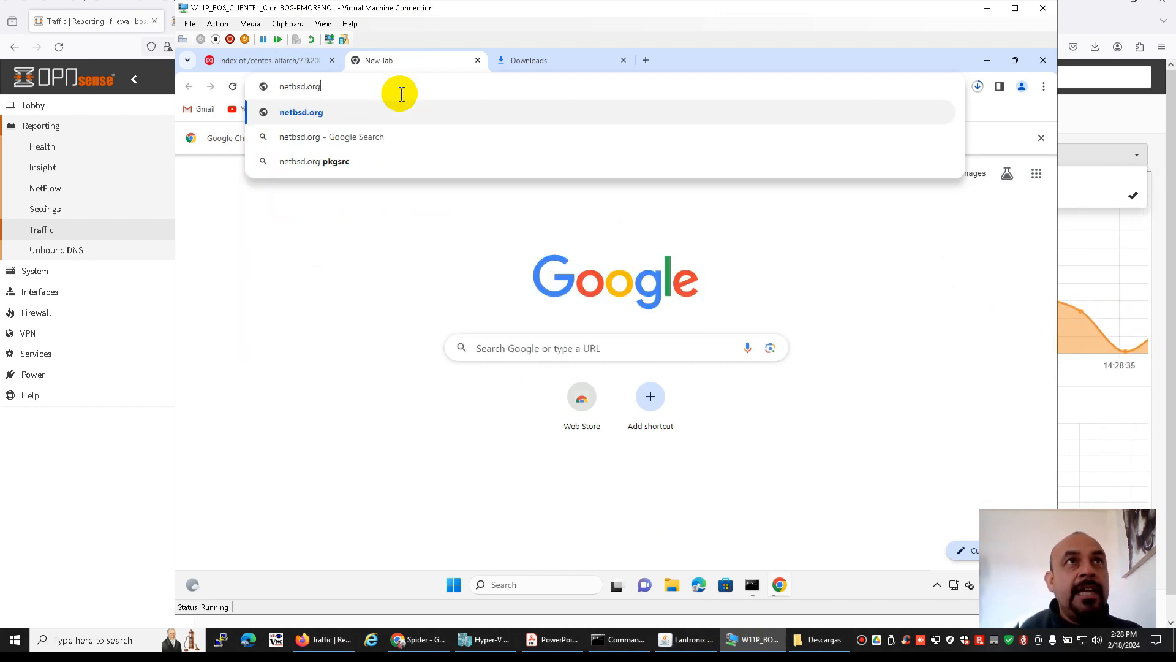
pyautogui.press('Return')
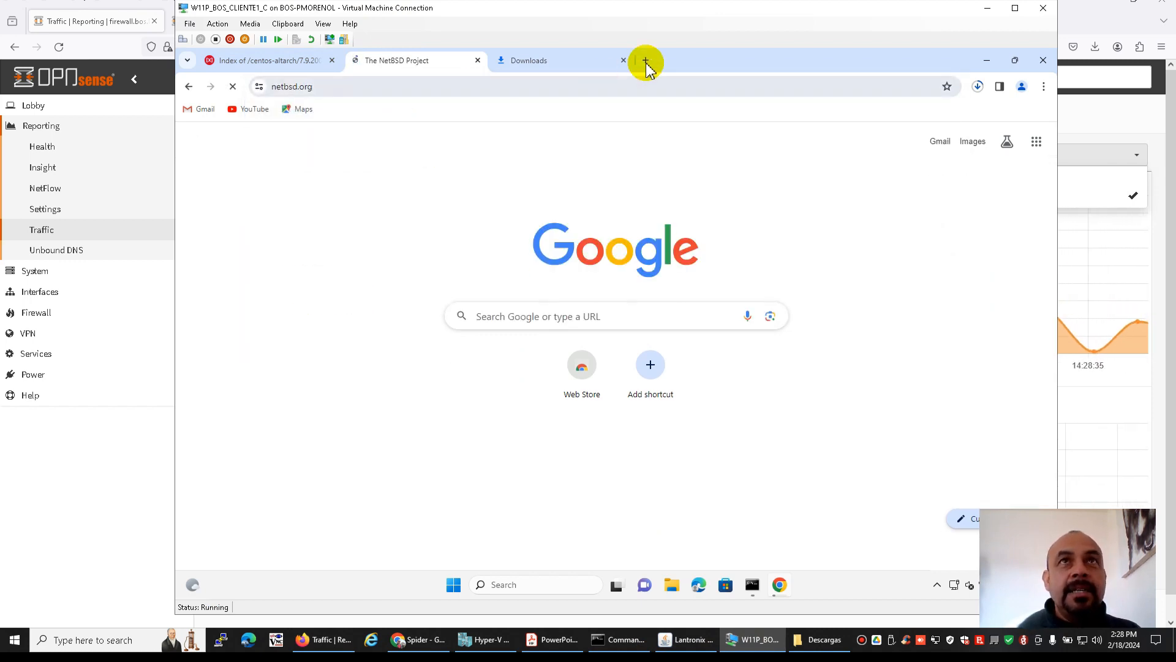
# Load openbsd.org in a new Chrome tab
pyautogui.click(646, 61)
pyautogui.write('openbsd')
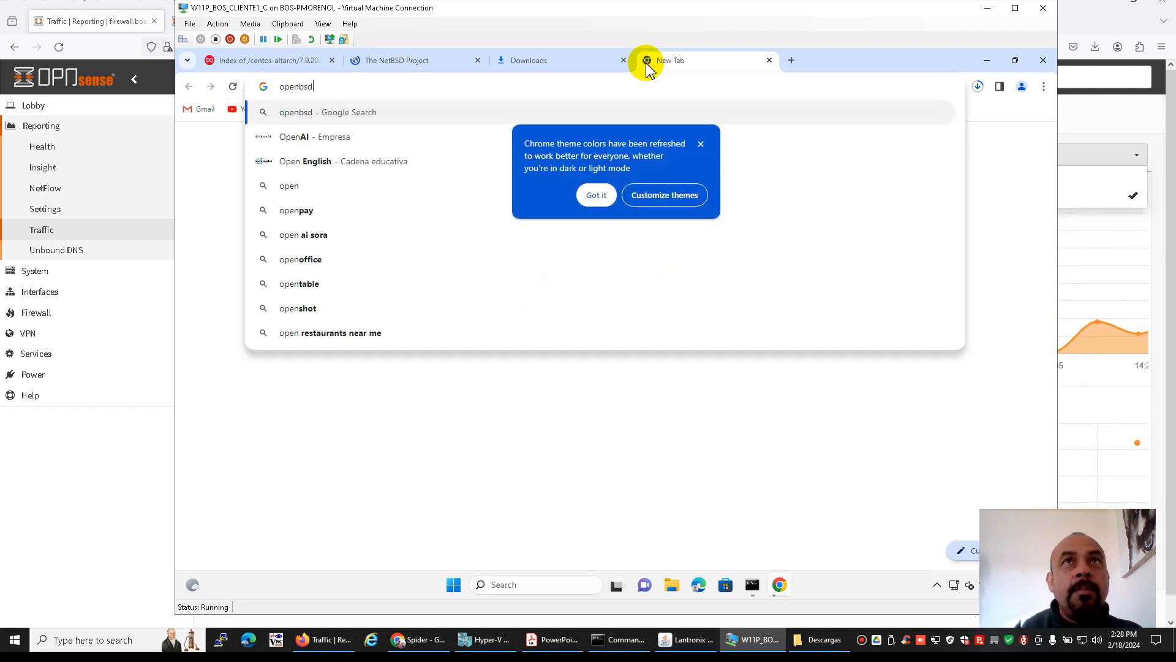
pyautogui.write('.org')
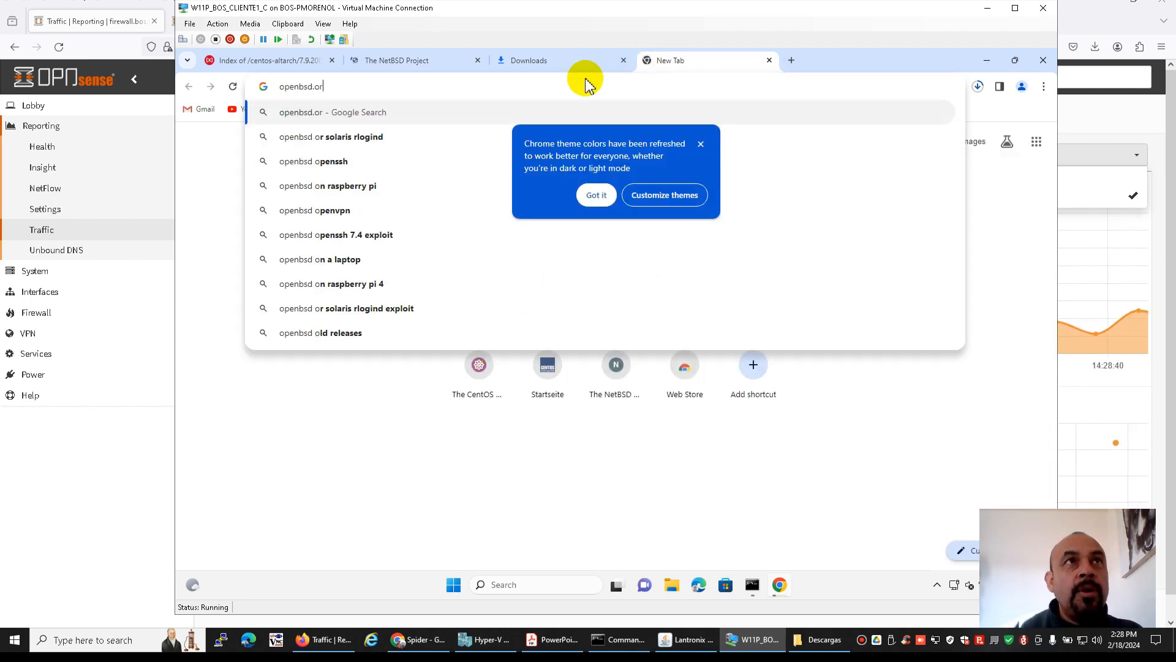
pyautogui.press('Return')
# Check the loaded NetBSD and OpenBSD pages, the CentOS mirror listing and the ISO download progress
pyautogui.click(396, 62)
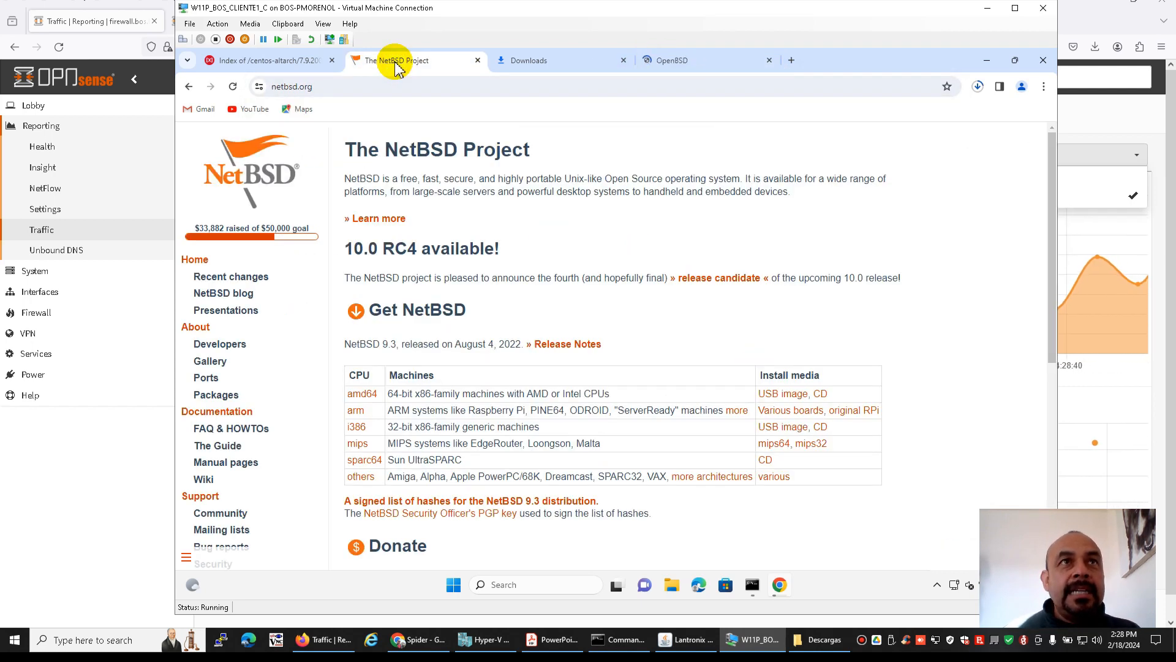
pyautogui.click(681, 59)
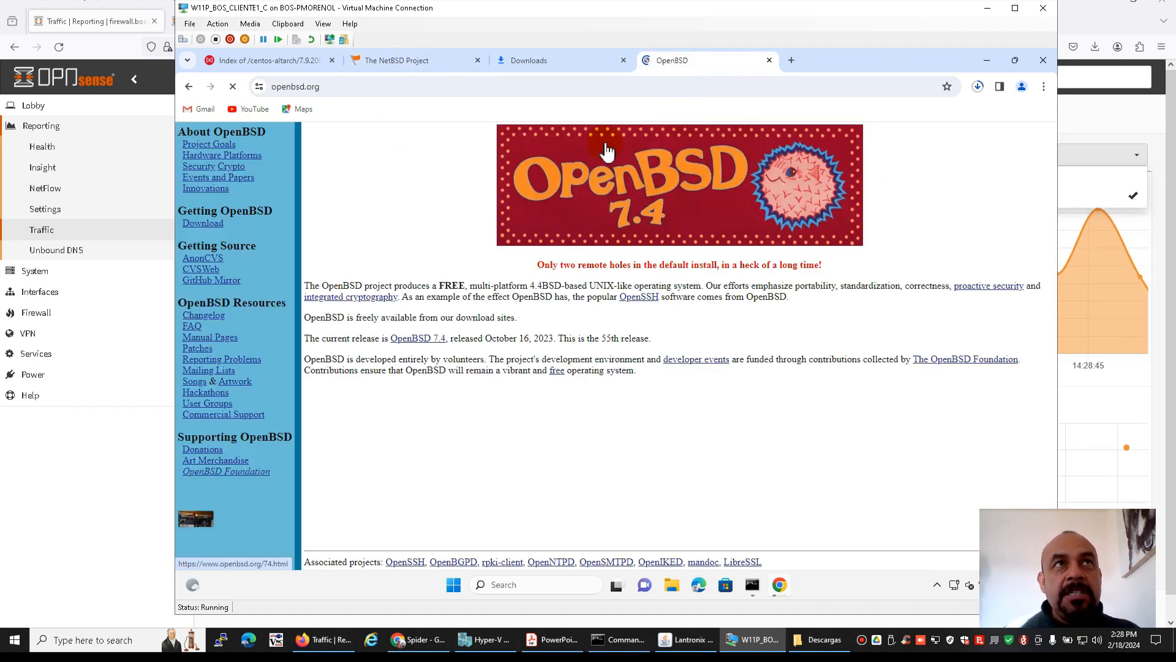
pyautogui.click(270, 60)
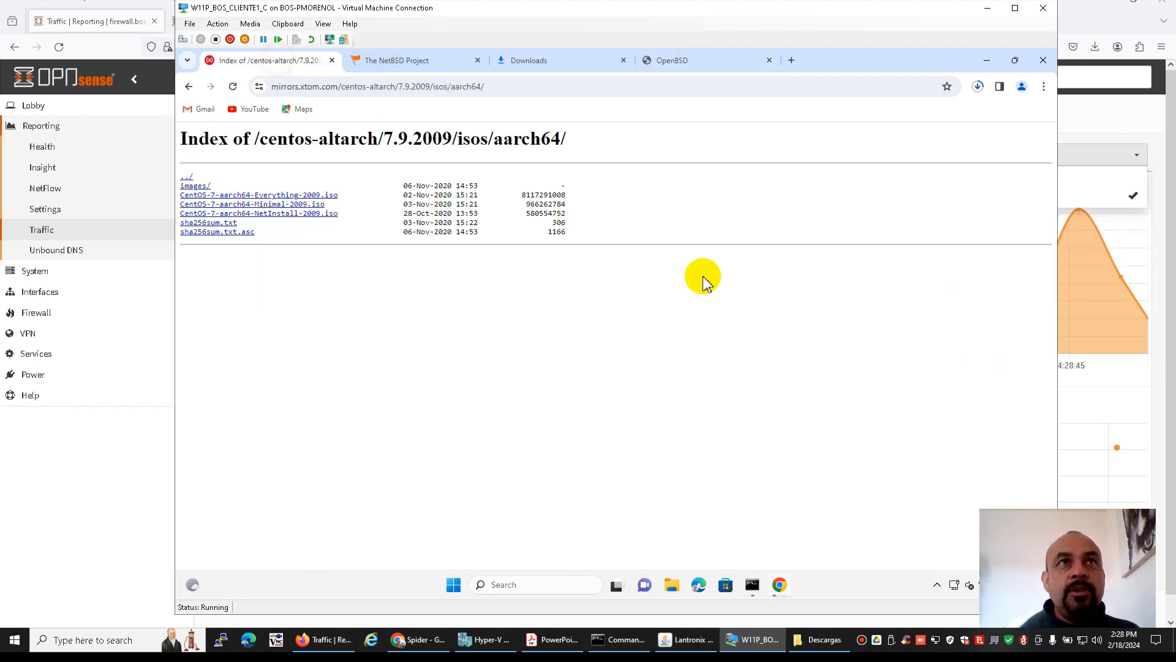
pyautogui.click(524, 59)
# Switch back to the OPNsense web interface and open the firmware status page
pyautogui.click(325, 639)
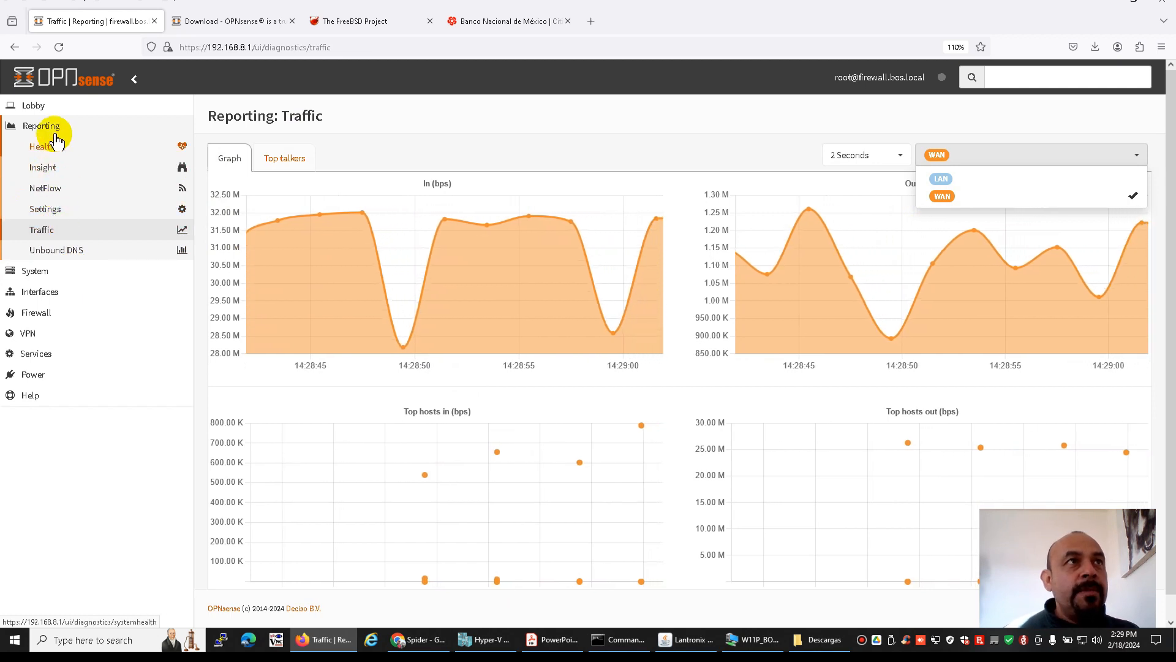
pyautogui.click(36, 270)
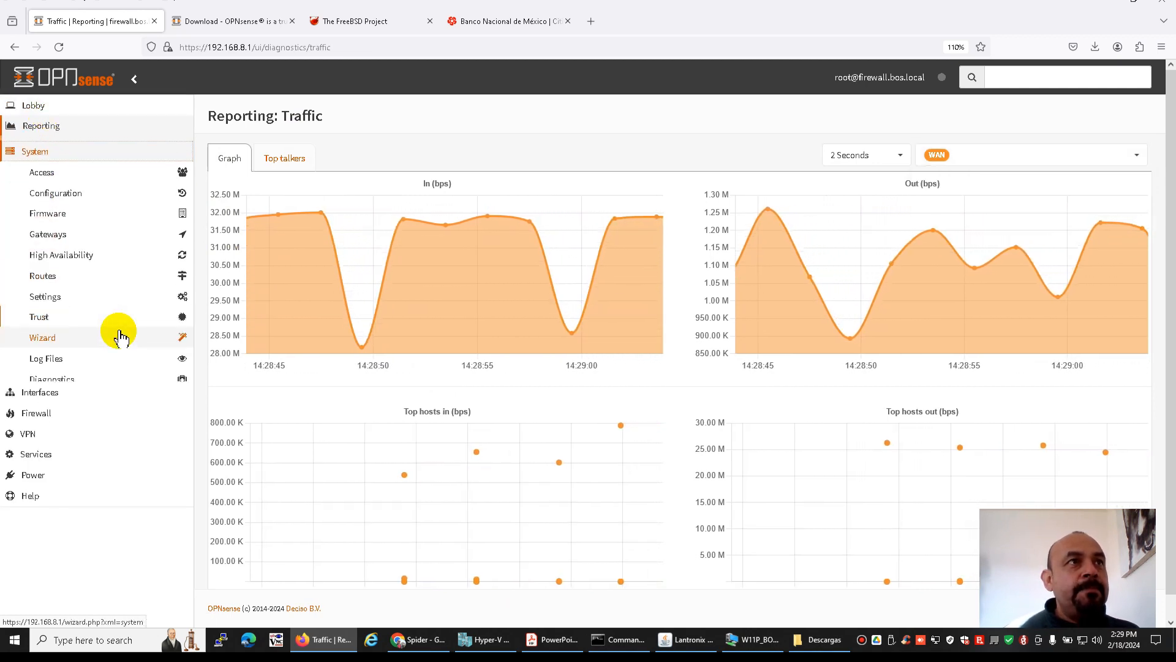
pyautogui.click(58, 212)
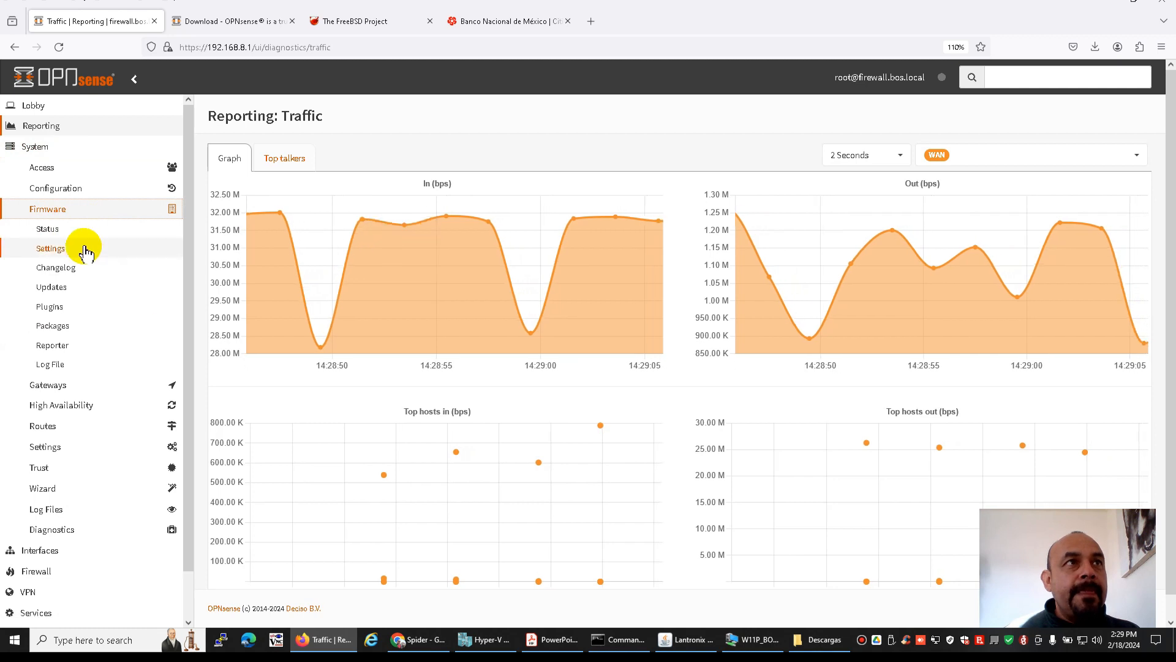
pyautogui.click(48, 231)
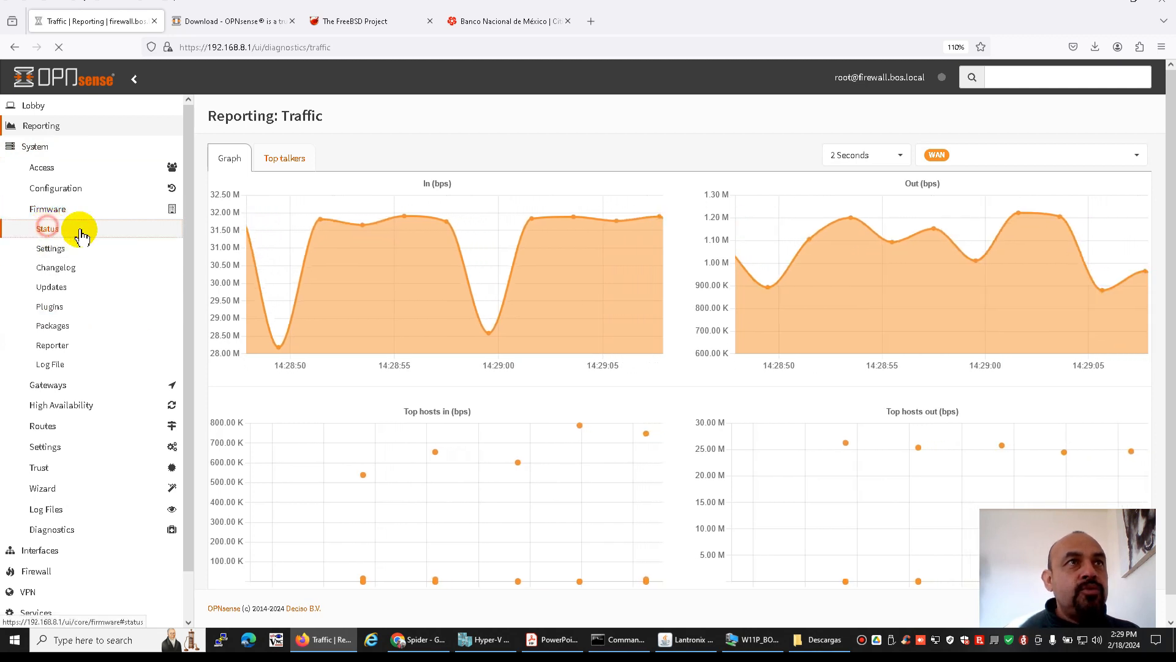
# Check for firmware updates and install all listed package updates for OPNsense 24.1.1
pyautogui.click(376, 357)
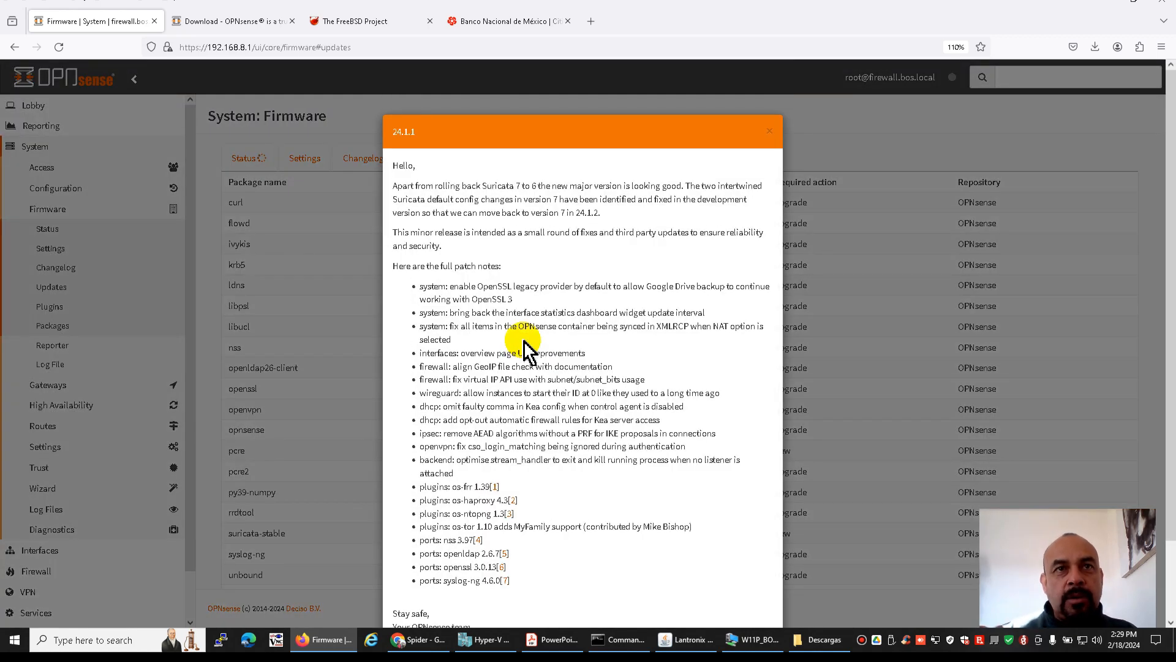
pyautogui.scroll(-3, 526, 343)
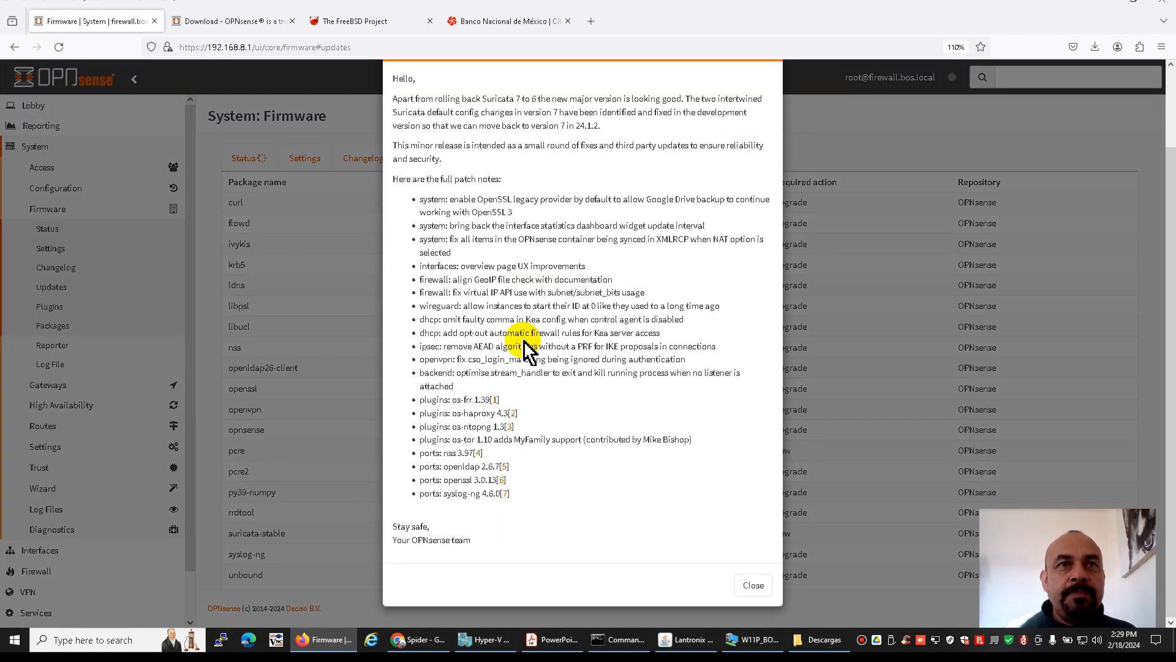
pyautogui.click(752, 586)
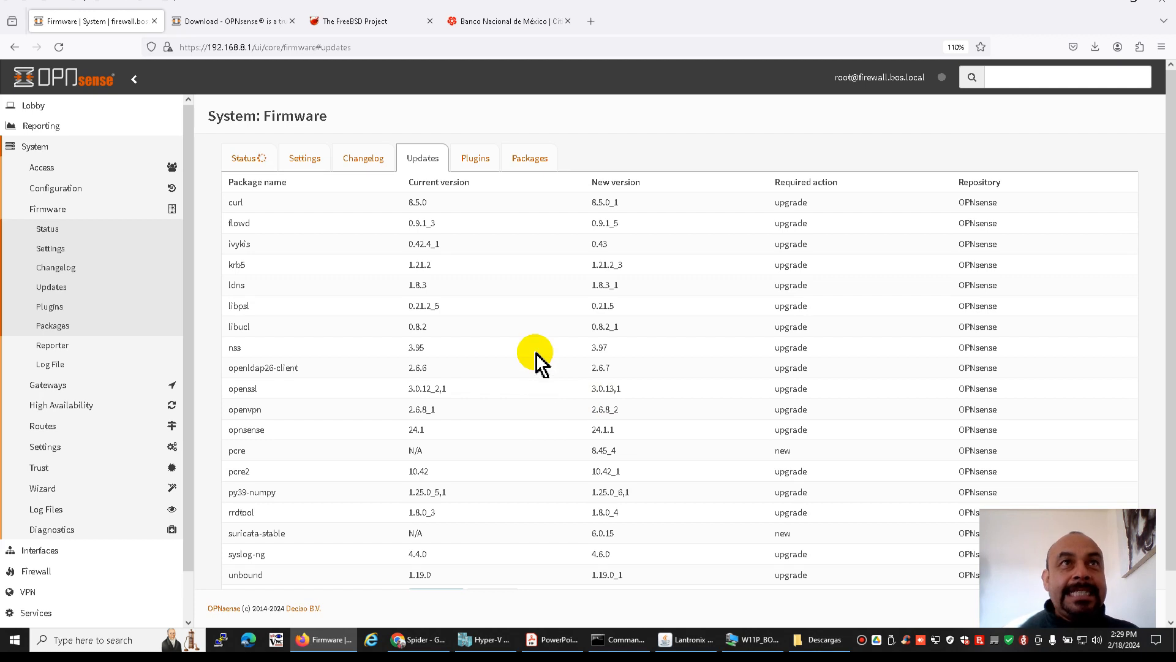
pyautogui.scroll(-2, 534, 361)
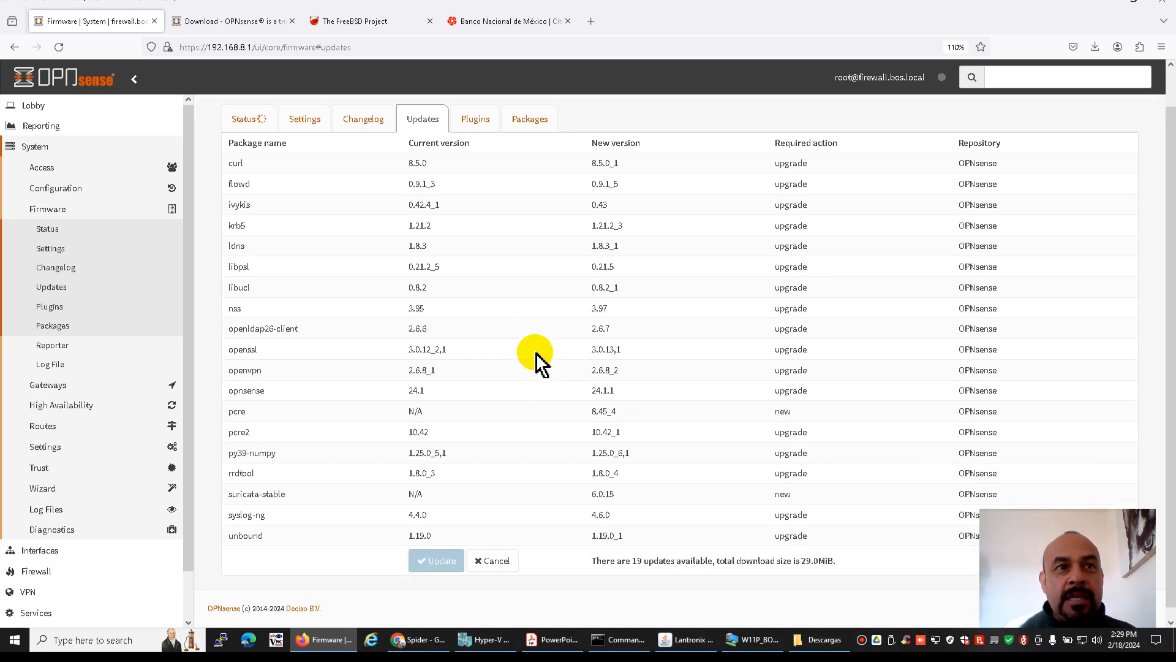
pyautogui.click(439, 550)
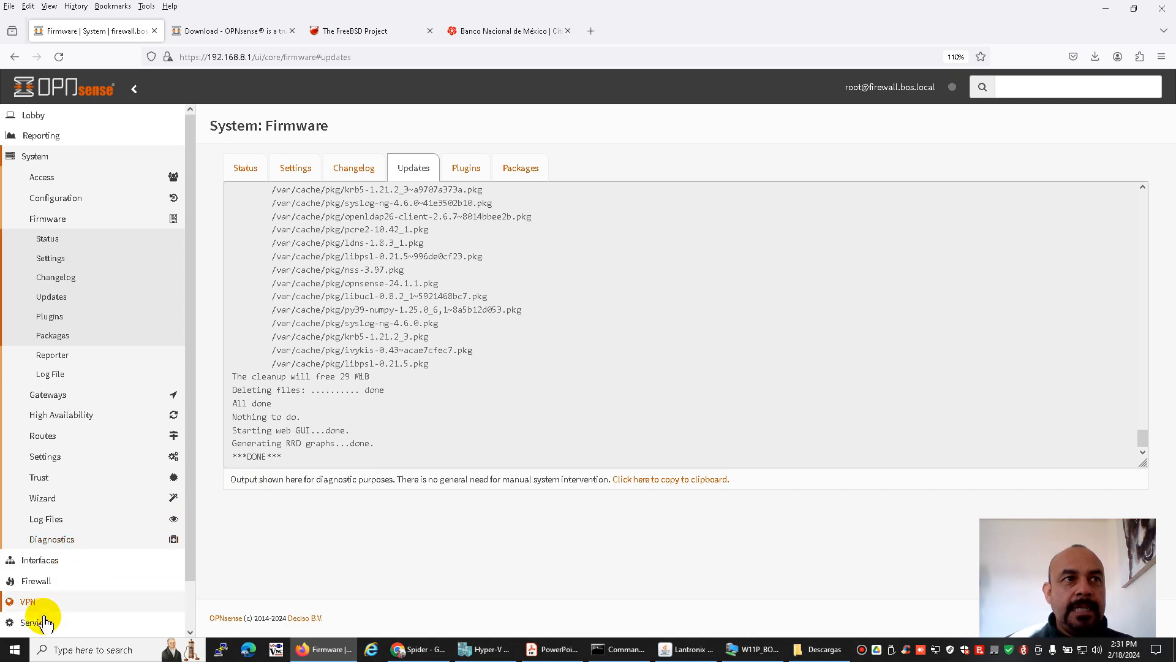
# Reboot the firewall from the web interface and confirm the restart
pyautogui.scroll(-2, 63, 579)
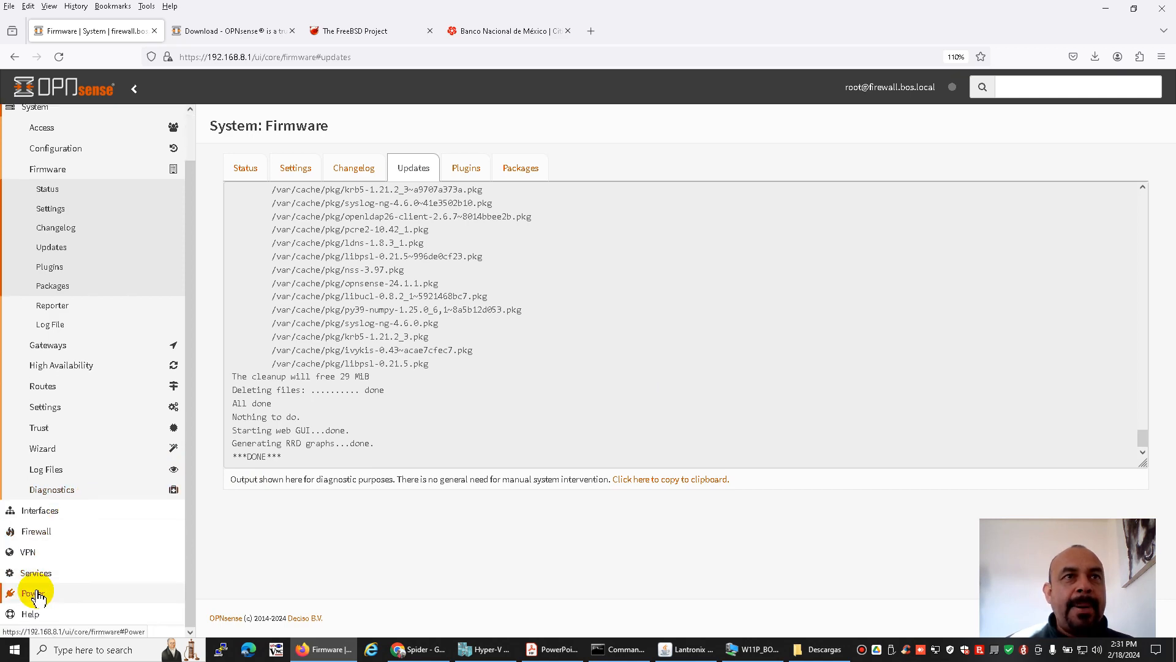
pyautogui.middleClick(539, 333)
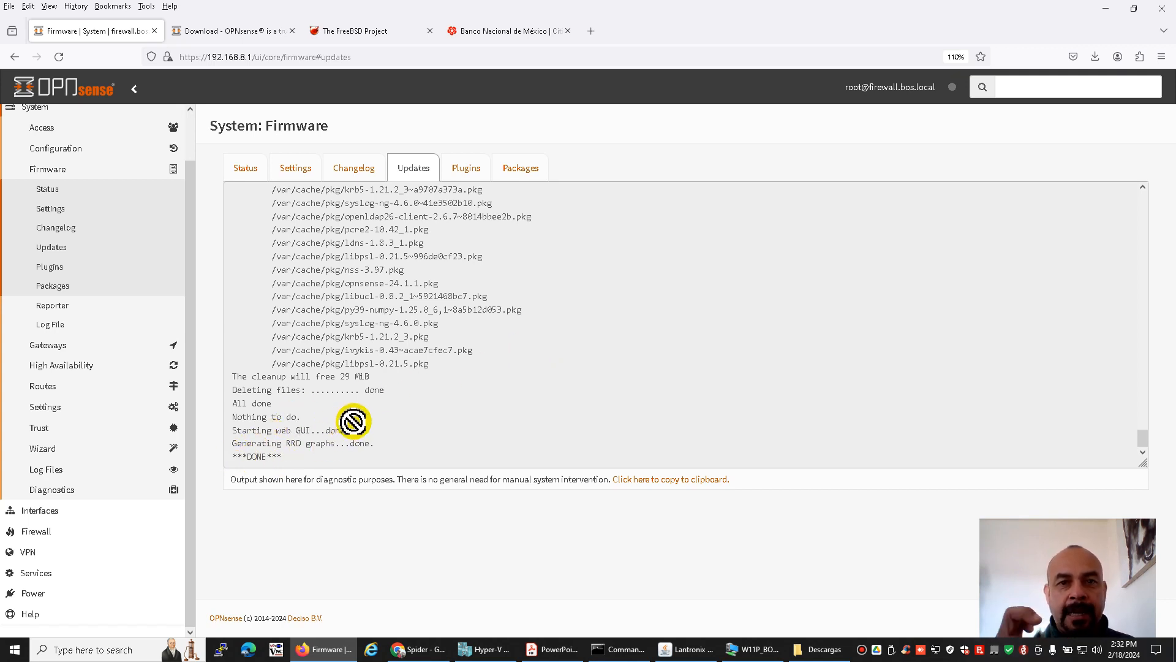
pyautogui.click(25, 592)
pyautogui.click(45, 280)
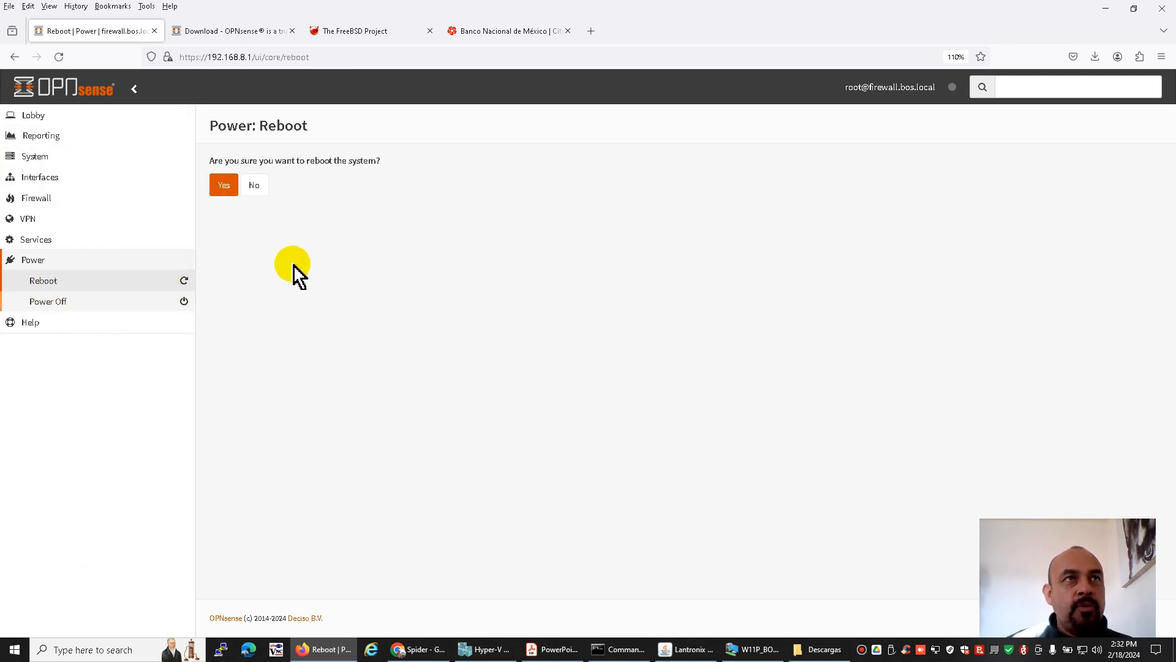
pyautogui.click(226, 185)
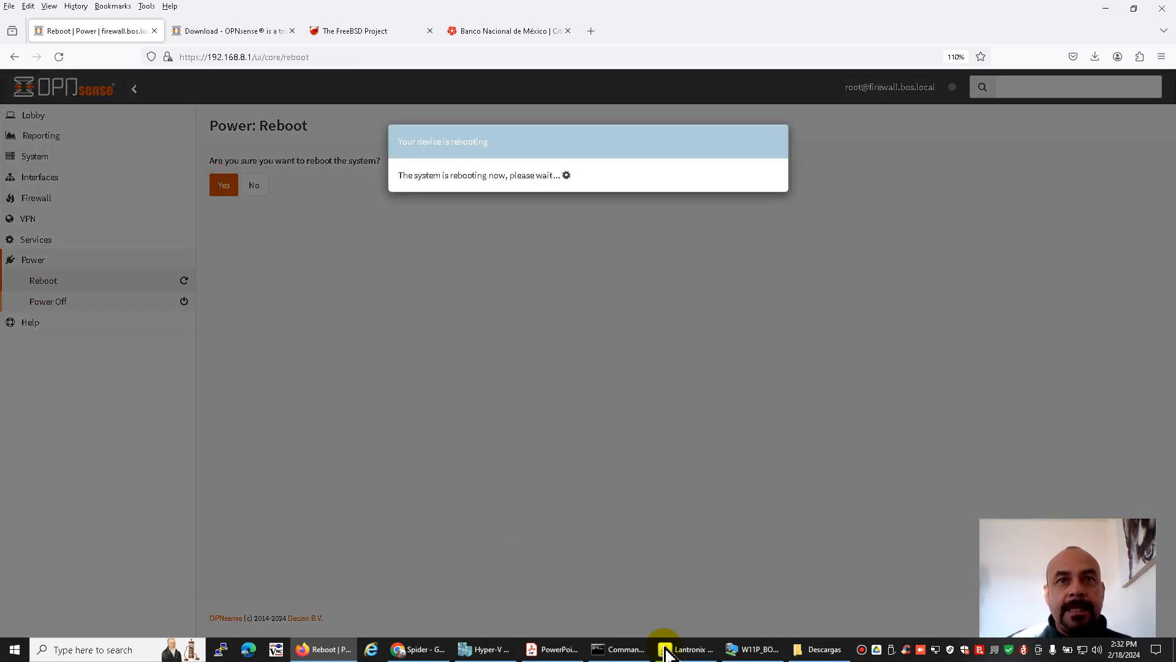
# Switch to the Lantronix KVM console and reposition its window to watch the firewall boot to its login prompt
pyautogui.click(679, 650)
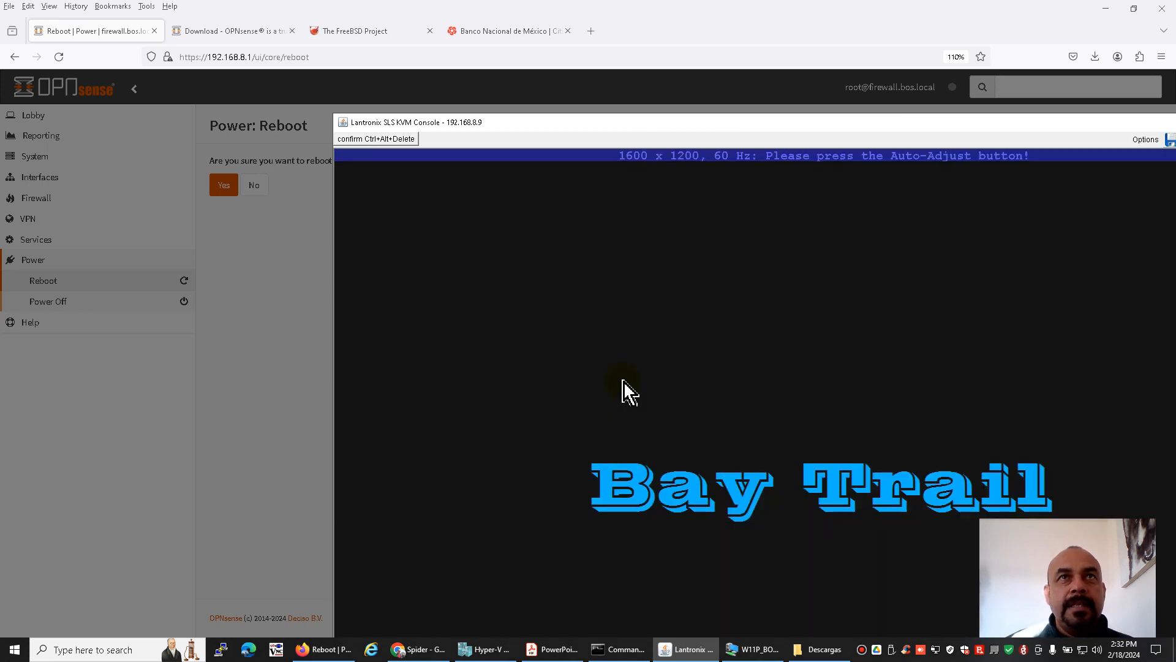
pyautogui.moveTo(550, 124); pyautogui.dragTo(389, 31)
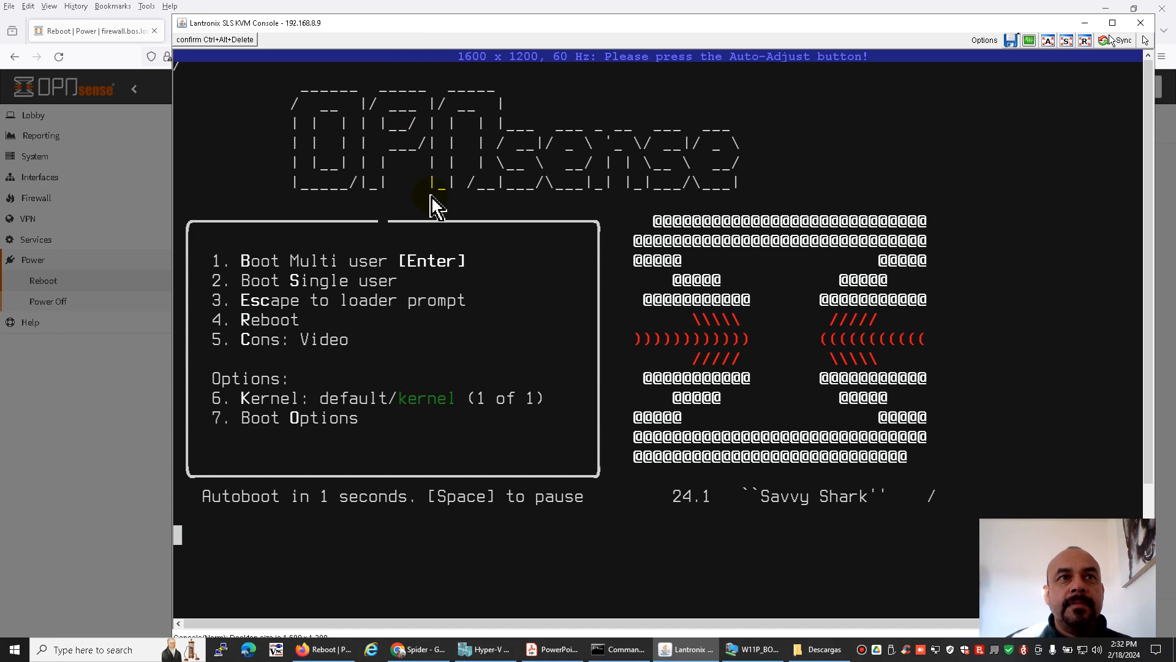
pyautogui.moveTo(468, 26); pyautogui.dragTo(454, 25)
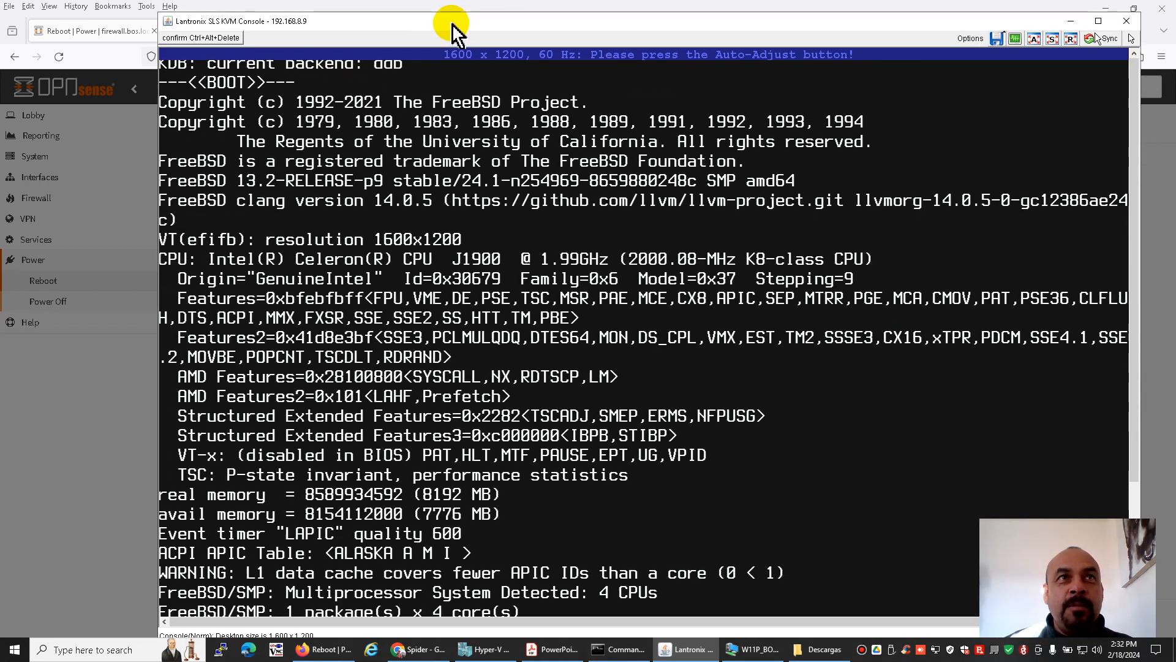
pyautogui.click(447, 8)
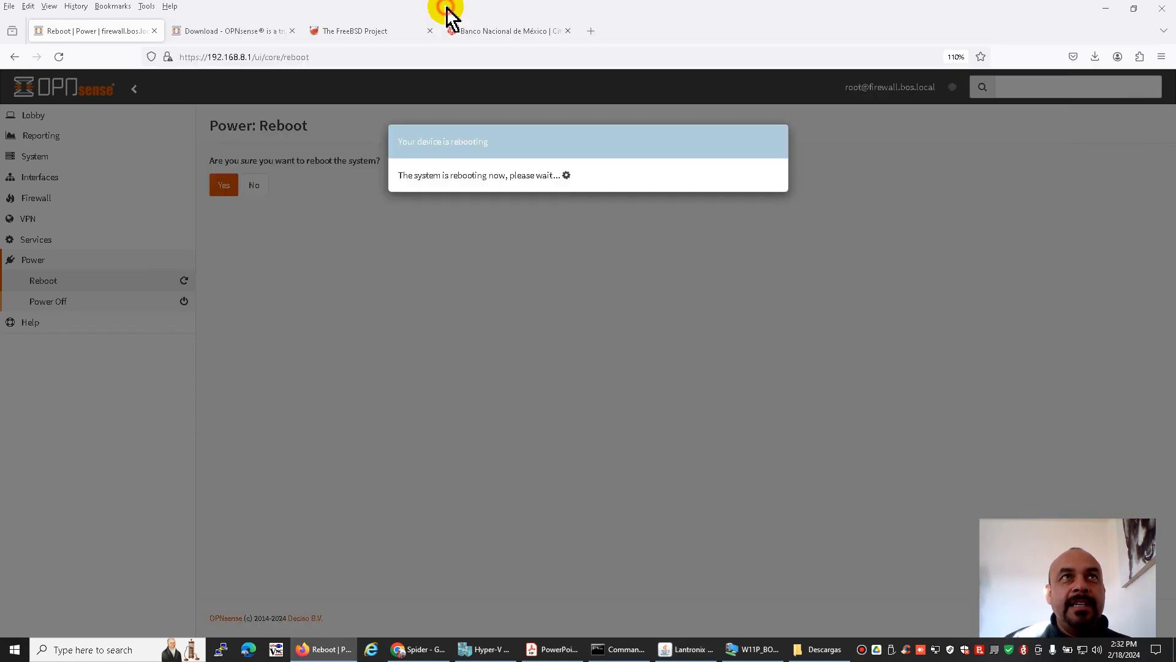
pyautogui.click(704, 648)
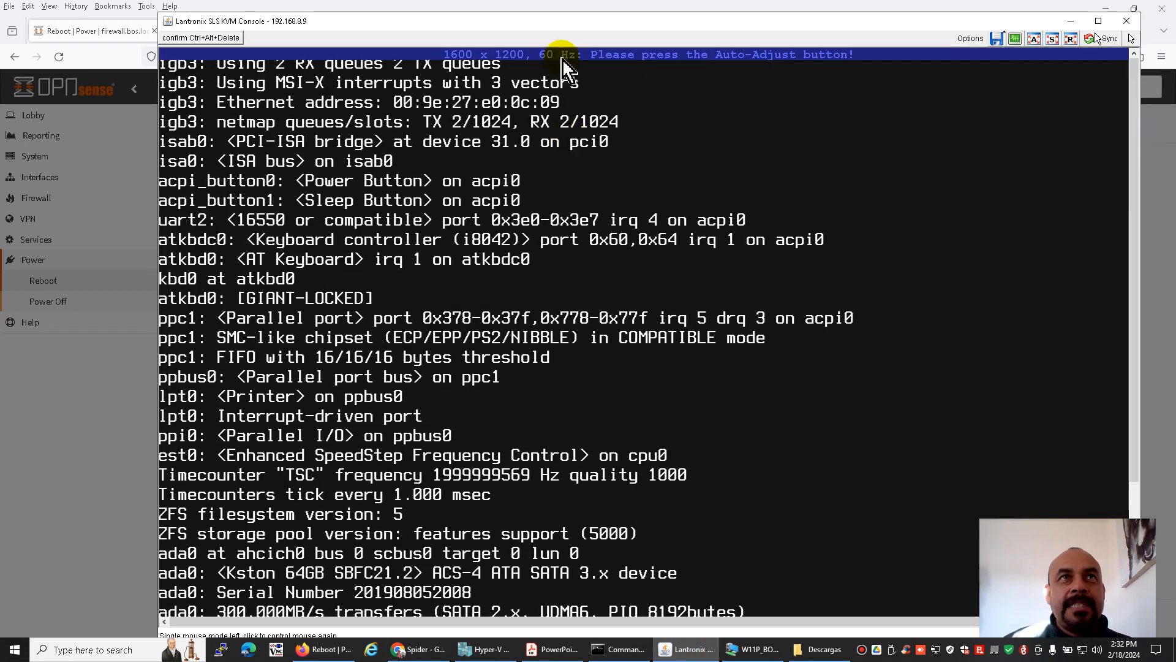
pyautogui.moveTo(558, 27); pyautogui.dragTo(554, 18)
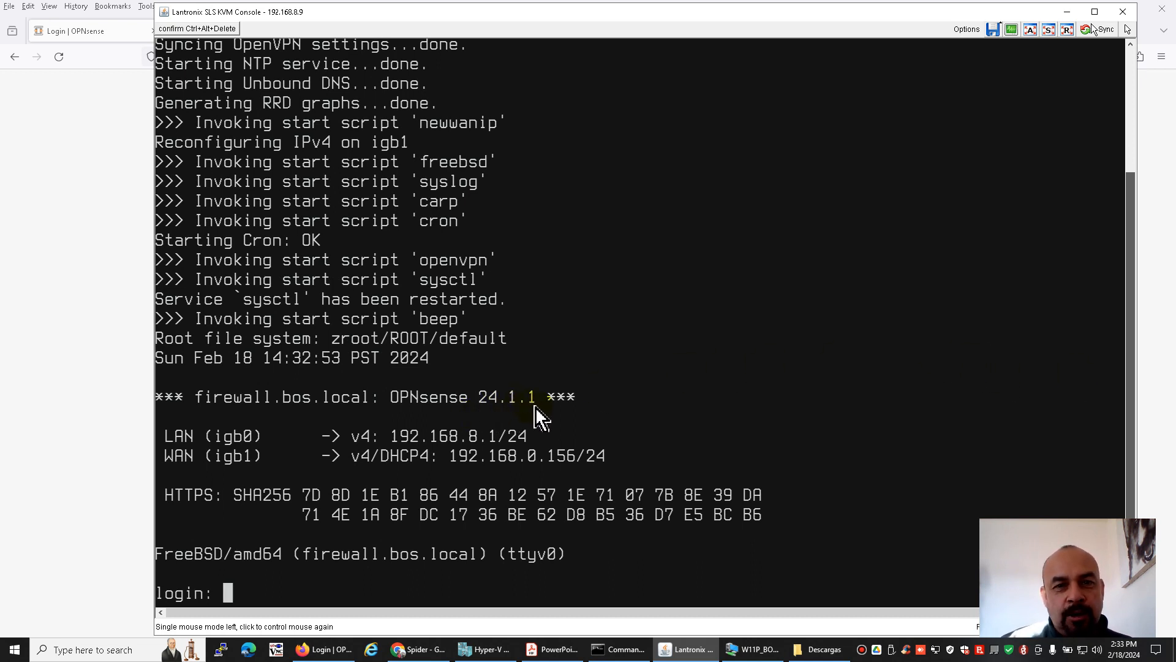
# Put the KVM console away and log in to the OPNsense web interface as root with the account password
pyautogui.click(1067, 11)
pyautogui.click(599, 244)
pyautogui.write('root')
pyautogui.press('Tab')
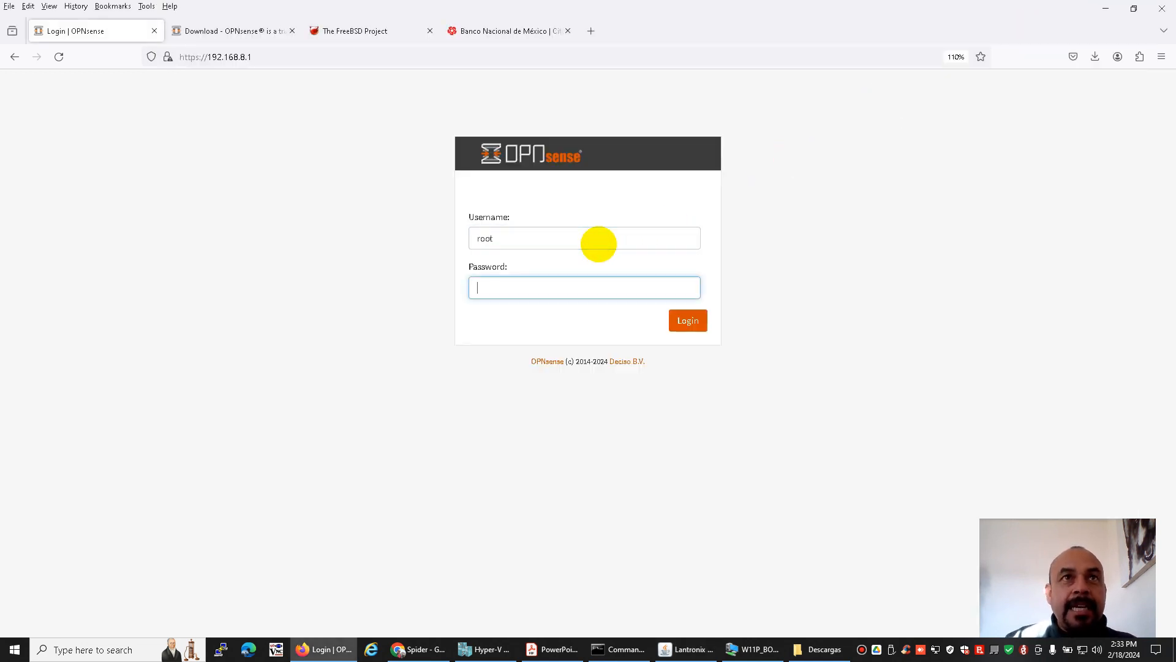
pyautogui.write('opnsense')
pyautogui.press('Return')
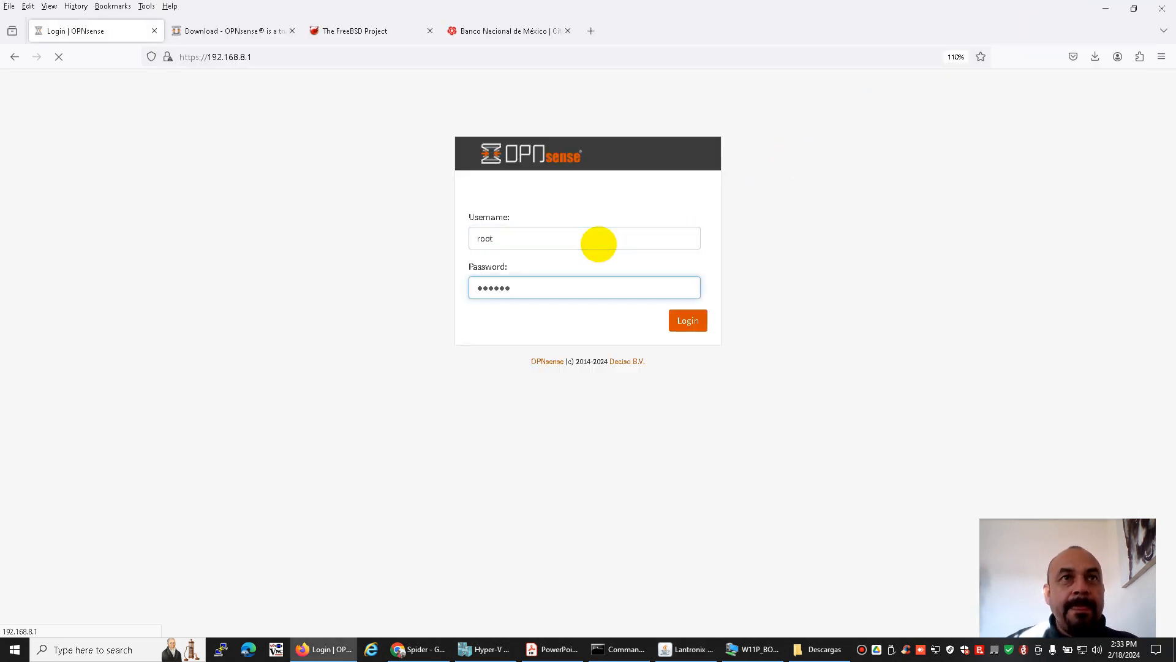
# Switch to the Command Prompt, start nslookup again and resolve freebsd.org
pyautogui.click(603, 648)
pyautogui.press('Up')
pyautogui.press('Return')
pyautogui.write('freebsd.org')
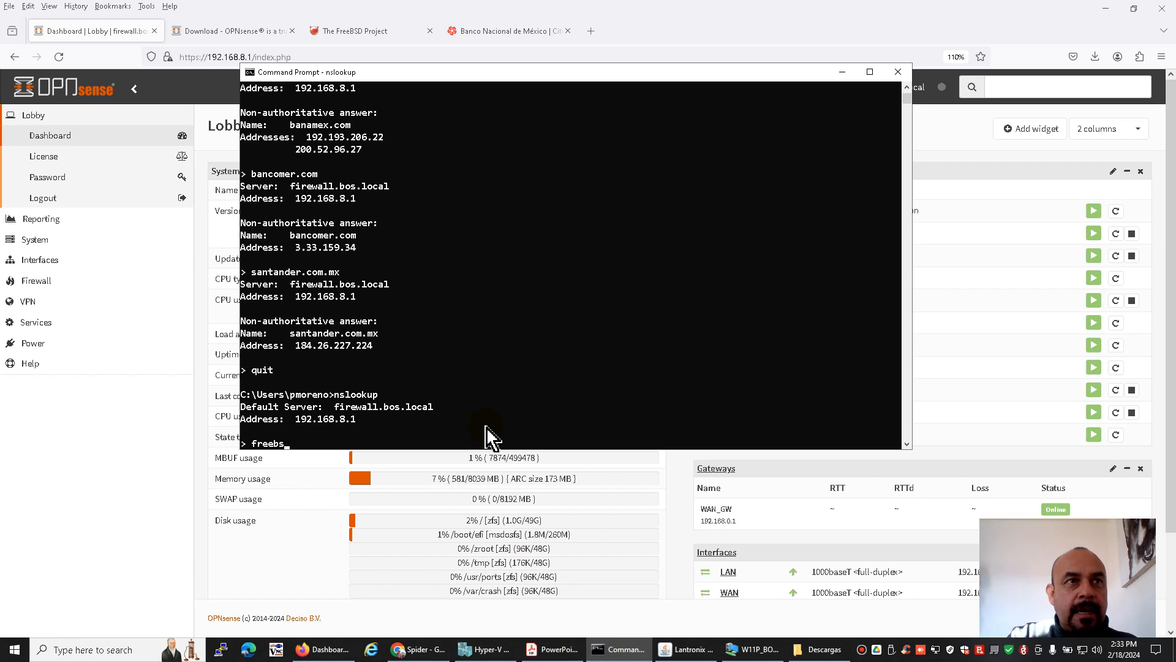
pyautogui.press('Return')
# Resolve acdc.com in the running nslookup session
pyautogui.write('acdc.com')
pyautogui.press('Return')
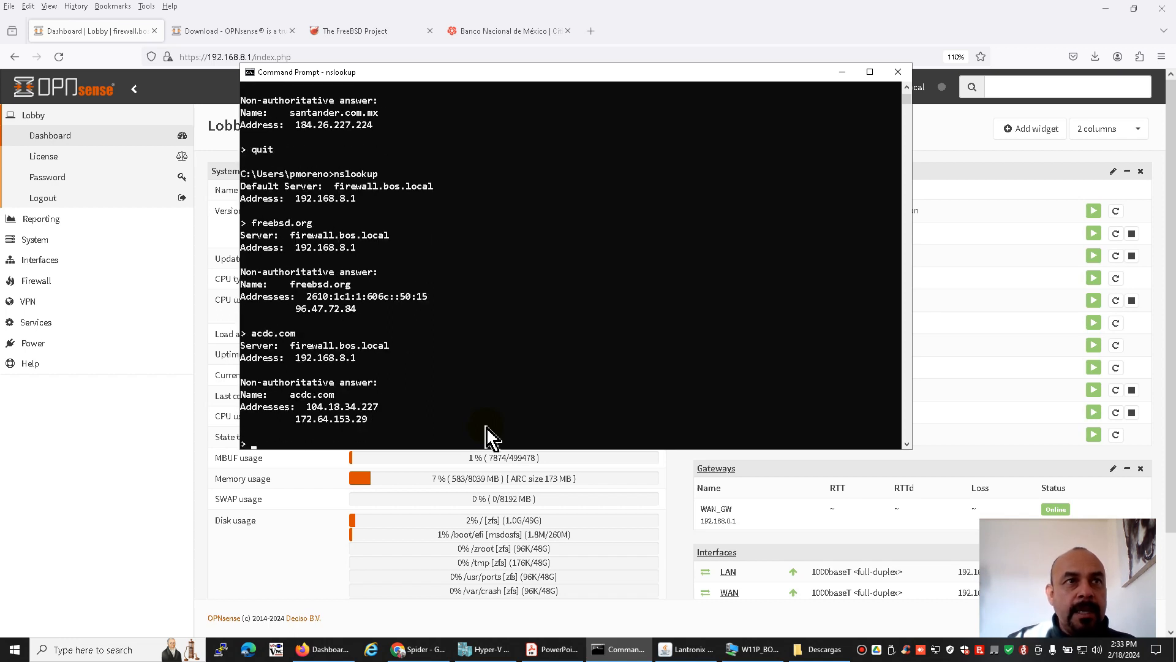
# Resolve amazon.com.mx in the running nslookup session
pyautogui.write('ama')
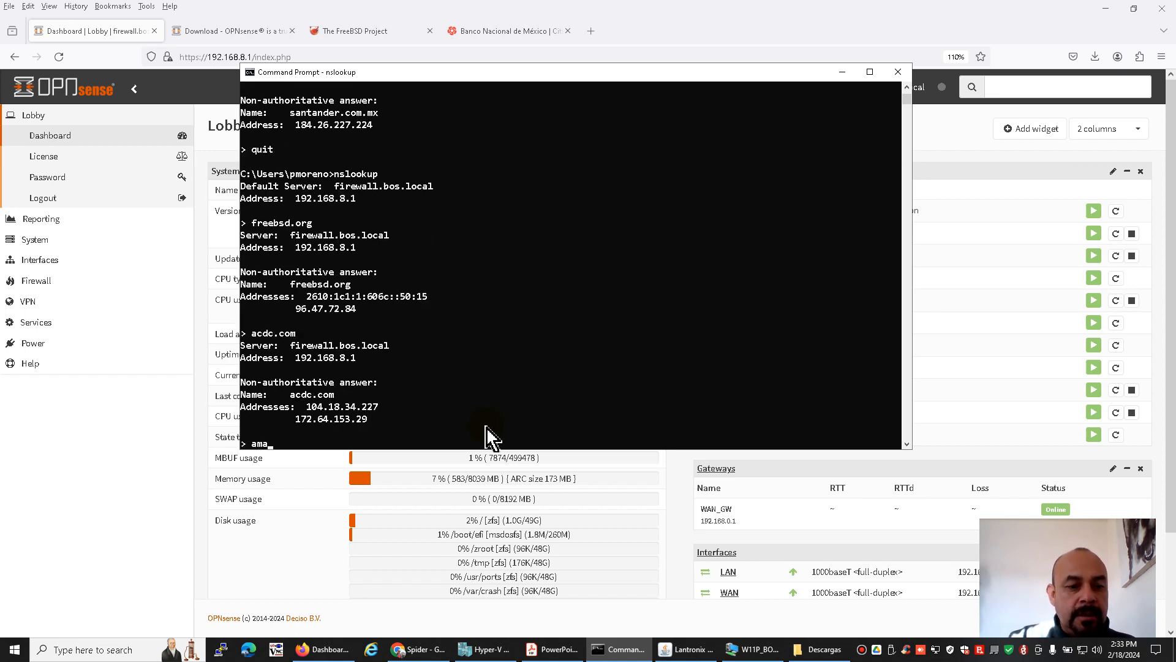
pyautogui.write('zon')
pyautogui.write('.com,m')
pyautogui.write('.mx')
pyautogui.press('Return')
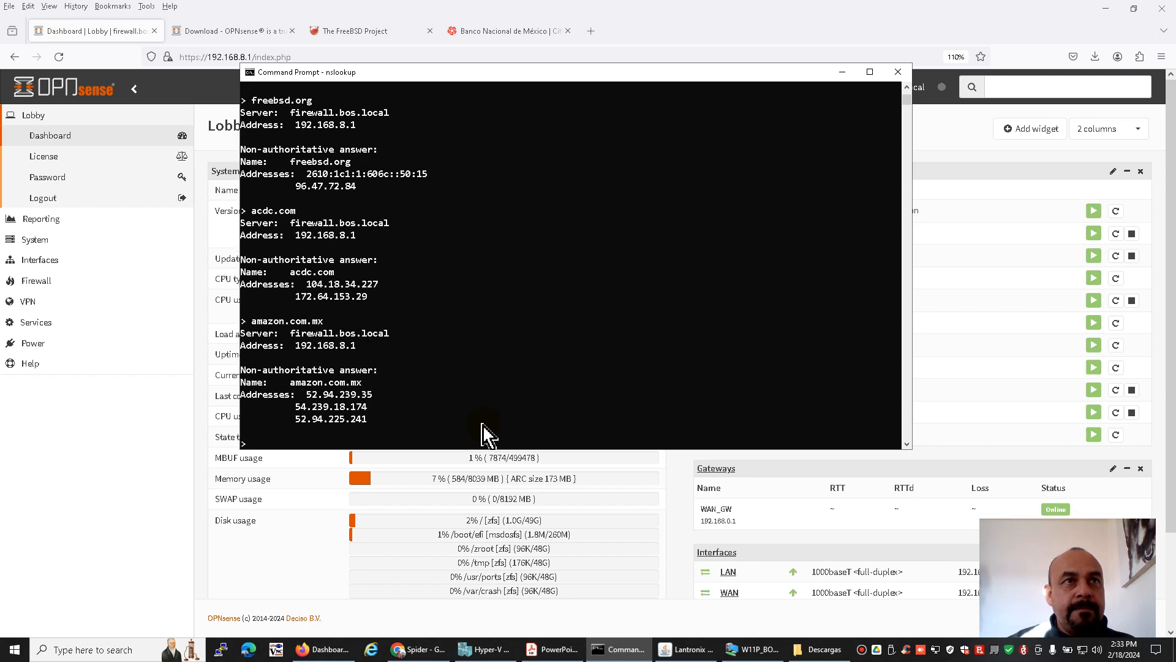
# Return to Firefox and load santander.com.mx in a new browser tab
pyautogui.click(625, 31)
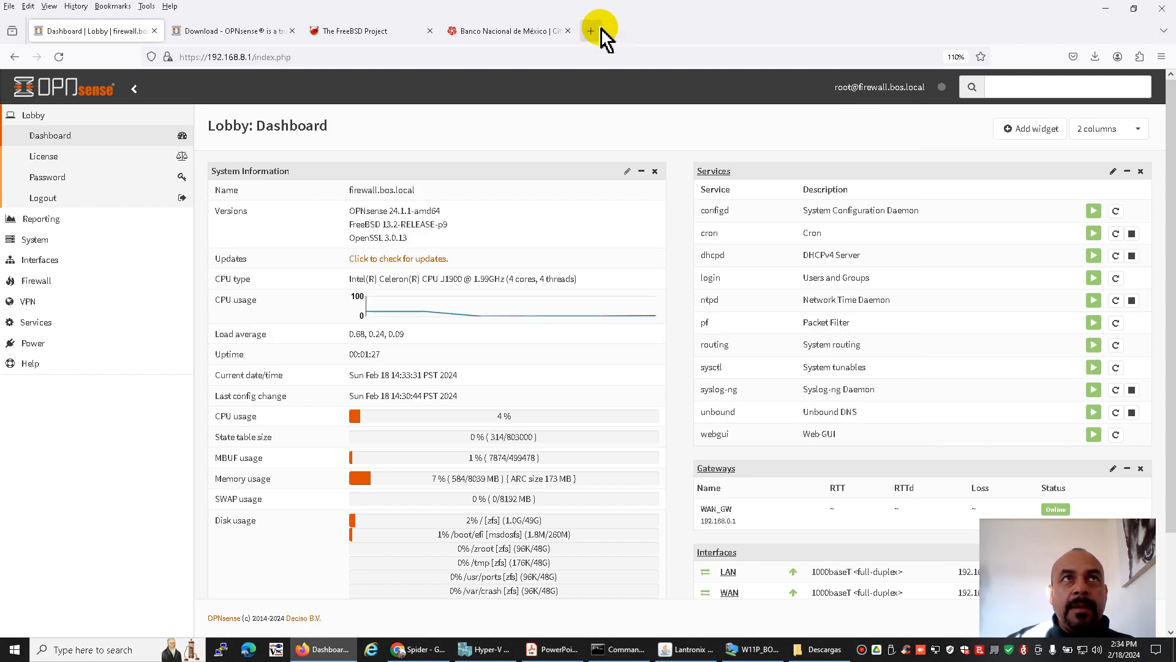
pyautogui.click(592, 31)
pyautogui.write('santatander')
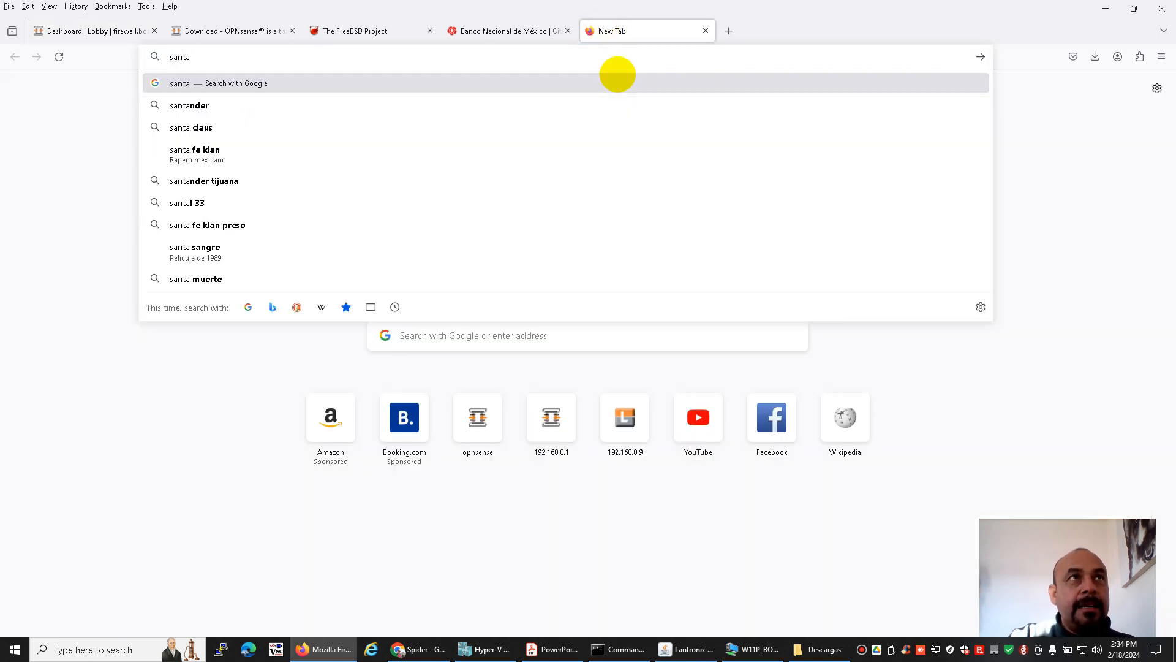
pyautogui.press('BackSpace')
pyautogui.press('BackSpace')
pyautogui.press('BackSpace')
pyautogui.press('BackSpace')
pyautogui.press('BackSpace')
pyautogui.press('BackSpace')
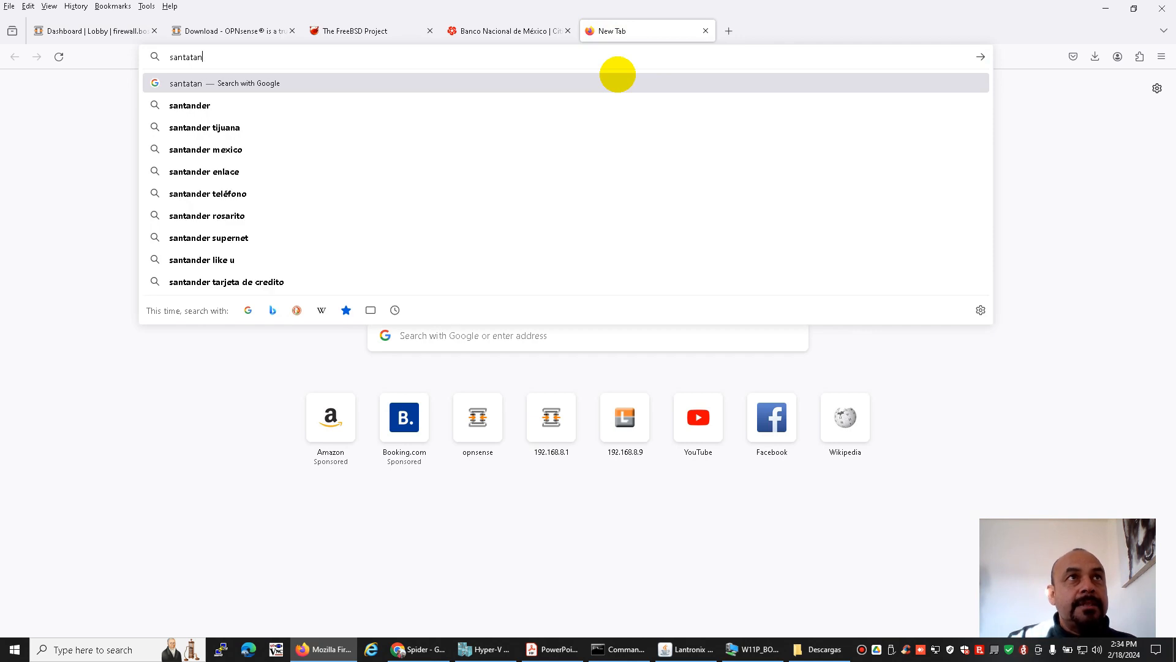
pyautogui.write('nder.com.mx')
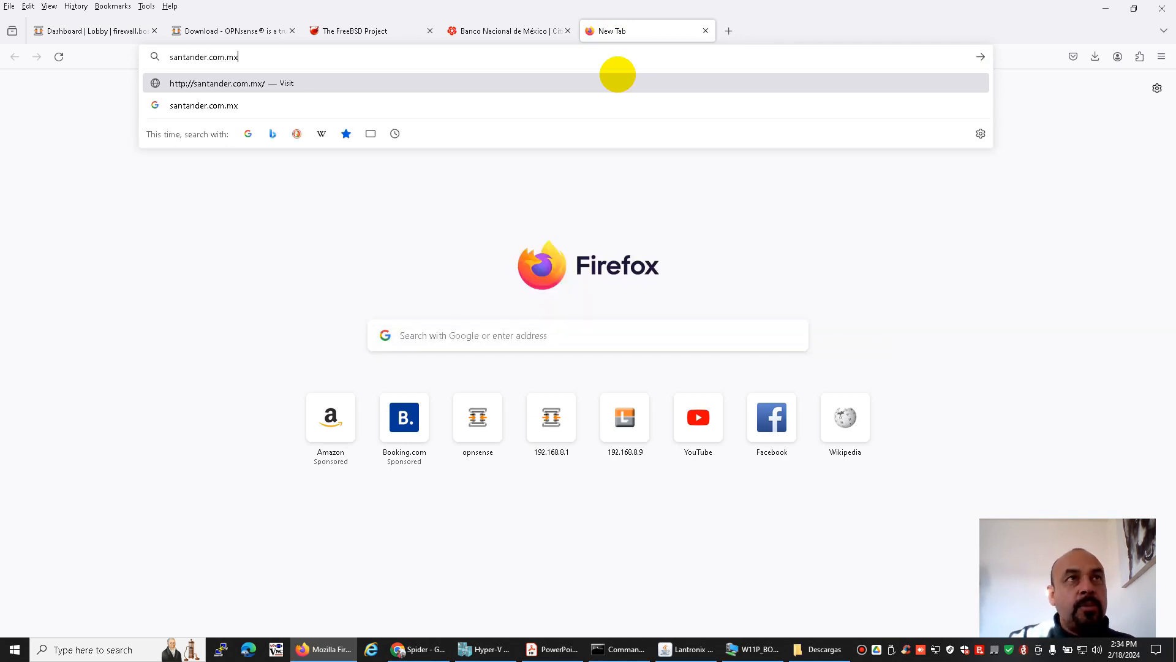
pyautogui.press('Return')
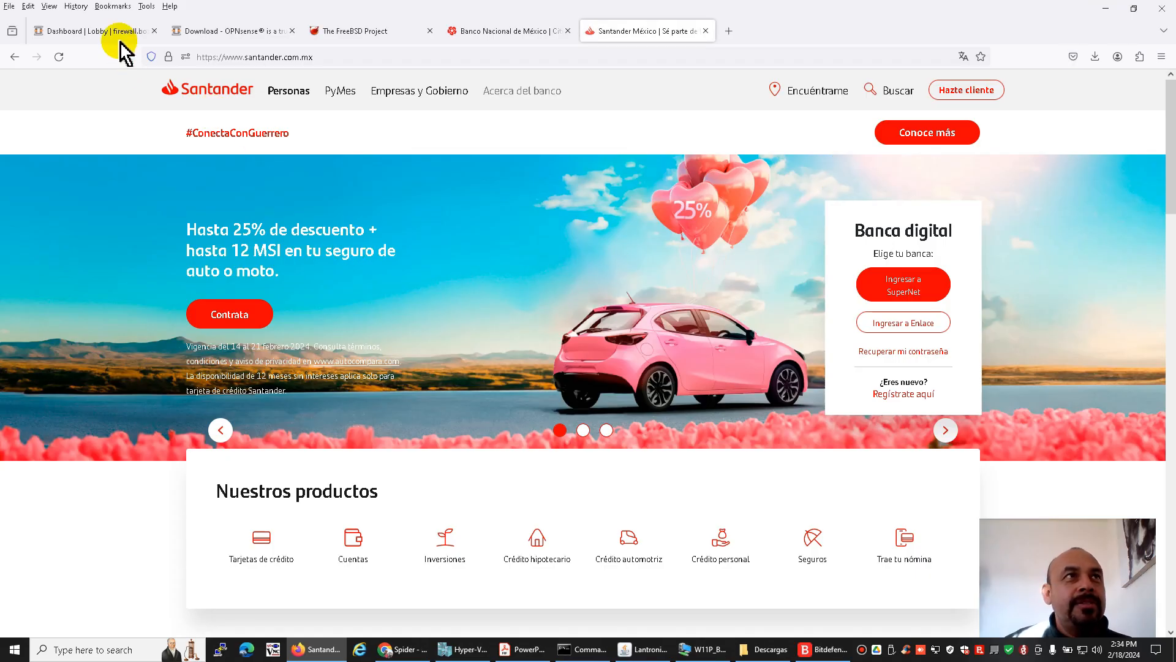
# Return to the OPNsense dashboard and check the installed version in the system information
pyautogui.click(118, 37)
pyautogui.moveTo(350, 212); pyautogui.dragTo(401, 211)
pyautogui.click(435, 205)
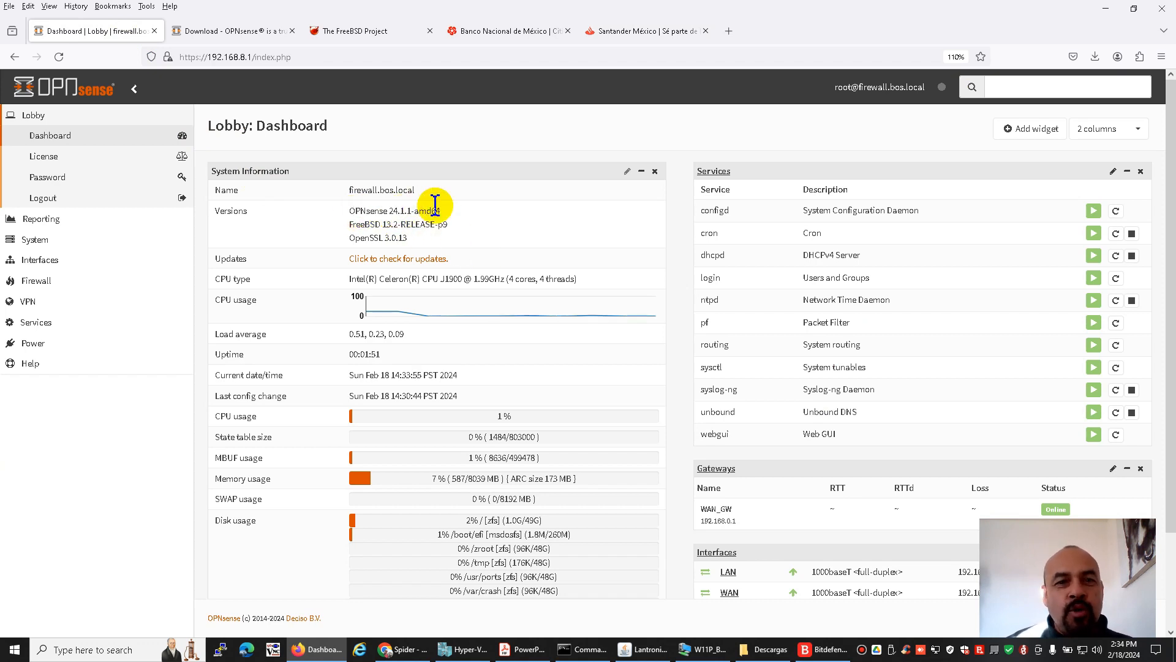